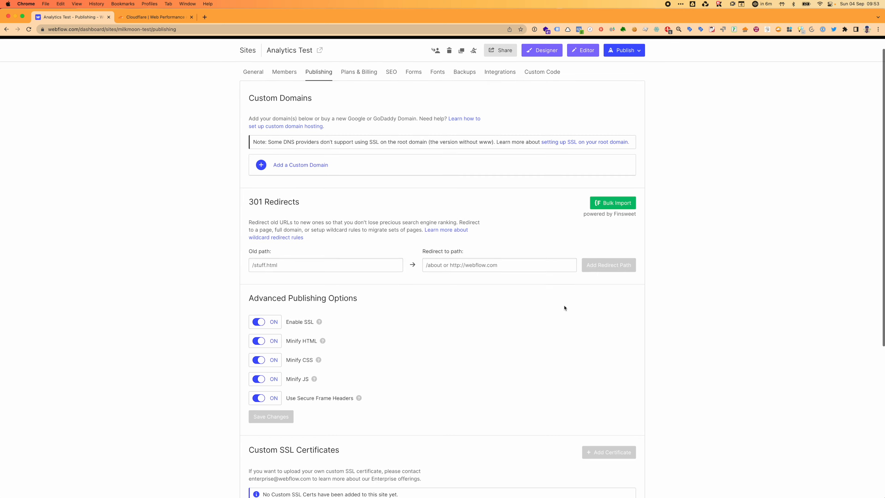
pyautogui.scroll(6, 564, 308)
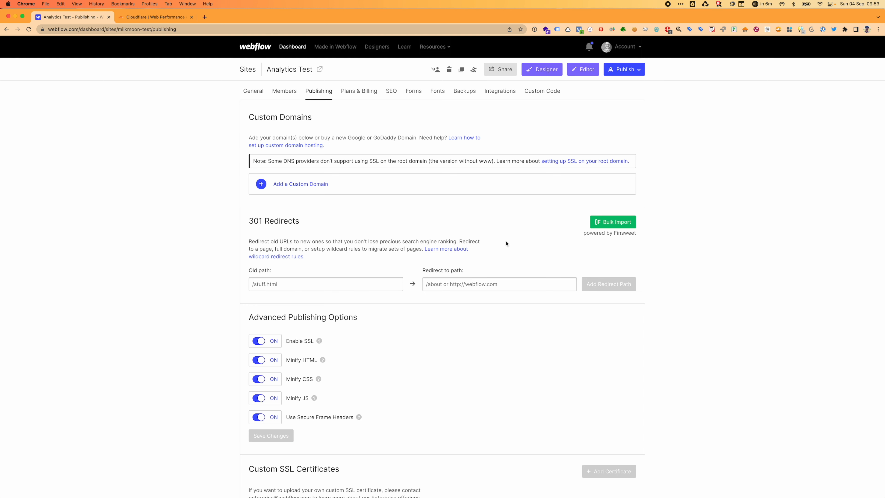
pyautogui.moveTo(424, 250); pyautogui.dragTo(250, 238)
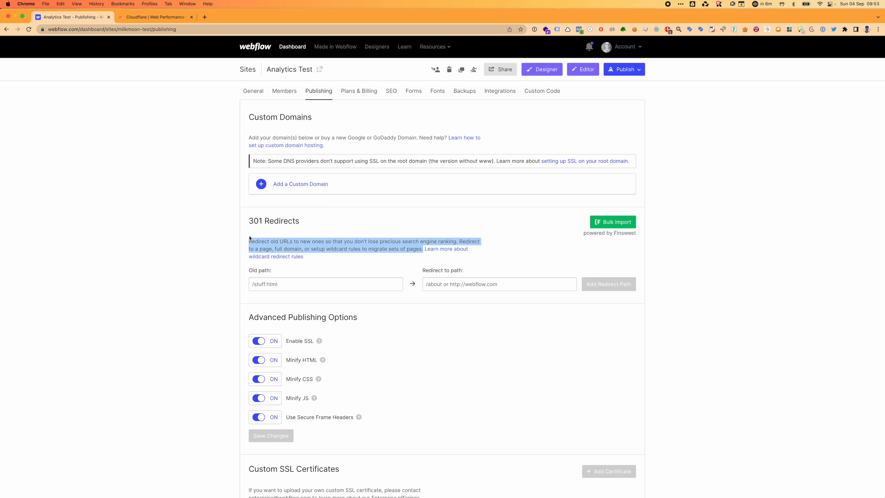
pyautogui.click(203, 236)
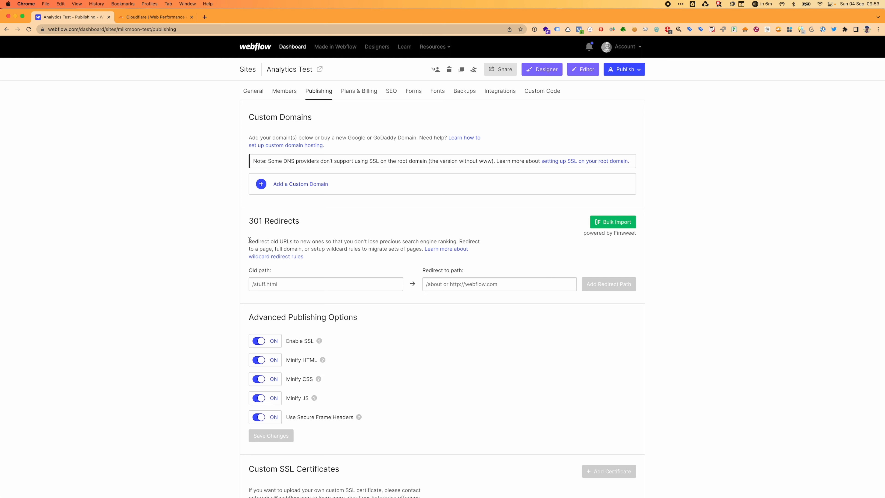
pyautogui.moveTo(249, 239); pyautogui.dragTo(424, 249)
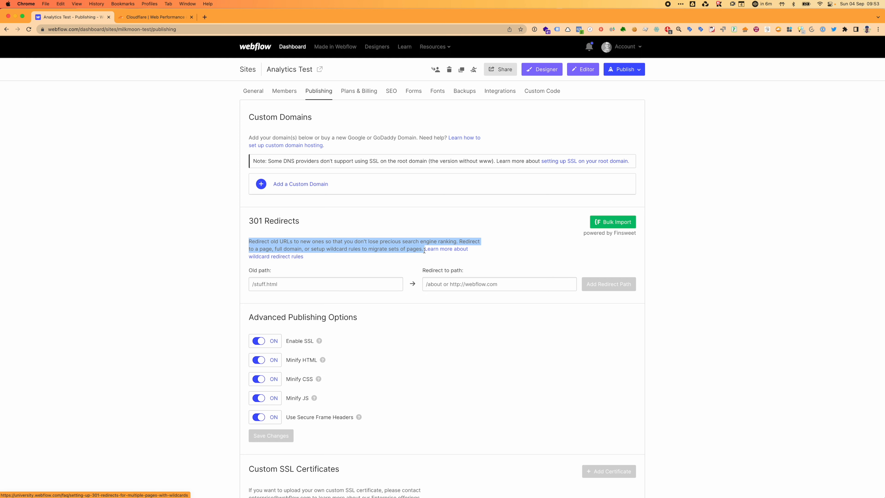
pyautogui.click(536, 224)
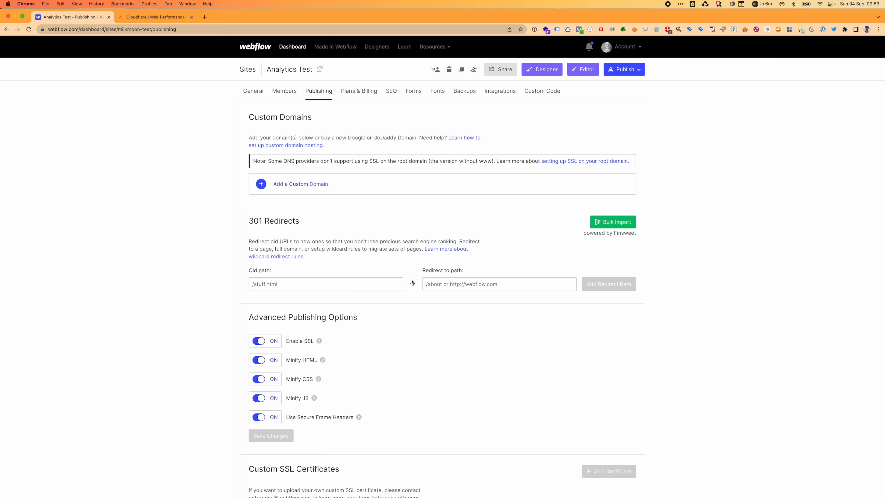
# Switch to the Cloudflare dashboard and open the milkmoonstudiotest.com website.
pyautogui.click(134, 16)
pyautogui.click(488, 128)
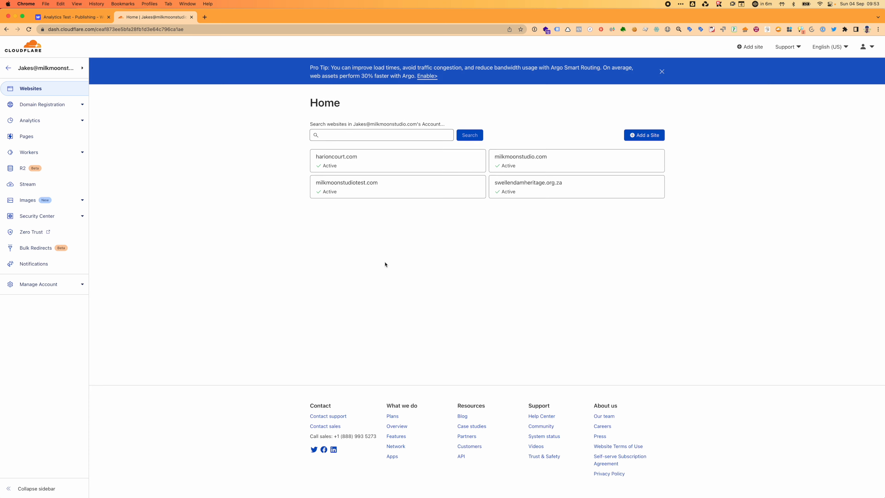
pyautogui.click(345, 195)
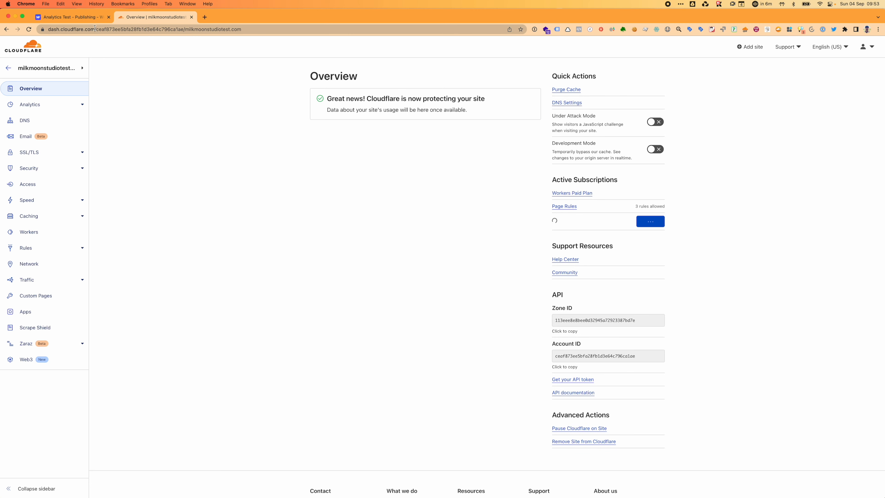
# Switch to Webflow and add the existing custom domain milkmonstudiotest.com to the Analytics Test site, acknowledging the subdomain indexing notice.
pyautogui.click(90, 20)
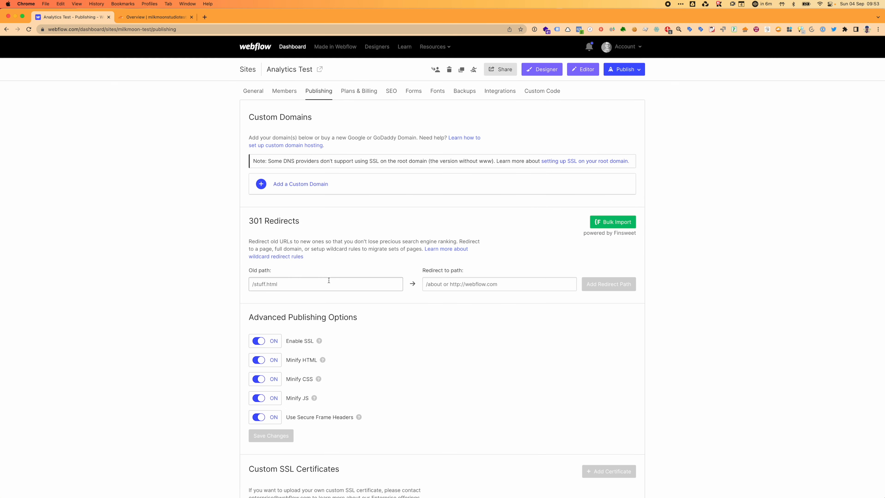
pyautogui.click(303, 185)
pyautogui.click(302, 201)
pyautogui.write('milkmonstu')
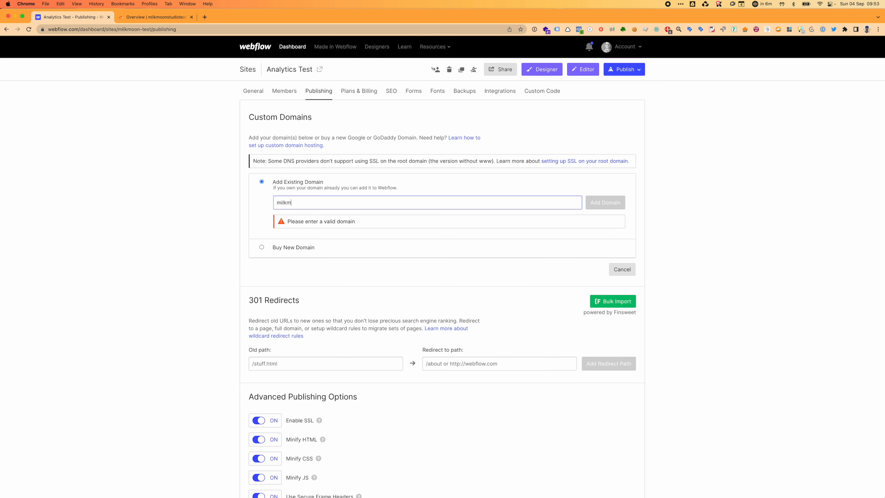
pyautogui.write('diotest.com')
pyautogui.click(596, 204)
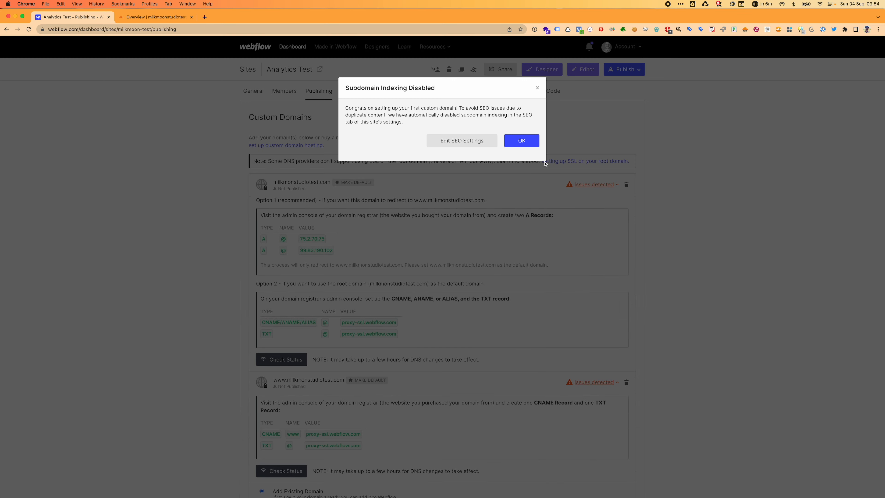
pyautogui.click(520, 143)
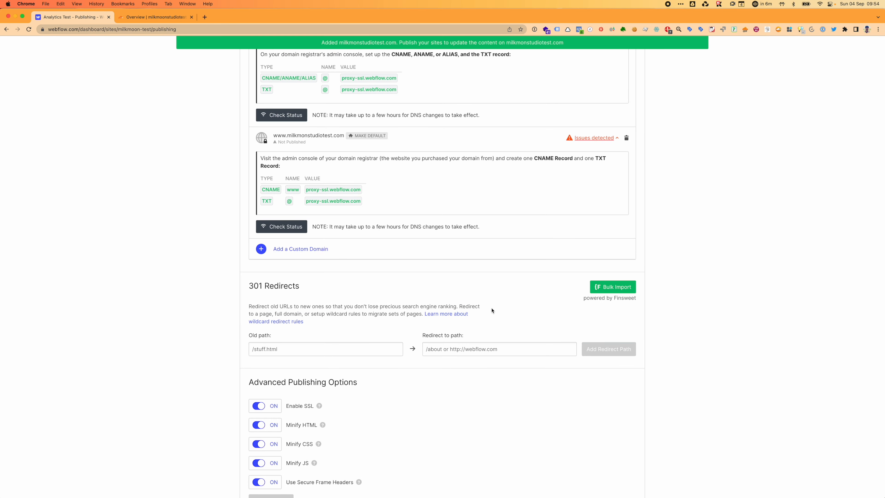
# Copy the first A record value, 75.2.70.75, from the Webflow domain instructions and open milkmoonstudiotest.com's DNS management in Cloudflare.
pyautogui.scroll(5, 491, 307)
pyautogui.scroll(1, 493, 306)
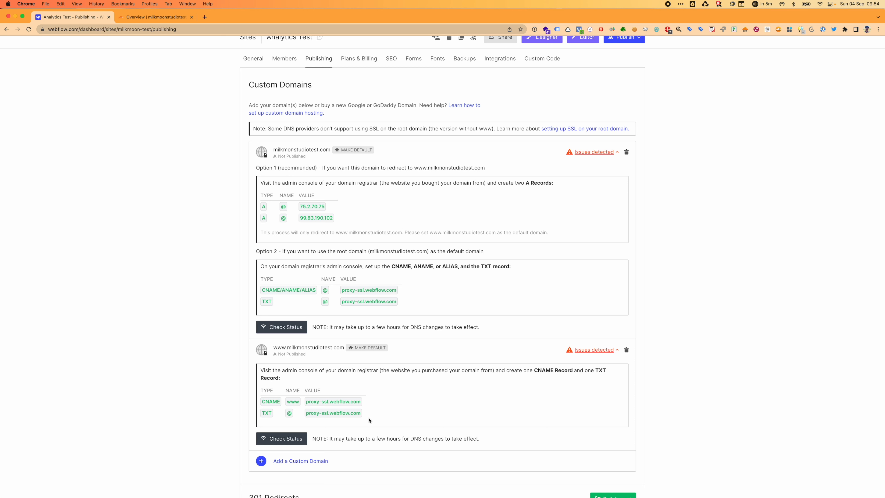
pyautogui.click(309, 206)
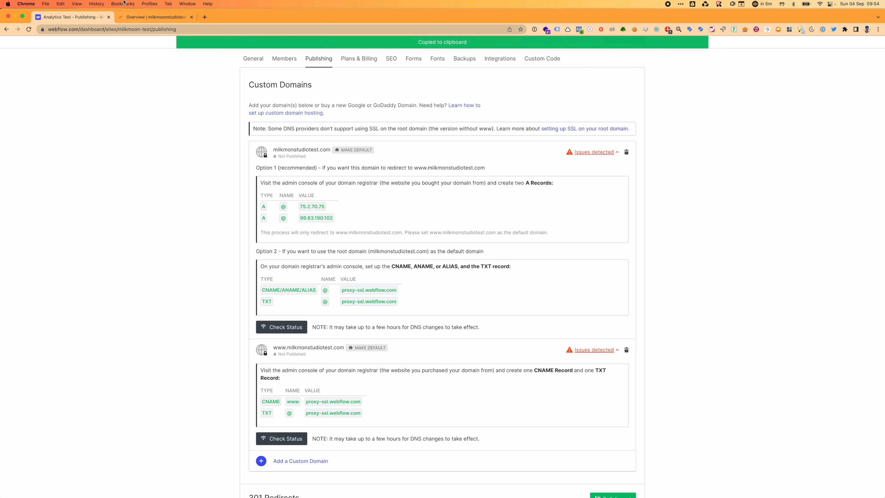
pyautogui.click(132, 17)
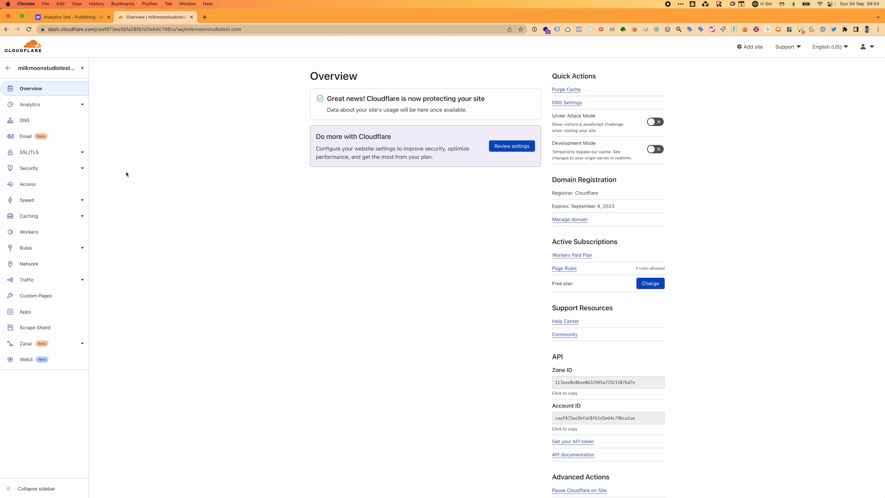
pyautogui.click(30, 120)
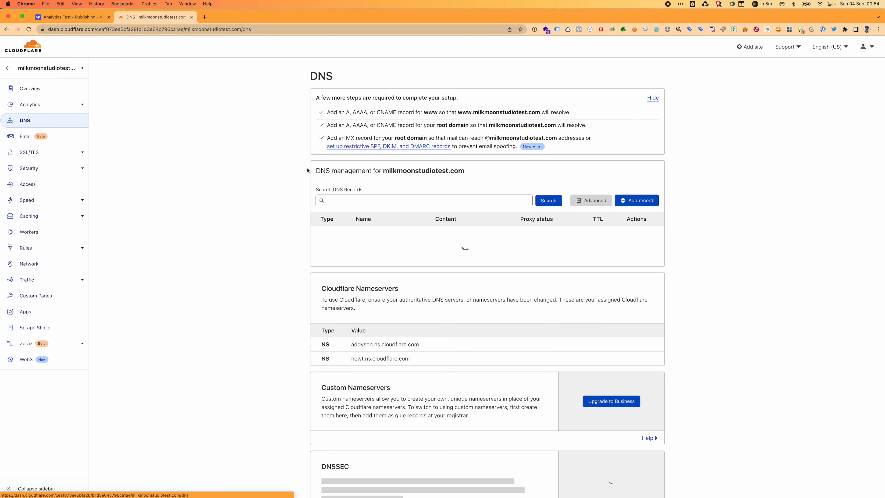
# Add an A record named @ with the IPv4 address 75.2.70.75 and save it.
pyautogui.click(636, 200)
pyautogui.click(383, 239)
pyautogui.write('@')
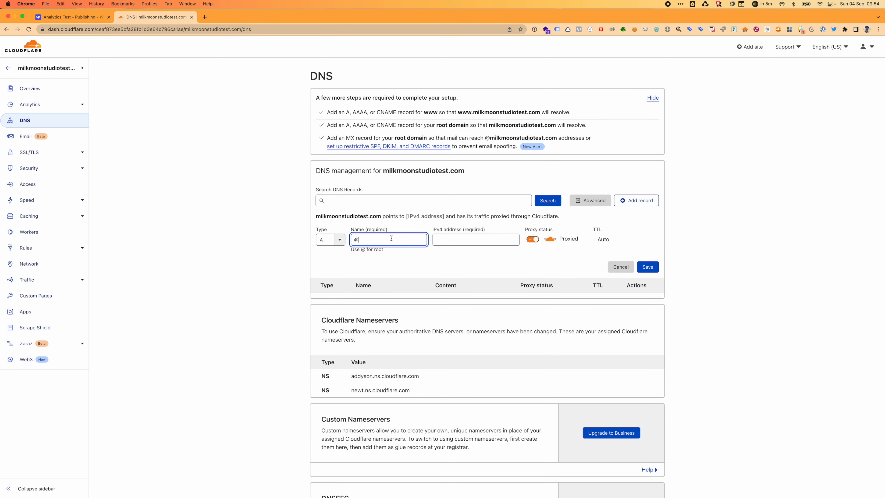
pyautogui.click(466, 239)
pyautogui.press('super+v')
pyautogui.click(647, 267)
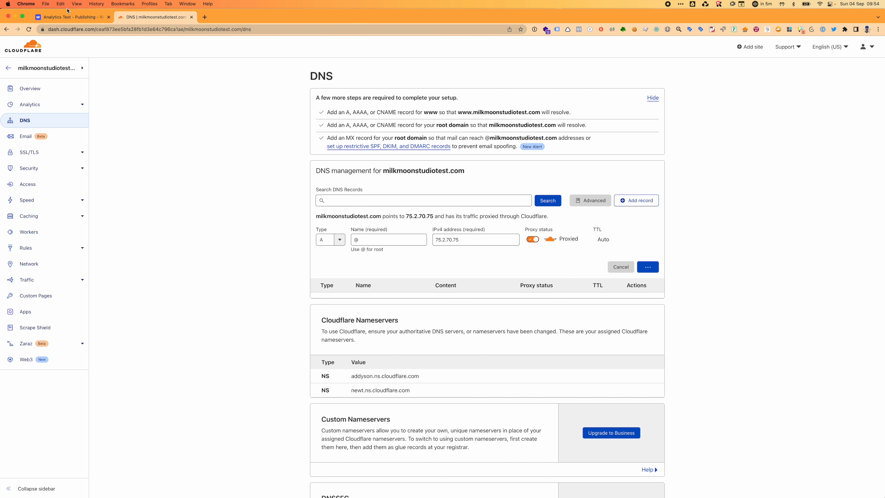
# Copy the second A record value from Webflow and save a Cloudflare A record named @ with the address 99.83.190.102.
pyautogui.click(68, 18)
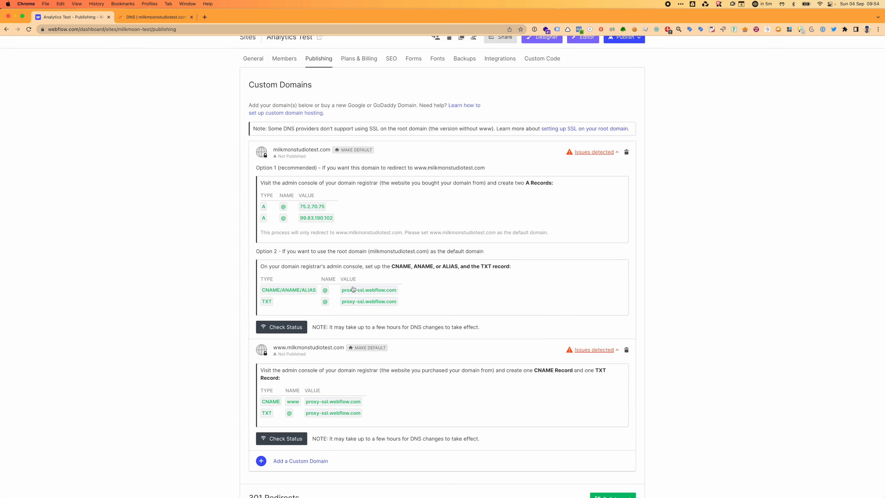
pyautogui.click(313, 223)
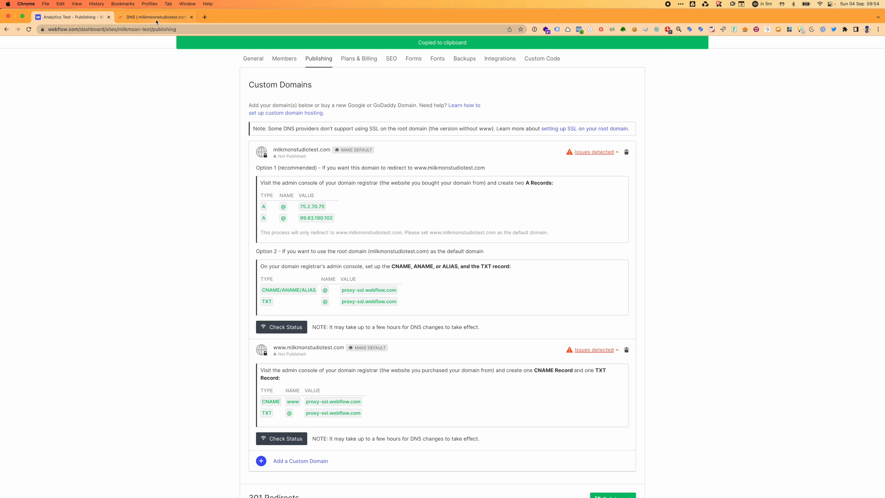
pyautogui.click(156, 18)
pyautogui.click(636, 187)
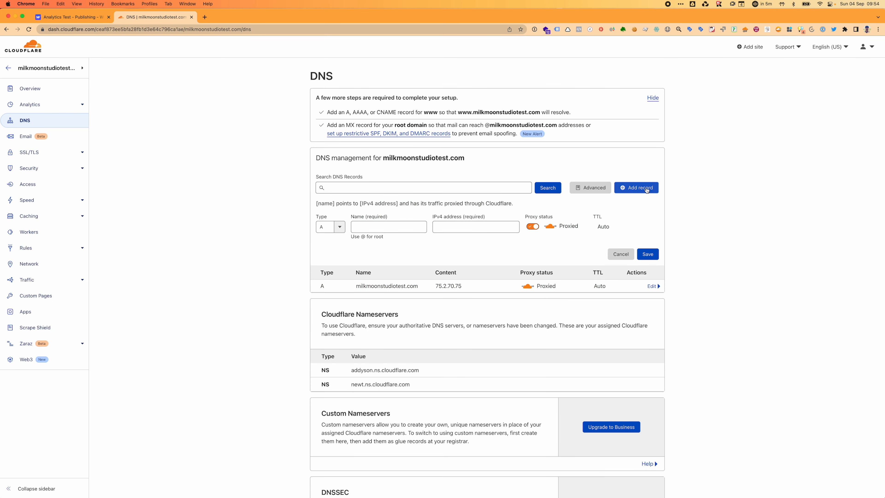
pyautogui.click(395, 227)
pyautogui.write('@')
pyautogui.press('Tab')
pyautogui.press('super+v')
pyautogui.click(647, 253)
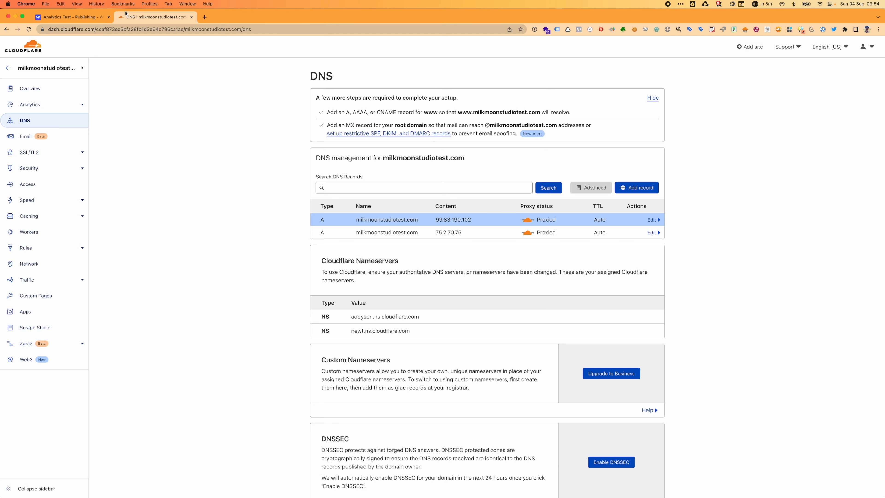
# Copy the CNAME value proxy-ssl.webflow.com from the Webflow domain instructions and return to Cloudflare's DNS records.
pyautogui.click(87, 18)
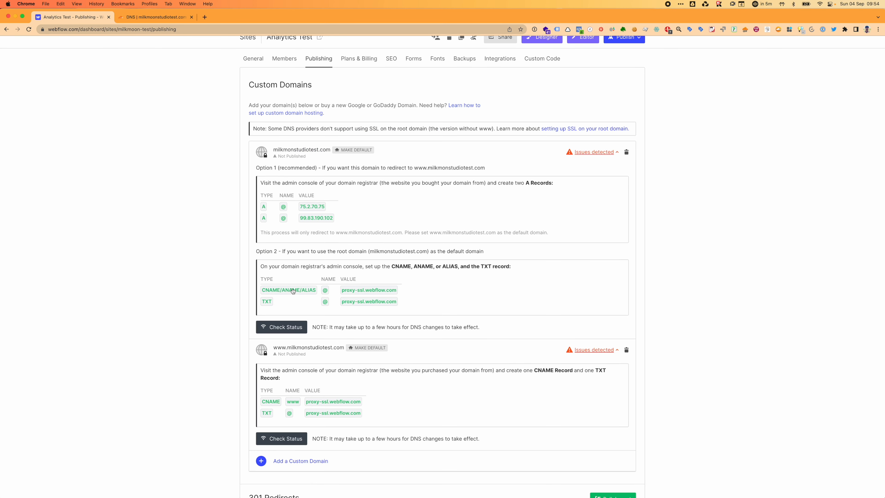
pyautogui.click(370, 291)
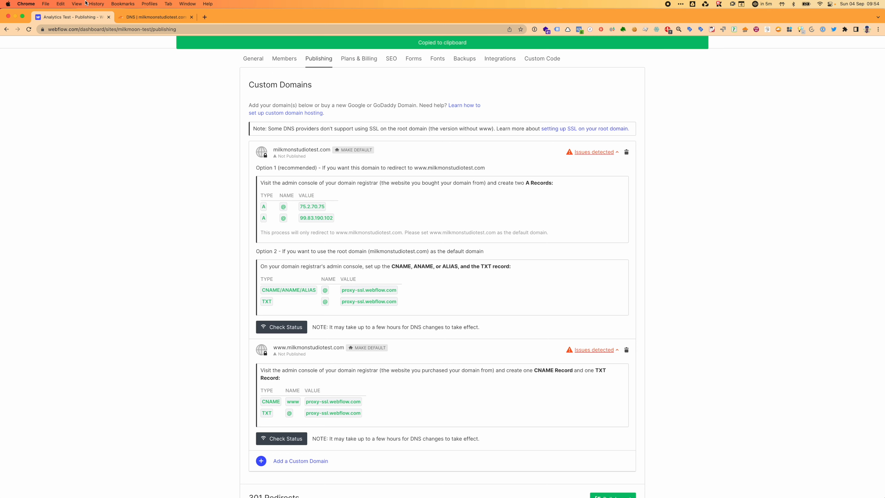
pyautogui.click(156, 17)
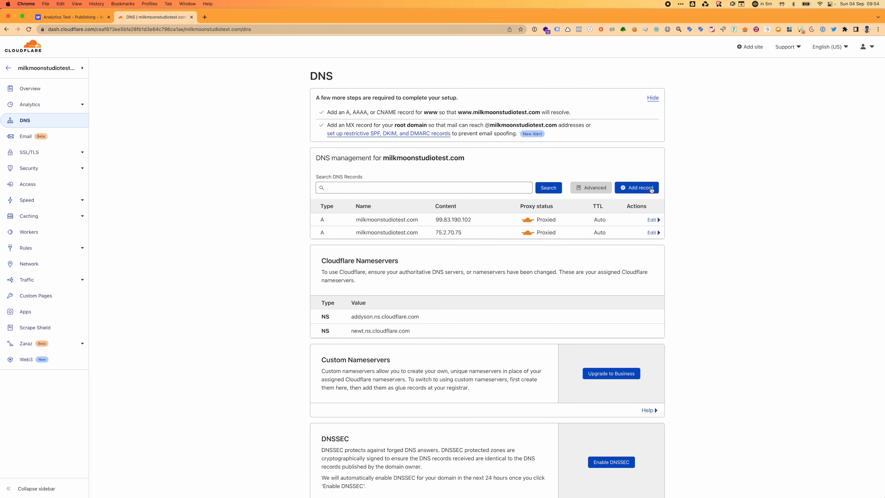
# Add a CNAME record named www with the target proxy-ssl.webflow.com and save it.
pyautogui.click(640, 187)
pyautogui.click(325, 227)
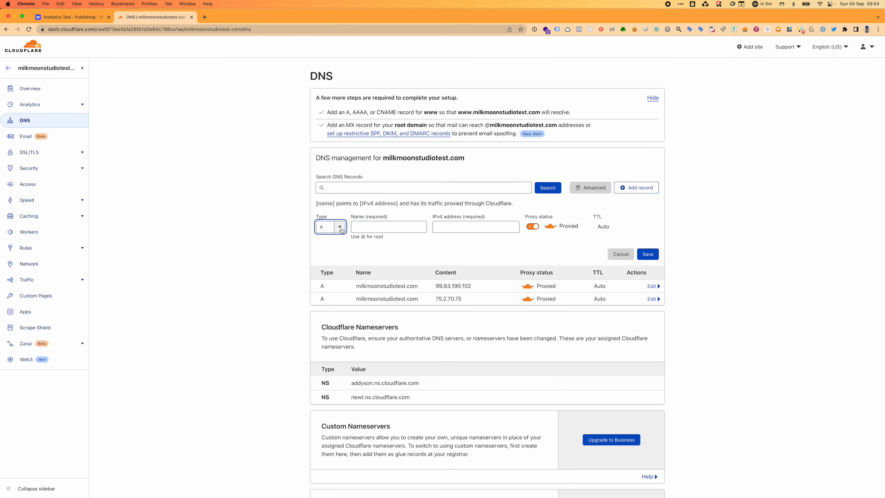
pyautogui.scroll(-5, 329, 293)
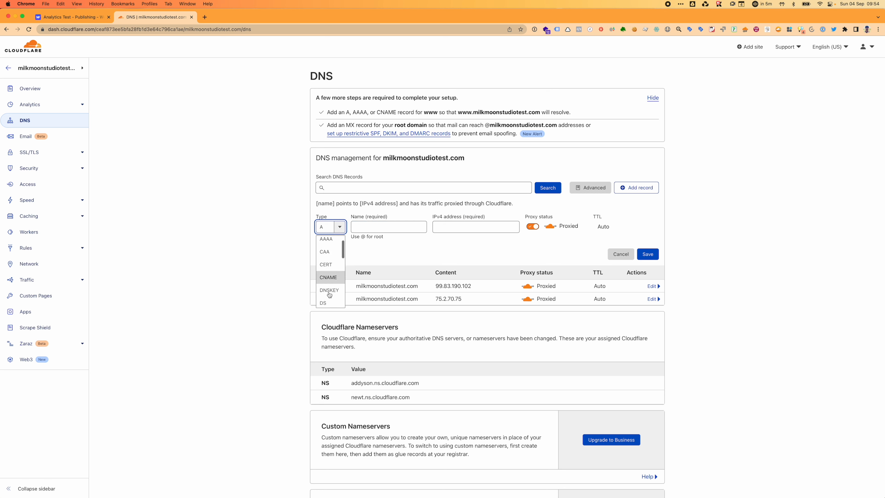
pyautogui.scroll(5, 329, 291)
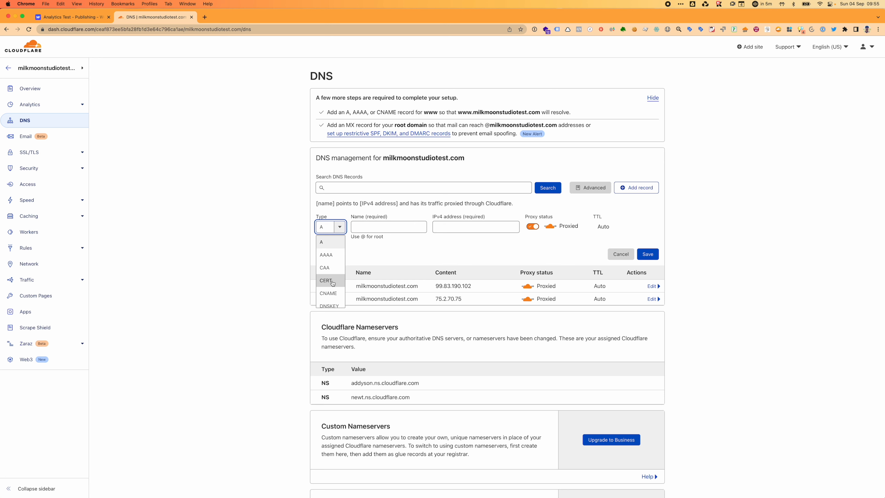
pyautogui.click(329, 293)
pyautogui.click(396, 225)
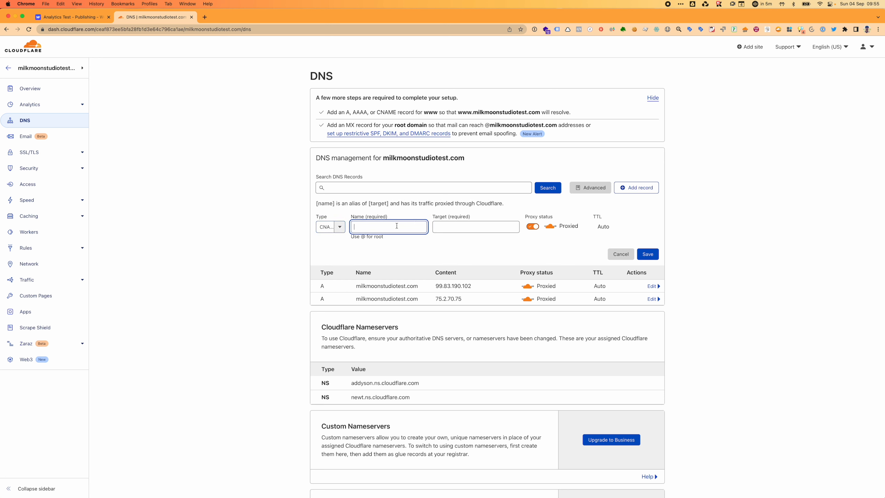
pyautogui.write('www')
pyautogui.press('Tab')
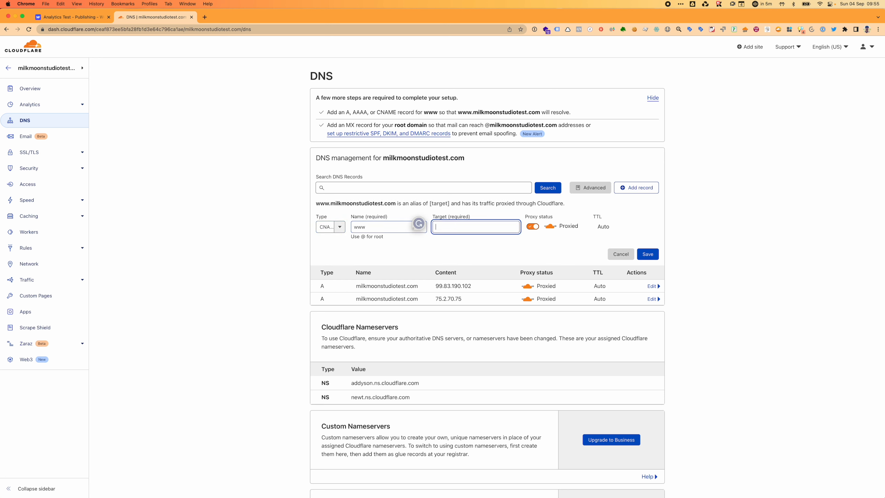
pyautogui.press('super+v')
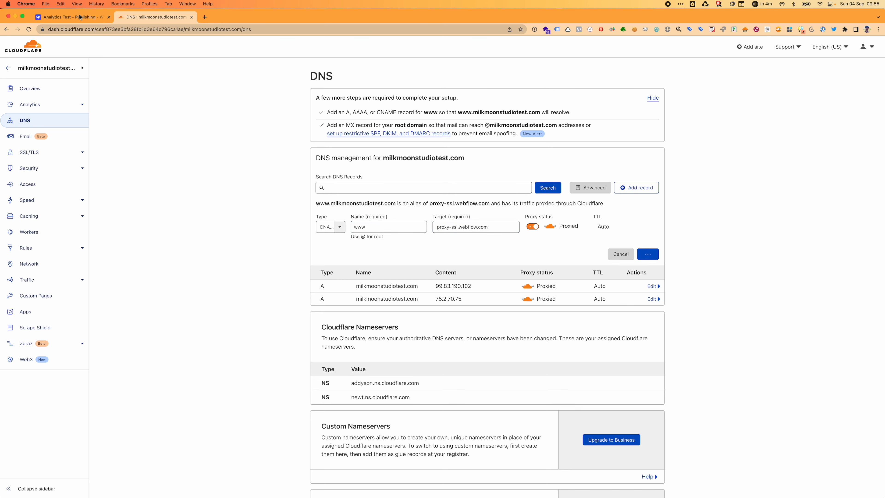
# Copy the TXT record value proxy-ssl.webflow.com from Webflow's www domain instructions and return to Cloudflare's DNS records.
pyautogui.click(73, 19)
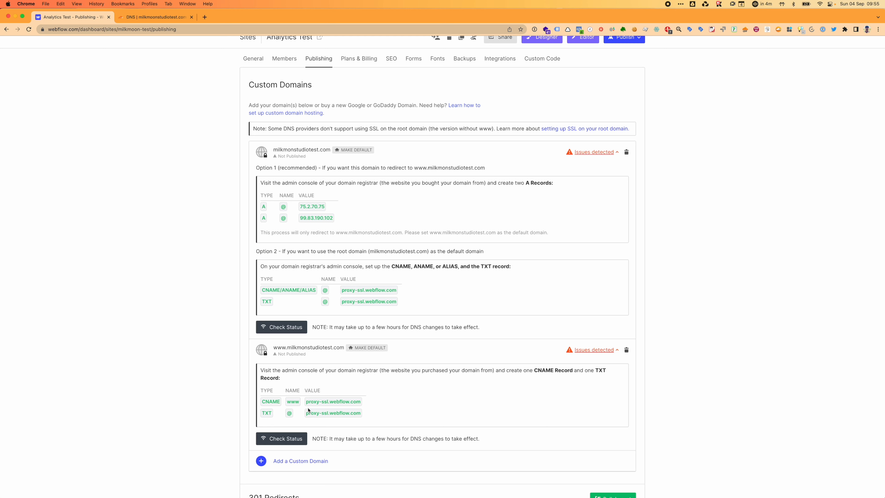
pyautogui.click(339, 414)
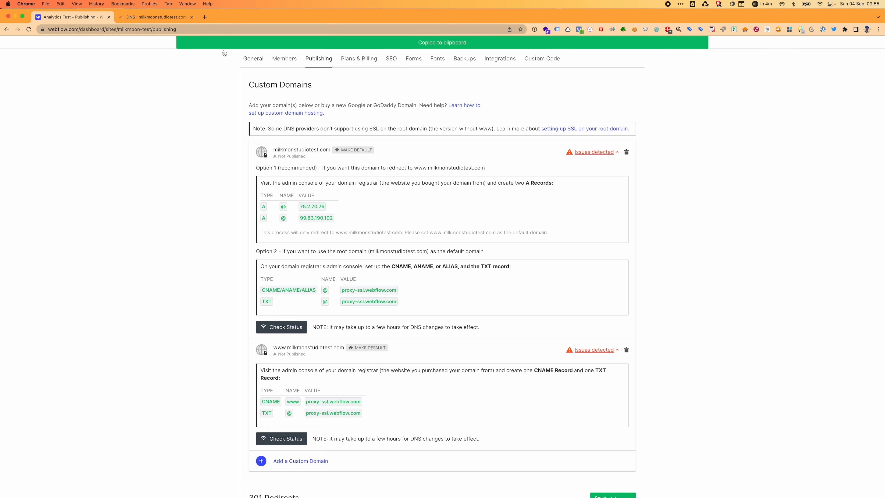
pyautogui.click(143, 18)
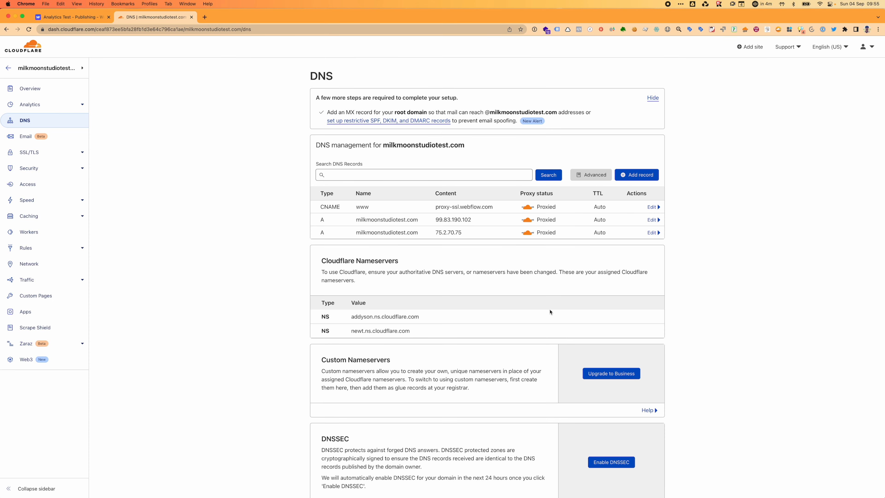
# Add a TXT record named @ with the content proxy-ssl.webflow.com and save it.
pyautogui.click(636, 175)
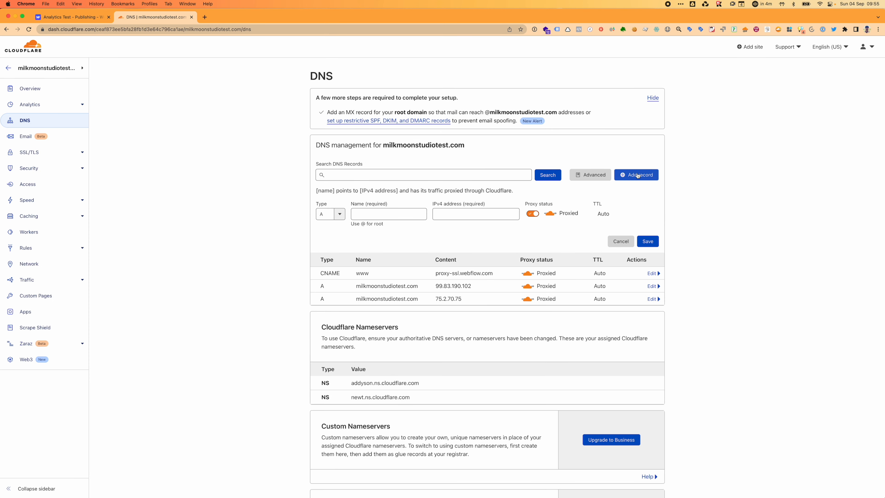
pyautogui.click(338, 215)
pyautogui.scroll(-5, 339, 253)
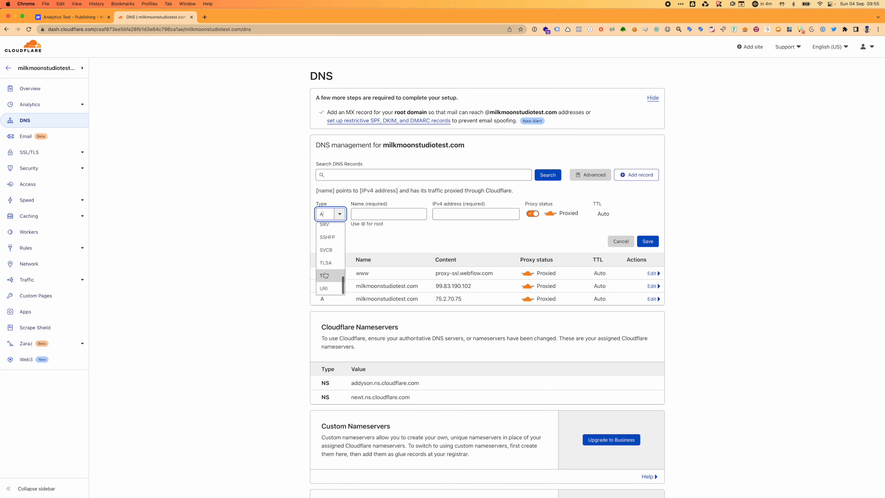
pyautogui.click(326, 282)
pyautogui.click(362, 215)
pyautogui.write('@')
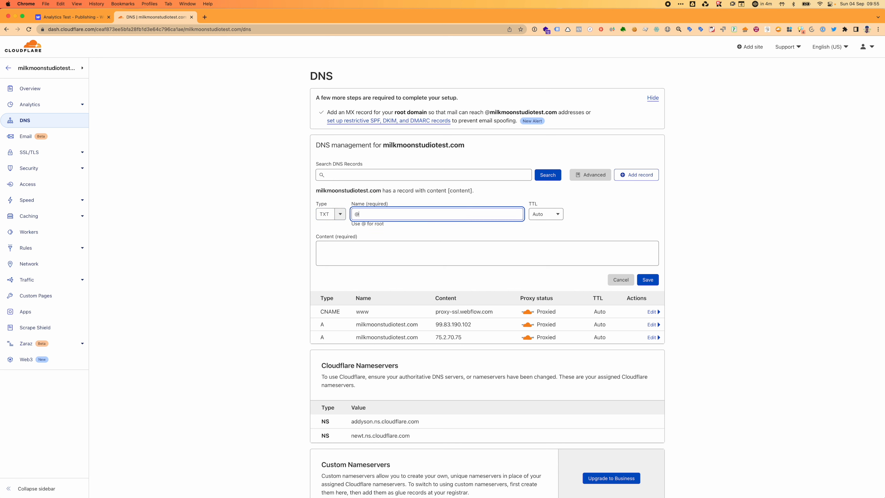
pyautogui.click(378, 242)
pyautogui.press('super+v')
pyautogui.click(647, 280)
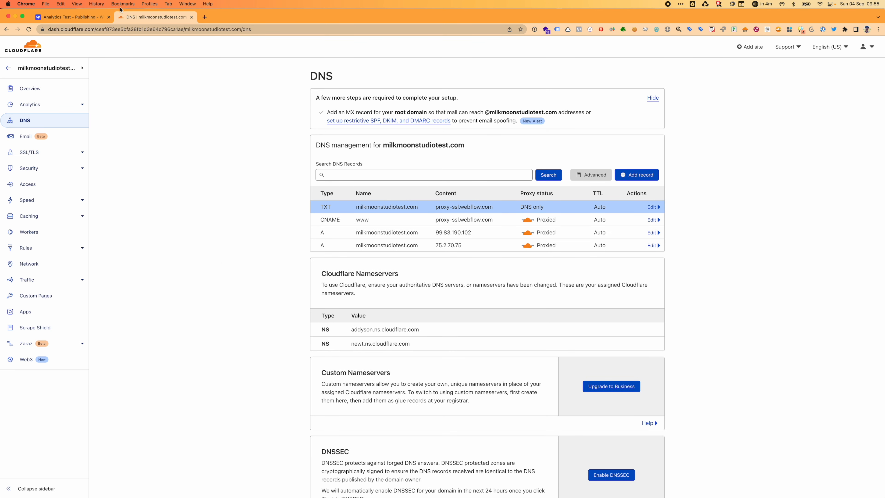
pyautogui.click(97, 17)
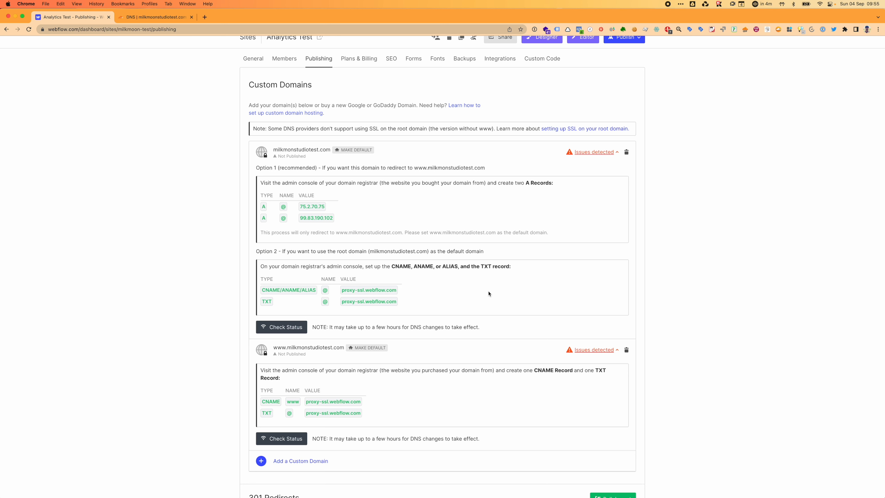
pyautogui.scroll(-5, 469, 347)
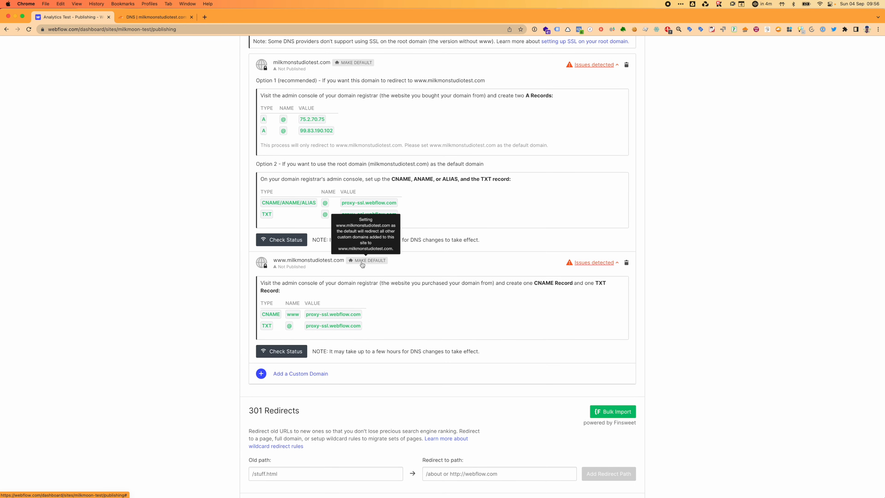
pyautogui.click(362, 265)
pyautogui.click(281, 351)
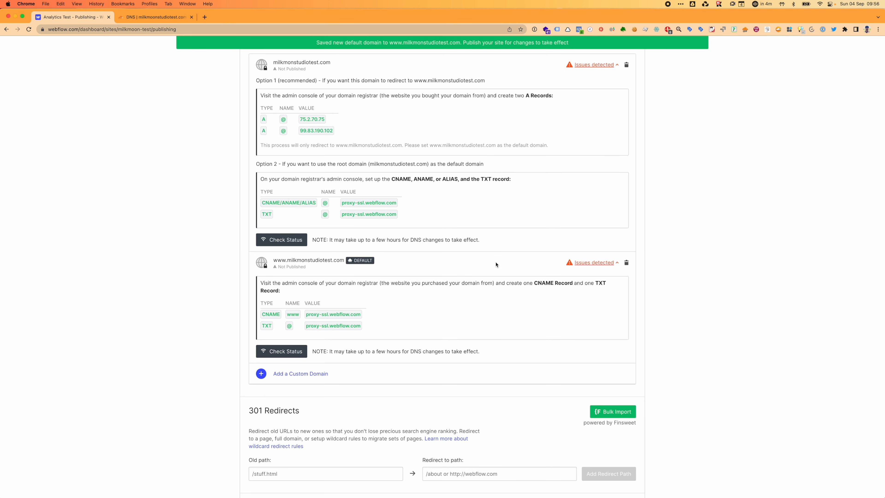
pyautogui.scroll(3, 496, 264)
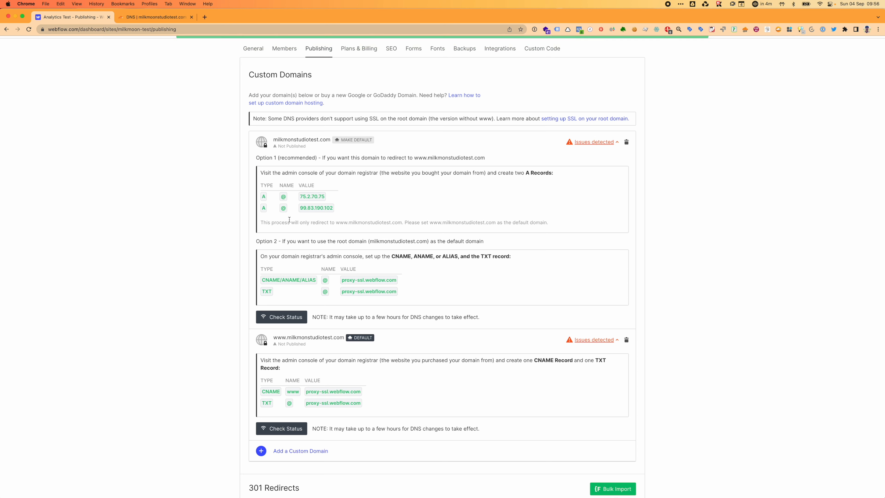
pyautogui.click(282, 317)
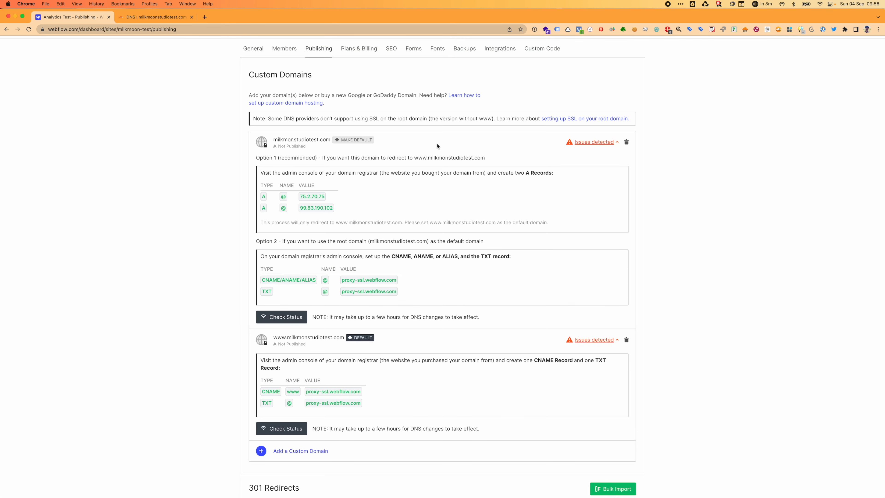
# Back in Cloudflare, turn off proxying for the www CNAME record so it is DNS only, and save it.
pyautogui.click(148, 20)
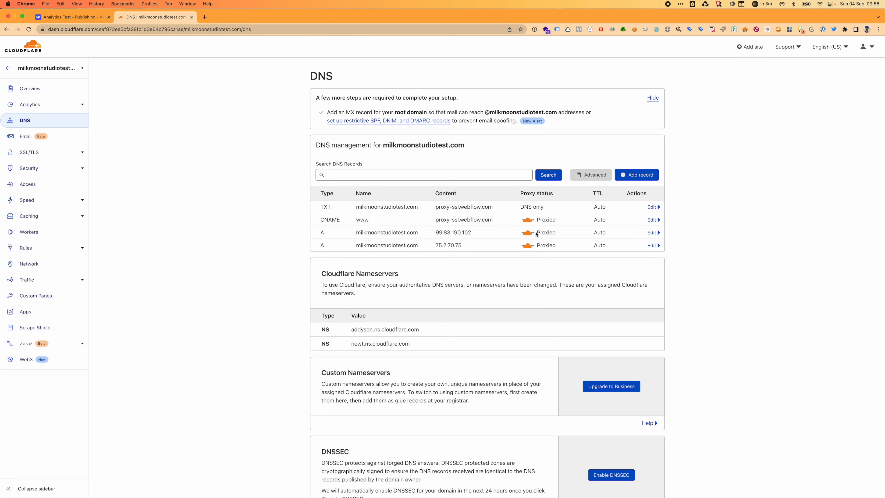
pyautogui.click(652, 220)
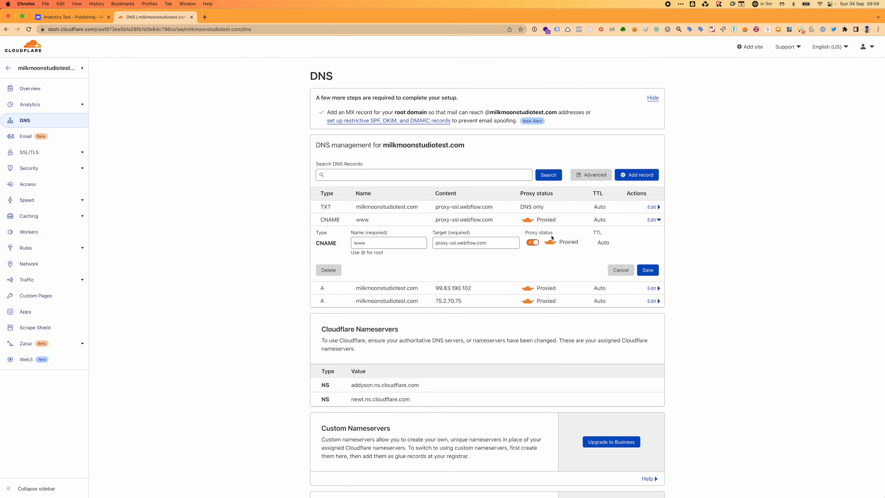
pyautogui.click(530, 243)
pyautogui.click(644, 271)
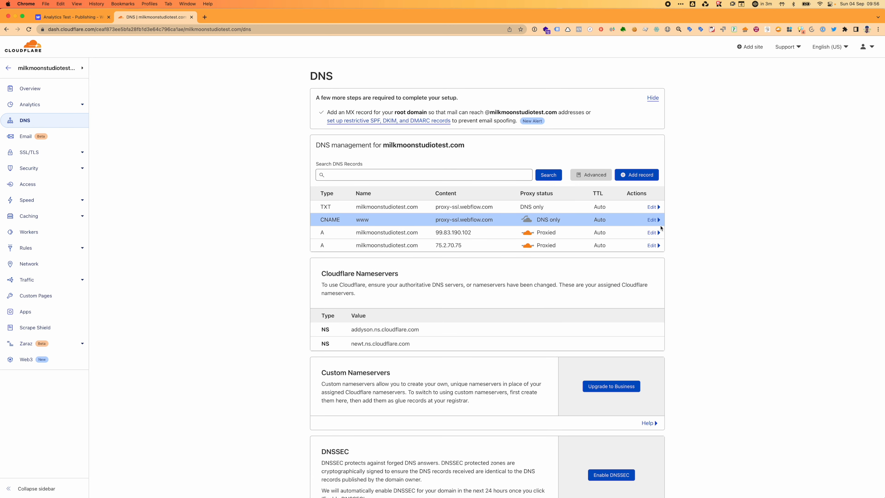
# Set both A records, 99.83.190.102 and 75.2.70.75, to DNS only and save each one.
pyautogui.click(651, 232)
pyautogui.click(532, 256)
pyautogui.click(648, 283)
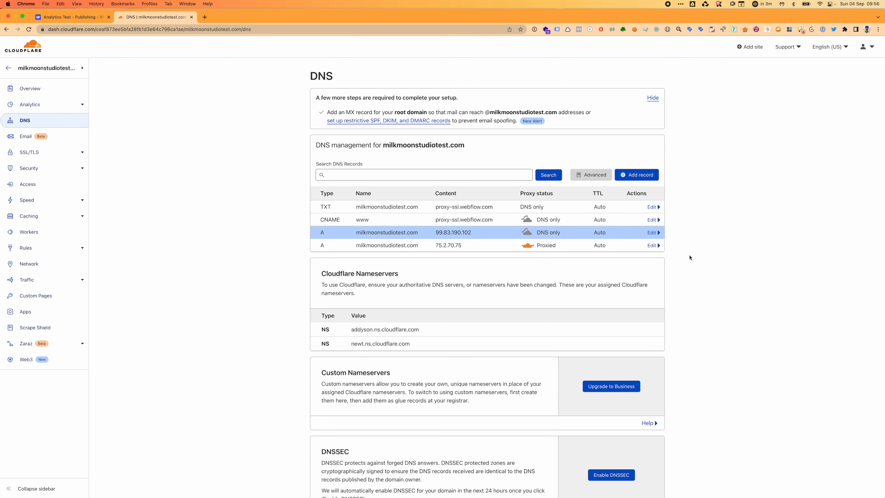
pyautogui.click(651, 245)
pyautogui.click(532, 268)
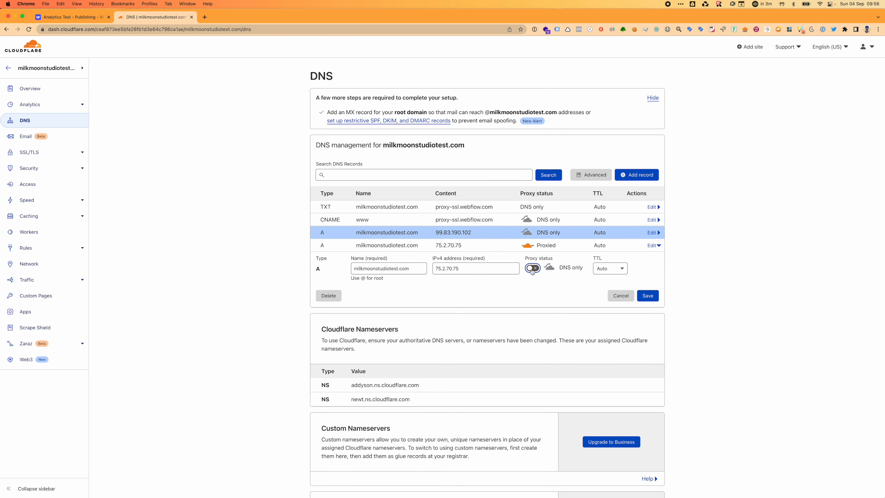
pyautogui.click(649, 297)
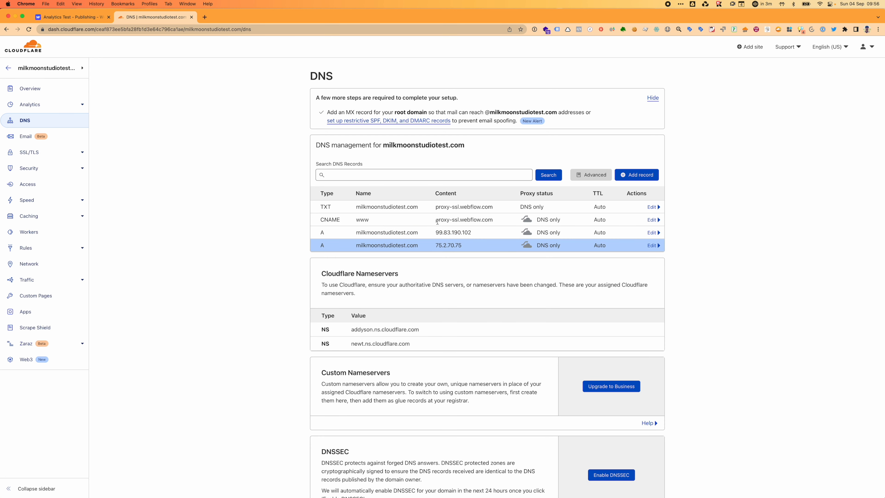
# Search the web for "Cloudflare purge dns" in a new browser tab and open the 1.1.1.1 Purge Cache page.
pyautogui.click(204, 17)
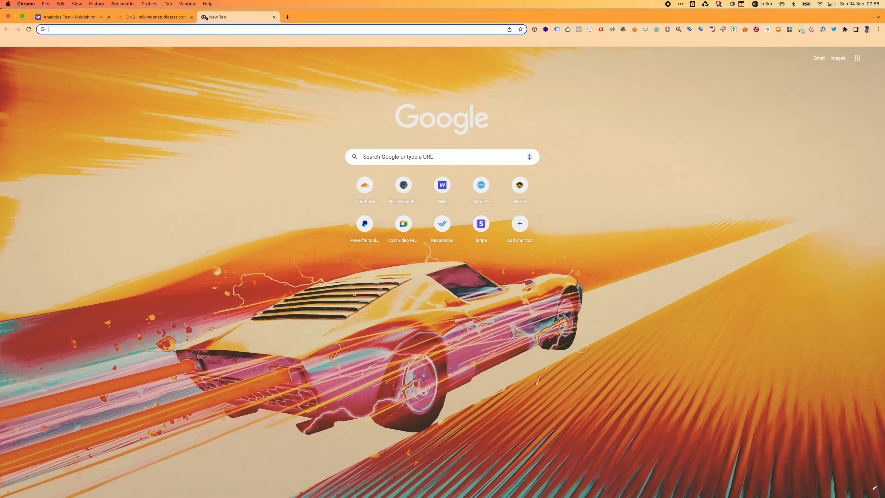
pyautogui.write('Cloudflare ')
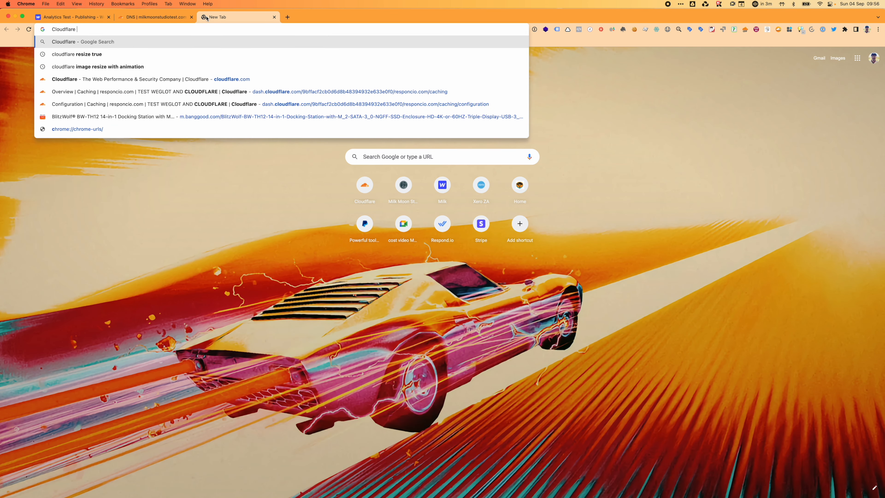
pyautogui.write('purge ')
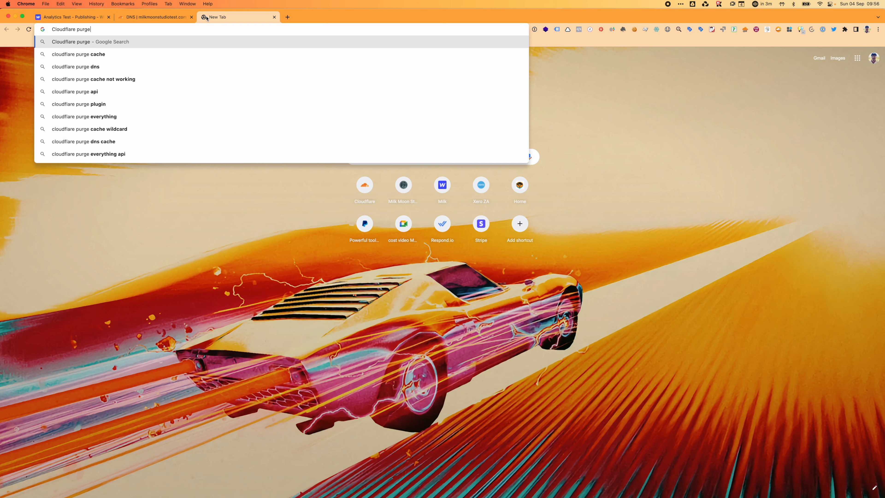
pyautogui.write('dns')
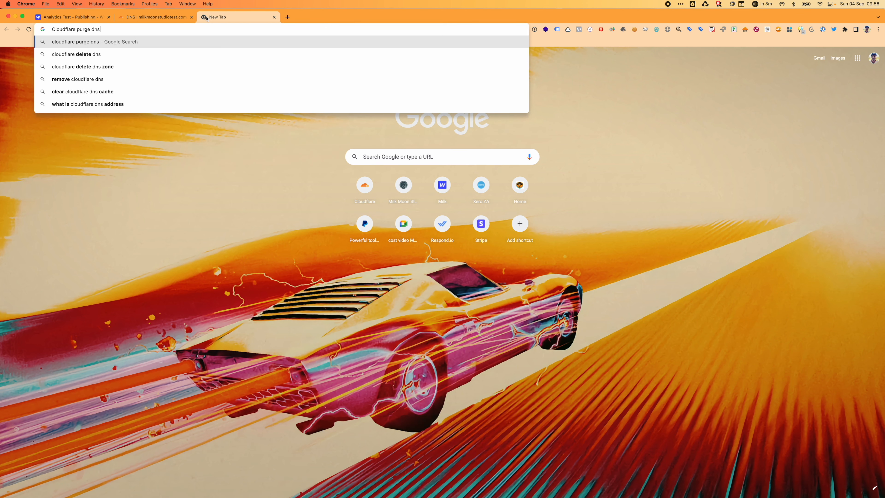
pyautogui.press('Return')
pyautogui.click(83, 111)
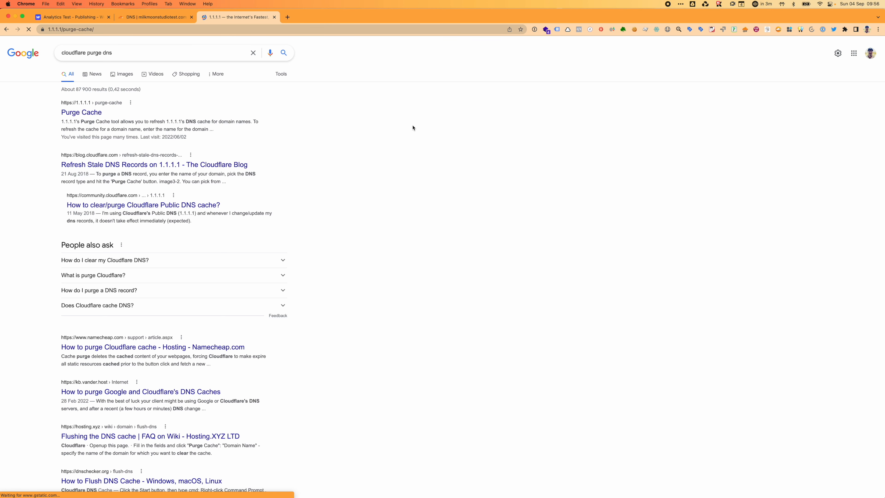
# Purge the 1.1.1.1 DNS cache of A records for the domain milkmoonstudiotest.com.
pyautogui.click(373, 307)
pyautogui.write('milkmoonstudi')
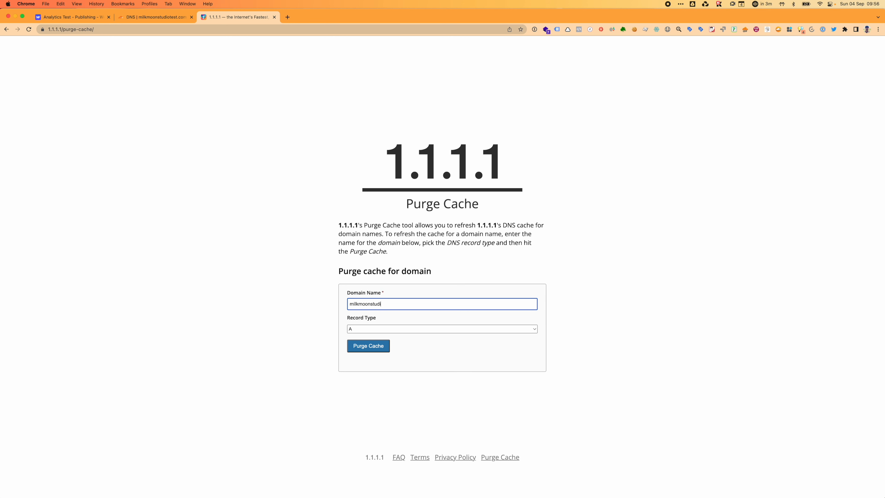
pyautogui.write('otest.com')
pyautogui.click(375, 345)
# Purge the cached CNAME and TXT records for milkmoonstudiotest.com.
pyautogui.click(372, 322)
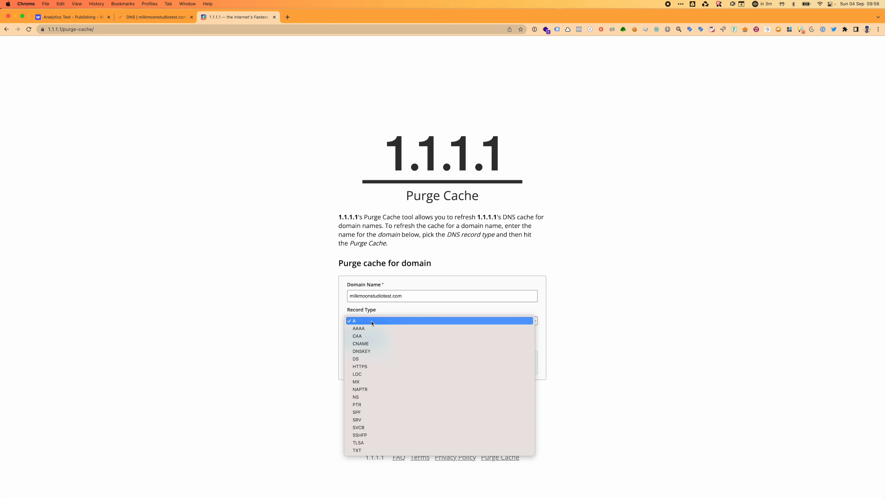
pyautogui.click(370, 344)
pyautogui.click(371, 342)
pyautogui.click(375, 321)
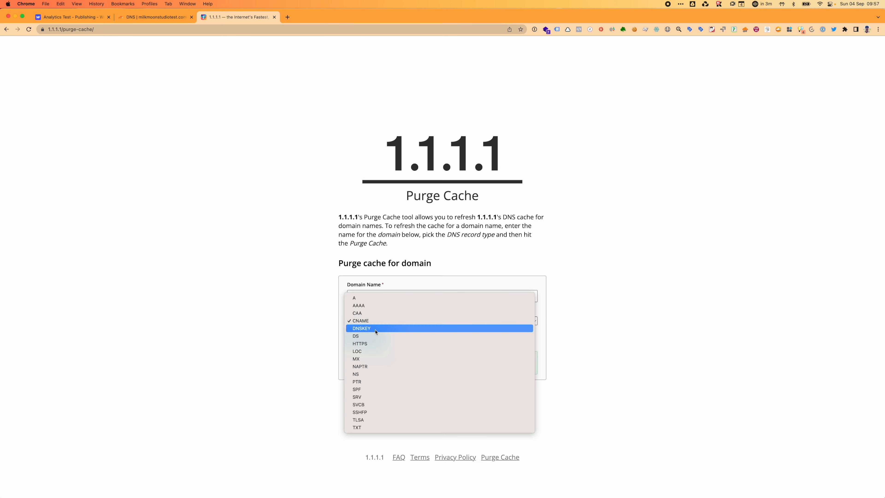
pyautogui.click(360, 427)
pyautogui.click(368, 338)
pyautogui.click(351, 296)
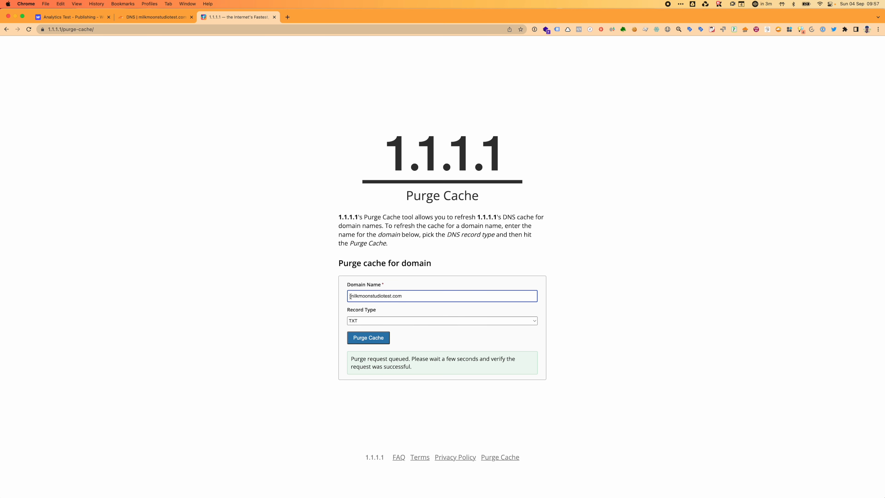
pyautogui.write('www.')
pyautogui.click(361, 320)
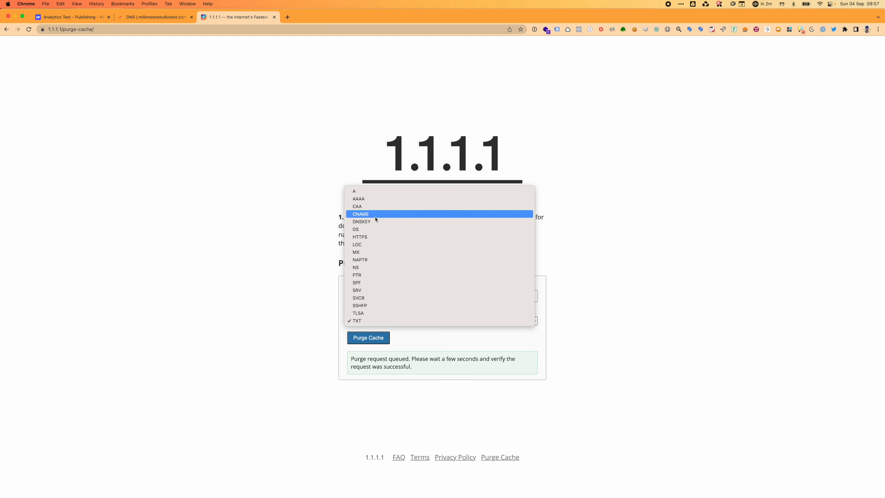
pyautogui.click(359, 191)
pyautogui.click(368, 338)
pyautogui.click(359, 321)
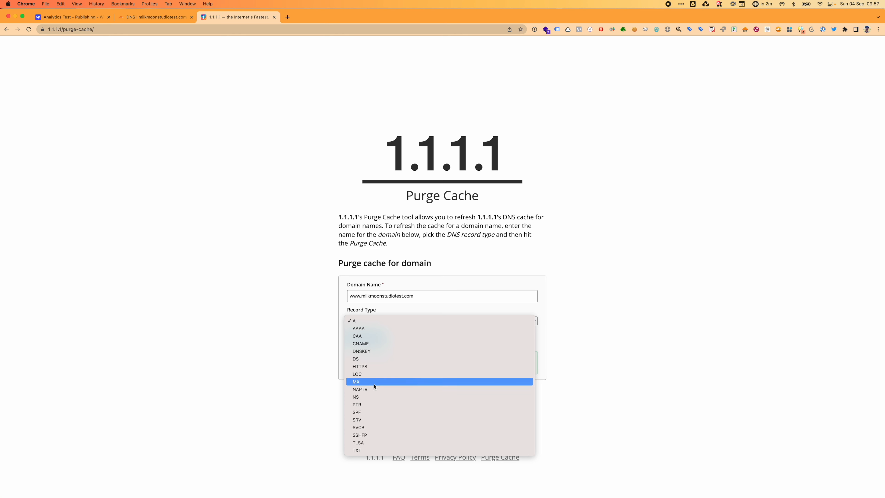
pyautogui.click(362, 343)
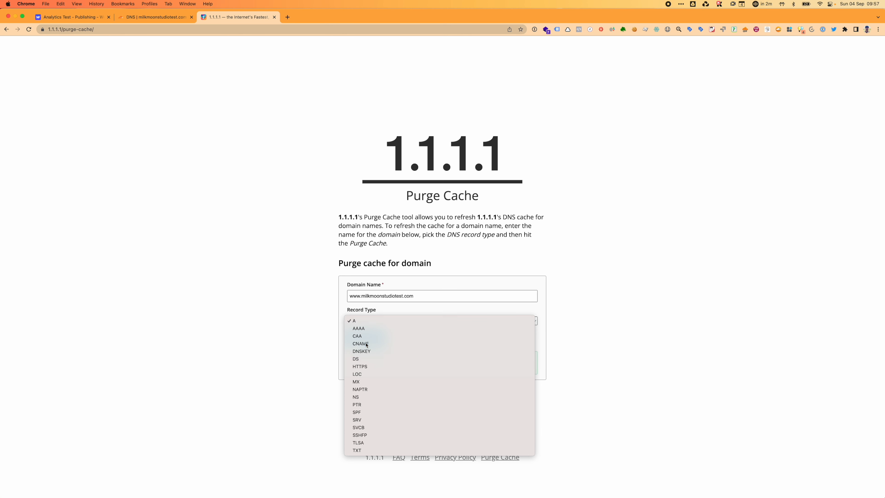
pyautogui.click(370, 337)
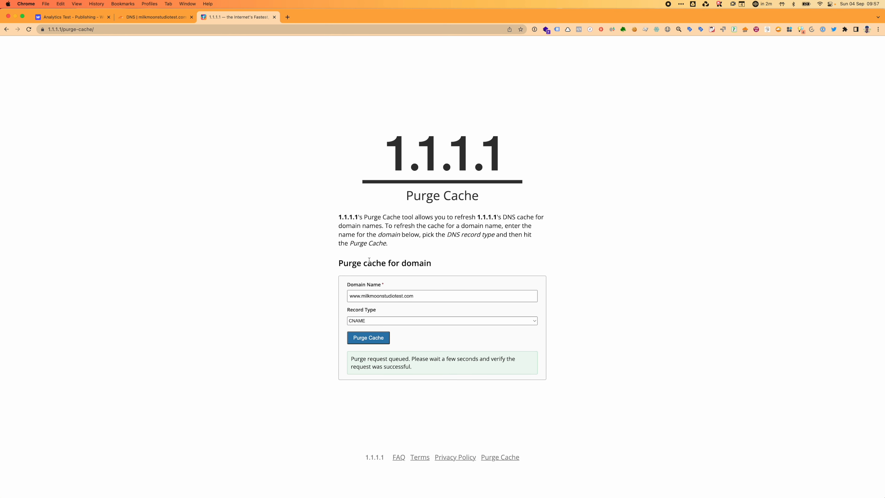
pyautogui.click(359, 320)
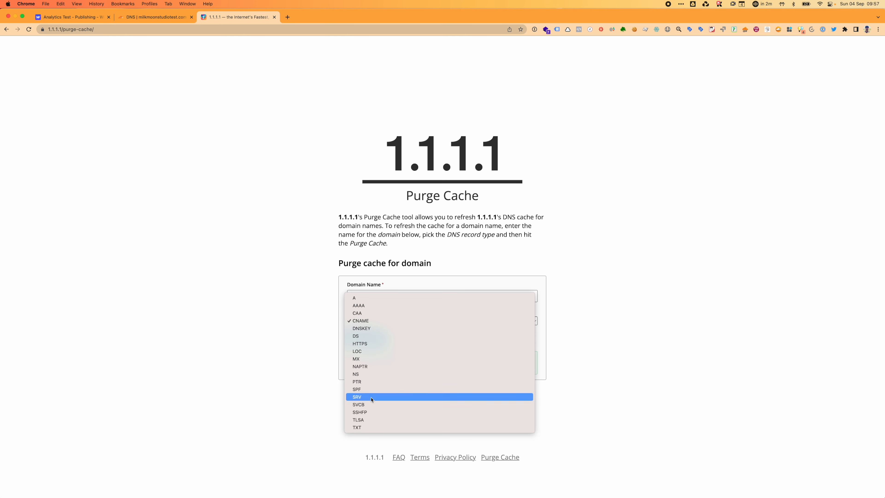
pyautogui.click(360, 428)
pyautogui.click(375, 342)
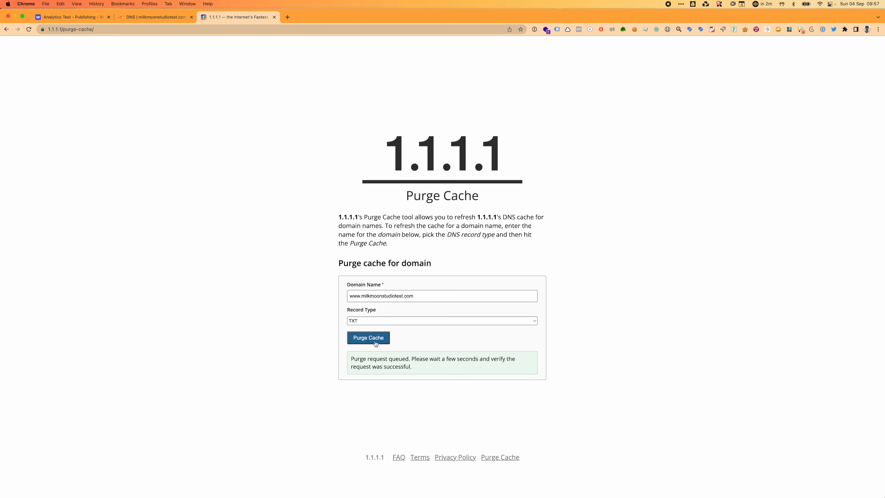
# Search the web for "Purge Google DNS" and open Google Public DNS's Flush Cache page.
pyautogui.click(233, 33)
pyautogui.write('Purge')
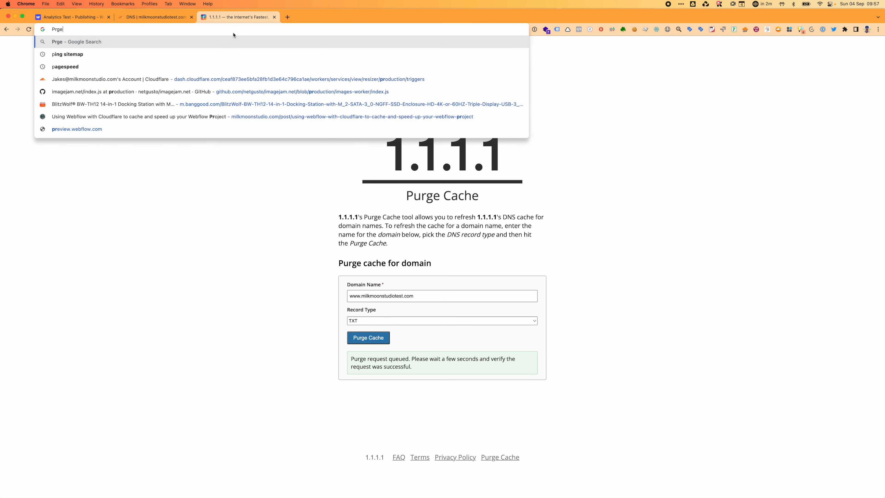
pyautogui.press('BackSpace')
pyautogui.press('BackSpace')
pyautogui.press('BackSpace')
pyautogui.press('BackSpace')
pyautogui.write('ur')
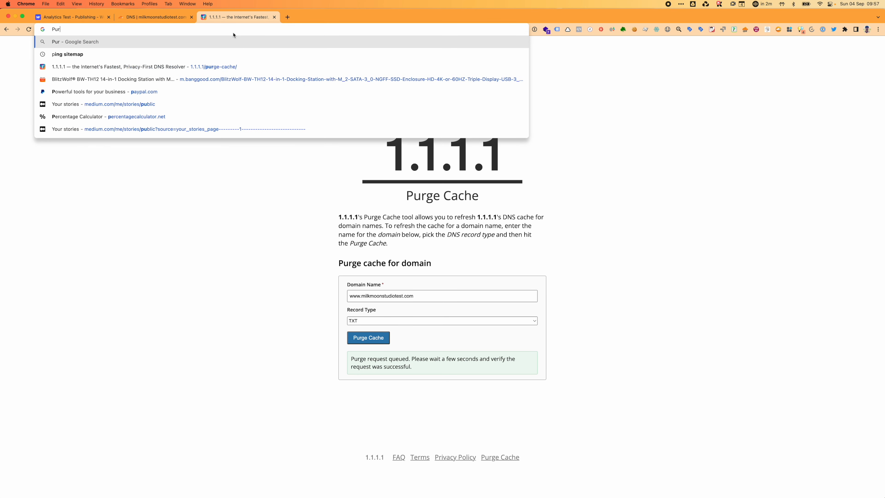
pyautogui.write('ge Google')
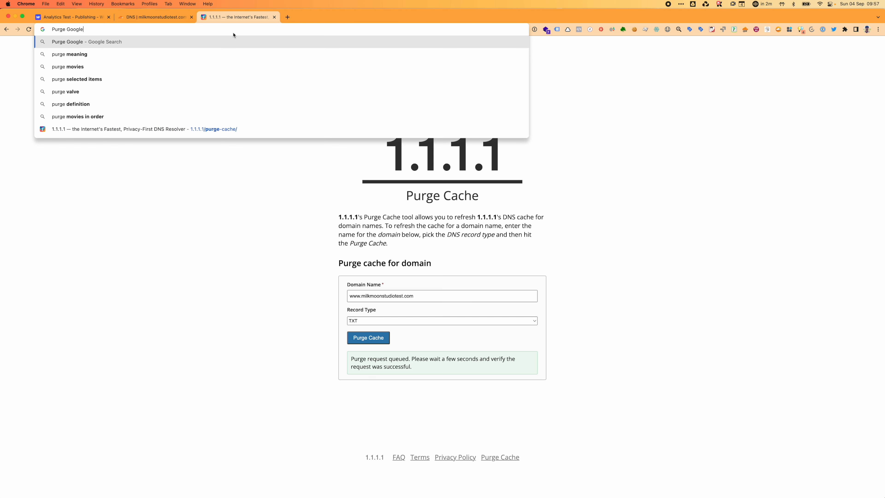
pyautogui.write(' DNS')
pyautogui.press('Return')
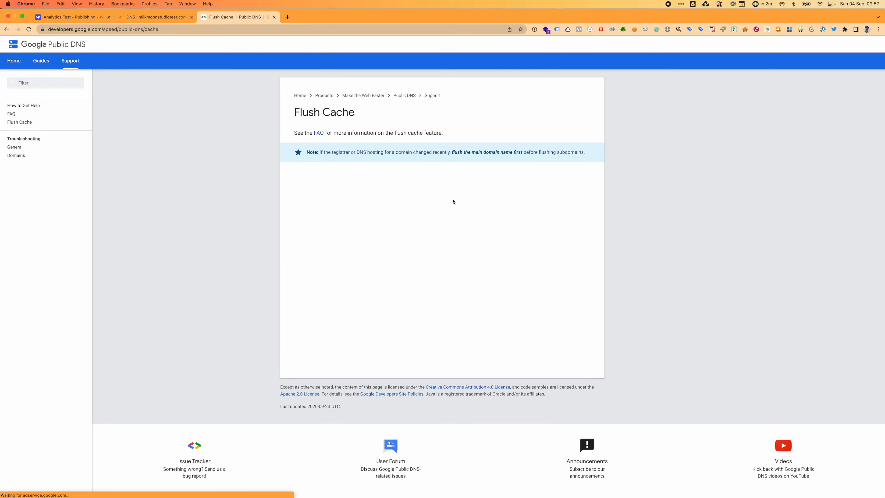
# Flush Google Public DNS's cached A and TXT records for milkmoonstudiotest.com.
pyautogui.click(419, 211)
pyautogui.write('milkm')
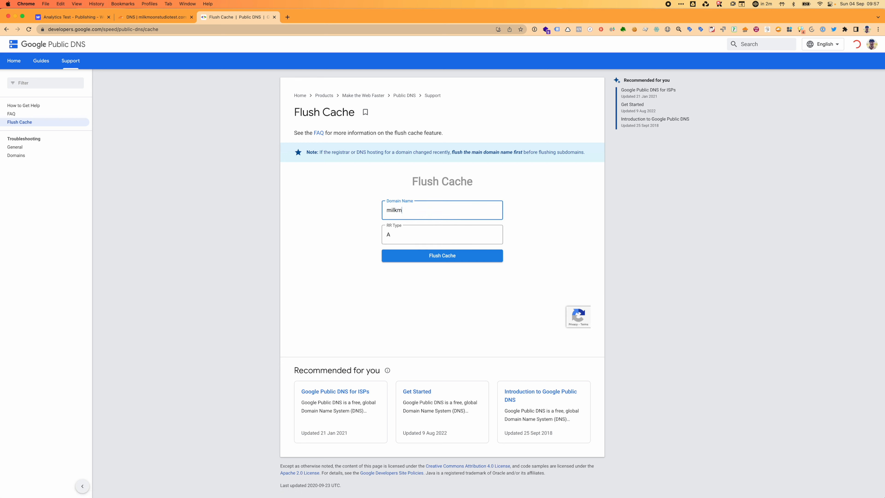
pyautogui.write('oonstudio')
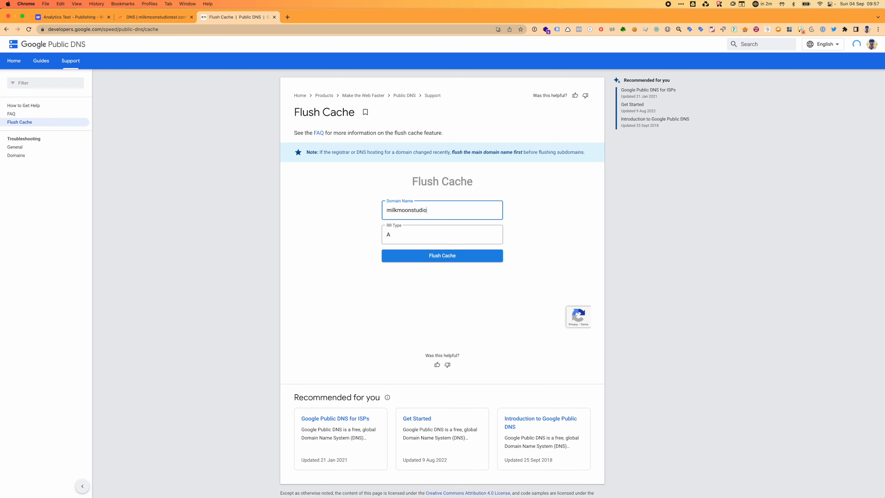
pyautogui.write('test.com')
pyautogui.moveTo(585, 152); pyautogui.dragTo(464, 153)
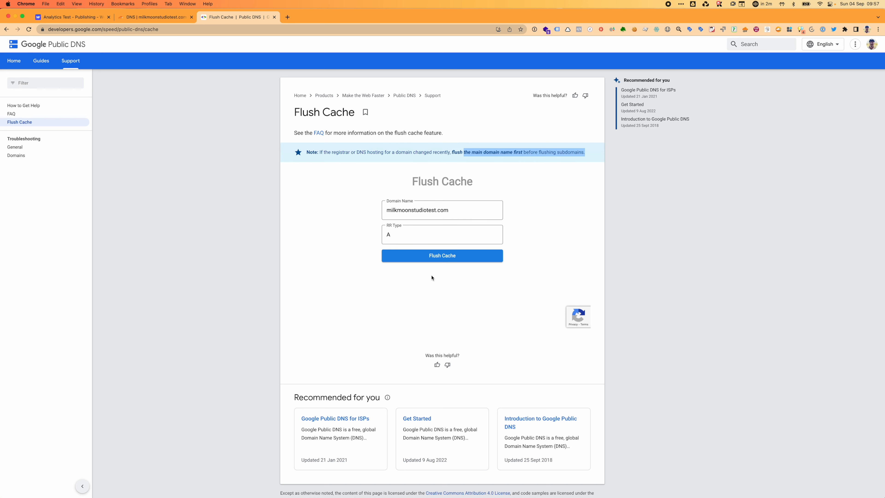
pyautogui.click(428, 261)
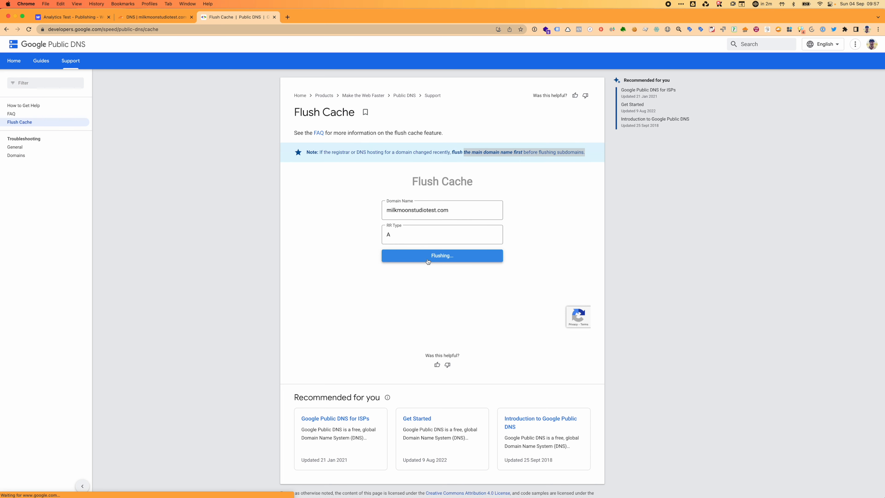
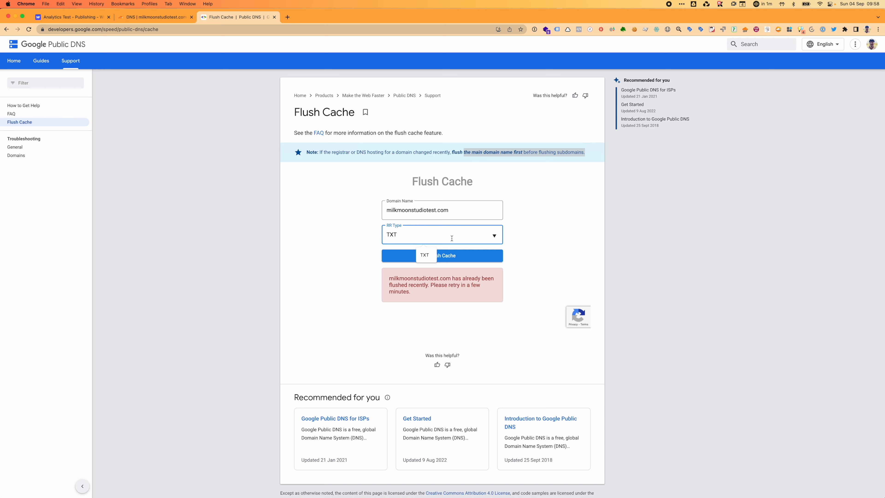
pyautogui.click(458, 257)
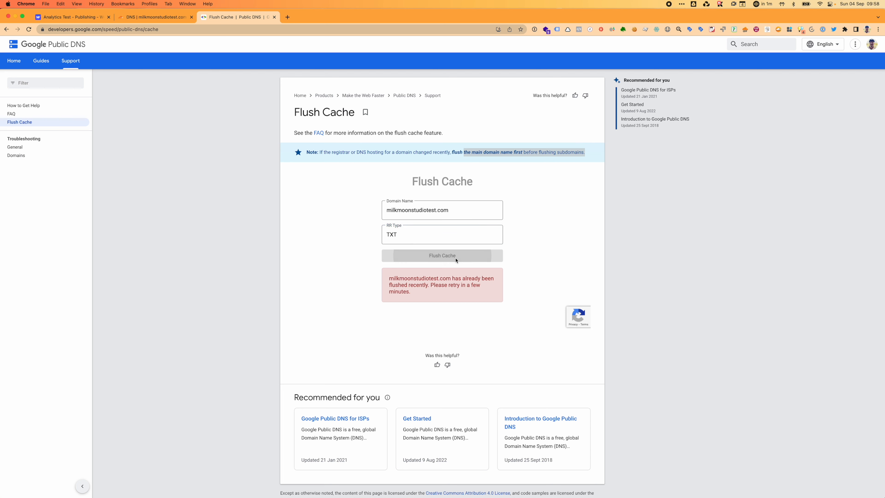
pyautogui.click(386, 210)
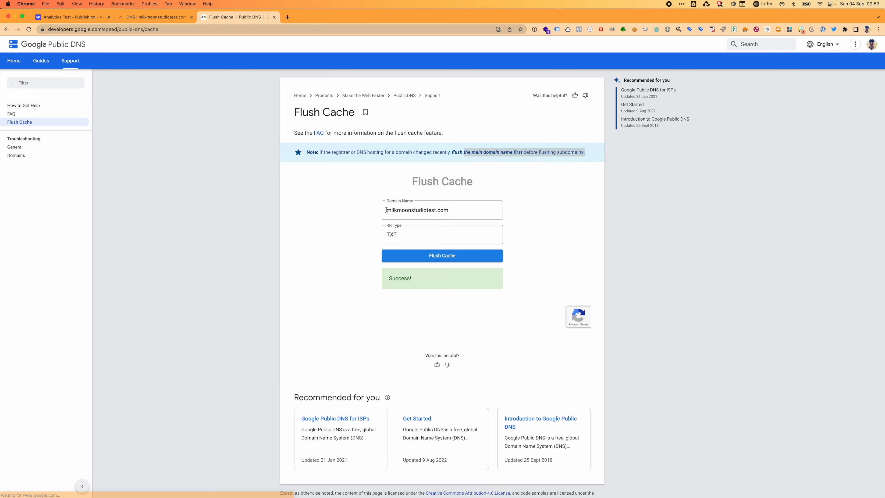
pyautogui.click(386, 210)
pyautogui.write('www.')
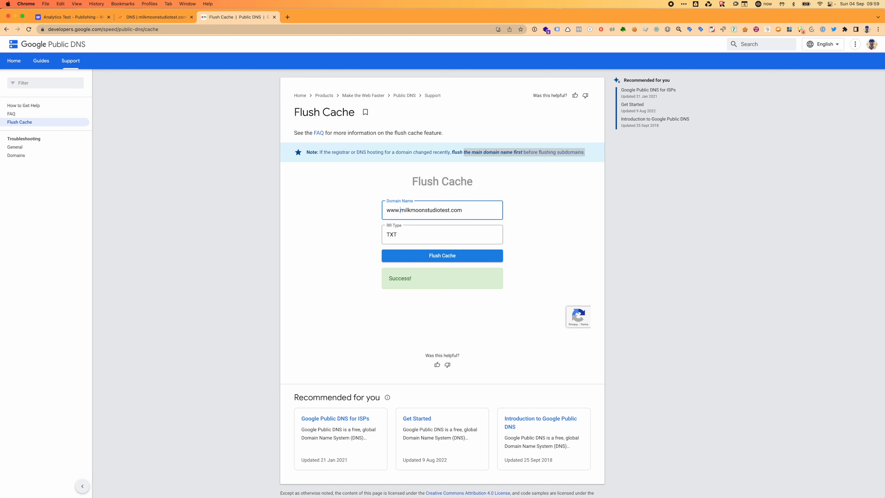
pyautogui.click(446, 236)
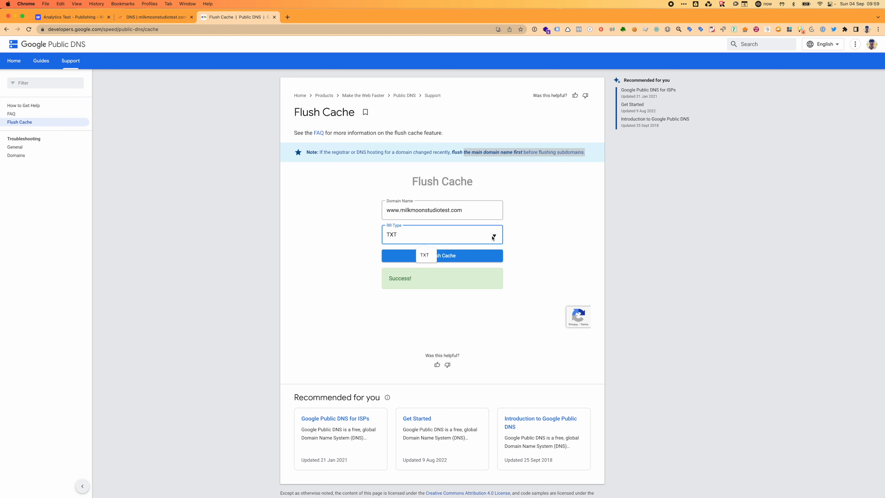
pyautogui.doubleClick(437, 232)
pyautogui.write('A')
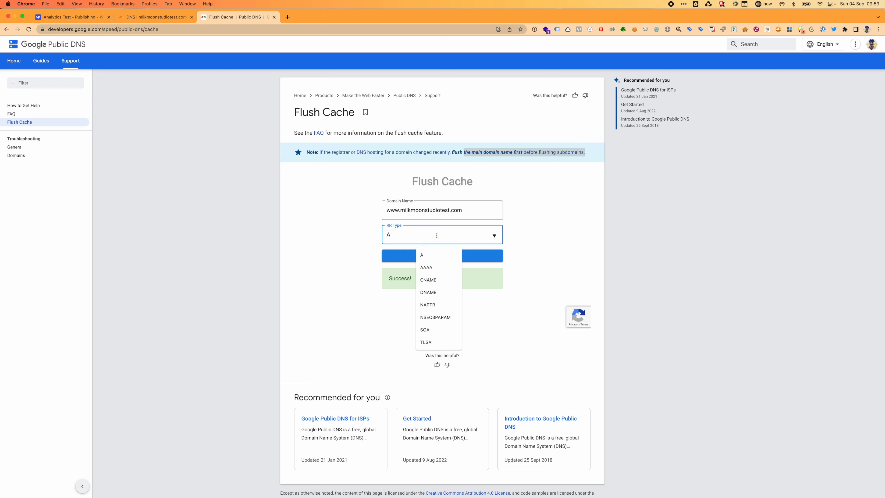
pyautogui.click(440, 255)
pyautogui.click(437, 260)
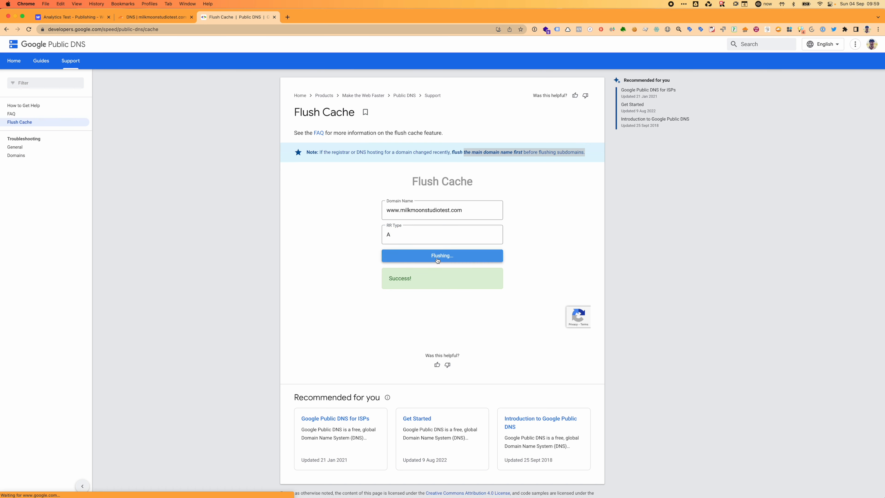
# Switch to the Webflow publishing settings and recheck the connection status of both custom domains.
pyautogui.press('super+1')
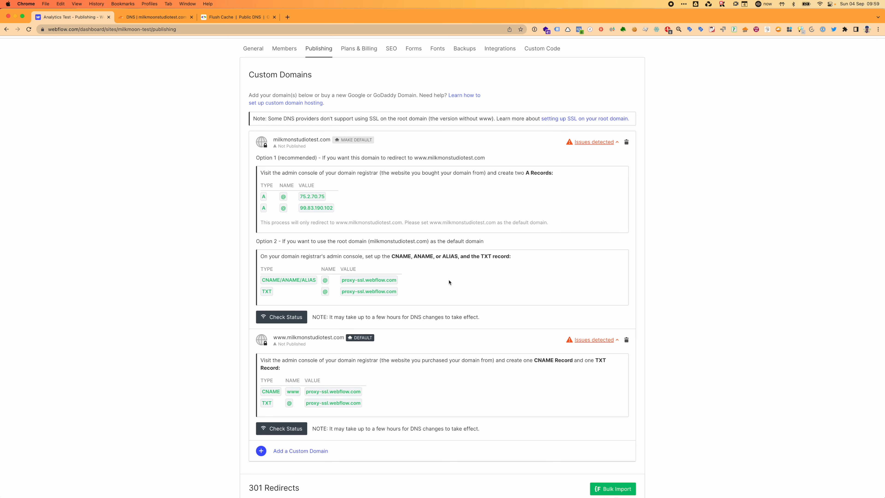
pyautogui.click(272, 316)
pyautogui.click(285, 429)
pyautogui.scroll(3, 511, 290)
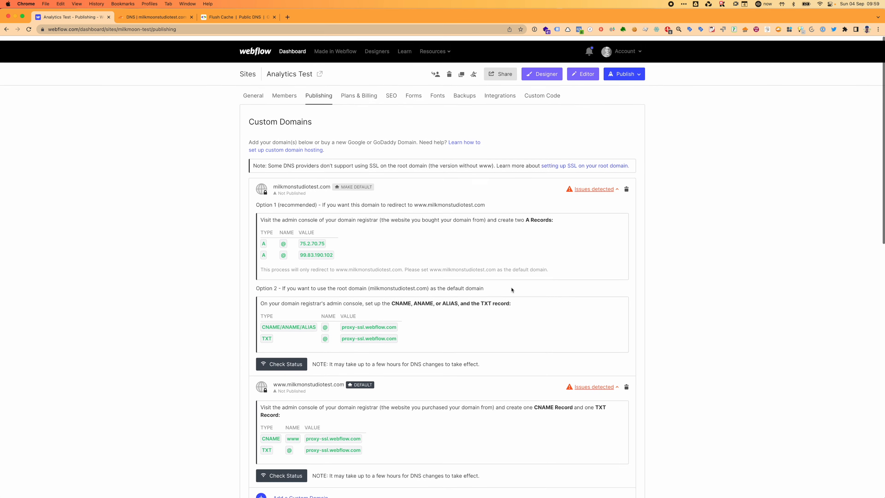
pyautogui.click(623, 69)
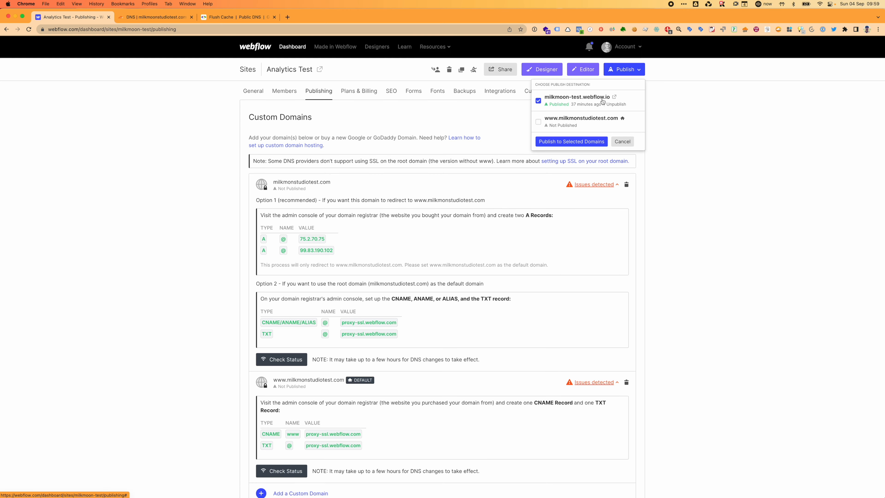
pyautogui.click(538, 122)
pyautogui.click(553, 140)
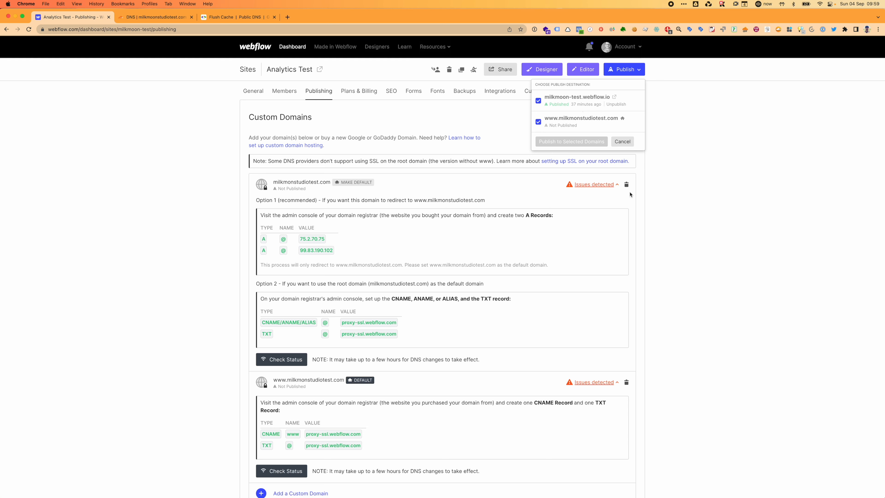
# Remove both misspelled milkmonstudiotest.com custom domains and add the existing domain milkmoonstudiotest.com.
pyautogui.click(626, 185)
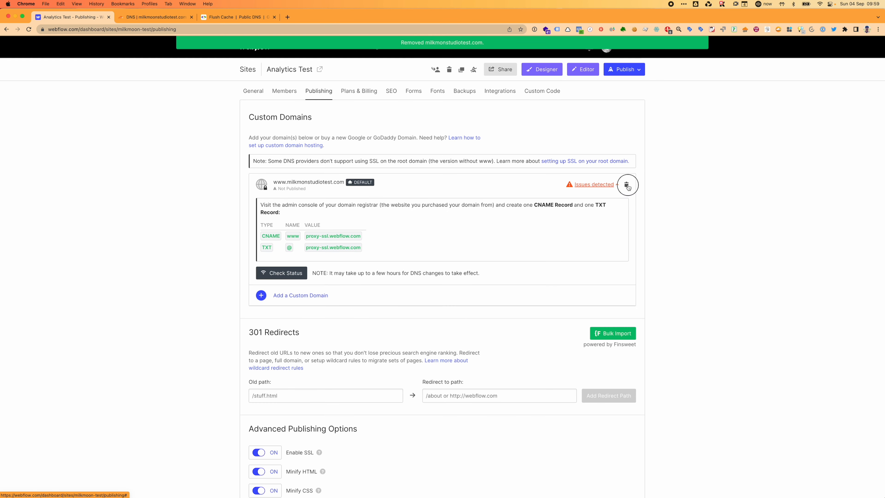
pyautogui.click(626, 185)
pyautogui.click(308, 184)
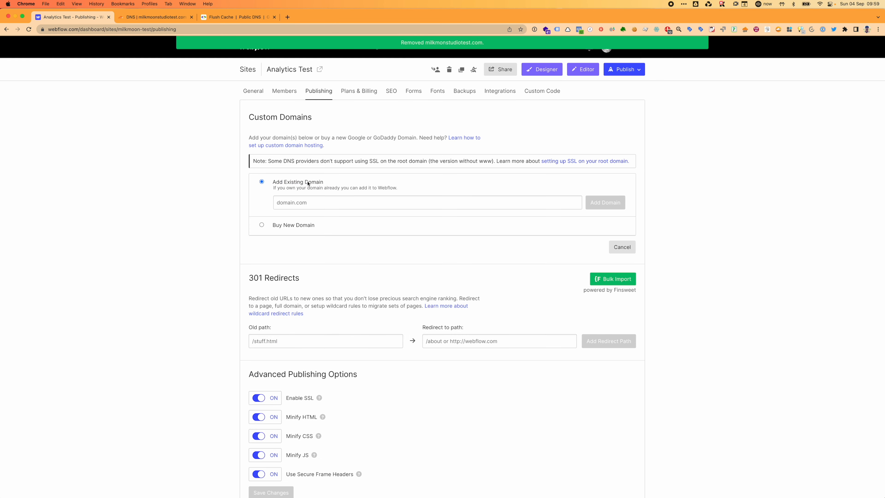
pyautogui.click(311, 202)
pyautogui.write('mi')
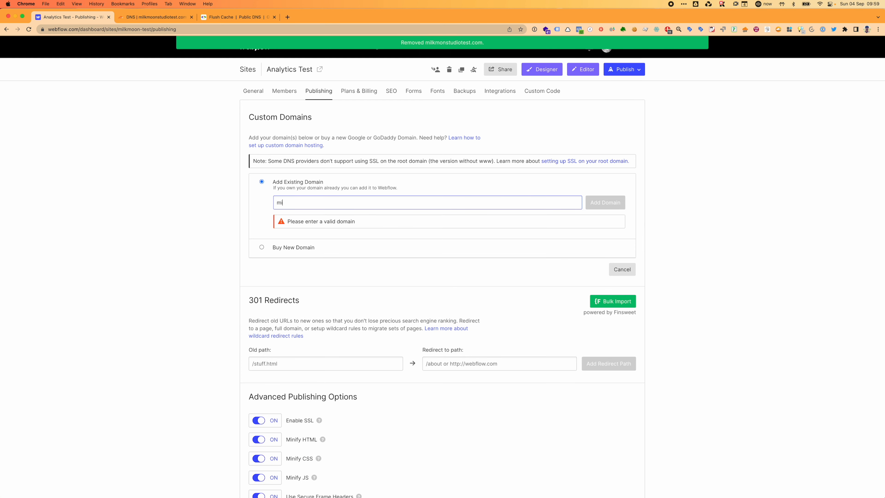
pyautogui.write('lkmoonstudiotest.com')
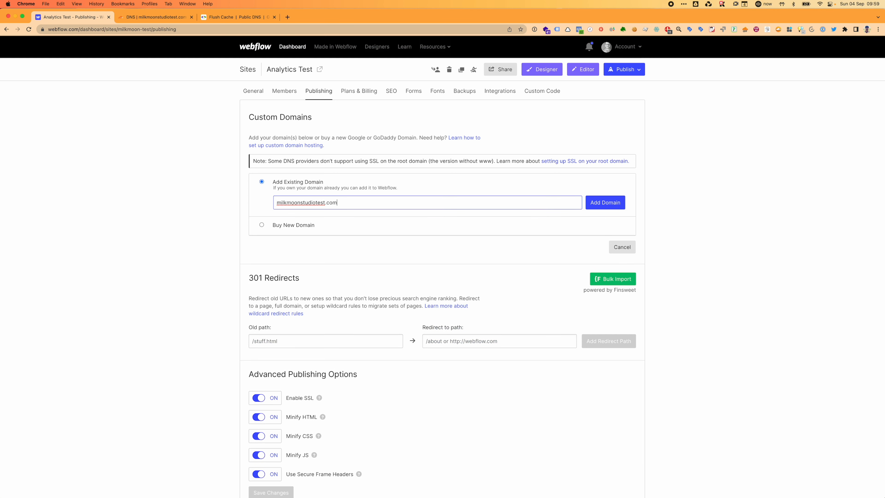
pyautogui.click(602, 204)
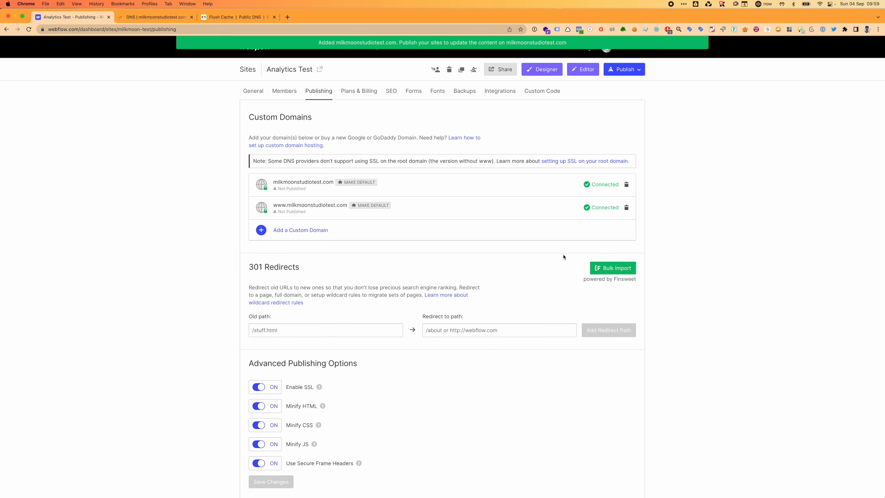
pyautogui.click(362, 205)
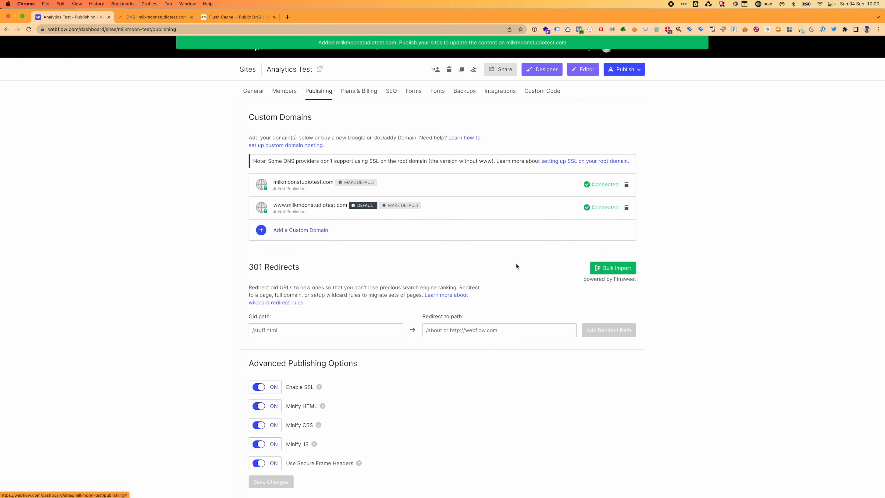
pyautogui.click(626, 72)
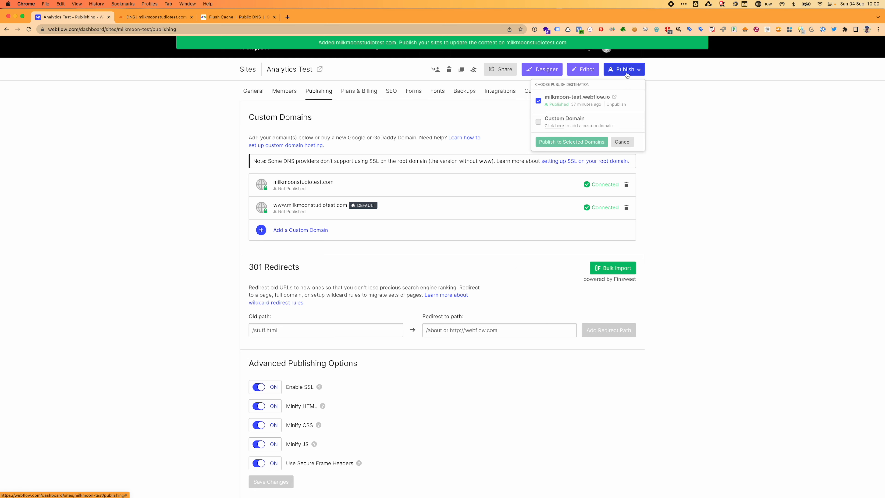
pyautogui.click(569, 143)
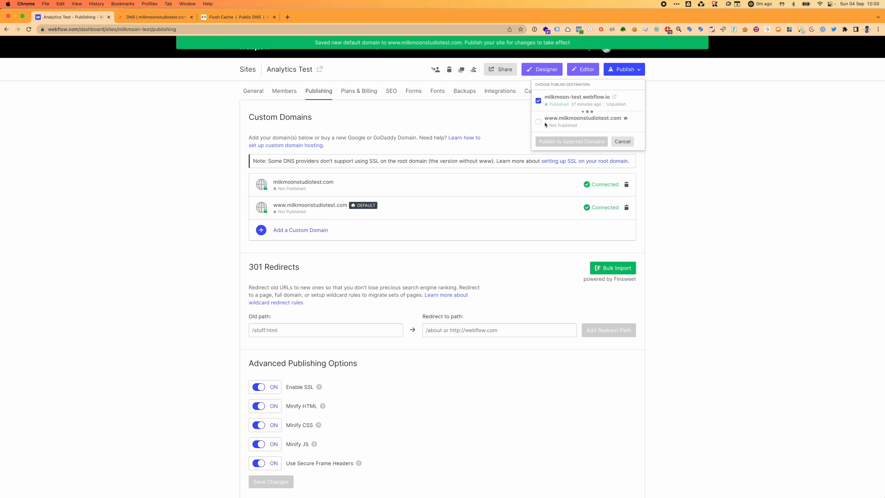
pyautogui.click(538, 122)
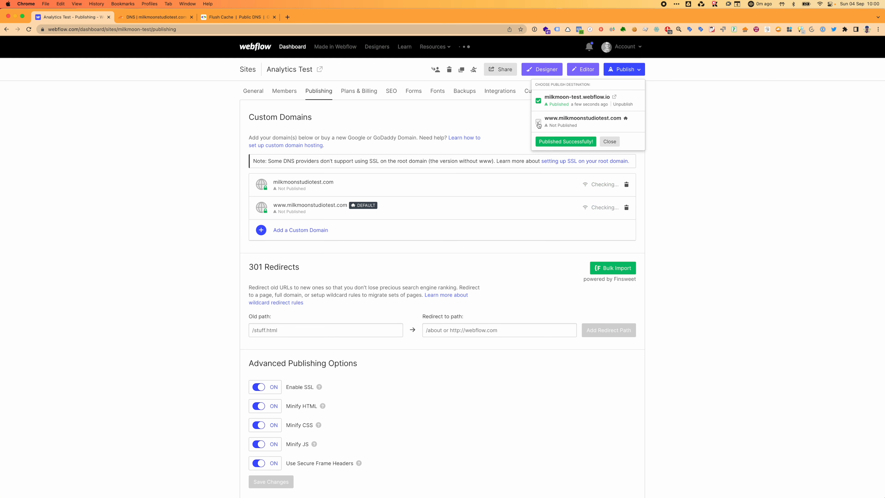
pyautogui.click(550, 142)
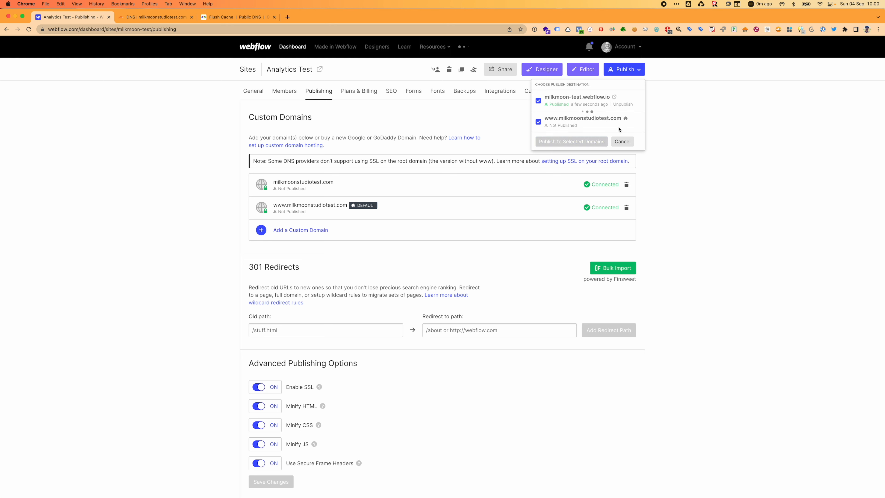
pyautogui.click(632, 119)
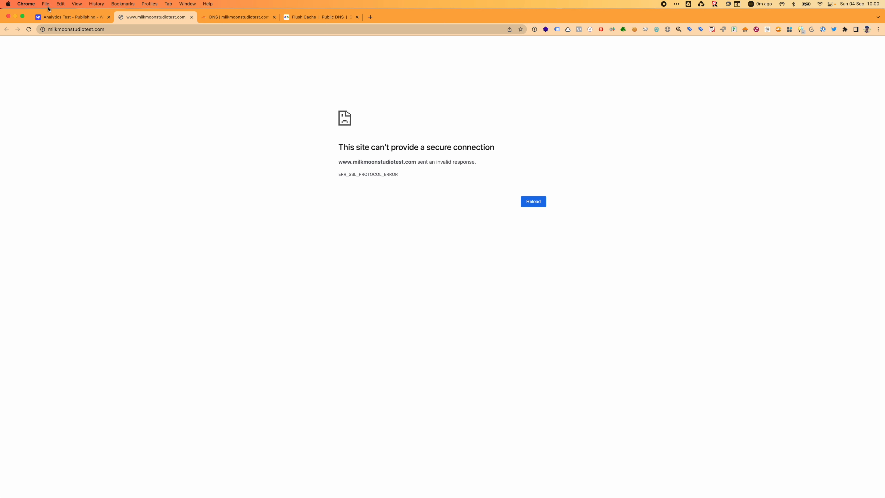
pyautogui.click(104, 26)
pyautogui.press('Right')
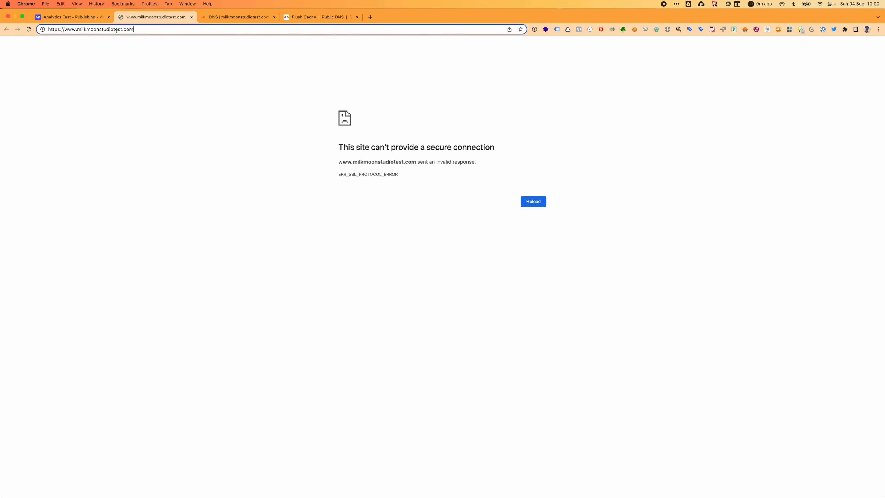
pyautogui.click(526, 204)
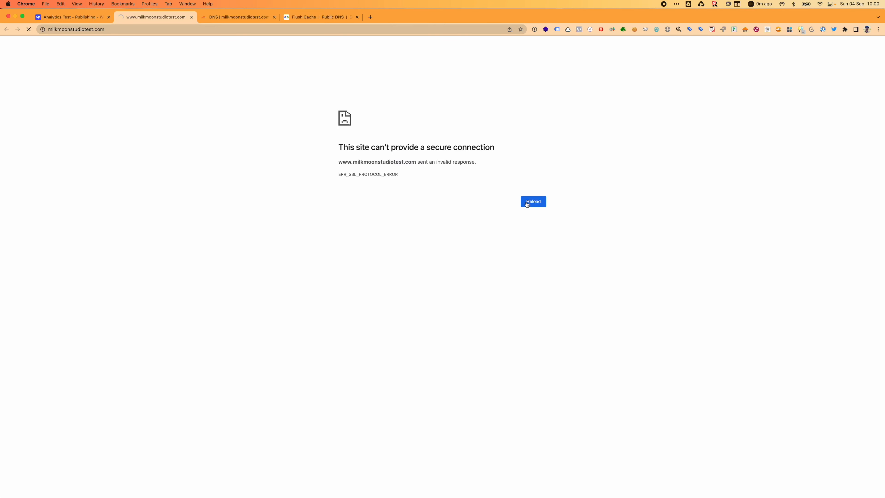
# Compare the custom domains' connection status in Webflow with the DNS records in Cloudflare.
pyautogui.click(94, 20)
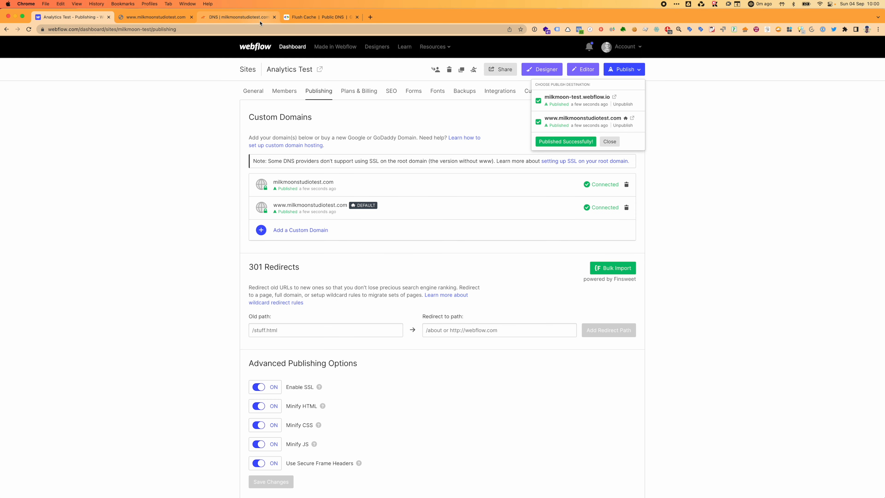
pyautogui.click(249, 18)
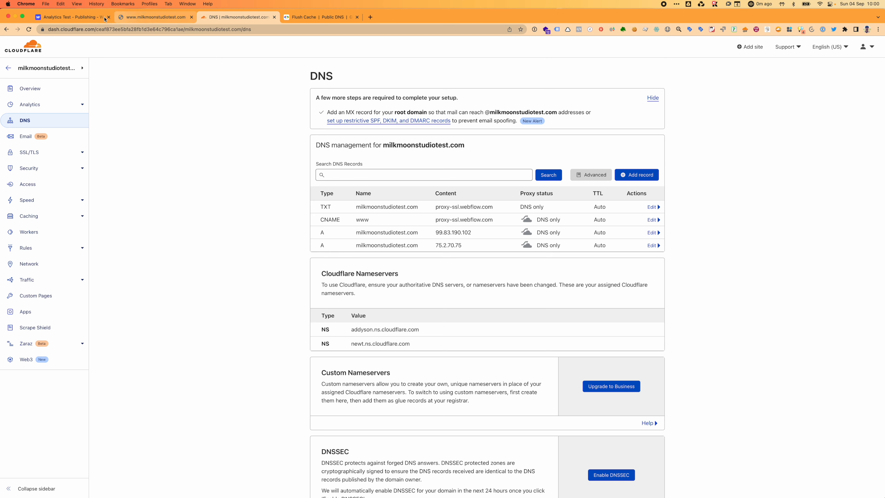
pyautogui.click(88, 17)
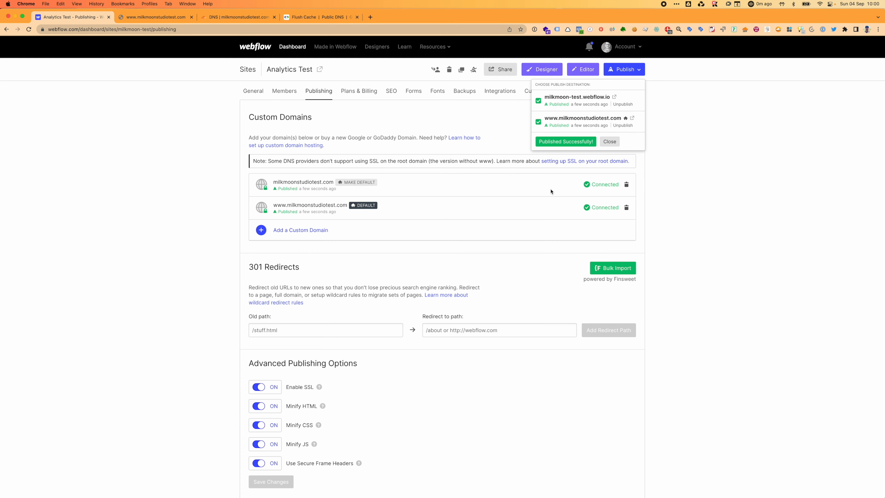
pyautogui.click(612, 141)
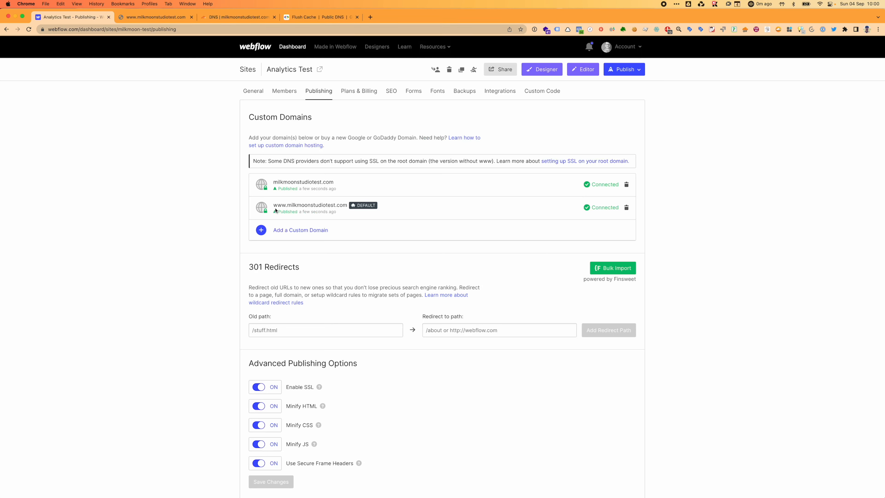
pyautogui.click(155, 18)
pyautogui.click(539, 205)
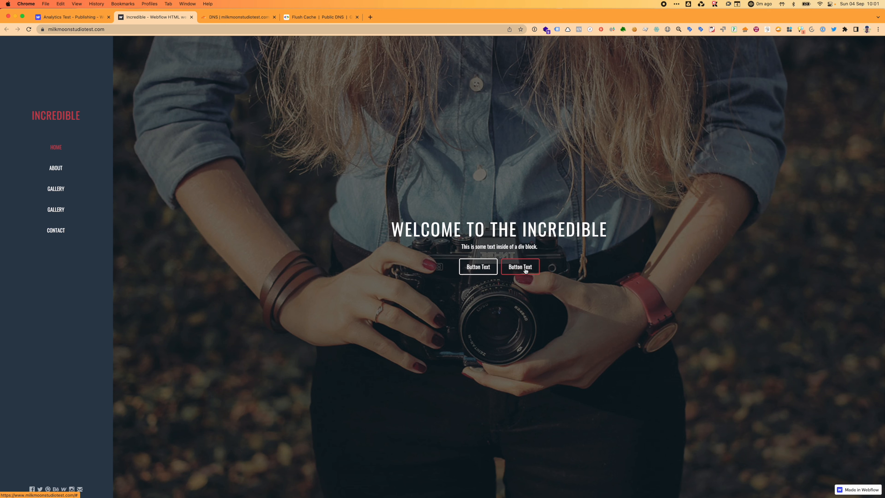
pyautogui.scroll(-15, 454, 369)
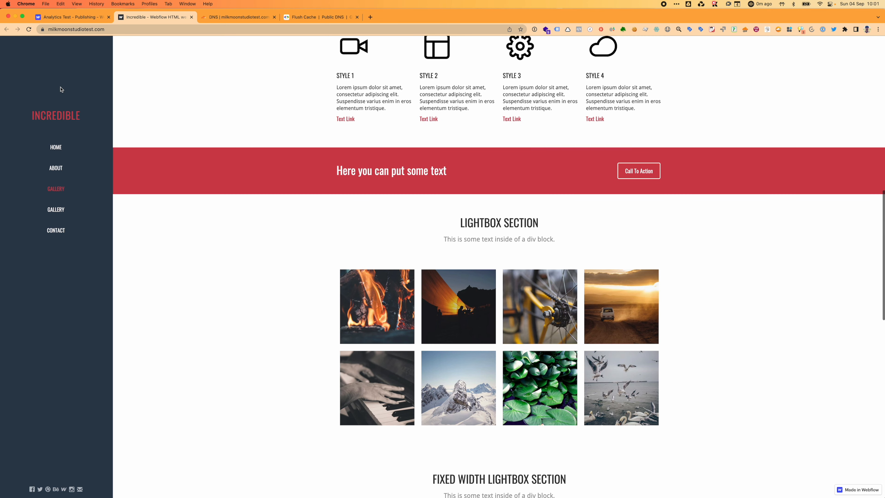
# Examine the live site's connection security and its certificate, including the full trust and details sections.
pyautogui.click(43, 30)
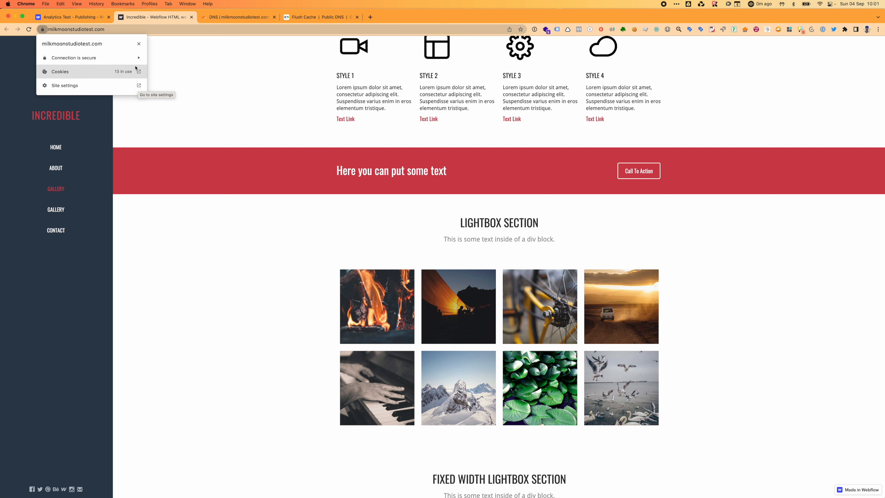
pyautogui.click(138, 58)
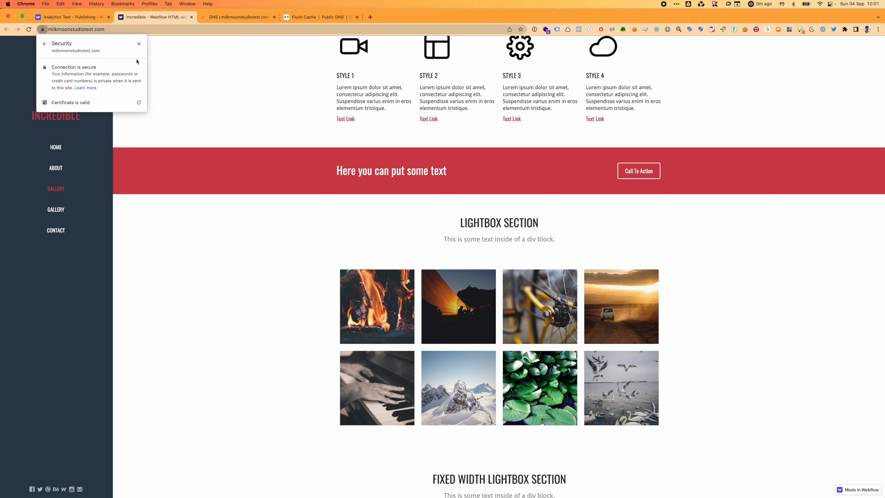
pyautogui.click(83, 103)
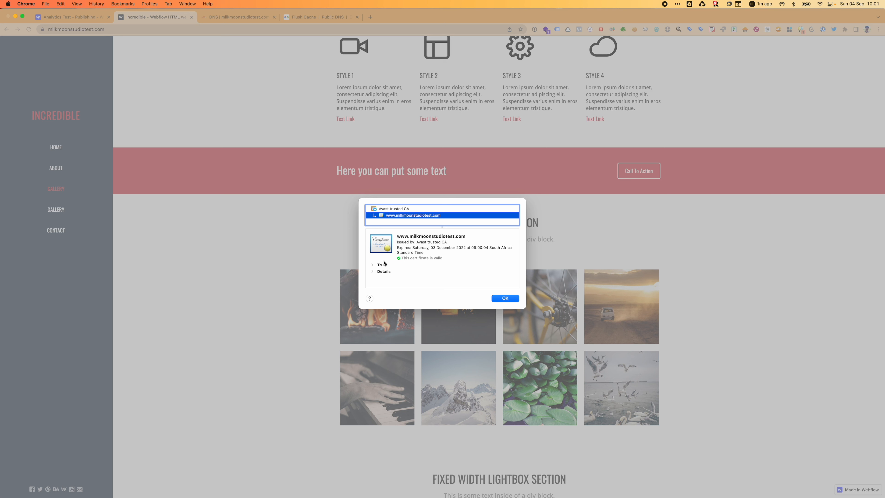
pyautogui.click(371, 266)
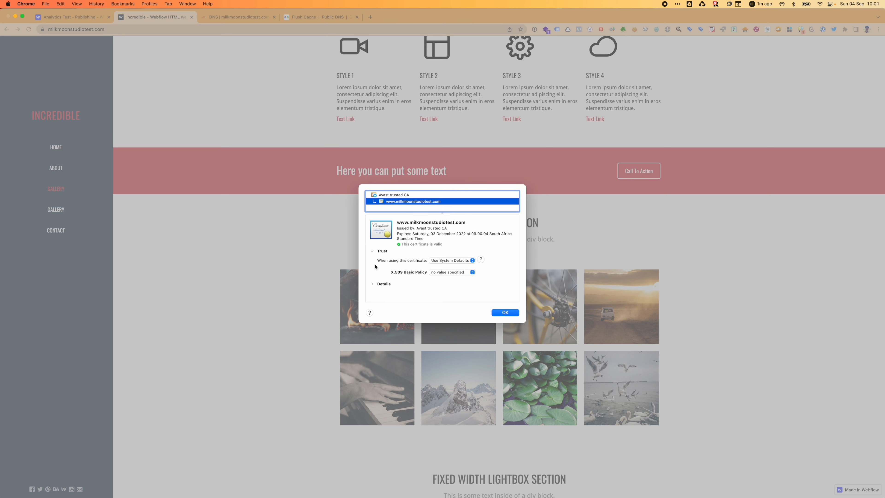
pyautogui.click(376, 285)
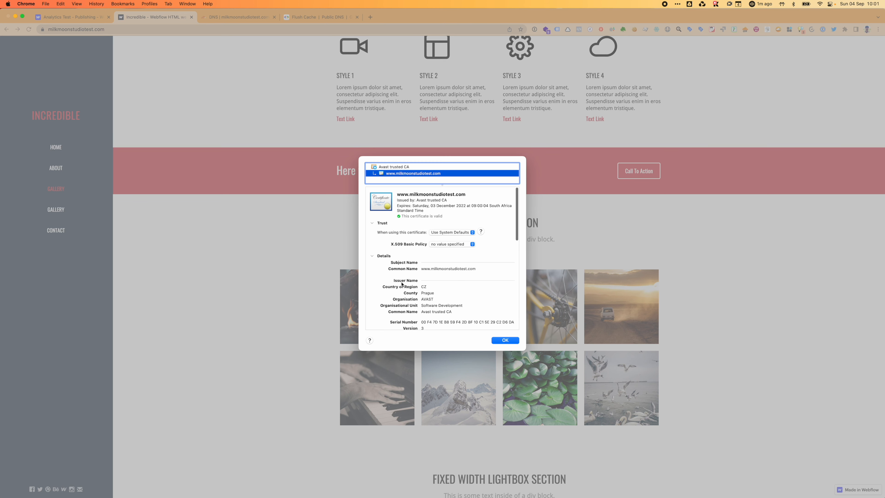
pyautogui.scroll(-15, 497, 312)
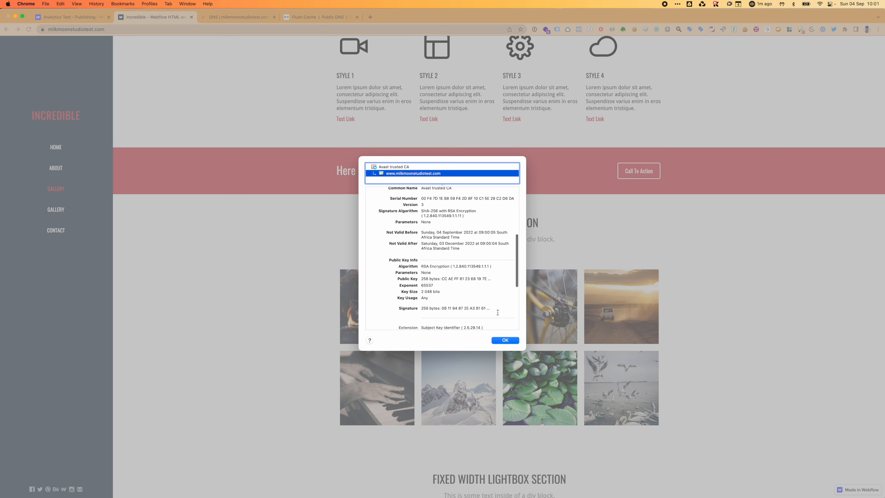
pyautogui.scroll(-3, 498, 312)
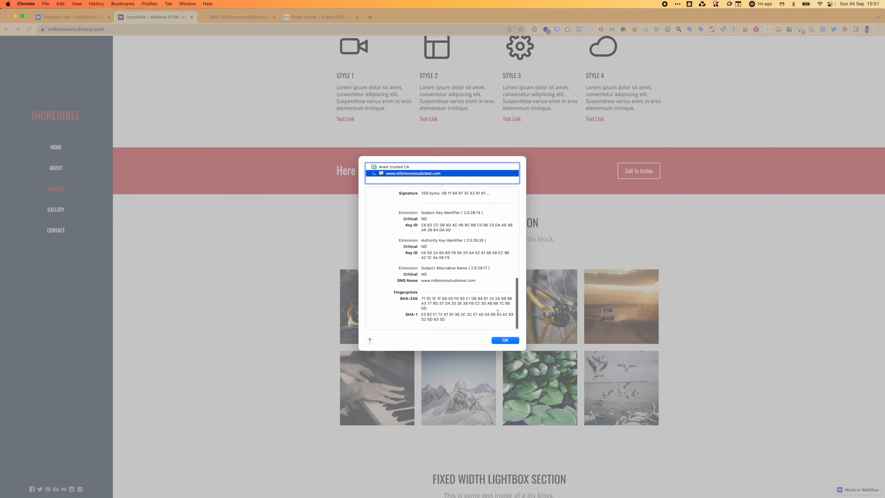
pyautogui.click(504, 339)
# Look through the live page from its welcome banner down to the contact form and back.
pyautogui.scroll(15, 681, 245)
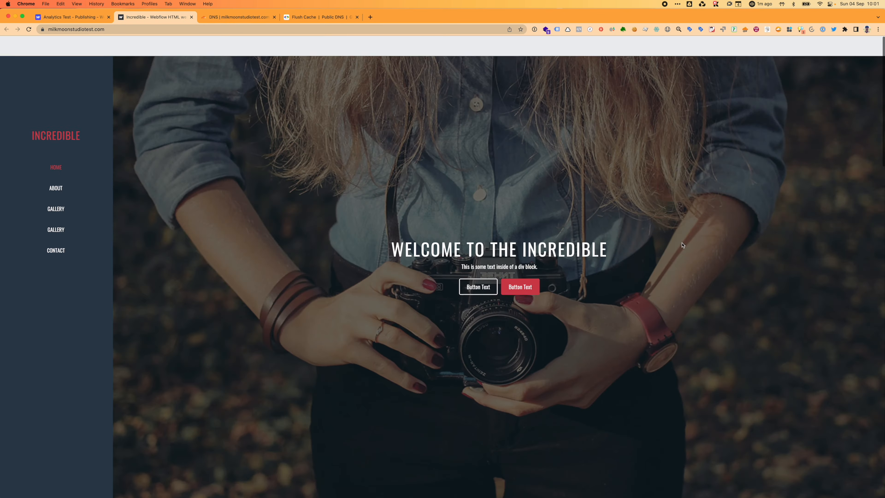
pyautogui.scroll(-5, 682, 245)
pyautogui.scroll(-20, 681, 244)
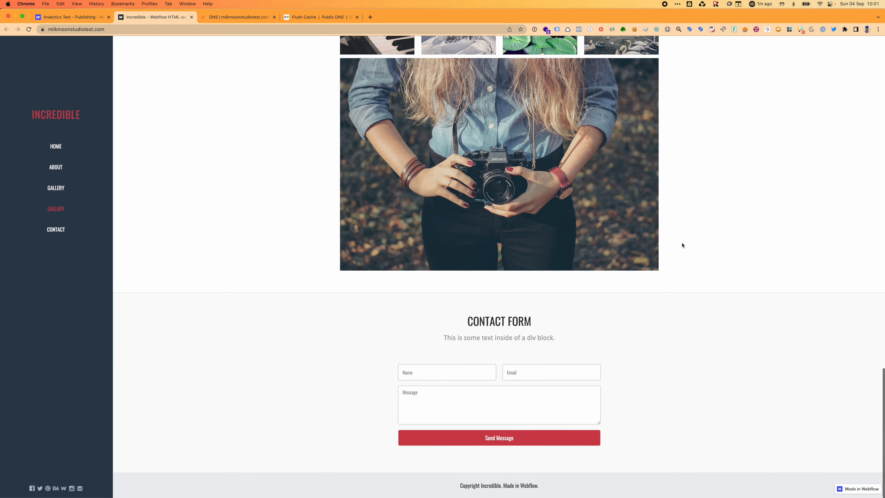
pyautogui.scroll(8, 681, 245)
pyautogui.scroll(15, 682, 245)
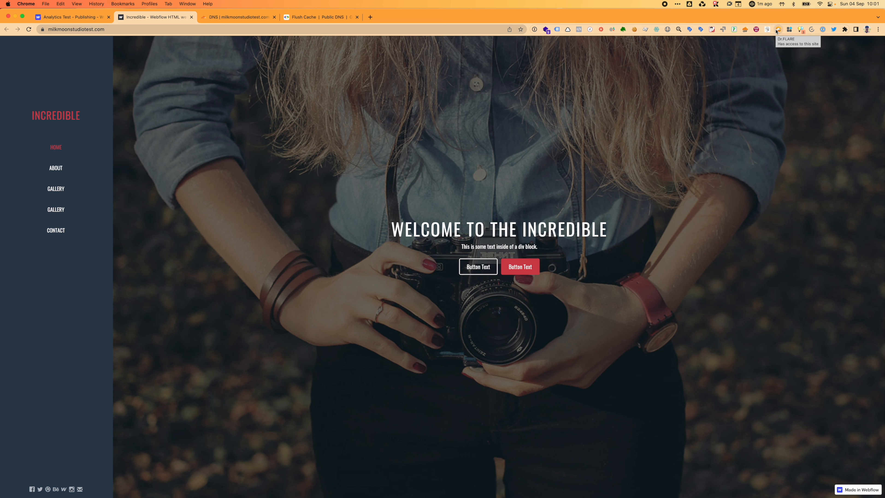
# Open the developer tools for the live site, switch to Dr.FLARE and reload the page.
pyautogui.click(77, 3)
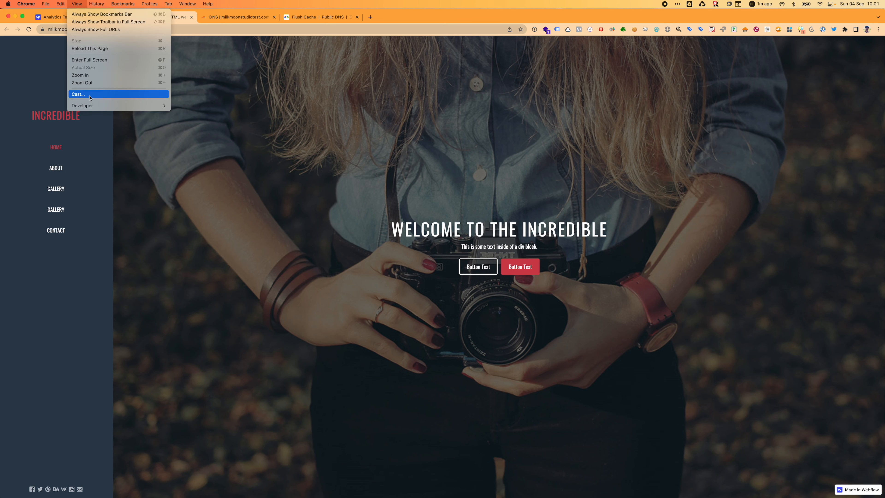
pyautogui.moveTo(90, 106)
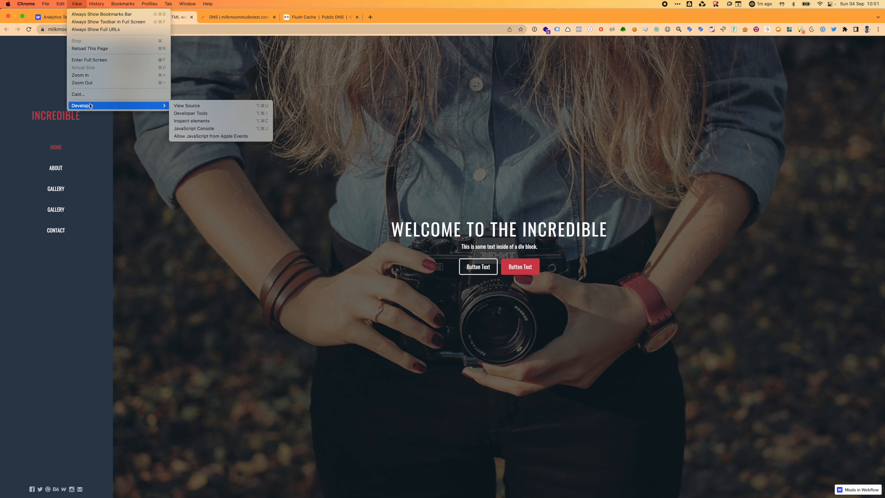
pyautogui.click(243, 113)
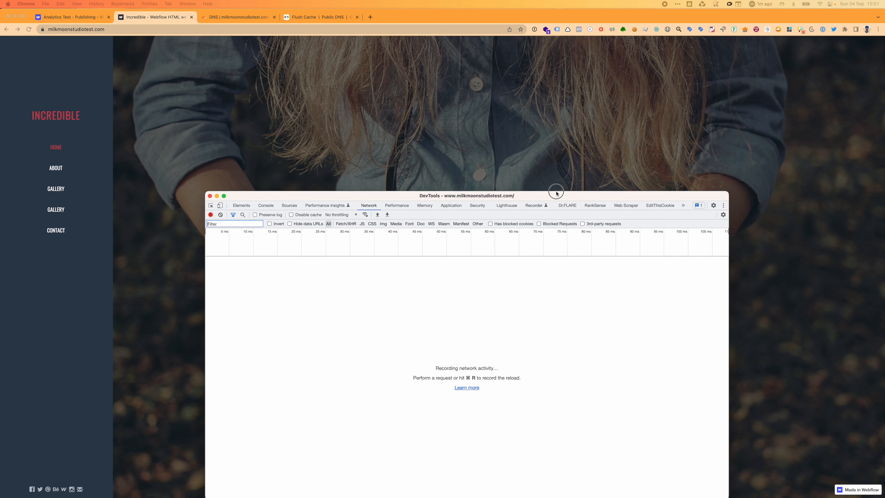
pyautogui.click(538, 134)
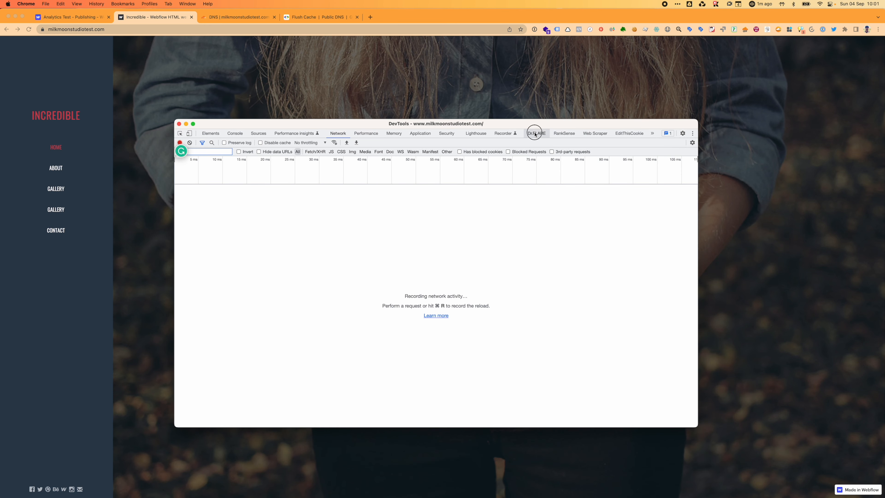
pyautogui.click(783, 214)
pyautogui.press('super+r')
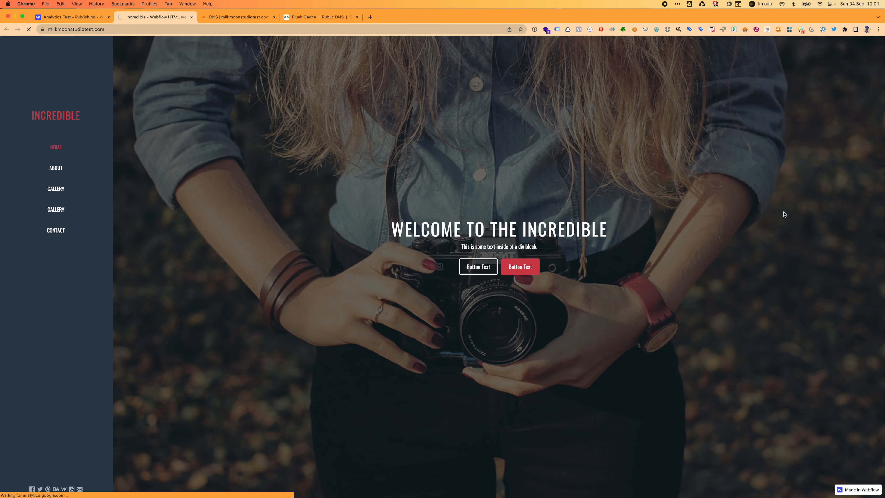
# Bring the developer tools forward and examine Dr.FLARE's request, proxy and cache statistics for the site.
pyautogui.hotkey('ctrl', 'Up')
pyautogui.click(276, 357)
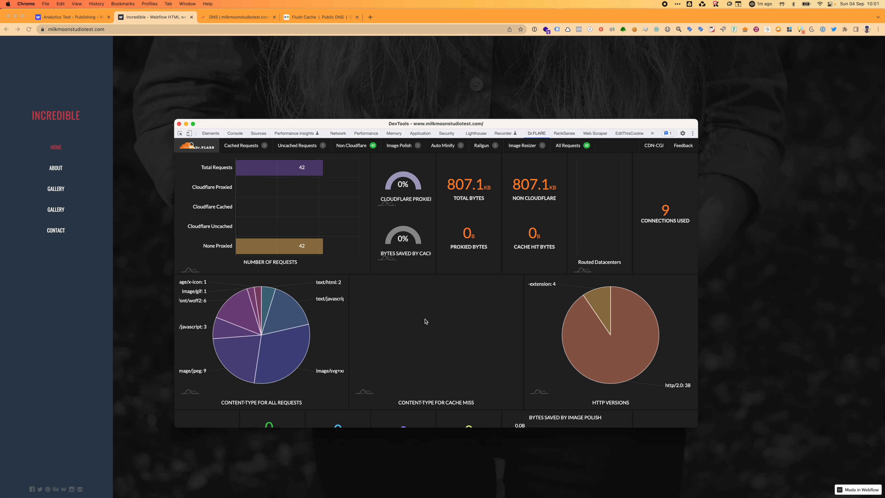
pyautogui.scroll(-5, 425, 321)
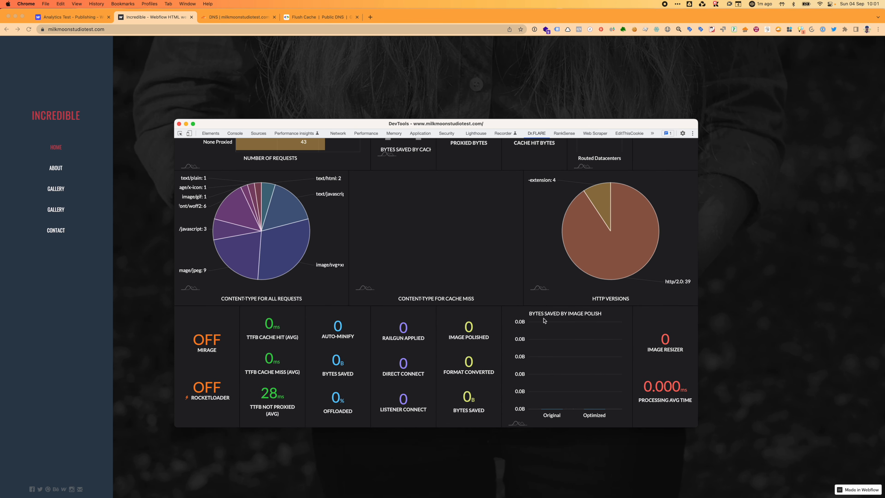
pyautogui.scroll(5, 544, 320)
pyautogui.scroll(-5, 539, 318)
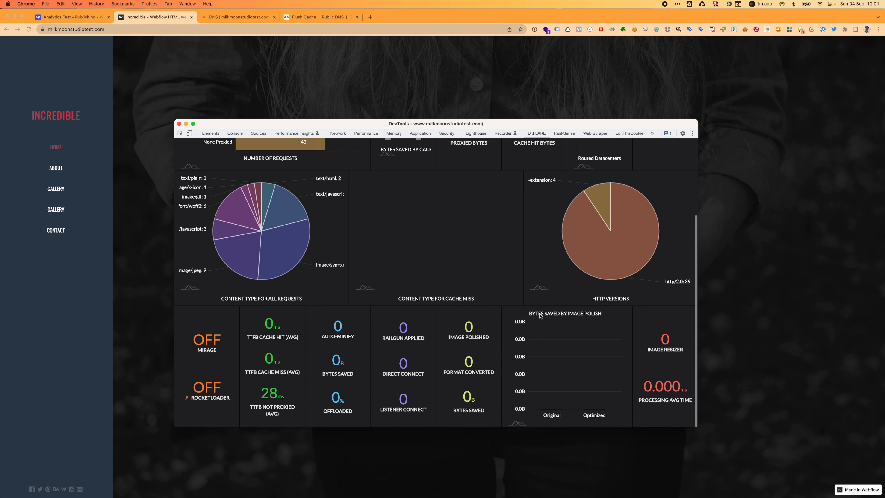
pyautogui.click(126, 64)
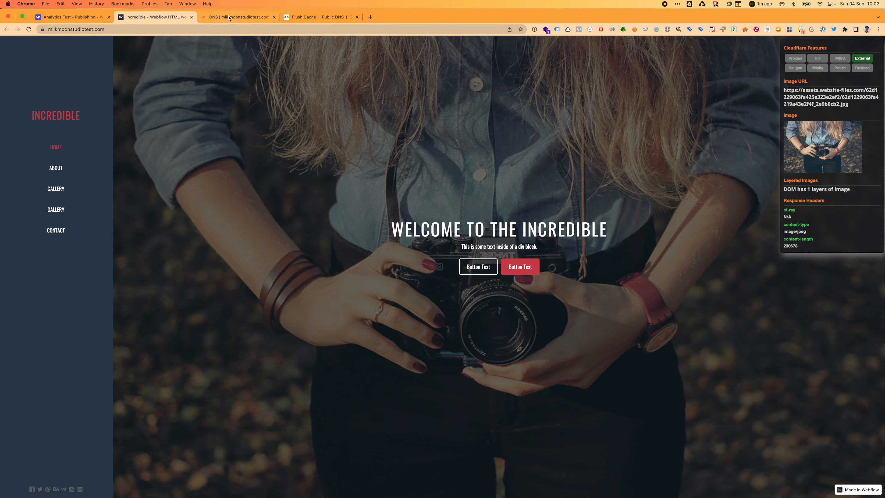
# Review the Cloudflare DNS records and Webflow custom domains, and check the expiry date of the live site's certificate.
pyautogui.click(229, 18)
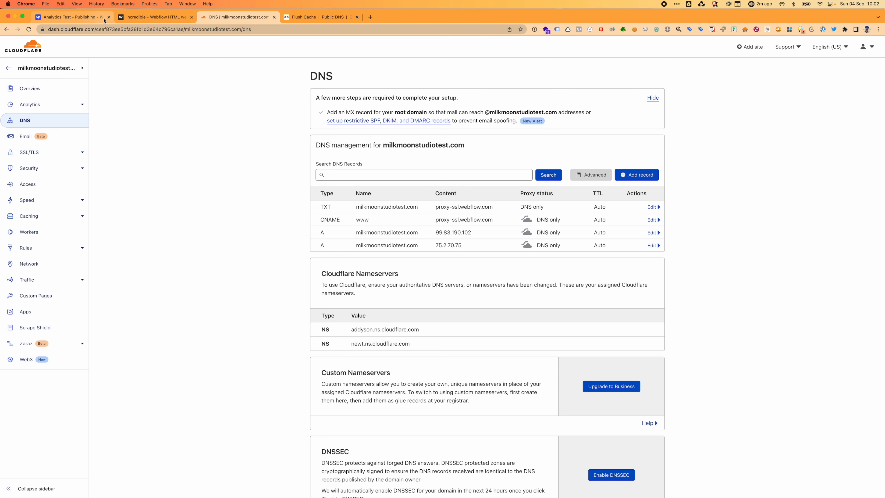
pyautogui.click(73, 17)
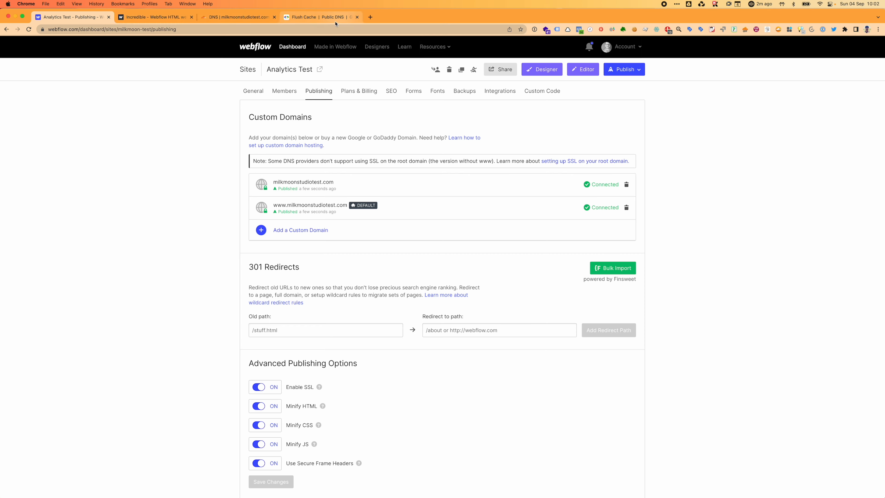
pyautogui.click(171, 17)
pyautogui.click(43, 30)
pyautogui.click(71, 58)
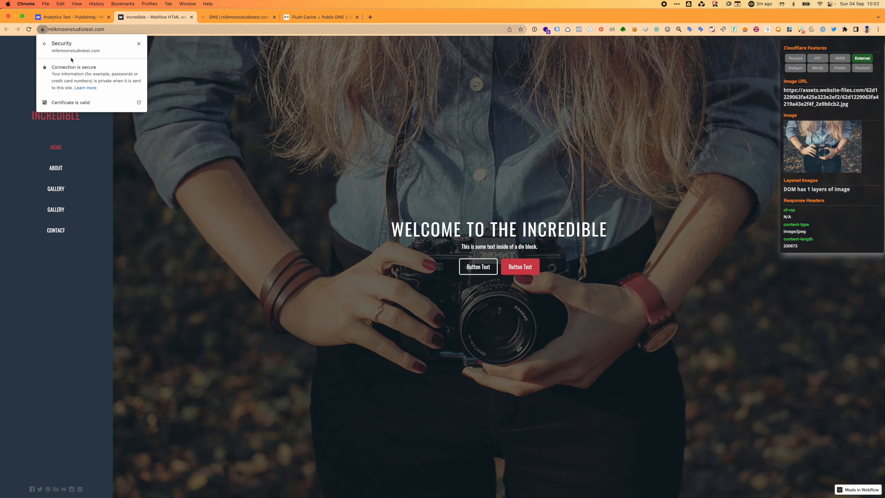
pyautogui.click(138, 103)
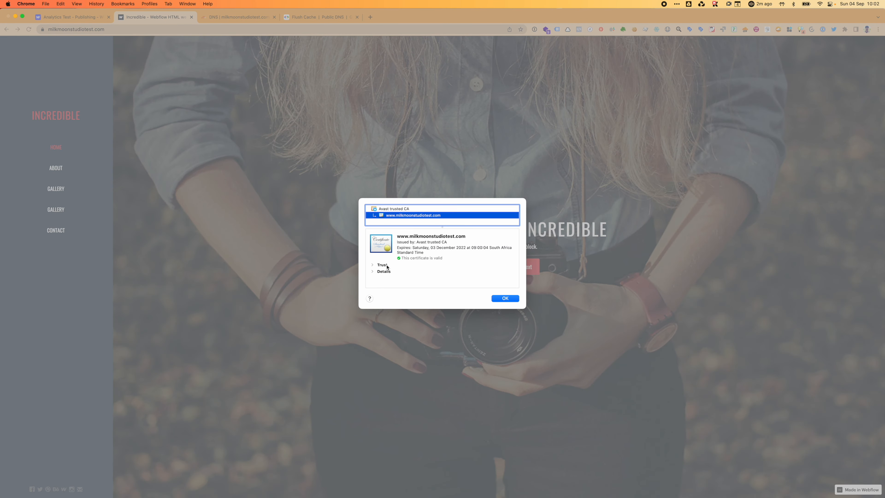
pyautogui.moveTo(431, 247); pyautogui.dragTo(487, 250)
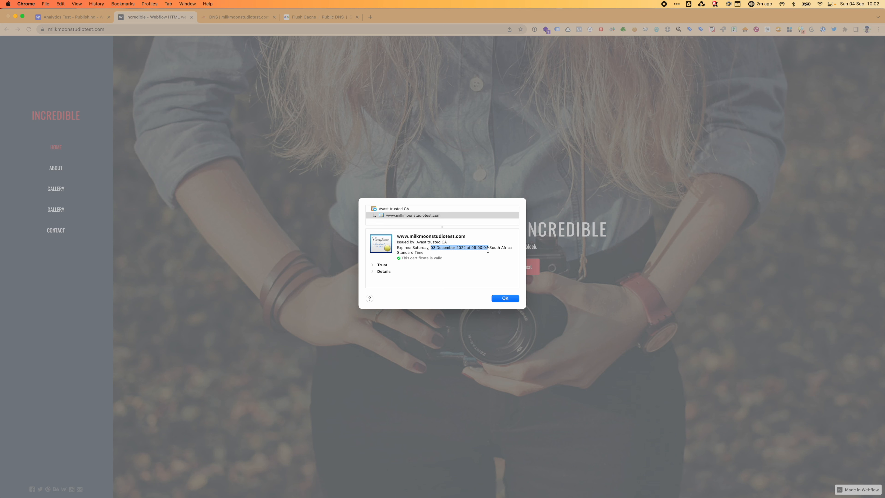
pyautogui.click(512, 302)
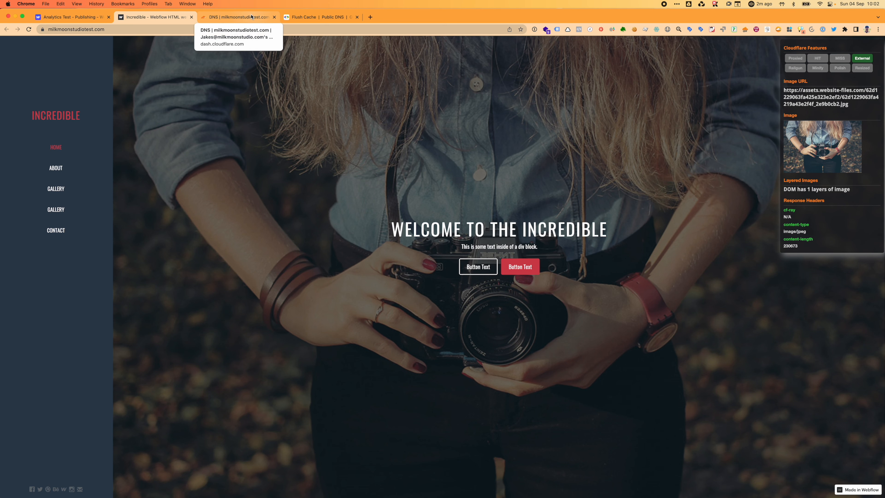
# Turn off Enable SSL in the Analytics Test site's advanced publishing options in Webflow and save the changes.
pyautogui.click(251, 17)
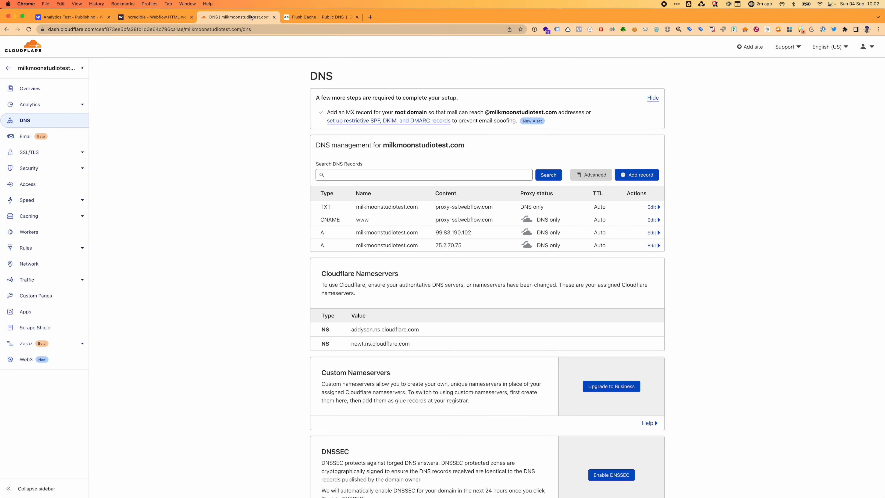
pyautogui.click(73, 17)
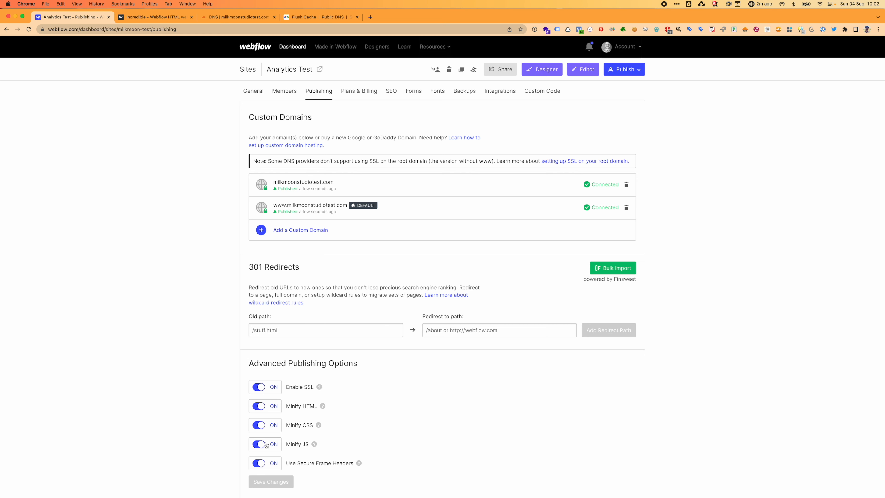
pyautogui.click(262, 387)
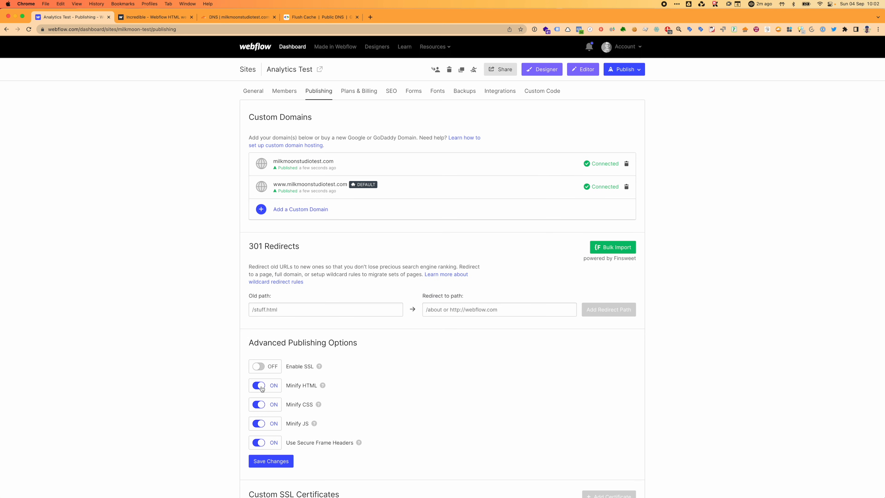
pyautogui.click(281, 460)
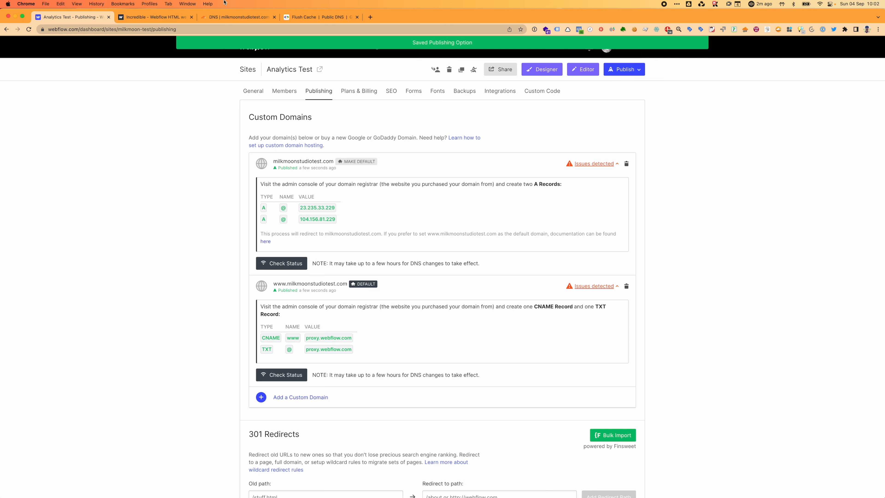
# In Cloudflare's DNS records, change the 99.83.190.102 A record's IPv4 address to 23.235.33.229 and save it.
pyautogui.click(250, 19)
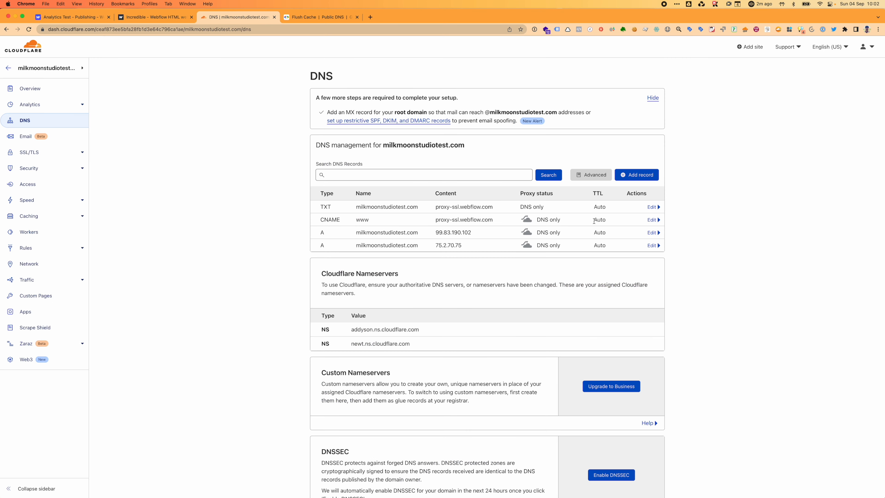
pyautogui.click(651, 232)
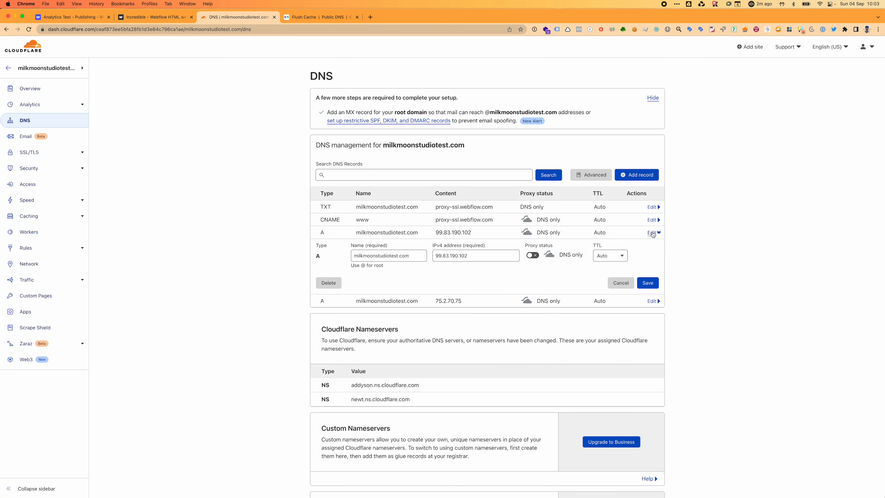
pyautogui.click(503, 255)
pyautogui.doubleClick(503, 256)
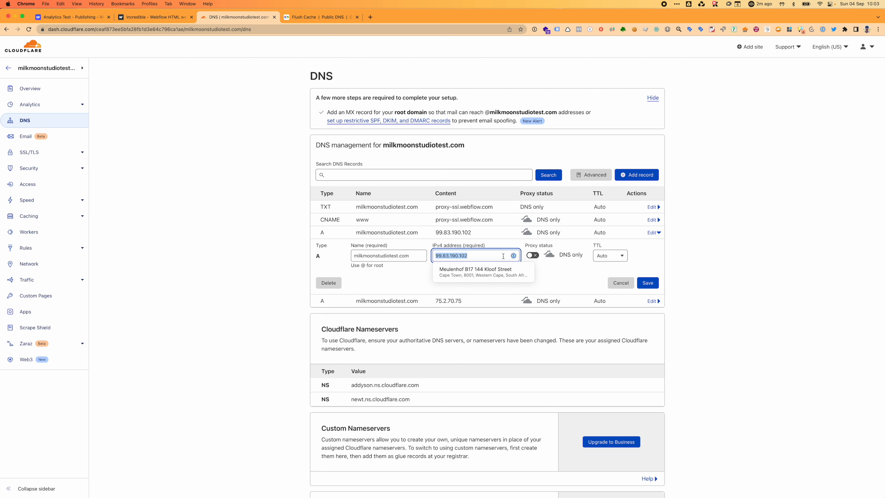
pyautogui.write('23.235.33.229')
pyautogui.click(650, 282)
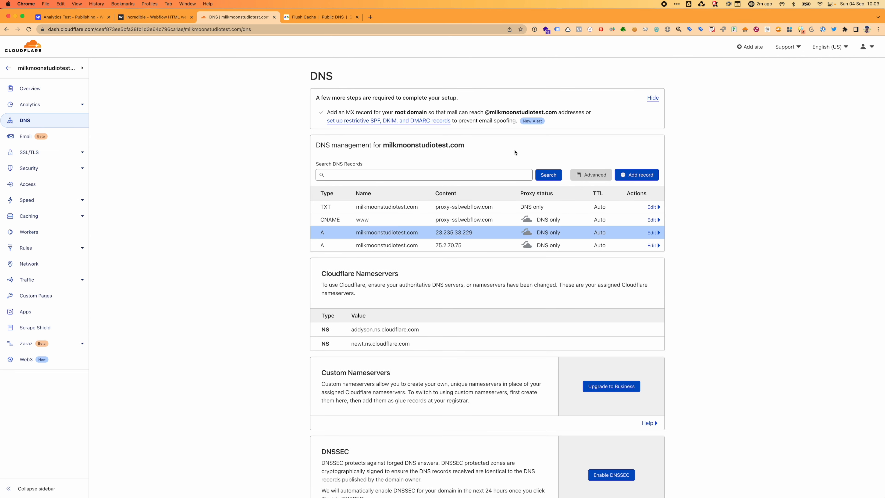
# Turn on proxying for the 23.235.33.229 A record and save it.
pyautogui.click(651, 233)
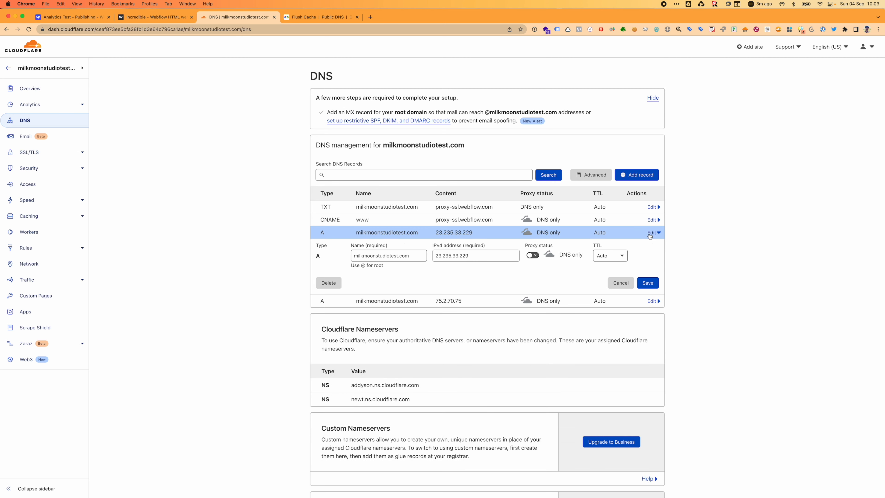
pyautogui.click(532, 256)
pyautogui.click(641, 285)
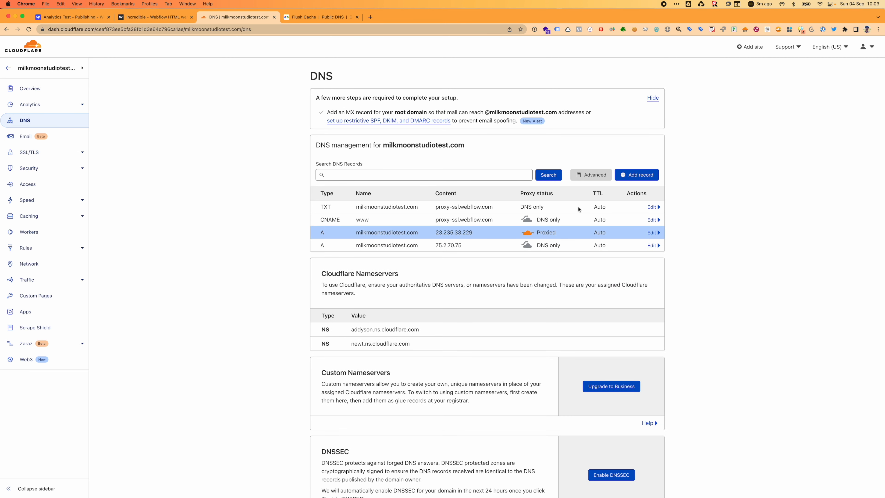
# Copy Webflow's second A record value and set the 75.2.70.75 record in Cloudflare to 104.156.81.229, proxied, and save.
pyautogui.click(69, 16)
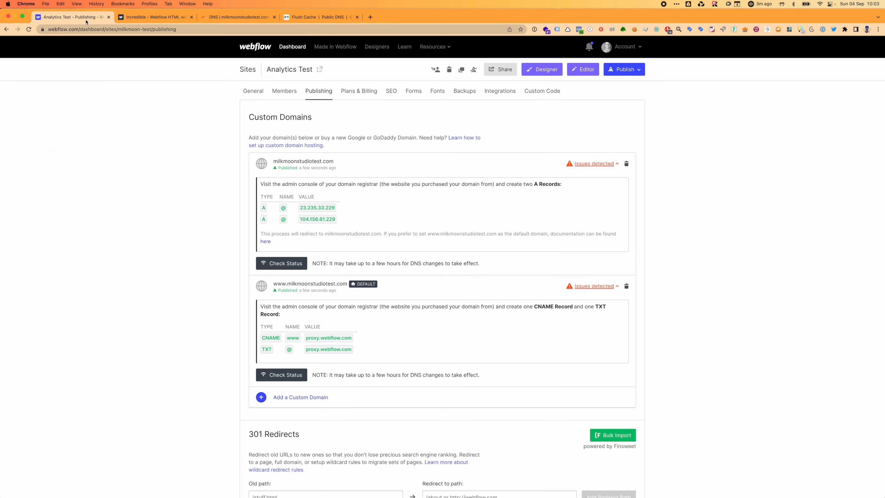
pyautogui.click(317, 219)
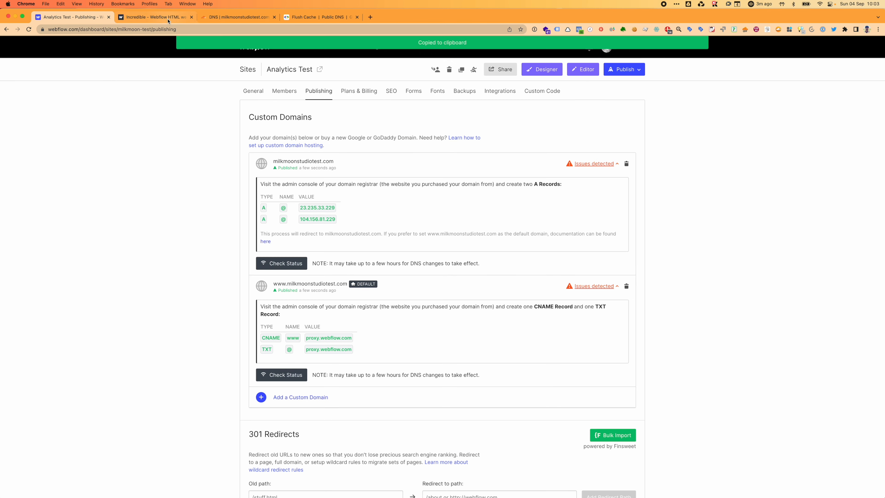
pyautogui.click(237, 17)
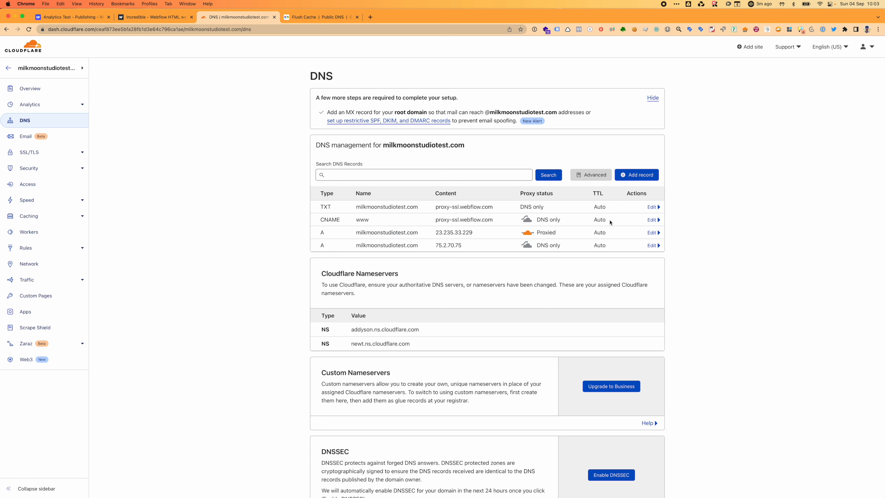
pyautogui.click(650, 245)
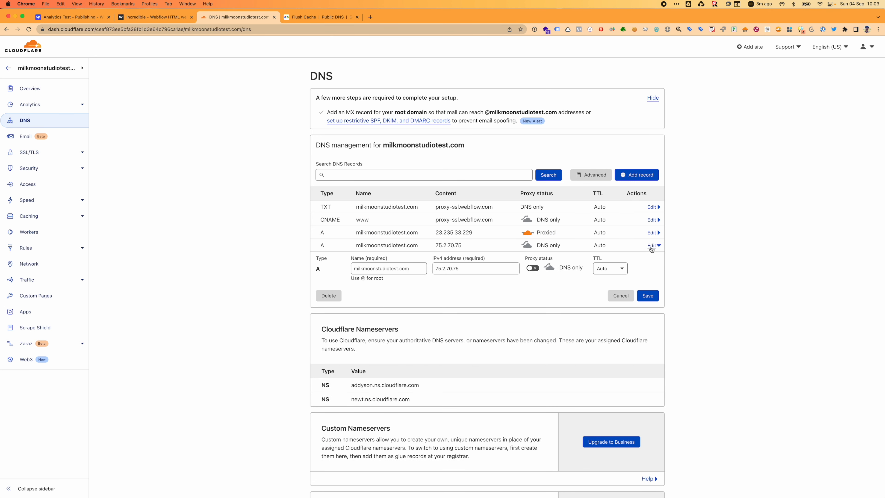
pyautogui.doubleClick(488, 268)
pyautogui.press('super+v')
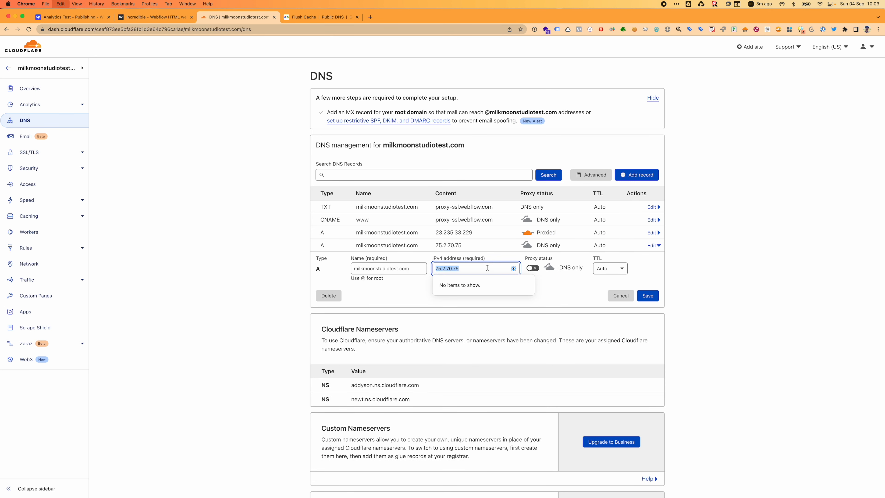
pyautogui.click(561, 298)
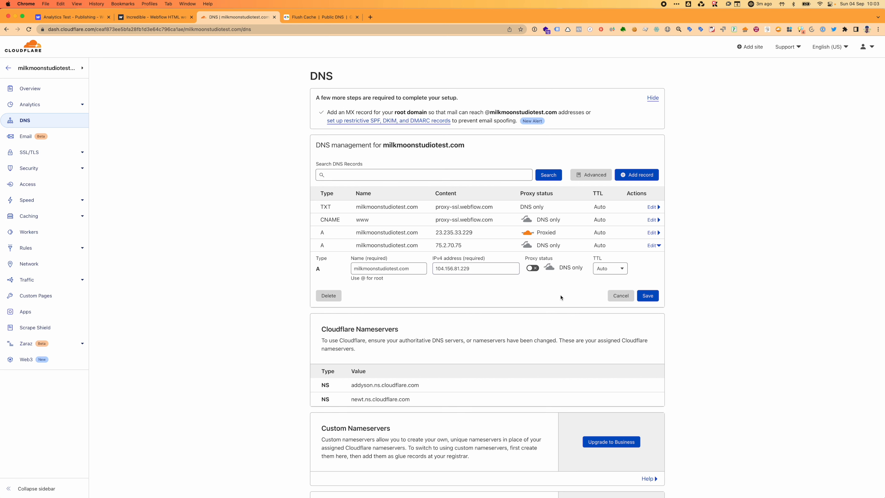
pyautogui.click(532, 268)
pyautogui.click(648, 296)
# Copy Webflow's CNAME value and set the www CNAME record's target in Cloudflare to proxy.webflow.com, proxied, and save.
pyautogui.click(95, 18)
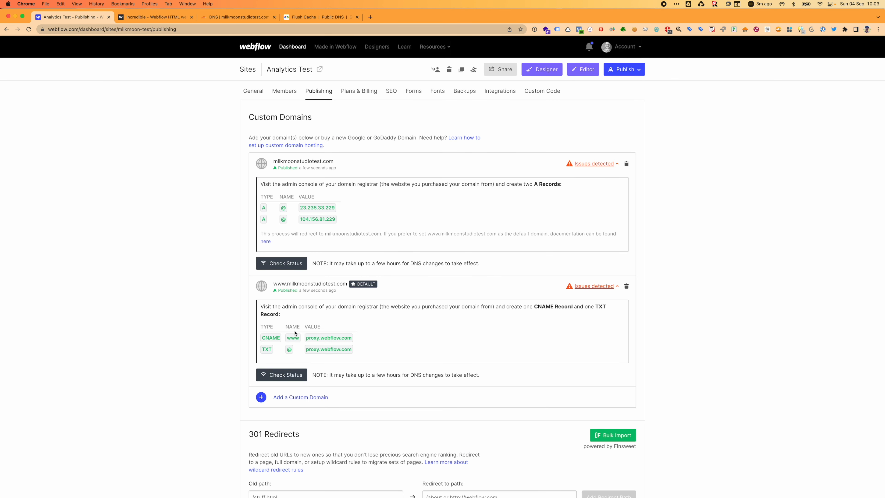
pyautogui.click(328, 342)
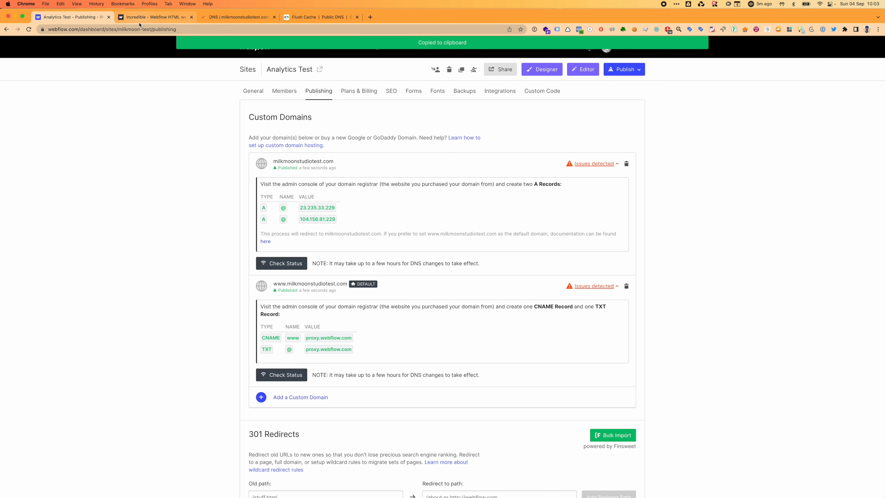
pyautogui.click(238, 17)
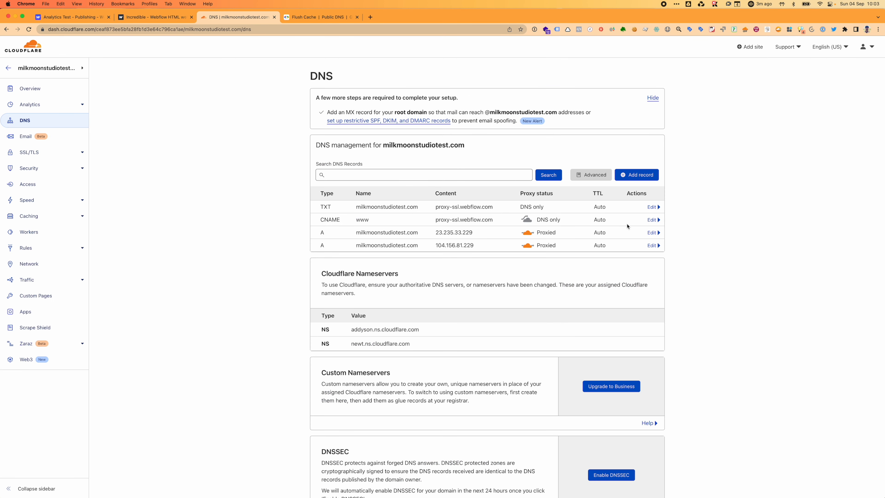
pyautogui.click(651, 219)
pyautogui.tripleClick(500, 244)
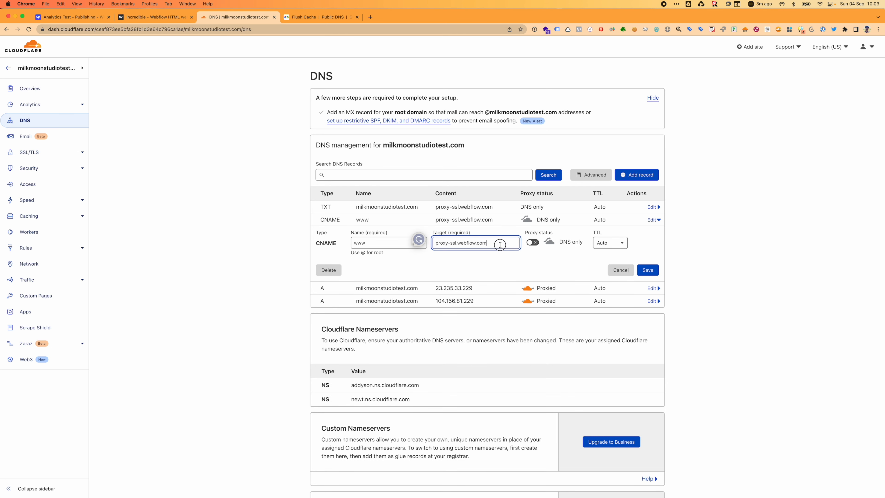
pyautogui.press('super+v')
pyautogui.click(533, 242)
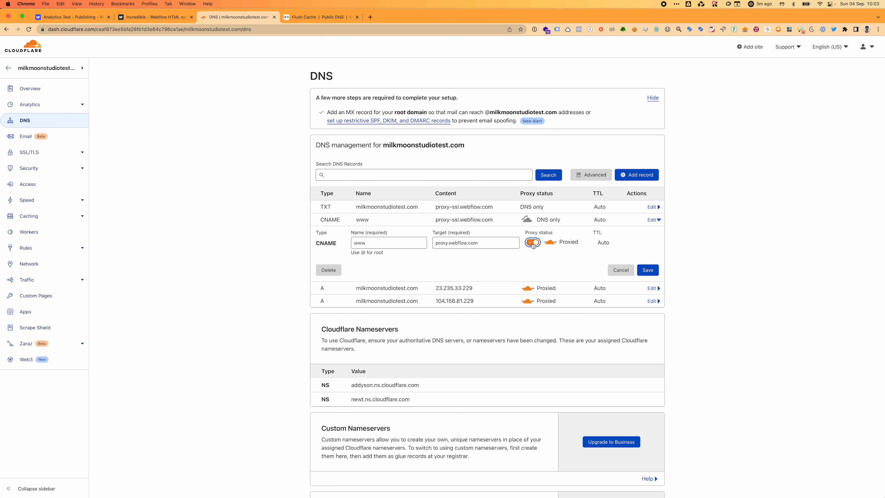
pyautogui.click(647, 270)
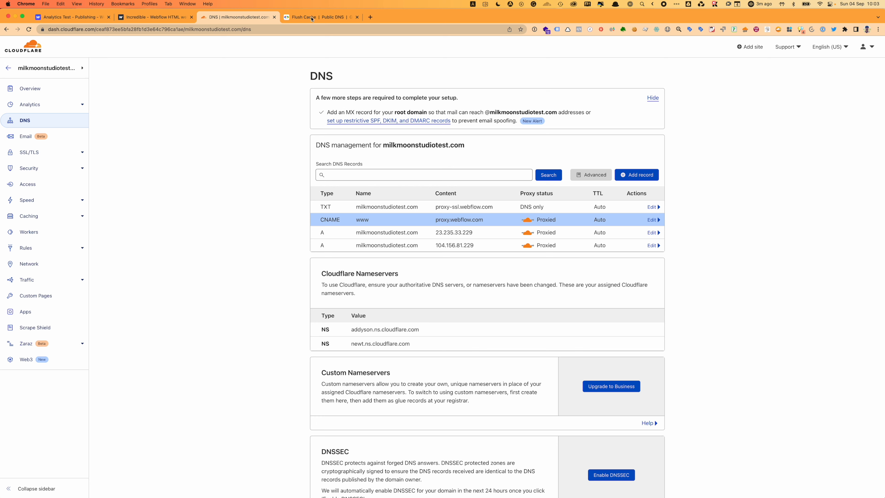
# Close the Flush Cache page and search Google for "flush cloudflare" in a new tab.
pyautogui.click(357, 18)
pyautogui.press('super+t')
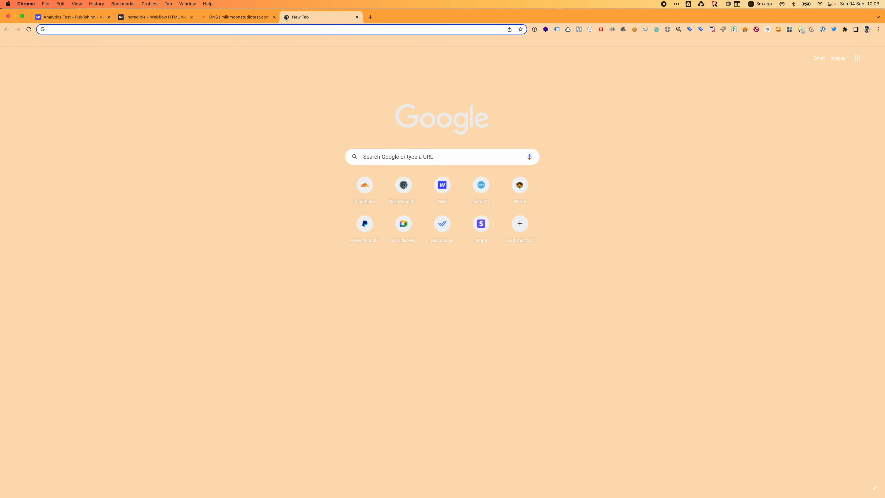
pyautogui.write('flush cloudflare')
pyautogui.press('BackSpace')
pyautogui.press('Return')
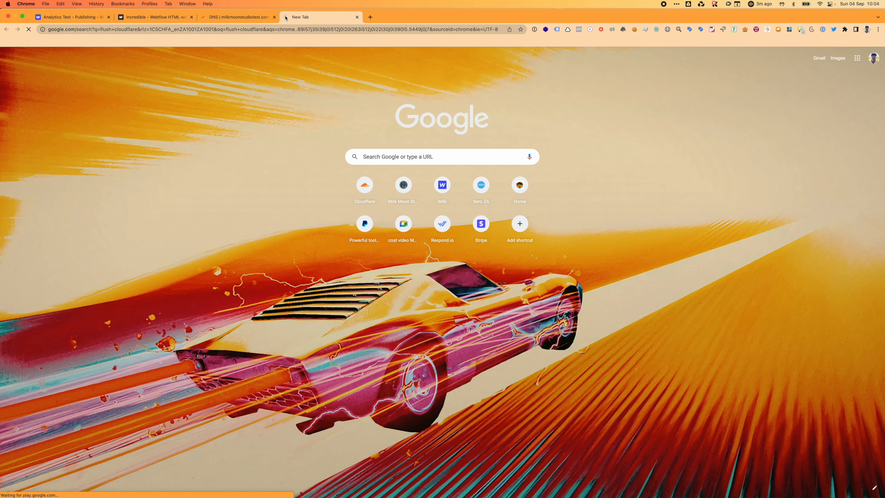
# Return to Webflow's publishing settings and switch Enable SSL back on in the advanced publishing options.
pyautogui.click(69, 15)
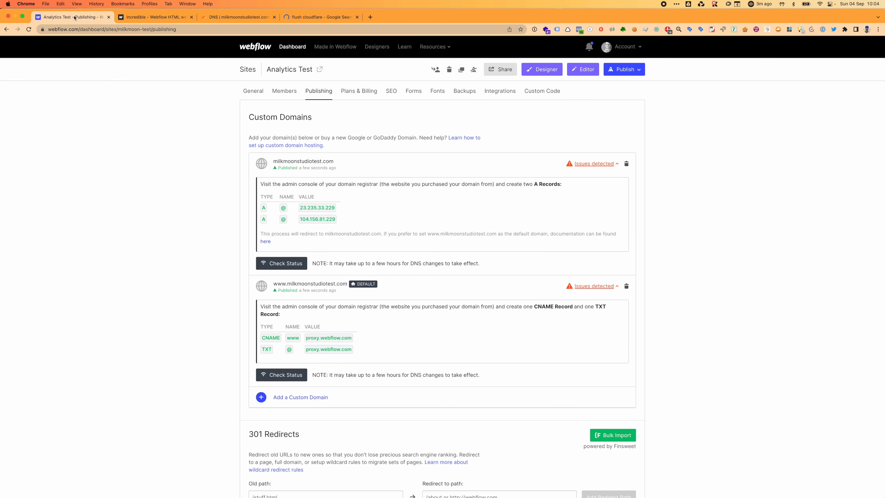
pyautogui.click(263, 375)
pyautogui.scroll(-5, 265, 438)
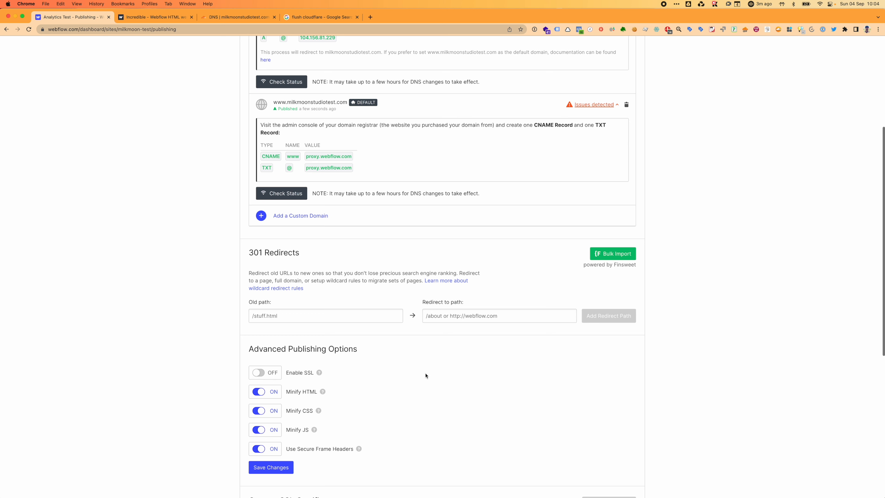
pyautogui.click(259, 373)
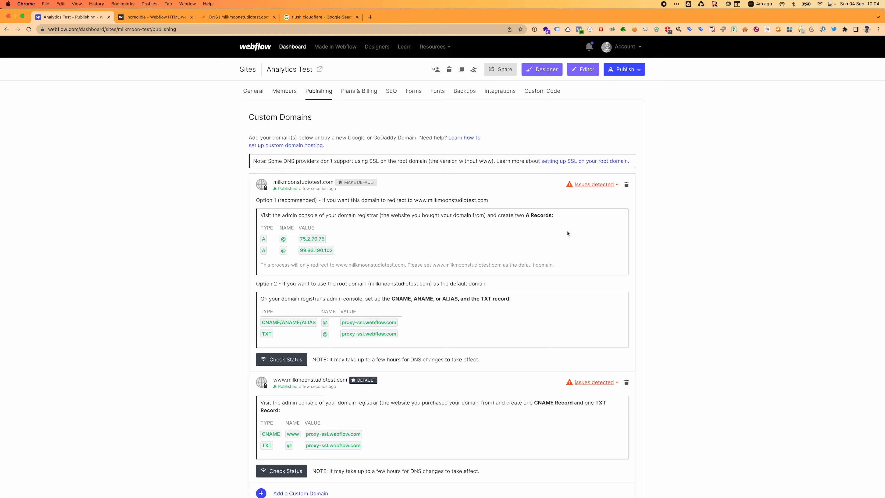
pyautogui.scroll(-1, 549, 260)
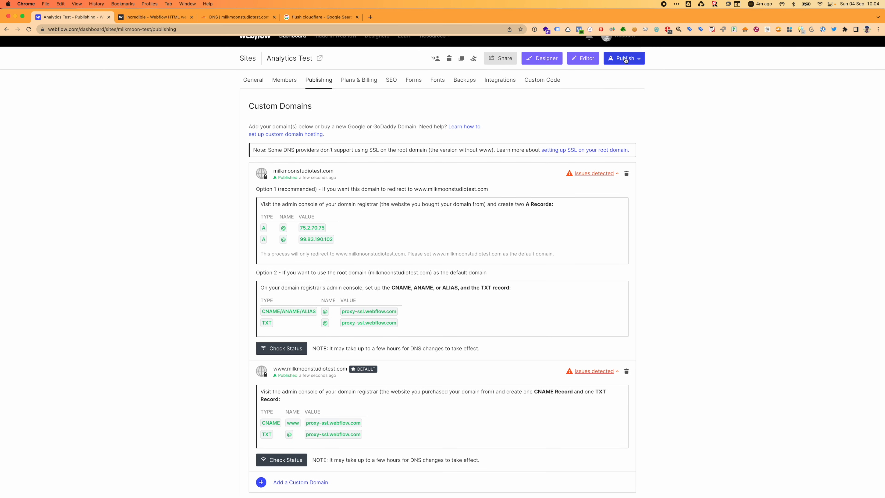
pyautogui.click(625, 59)
pyautogui.click(567, 129)
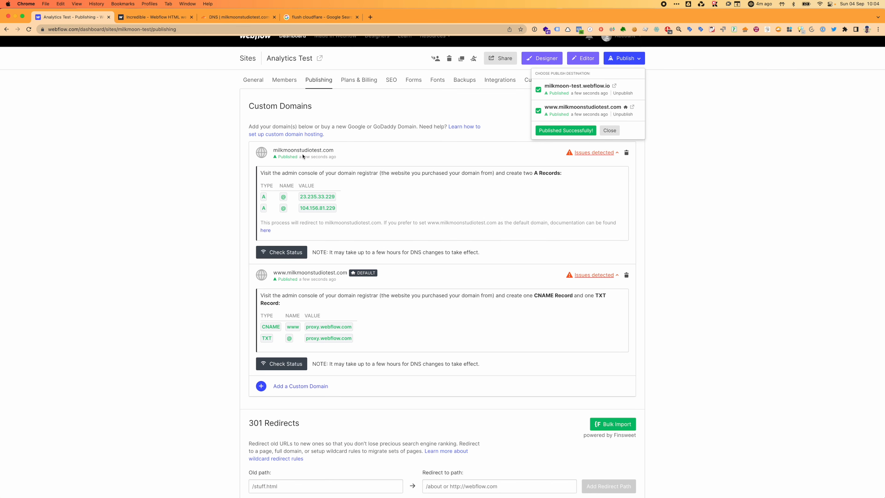
# Open the 1.1.1.1 Purge Cache tool from the search results and purge milkmoonstudiotest.com's A and CNAME records.
pyautogui.click(334, 17)
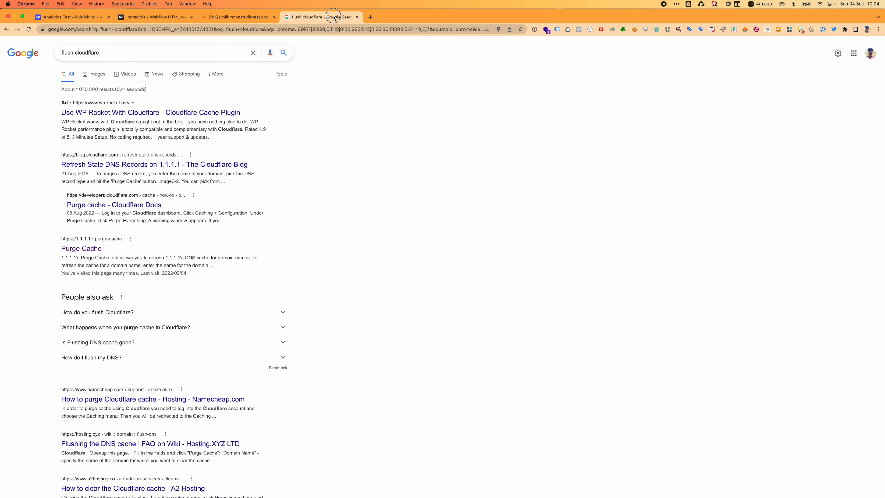
pyautogui.click(92, 250)
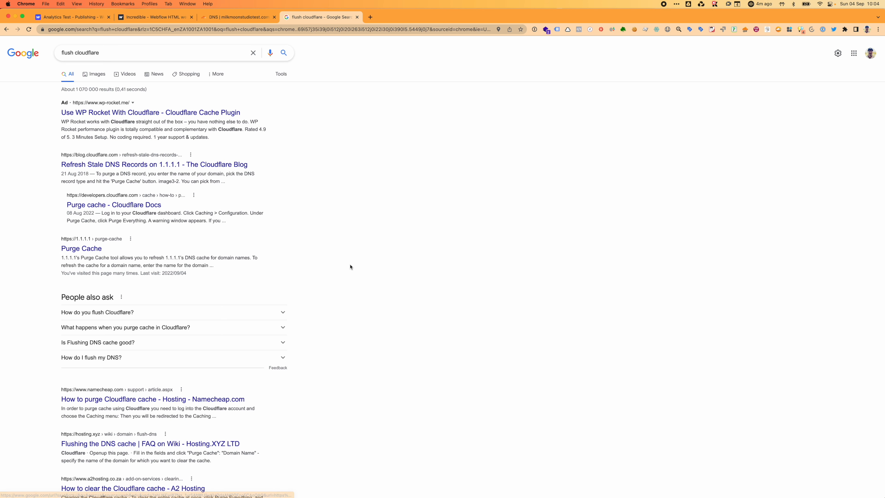
pyautogui.click(372, 304)
pyautogui.write('milkmoons')
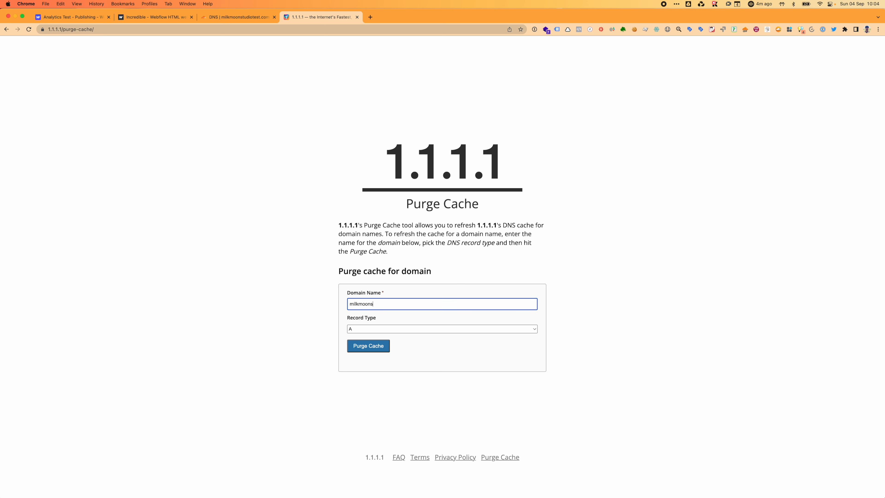
pyautogui.write('tudiot')
pyautogui.click(362, 346)
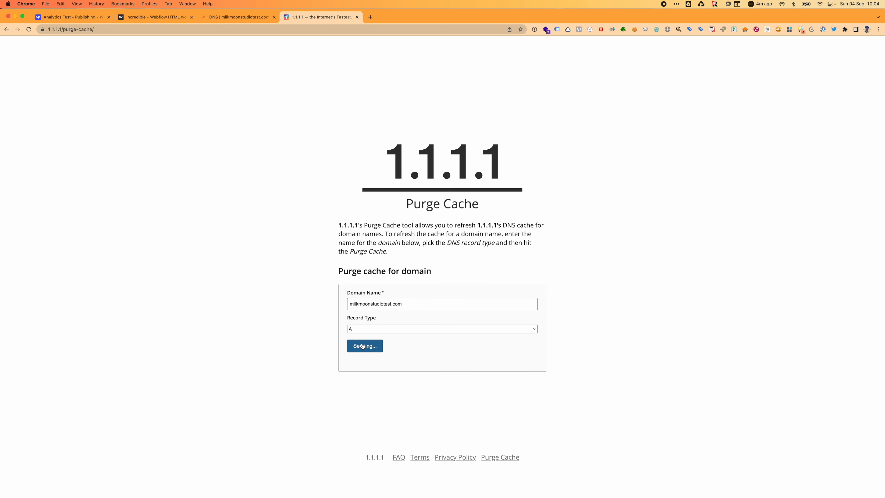
pyautogui.click(368, 321)
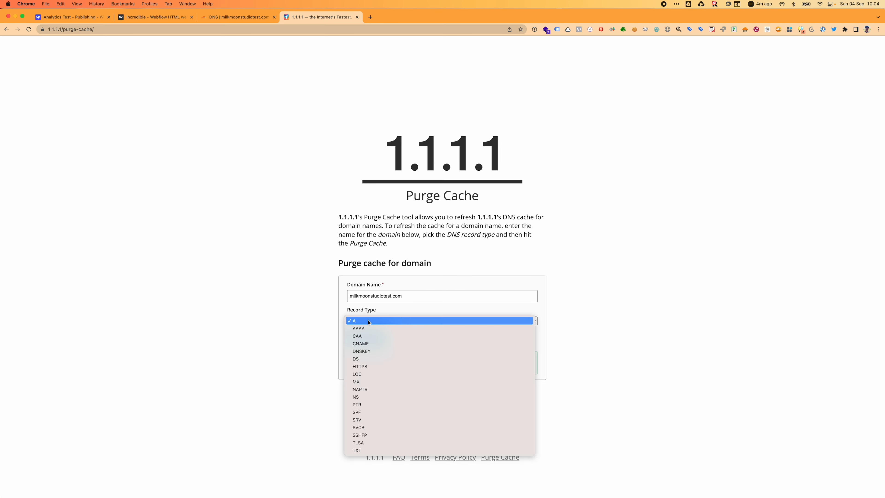
pyautogui.click(368, 343)
pyautogui.click(370, 338)
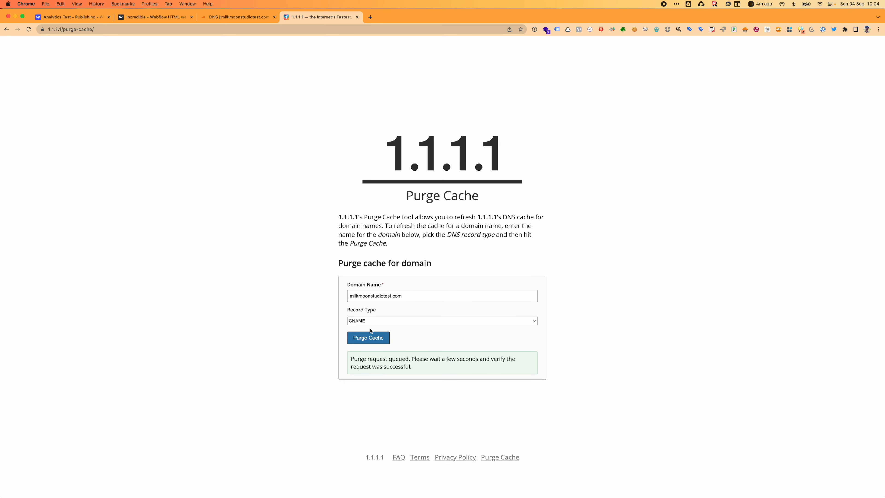
pyautogui.click(349, 297)
pyautogui.write('www.')
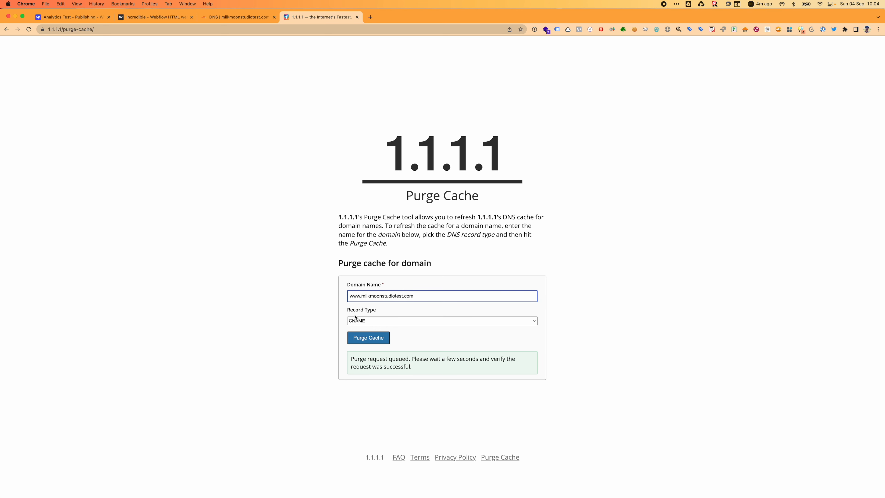
pyautogui.click(355, 320)
pyautogui.click(355, 299)
pyautogui.click(364, 336)
pyautogui.click(366, 318)
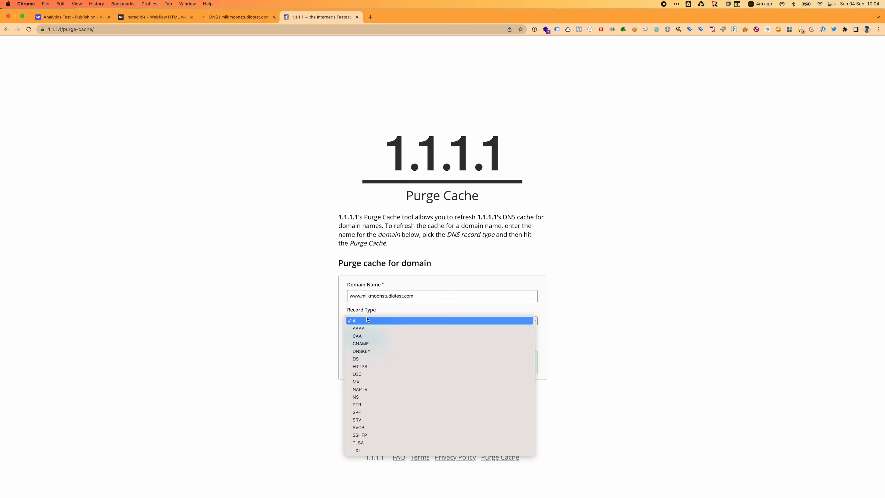
pyautogui.click(373, 343)
pyautogui.click(373, 342)
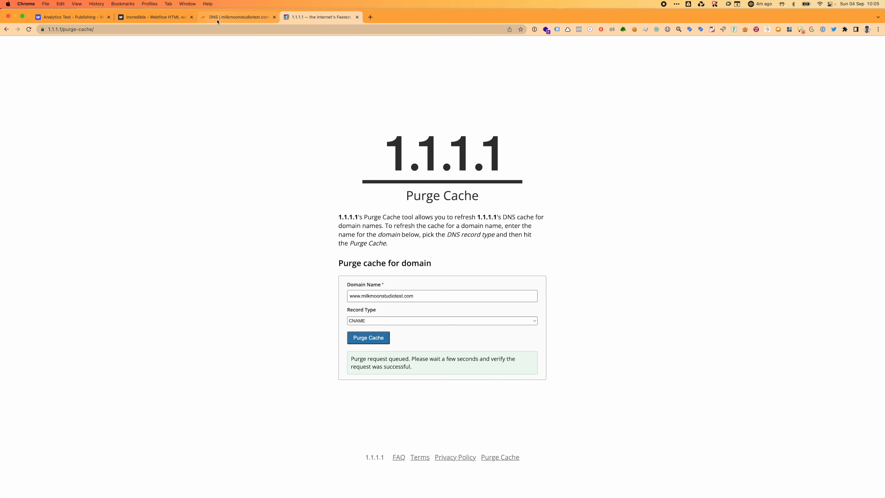
# Reload the live milkmoonstudiotest.com home page to check how it loads after the cache purge.
pyautogui.click(150, 17)
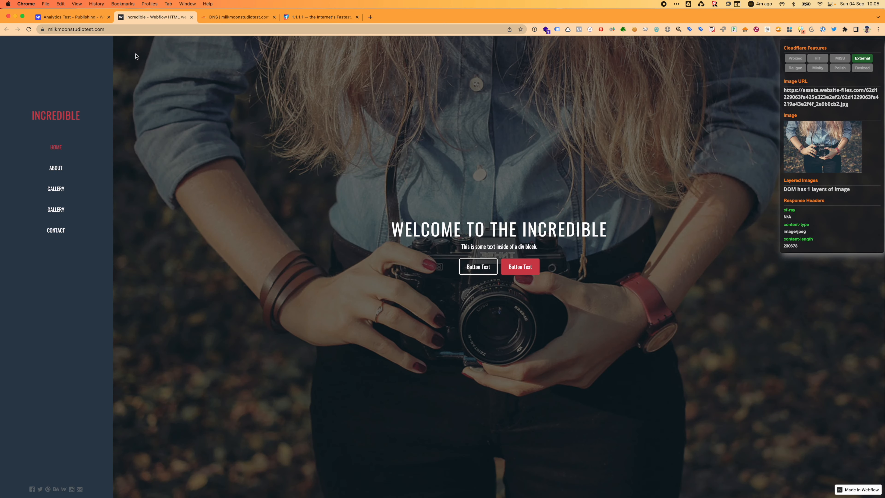
pyautogui.press('super+r')
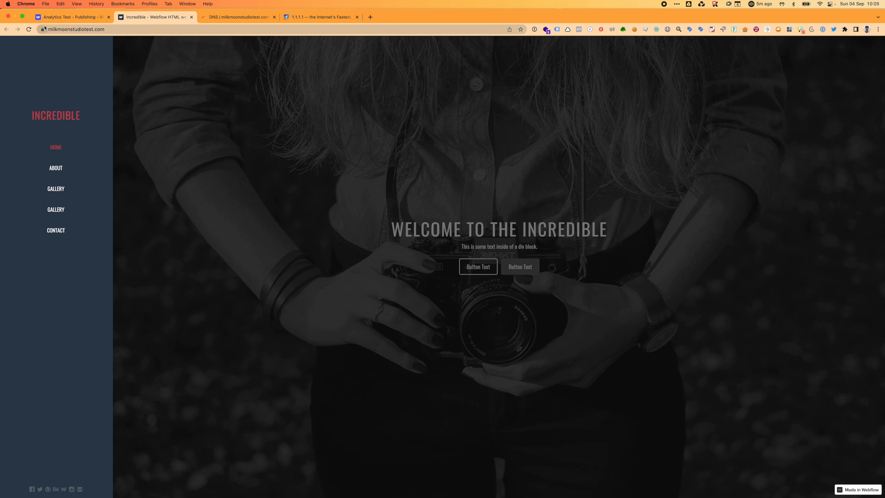
# Open Cloudflare's SSL/TLS overview for milkmoonstudiotest.com and set the encryption mode to Full.
pyautogui.click(236, 18)
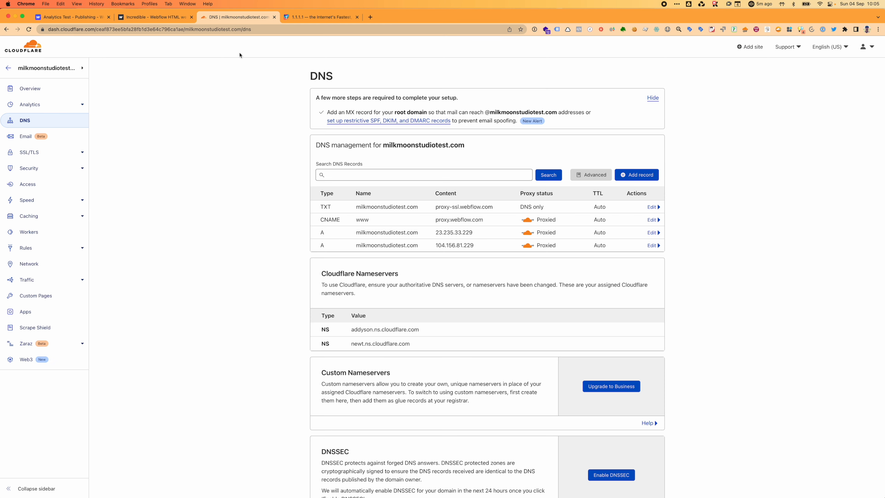
pyautogui.click(34, 155)
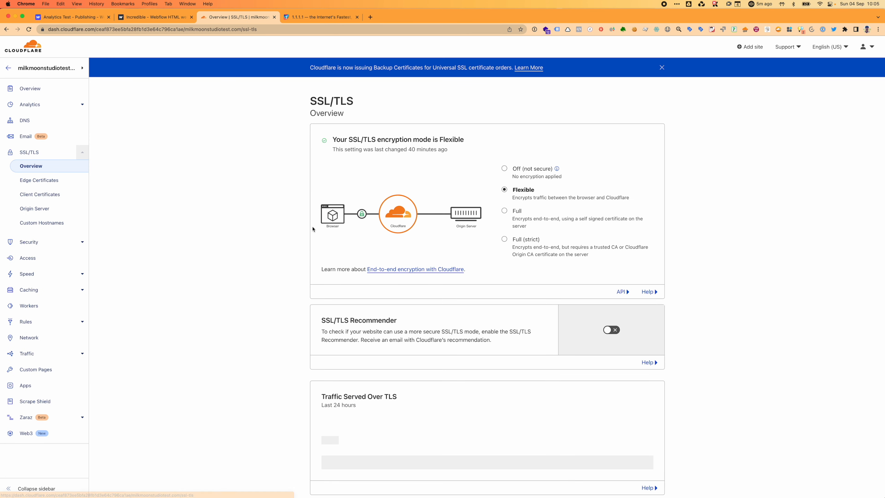
pyautogui.click(505, 211)
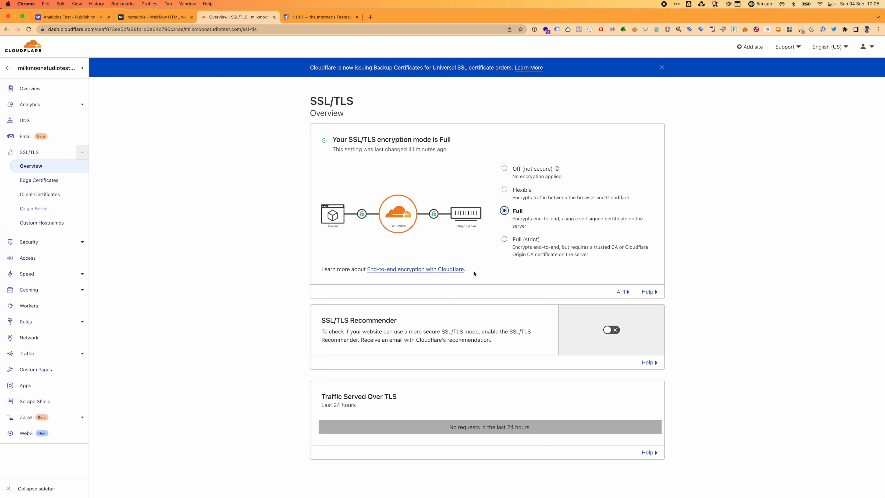
# Enable the SSL/TLS Recommender, and turn on Always Use HTTPS in the Edge Certificates settings.
pyautogui.click(605, 331)
pyautogui.scroll(-2, 576, 359)
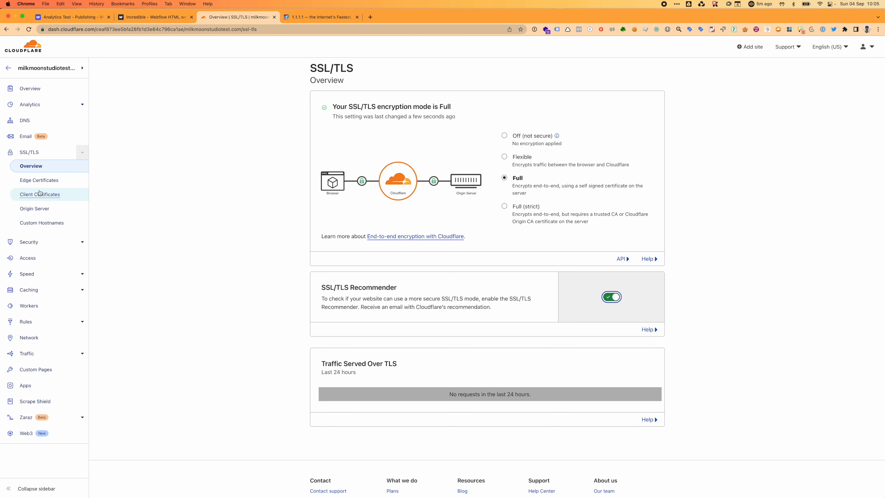
pyautogui.click(45, 181)
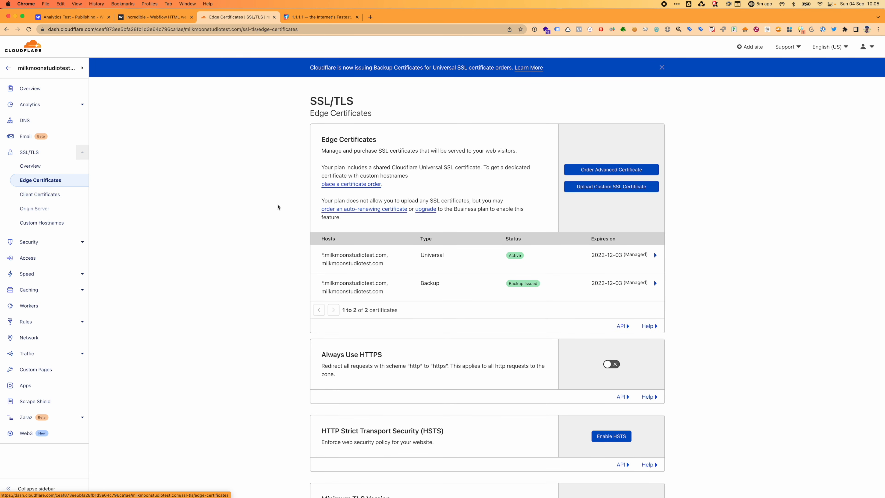
pyautogui.click(608, 363)
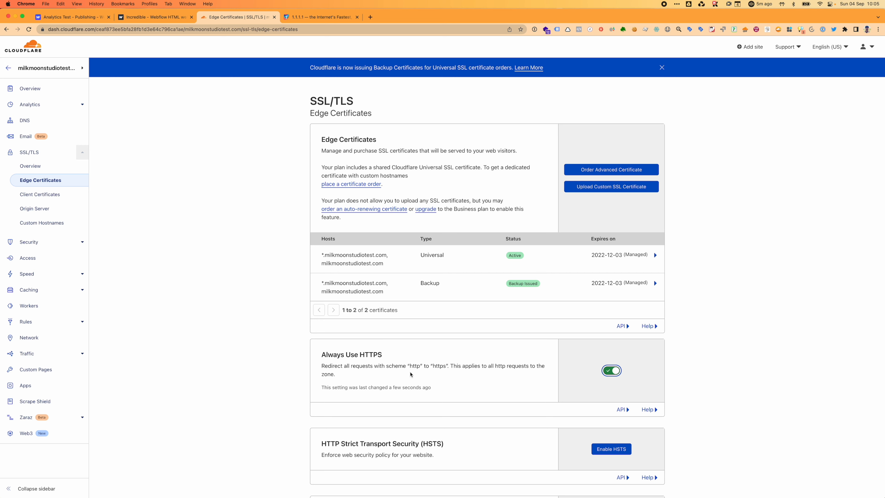
# Expand the help for HTTP Strict Transport Security (HSTS) and read its considerations, max-age, subdomain and preload notes.
pyautogui.scroll(-5, 404, 372)
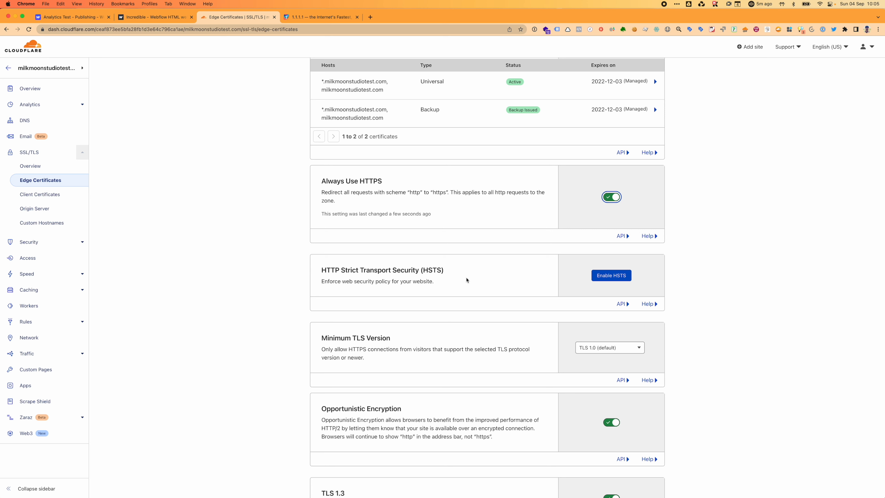
pyautogui.moveTo(456, 272); pyautogui.dragTo(307, 273)
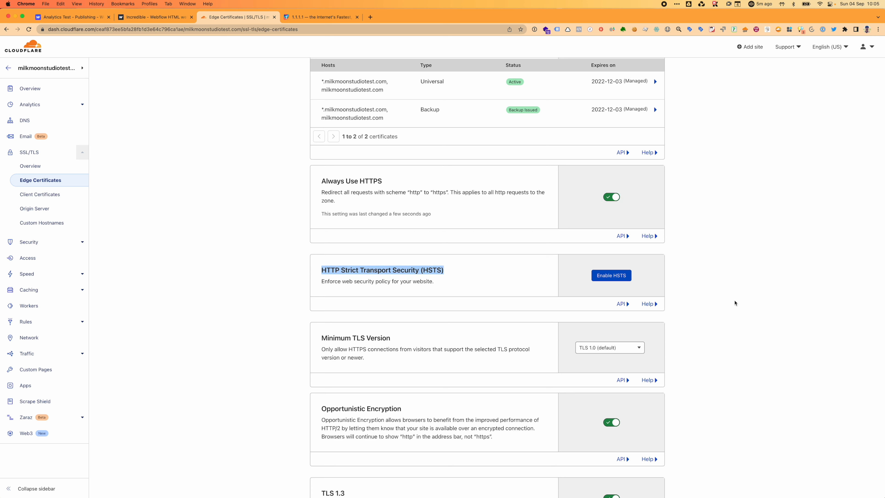
pyautogui.click(647, 305)
pyautogui.scroll(-10, 641, 311)
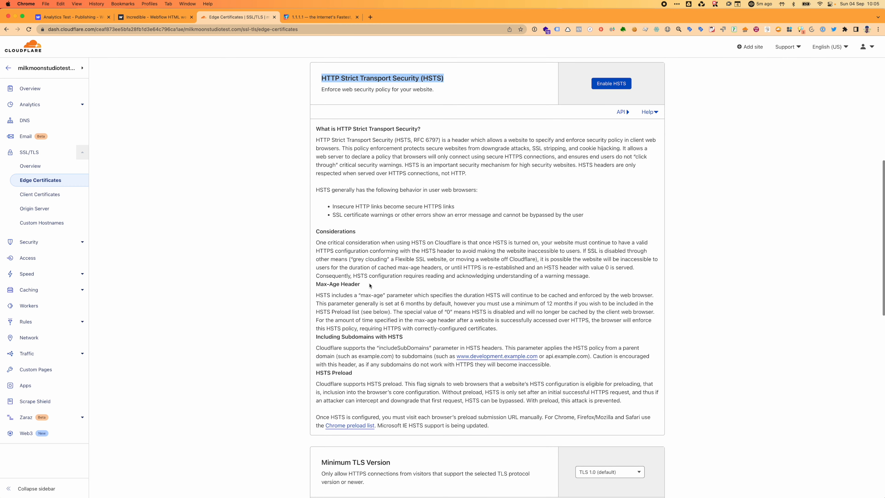
pyautogui.moveTo(316, 232); pyautogui.dragTo(510, 428)
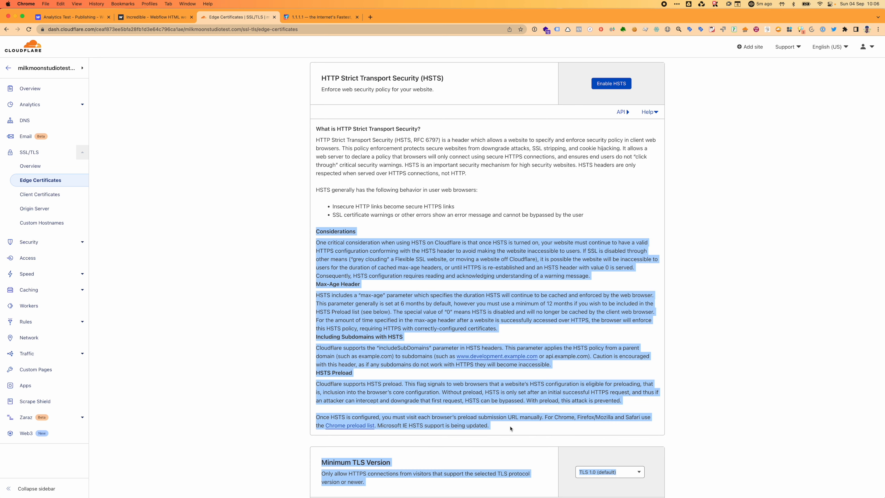
# Switch on Certificate Transparency Monitoring in the Edge Certificates settings.
pyautogui.scroll(-7, 510, 428)
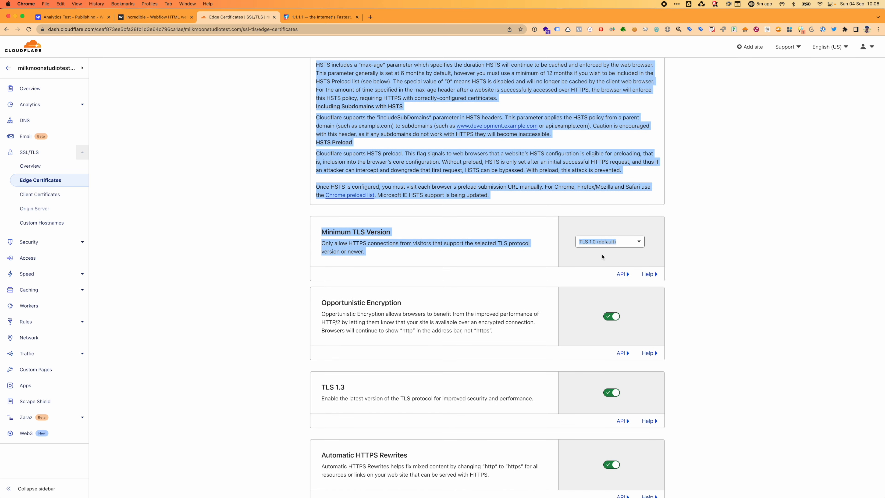
pyautogui.scroll(-7, 574, 317)
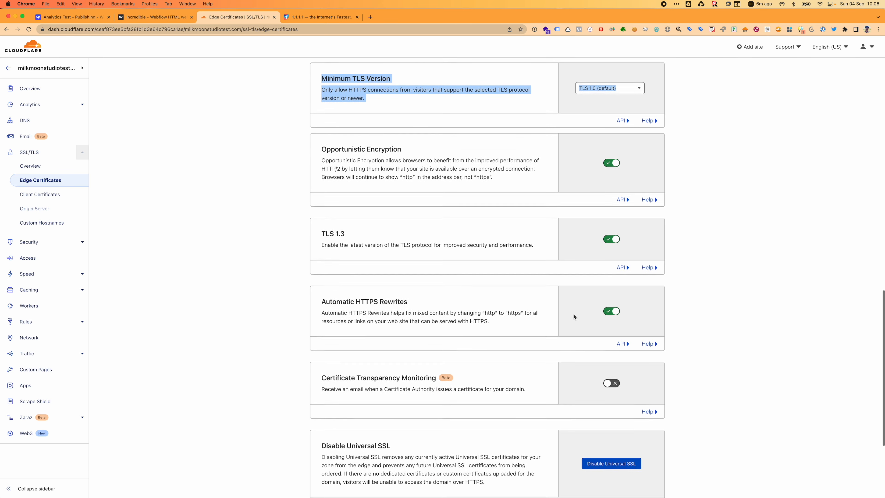
pyautogui.click(608, 285)
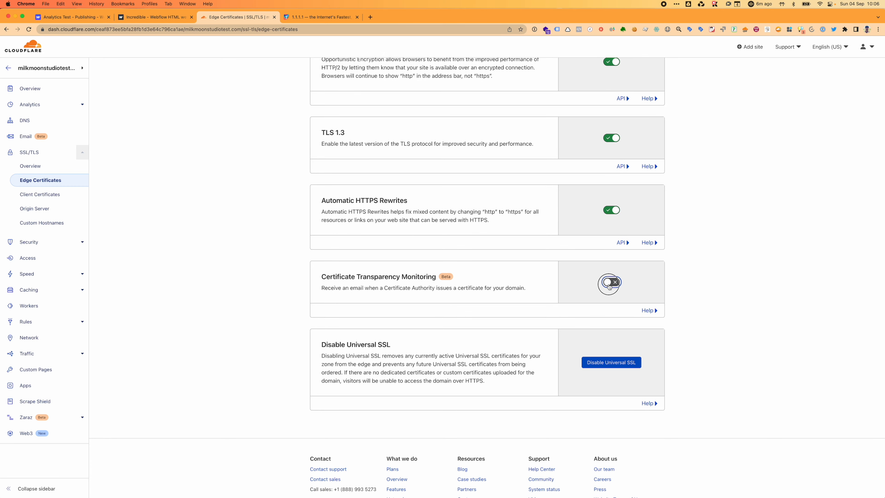
pyautogui.scroll(20, 557, 280)
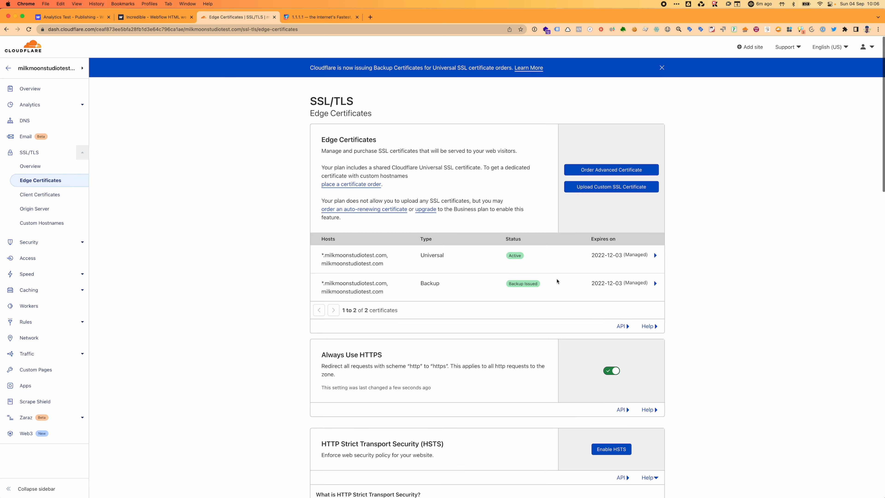
# Look through the Client Certificates and Origin Server settings, and return to the SSL/TLS overview.
pyautogui.click(39, 194)
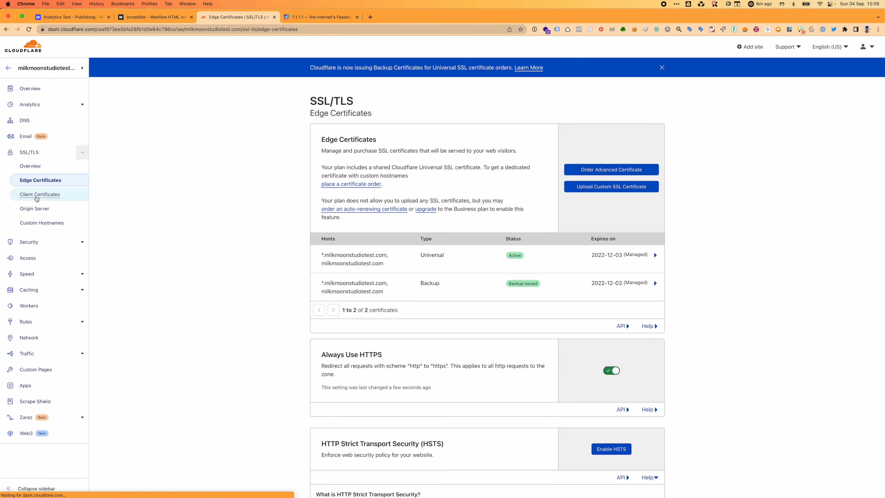
pyautogui.click(35, 208)
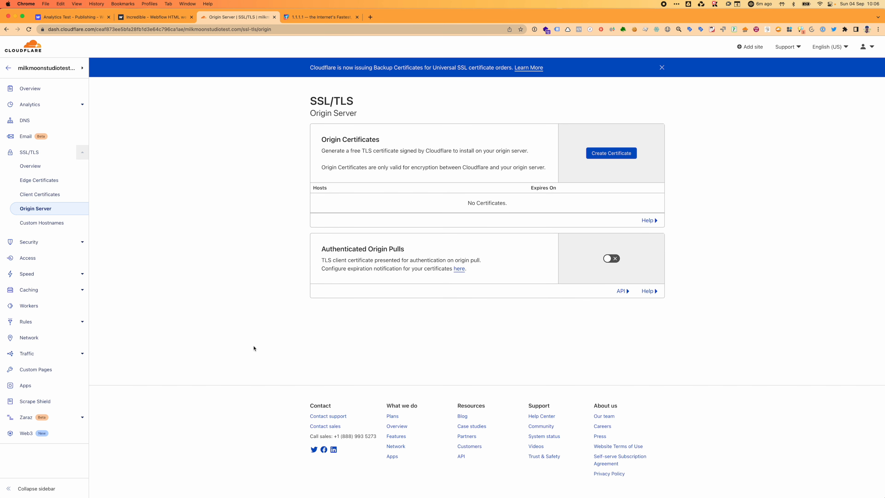
pyautogui.click(36, 159)
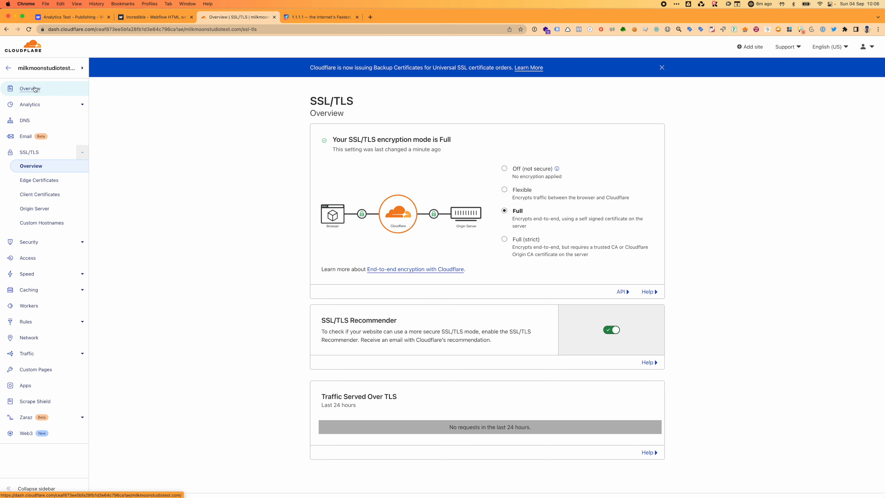
# Close the live site's tab and open a new incognito window.
pyautogui.click(156, 18)
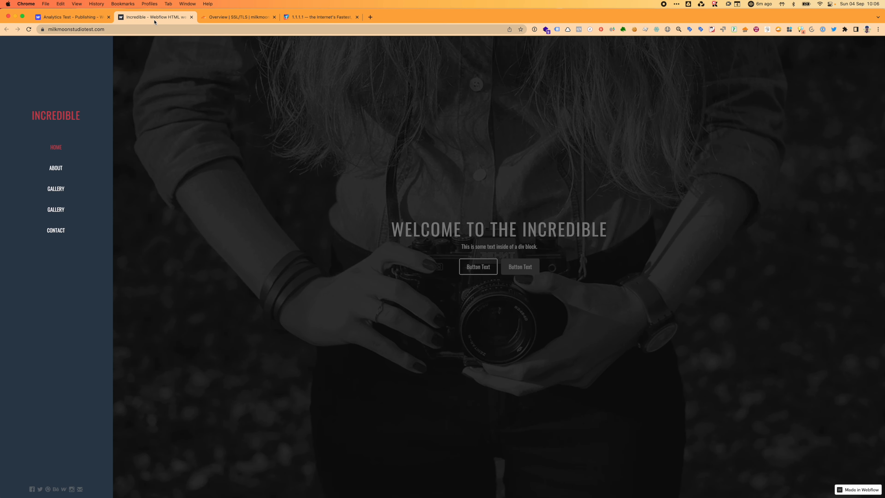
pyautogui.click(191, 17)
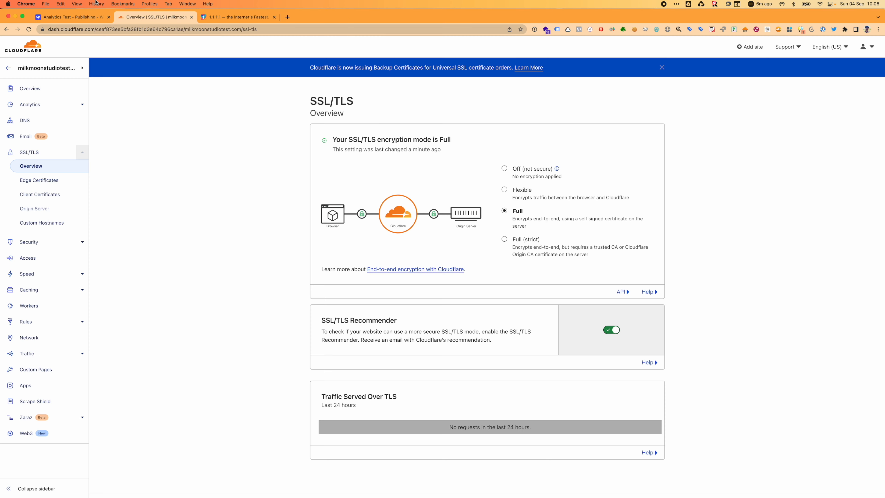
pyautogui.click(47, 3)
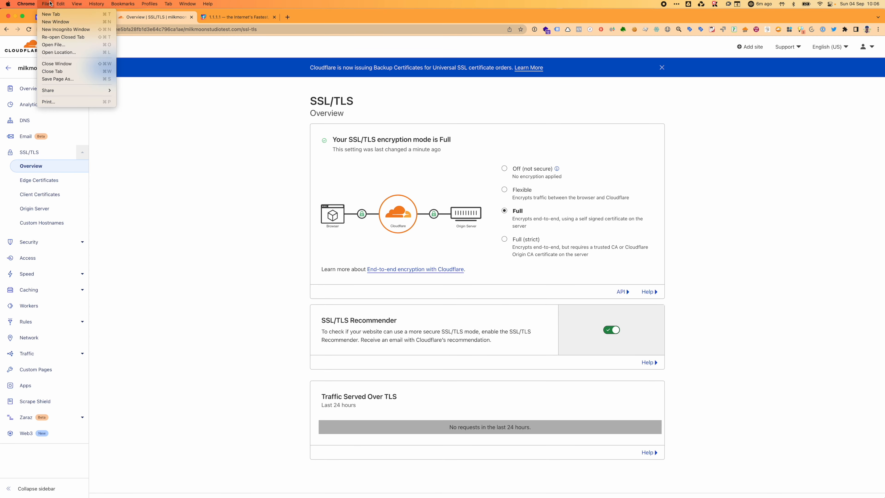
pyautogui.click(240, 137)
pyautogui.press('super+shift+n')
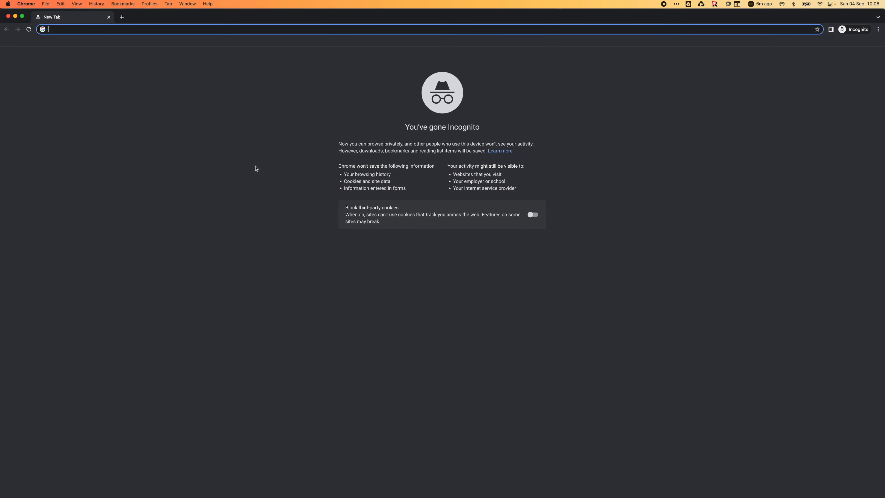
# Load milkmoonstudiotest.com in the incognito window and look through its home page.
pyautogui.write('milkm')
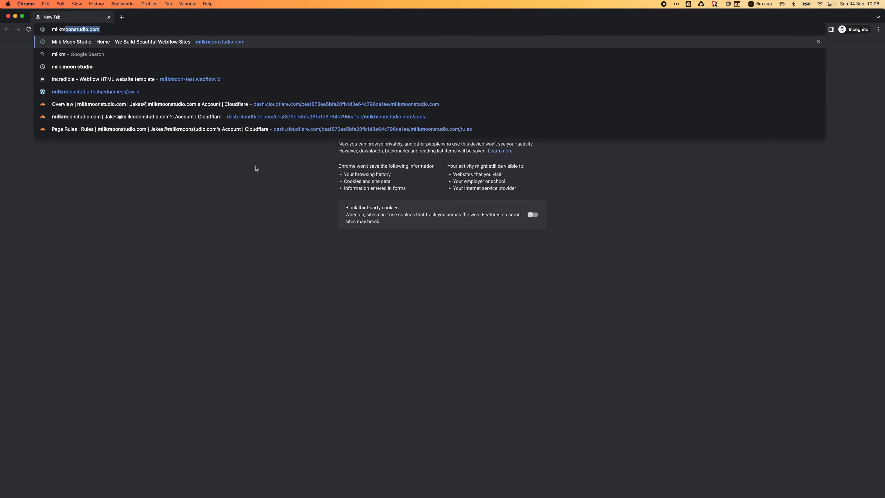
pyautogui.write('oonstudio')
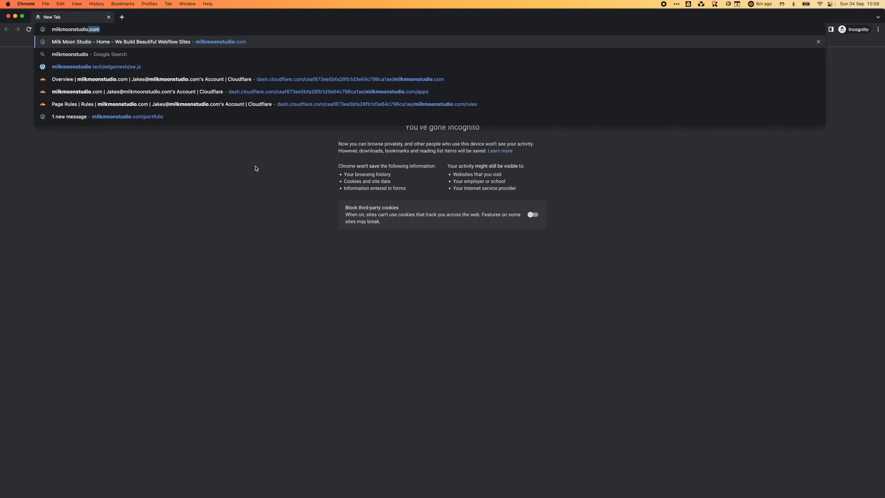
pyautogui.write('test')
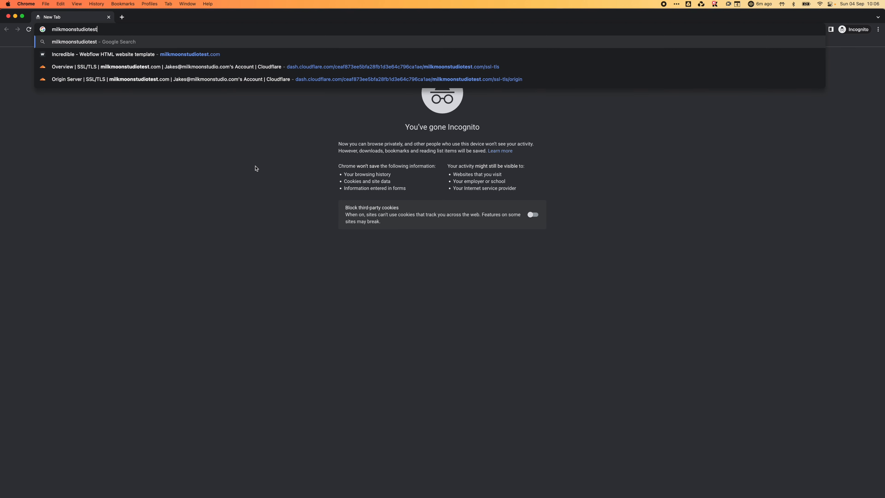
pyautogui.write('.com')
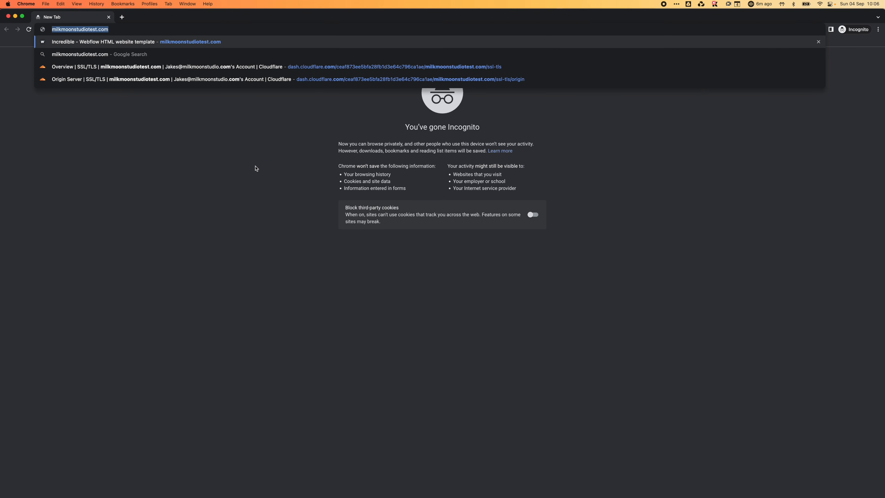
pyautogui.press('super+a')
pyautogui.press('Return')
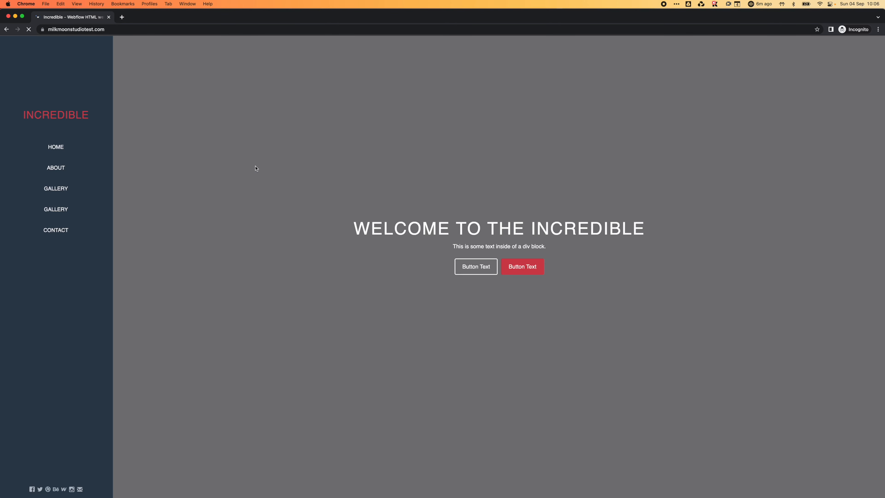
pyautogui.scroll(-10, 255, 168)
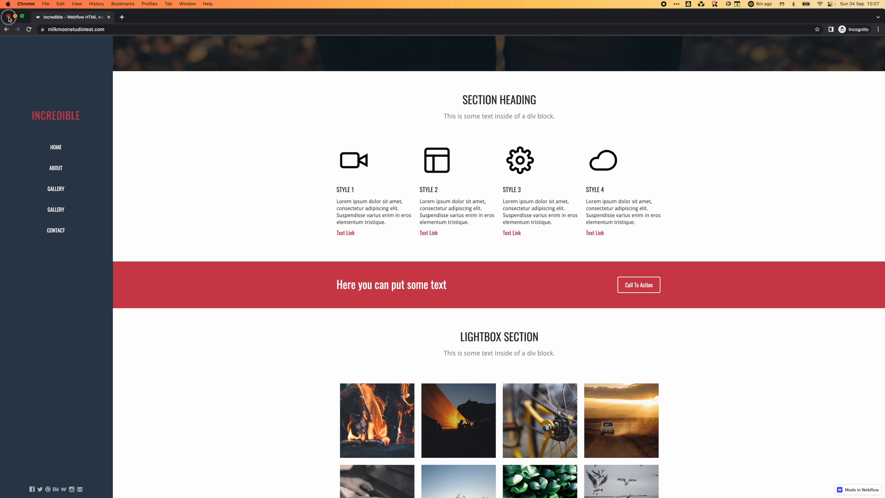
# Close the incognito window and clear Chrome's cached images and files for all time.
pyautogui.click(8, 16)
pyautogui.click(22, 5)
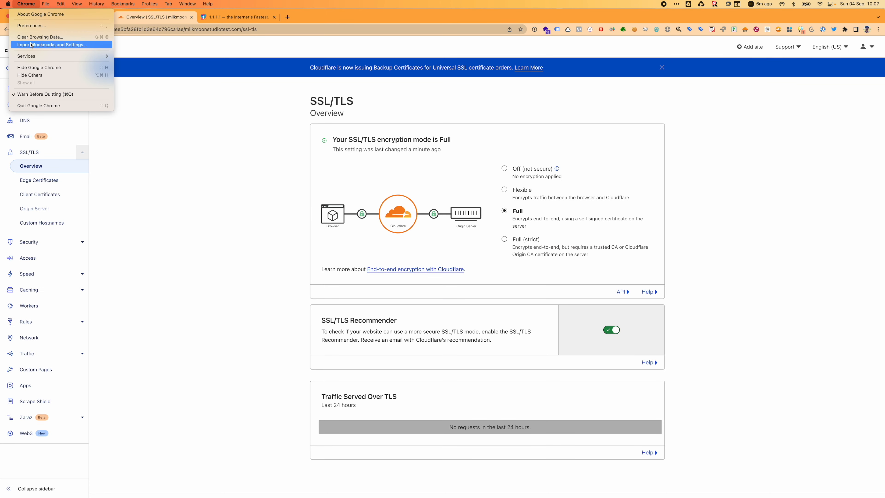
pyautogui.click(44, 39)
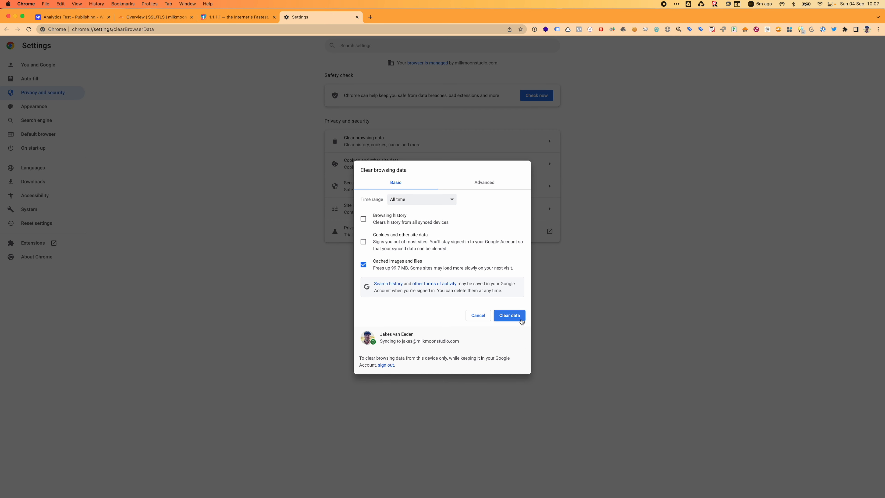
pyautogui.click(518, 318)
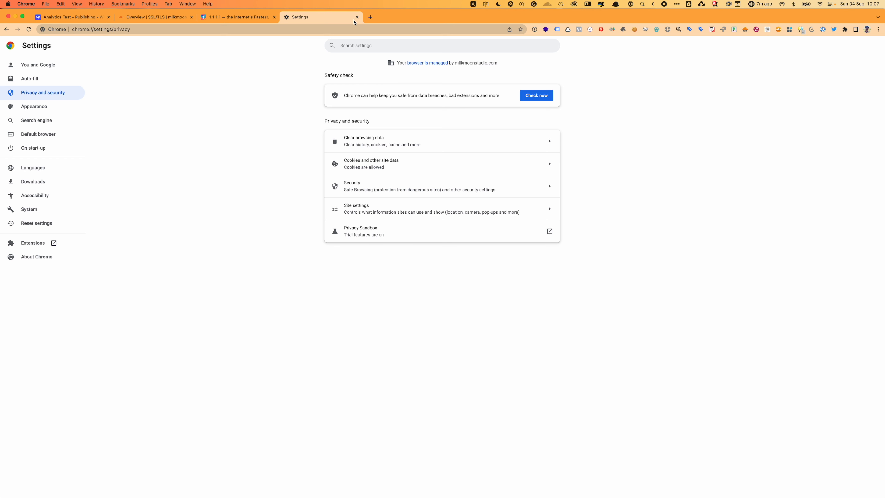
# Run a web search for "sdfg" and open Developer Tools with the Dr.FLARE extension on that page.
pyautogui.click(348, 28)
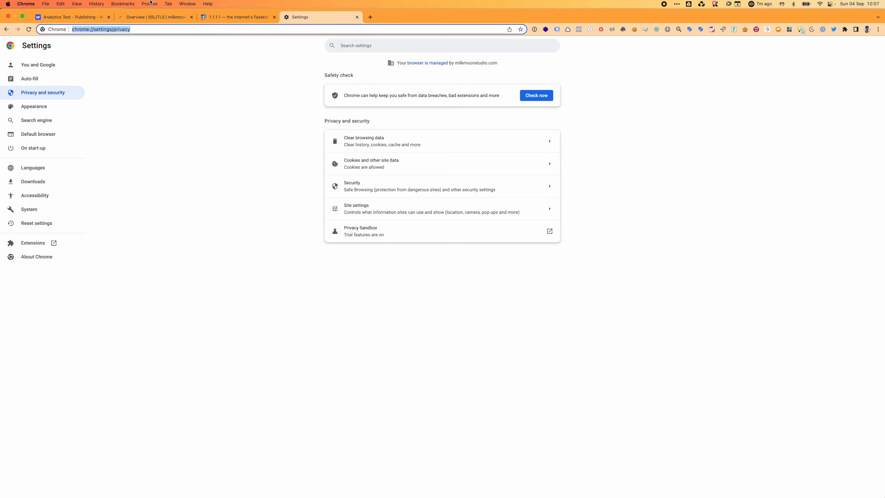
pyautogui.write('sdfg')
pyautogui.press('Return')
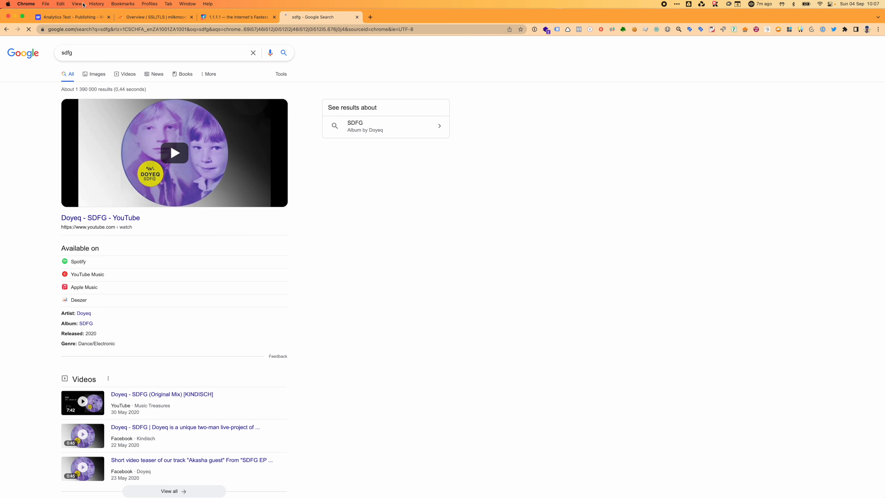
pyautogui.click(77, 4)
pyautogui.moveTo(146, 106)
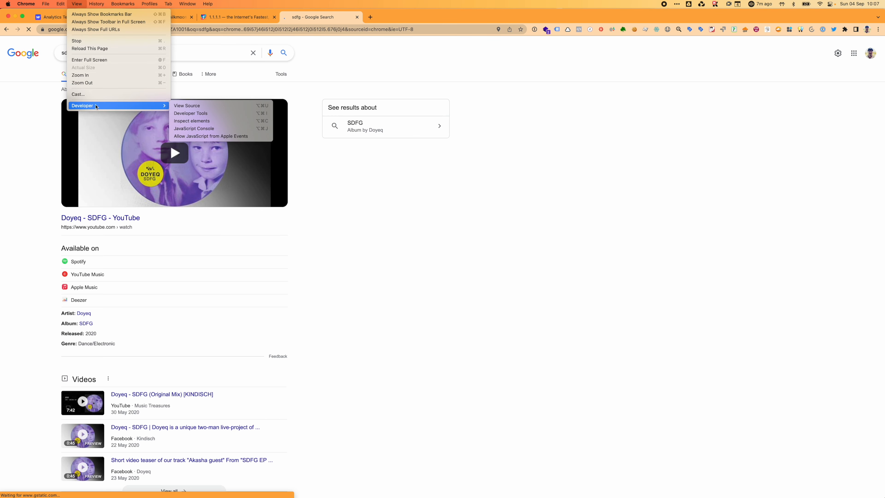
pyautogui.click(208, 112)
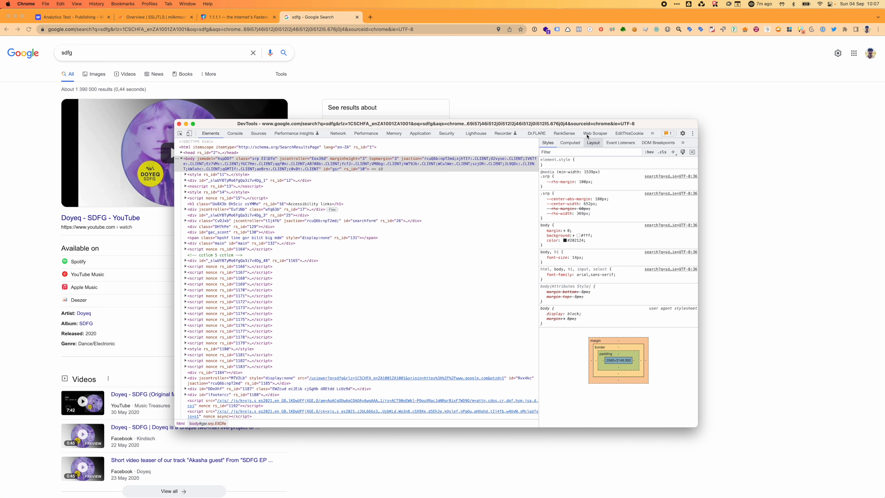
pyautogui.click(537, 133)
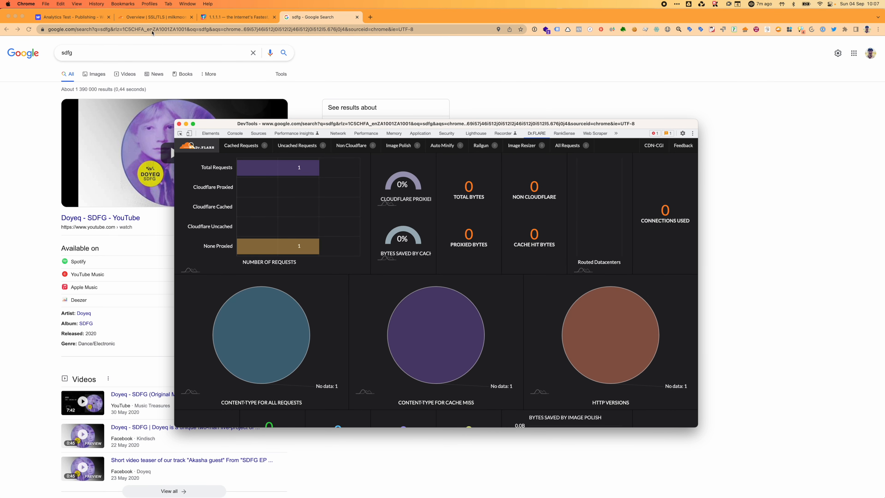
# Load milkmoonstudiotest.com and examine Dr.FLARE's proxied, cached and non-Cloudflare request statistics for it.
pyautogui.click(150, 30)
pyautogui.write('milkmoonstudiotest.com')
pyautogui.press('Return')
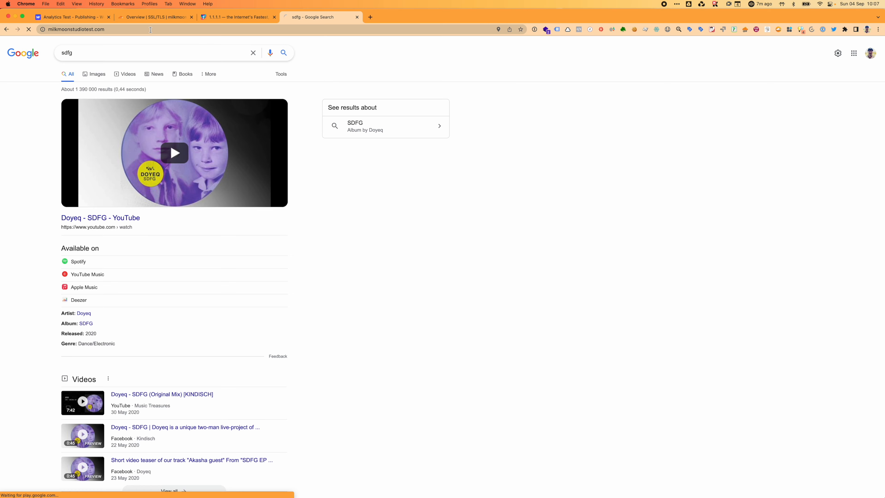
pyautogui.hotkey('ctrl', 'Up')
pyautogui.click(230, 368)
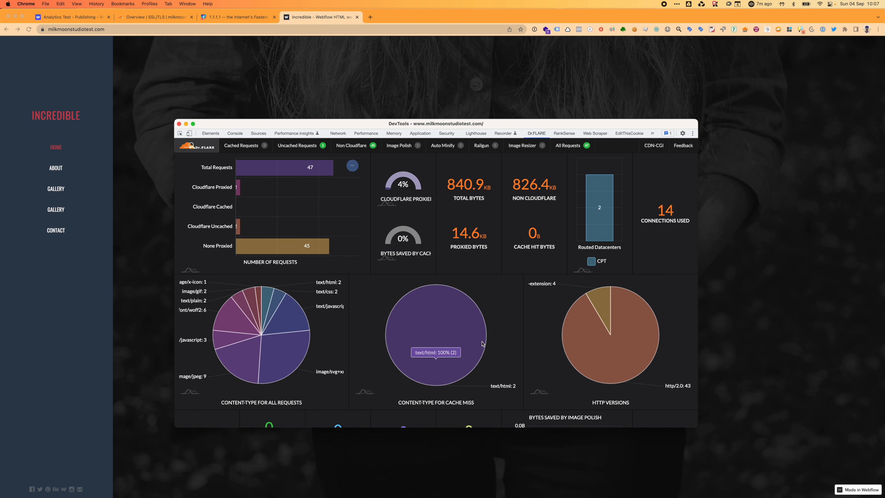
pyautogui.scroll(-2, 483, 343)
pyautogui.scroll(-1, 482, 343)
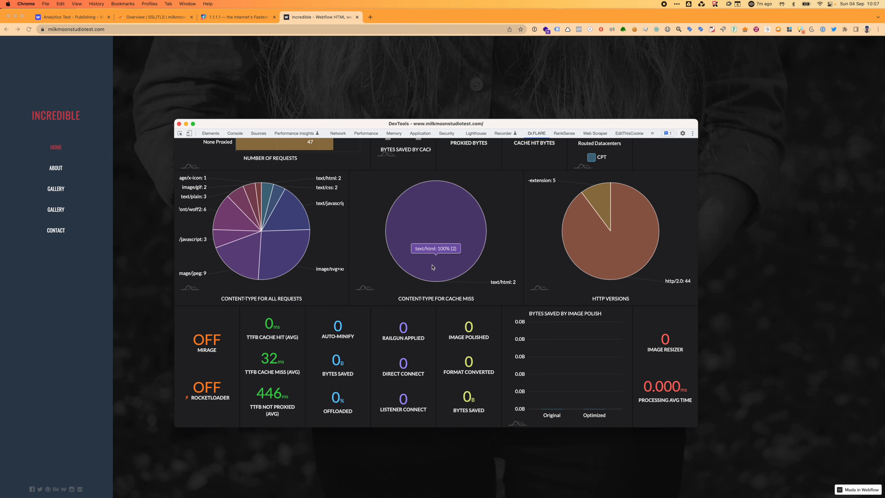
pyautogui.scroll(3, 435, 251)
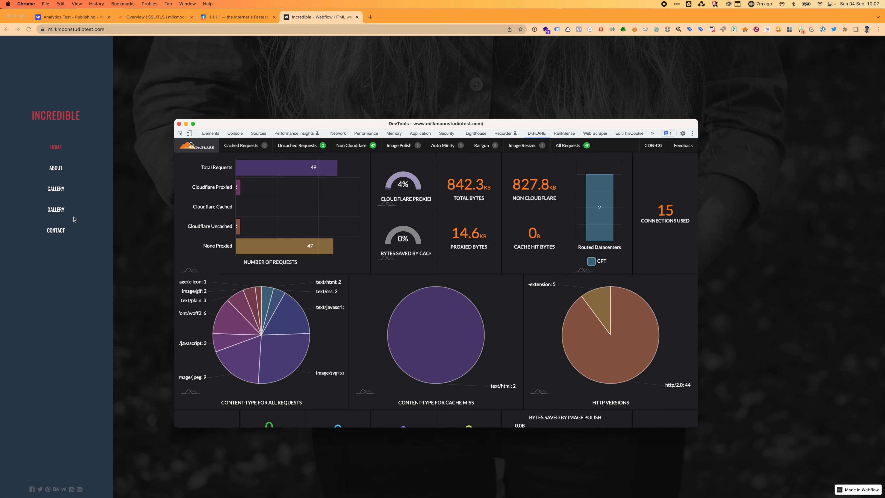
# Return to the live site and inspect the Cloudflare details of the hero photo and the Style 1 icon.
pyautogui.click(77, 223)
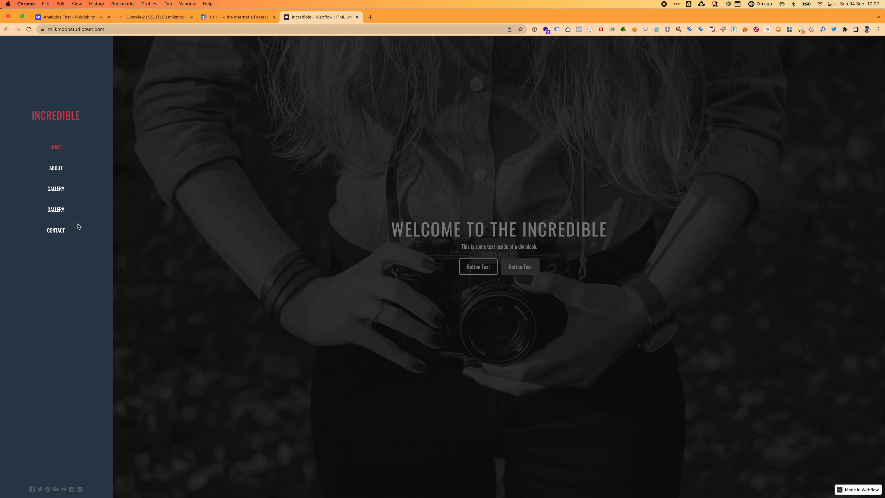
pyautogui.moveTo(435, 209)
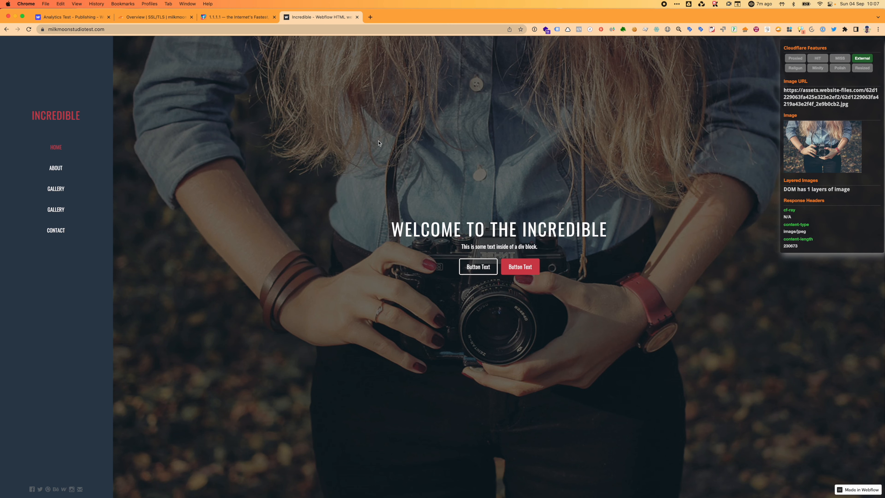
pyautogui.scroll(-10, 299, 220)
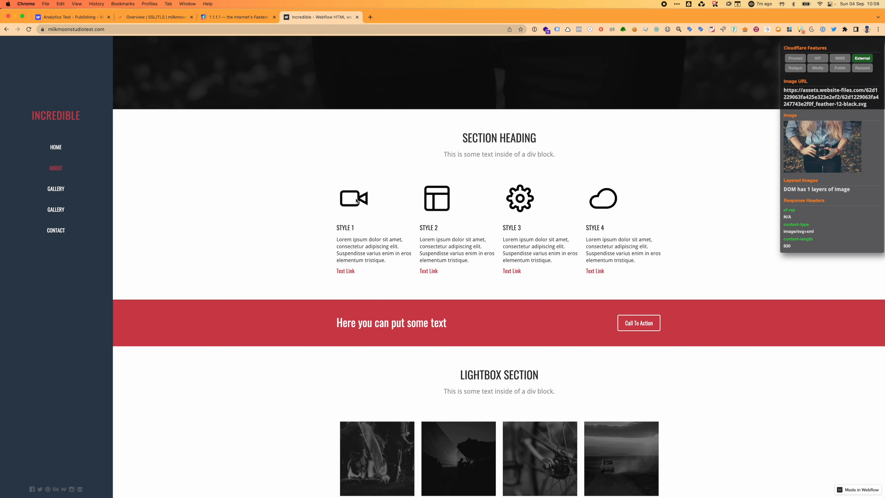
pyautogui.moveTo(356, 201)
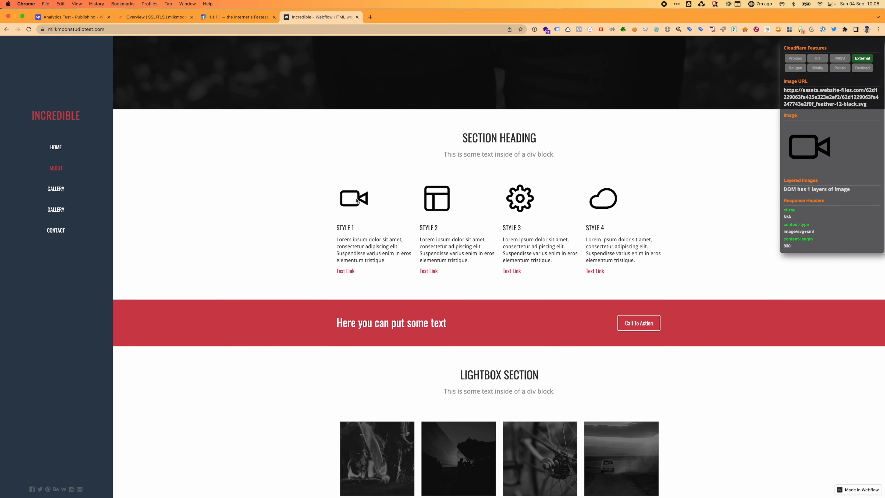
# Open the Style 1 video camera icon in its own tab and highlight the domain part of its URL.
pyautogui.rightClick(357, 201)
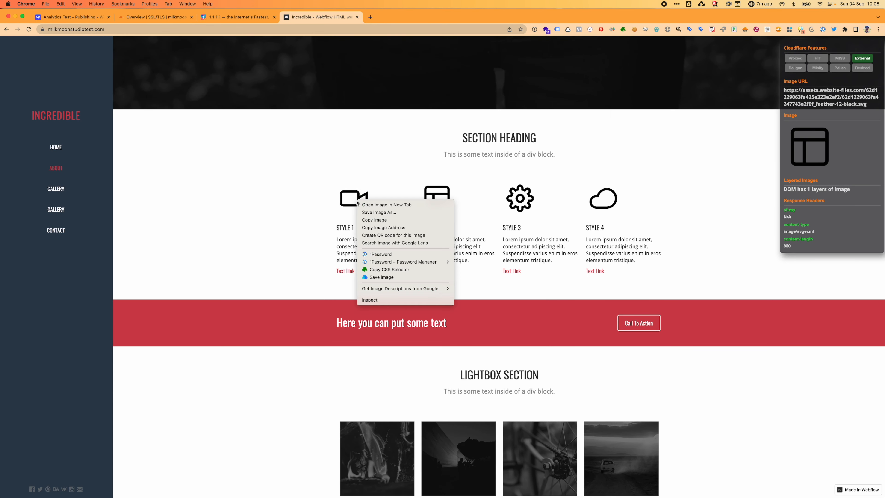
pyautogui.click(367, 206)
pyautogui.click(404, 17)
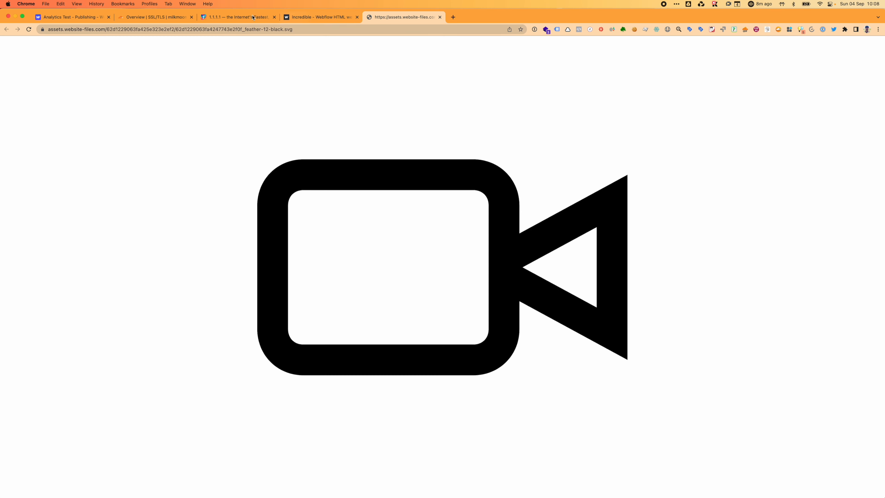
pyautogui.moveTo(122, 29); pyautogui.dragTo(49, 30)
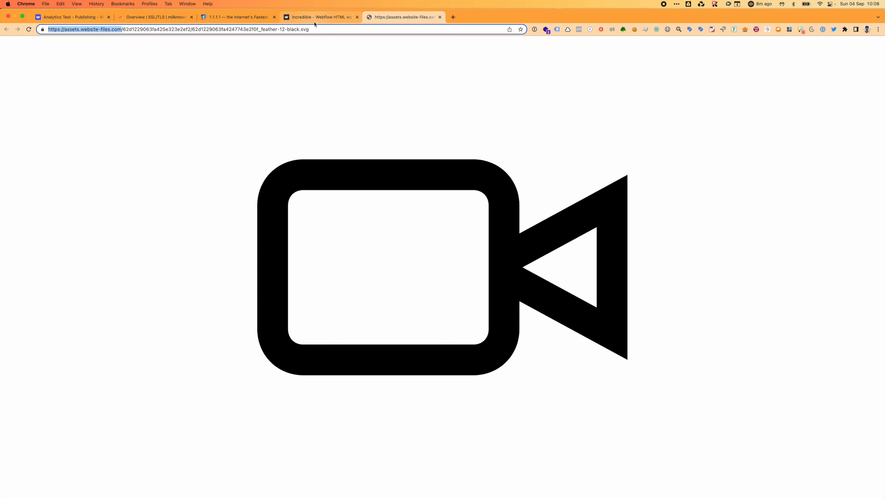
# Switch to the Cloudflare dashboard's Network settings and enable 0-RTT Connection Resumption.
pyautogui.click(151, 19)
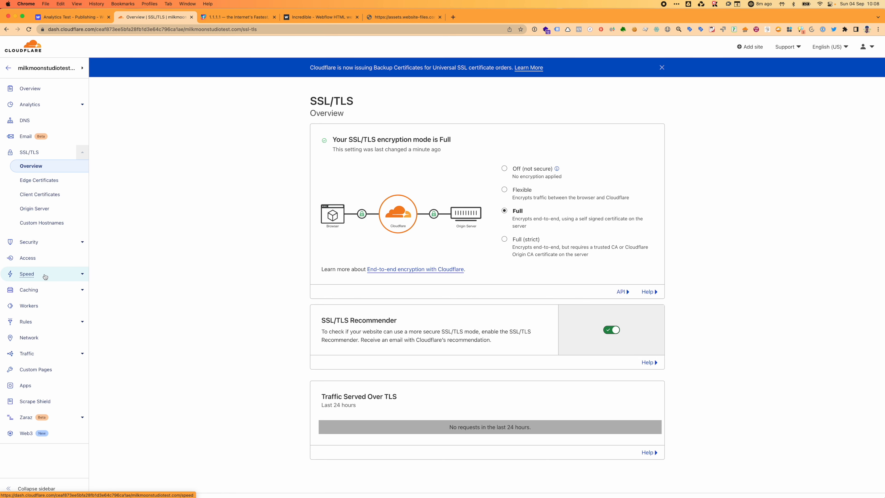
pyautogui.click(41, 342)
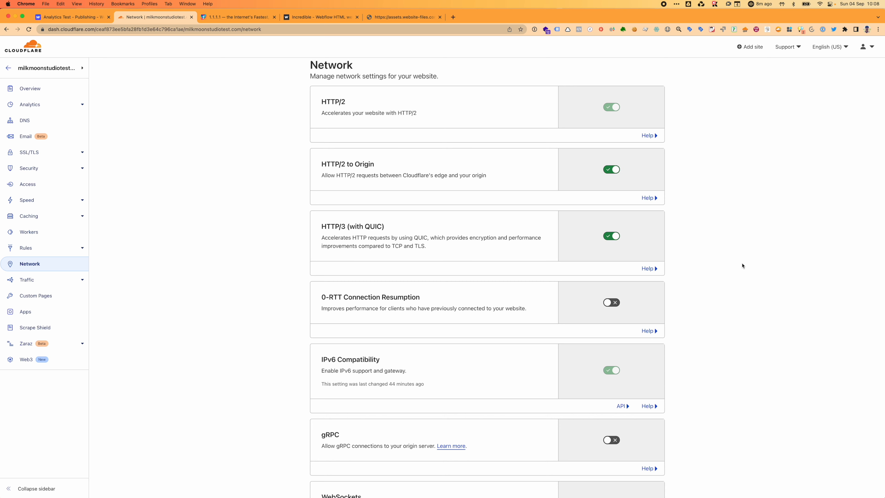
pyautogui.scroll(-3, 731, 261)
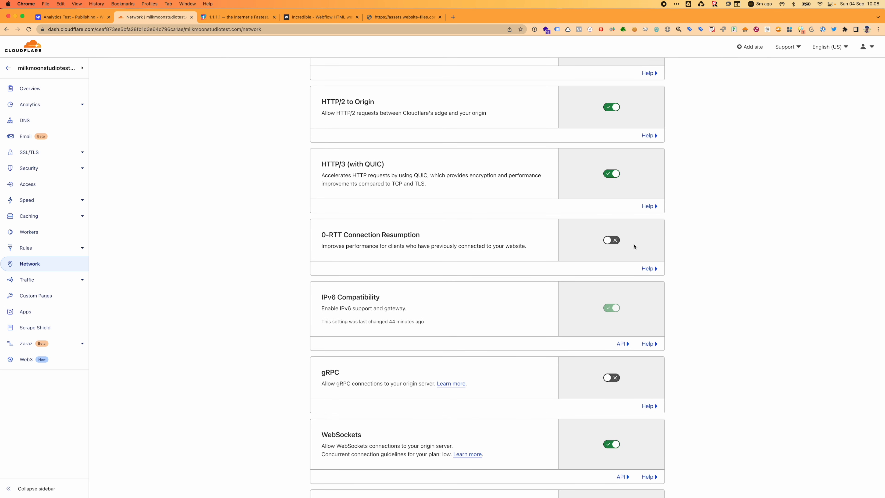
pyautogui.click(607, 241)
# Read the help text for gRPC and enable gRPC connections to the origin server.
pyautogui.scroll(-5, 698, 292)
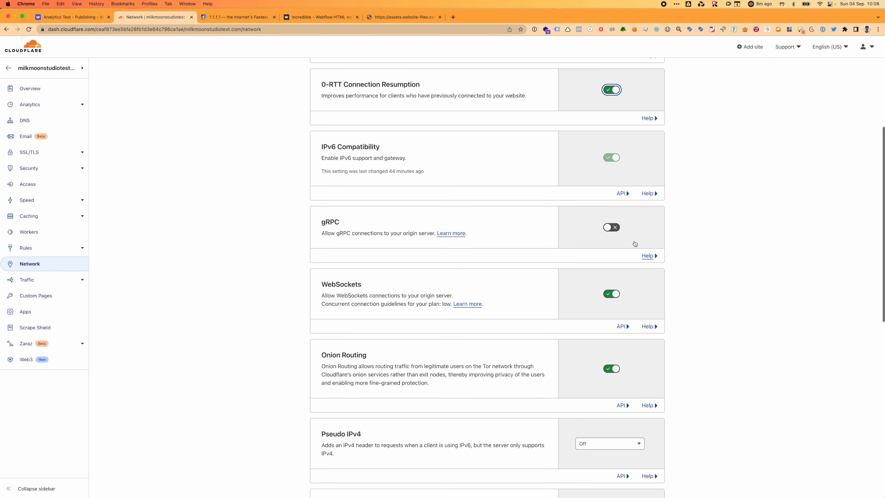
pyautogui.click(610, 227)
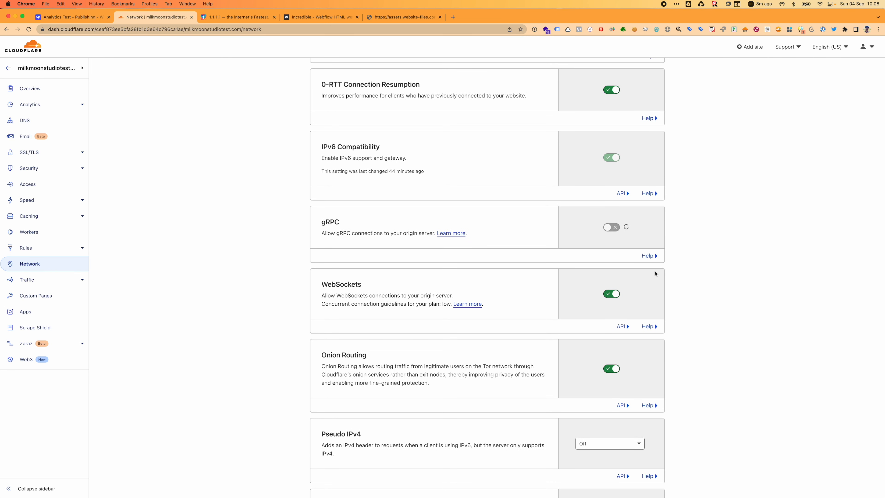
pyautogui.click(647, 256)
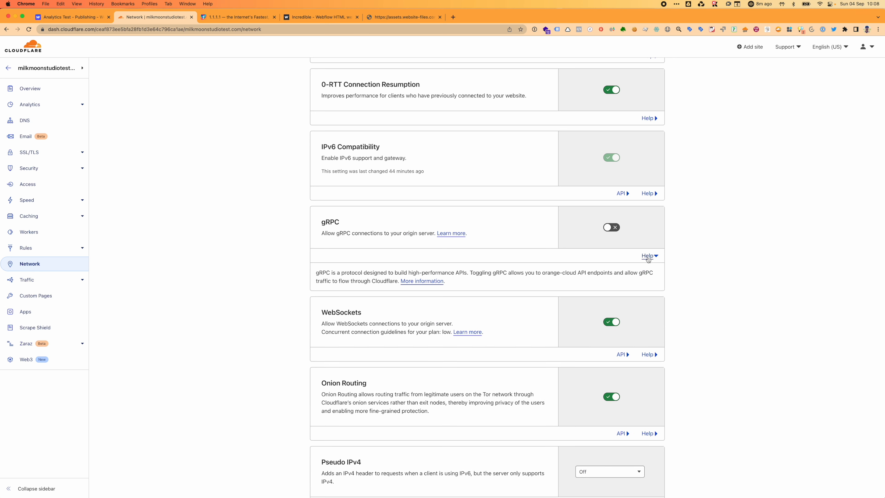
pyautogui.click(610, 227)
# Look through the remaining Network settings and the Argo Smart Routing pricing table under Traffic.
pyautogui.scroll(-8, 694, 303)
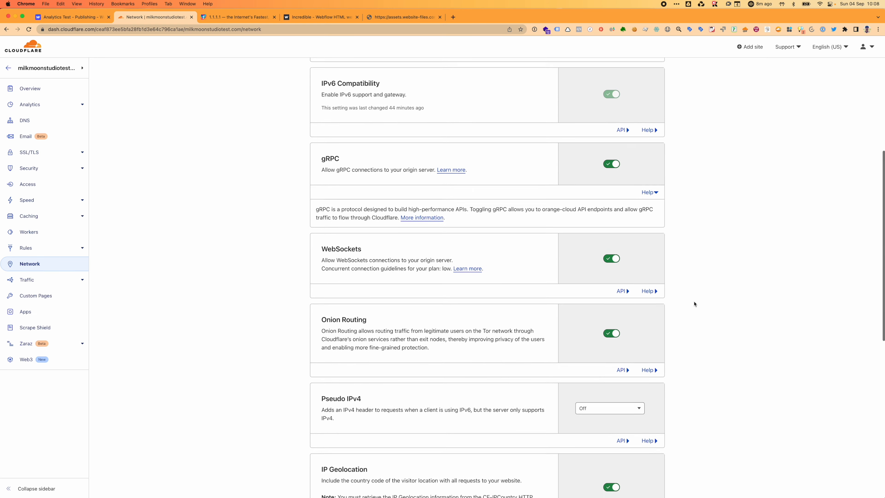
pyautogui.scroll(-5, 694, 303)
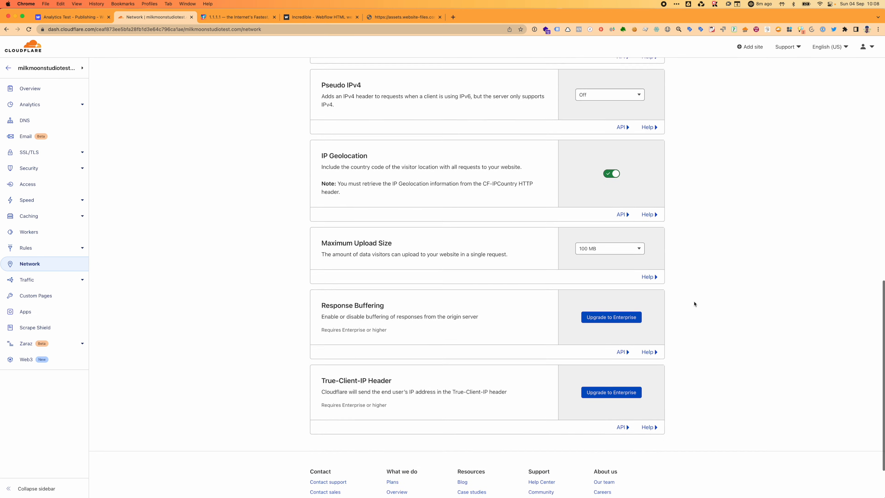
pyautogui.scroll(12, 694, 304)
pyautogui.scroll(5, 694, 303)
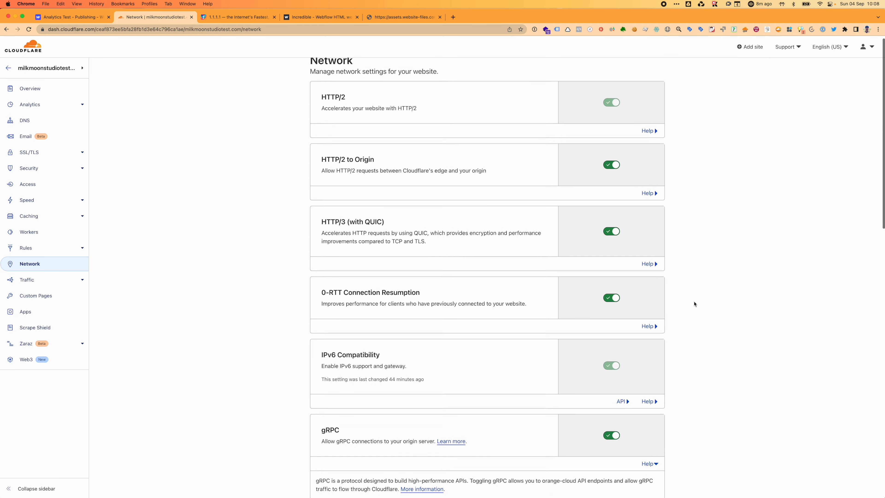
pyautogui.click(55, 282)
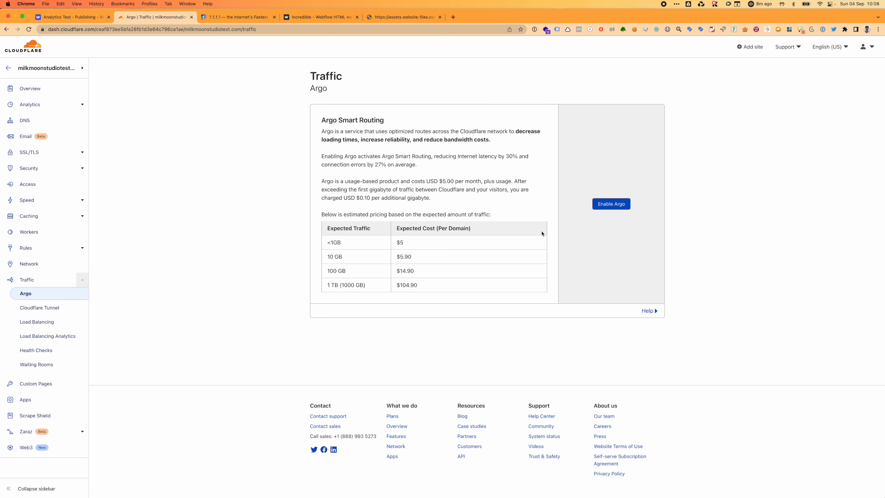
pyautogui.moveTo(324, 244); pyautogui.dragTo(447, 304)
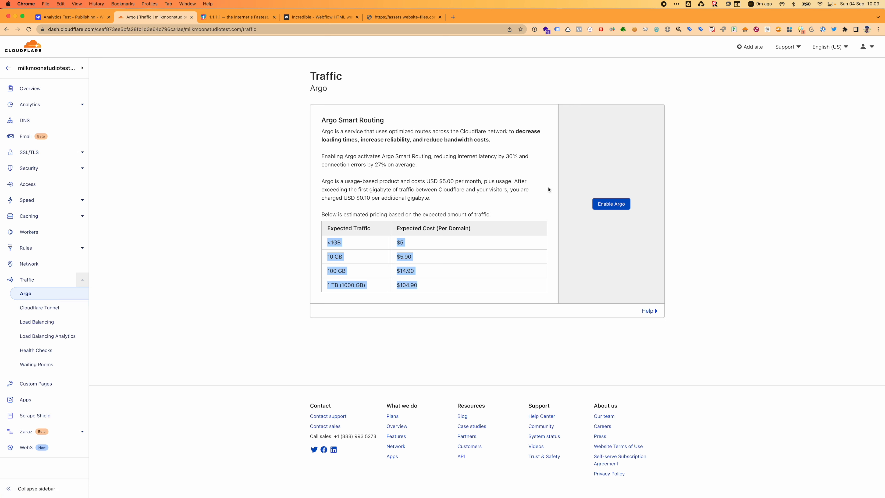
# Open the Speed Optimization settings and upgrade milkmoonstudiotest.com to the Pro plan from Image Resizing.
pyautogui.click(42, 198)
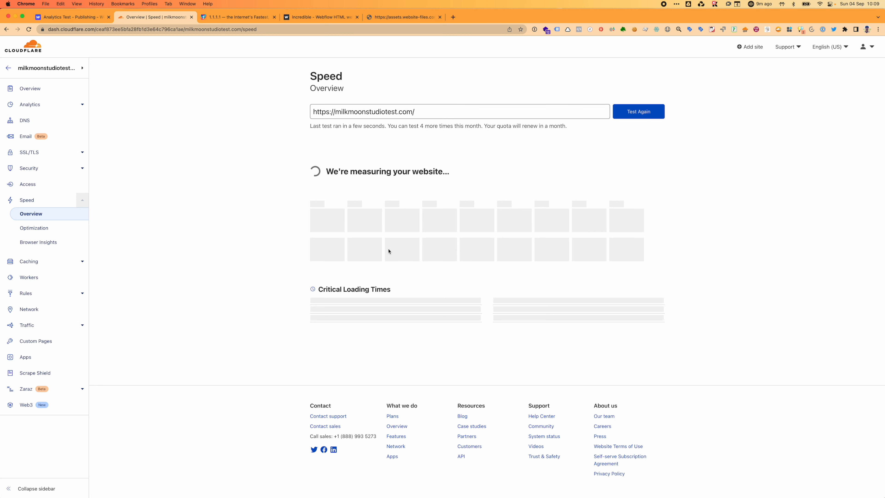
pyautogui.click(56, 229)
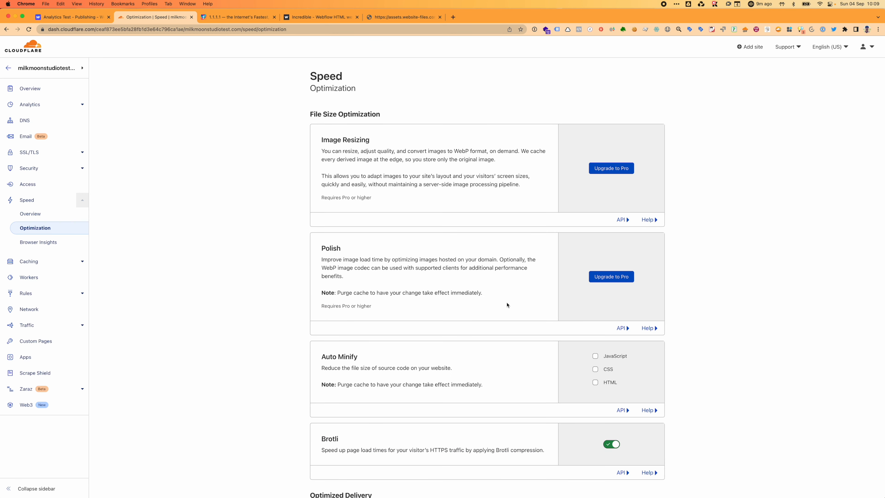
pyautogui.click(614, 173)
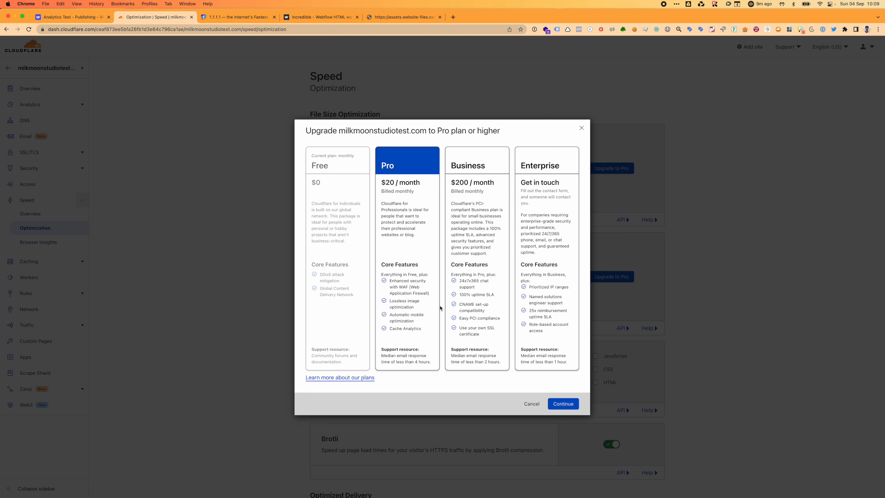
pyautogui.click(567, 403)
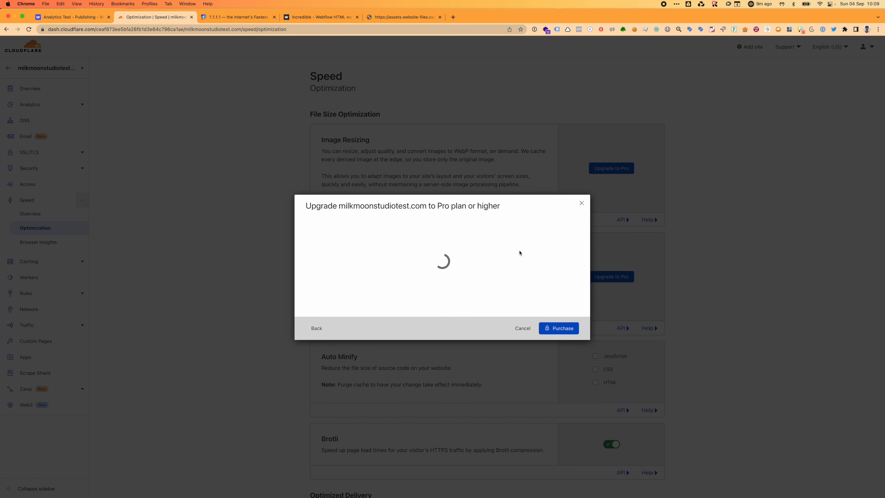
pyautogui.click(569, 343)
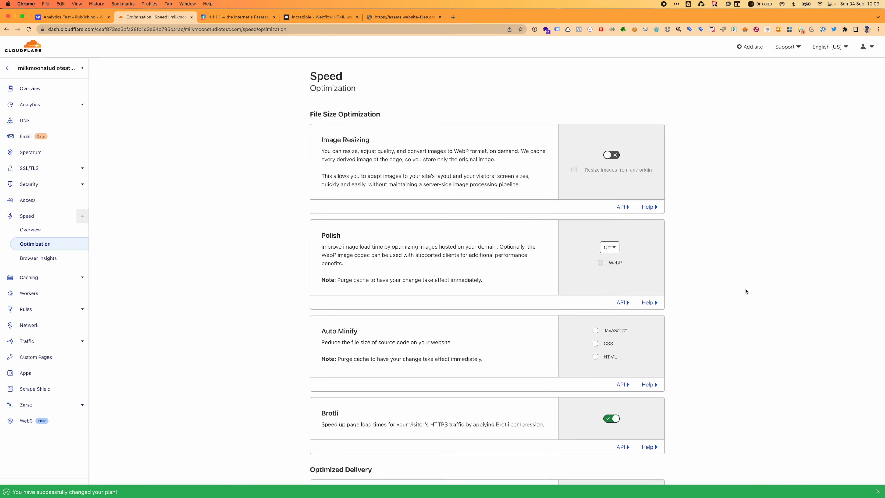
# Read the Image Resizing description, then set Polish to Lossy and enable its WebP option.
pyautogui.scroll(-2, 579, 281)
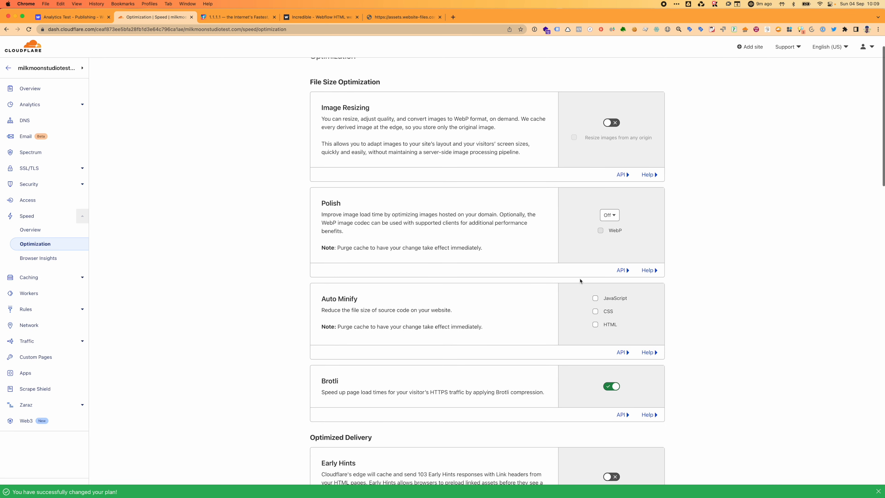
pyautogui.moveTo(316, 109); pyautogui.dragTo(522, 157)
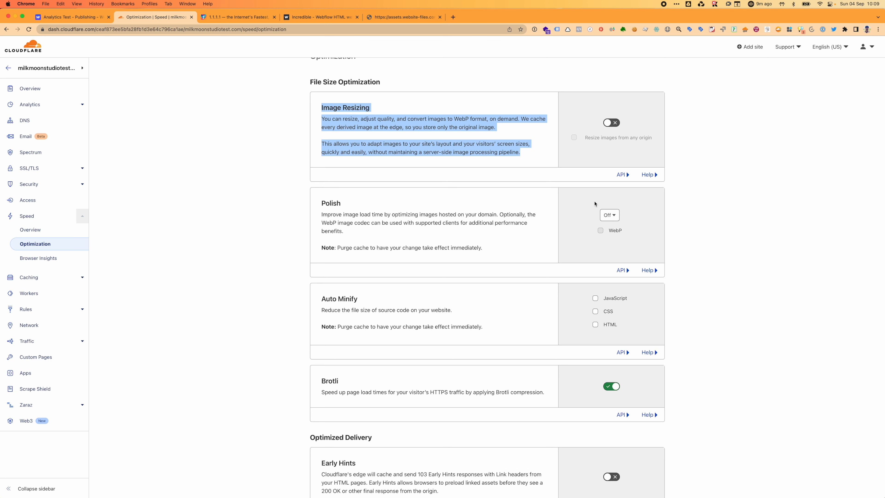
pyautogui.scroll(-3, 596, 202)
pyautogui.click(614, 157)
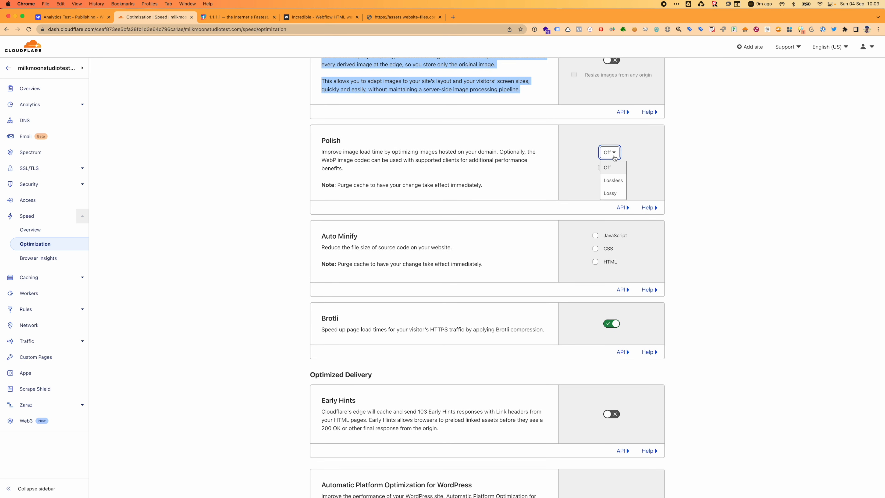
pyautogui.click(611, 192)
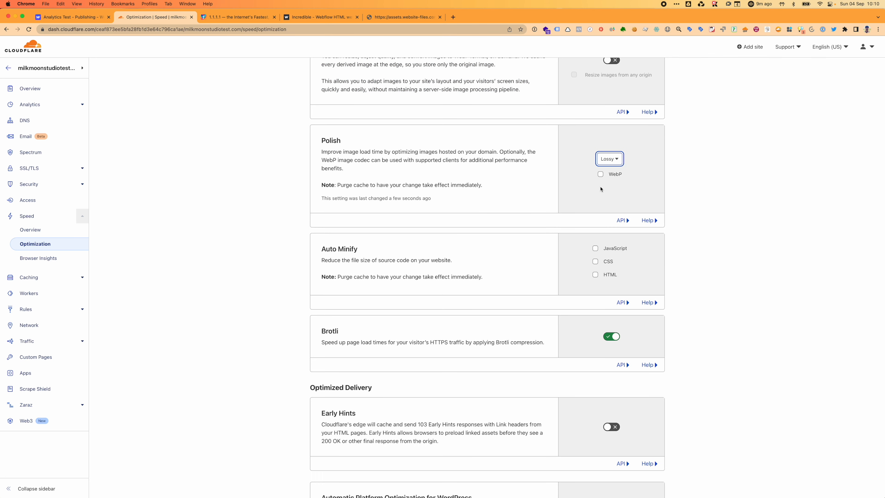
pyautogui.click(600, 174)
pyautogui.scroll(2, 580, 214)
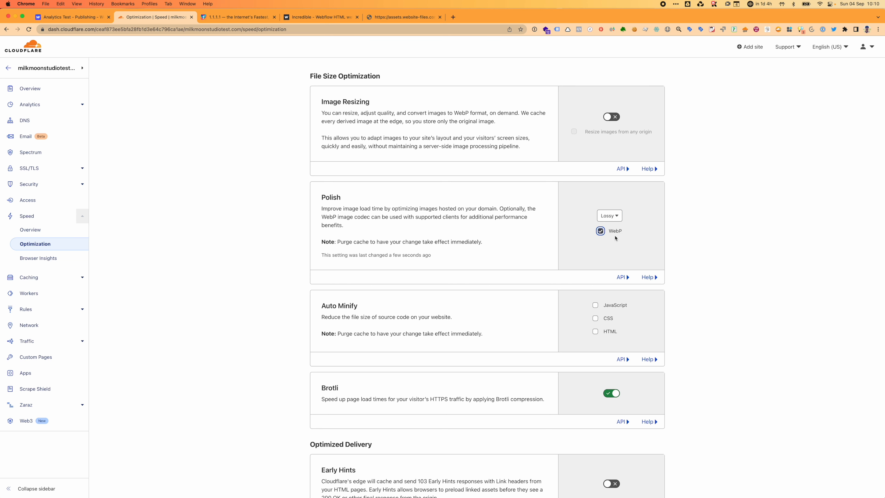
# Enable Auto Minify for JavaScript, CSS and HTML.
pyautogui.scroll(-5, 631, 240)
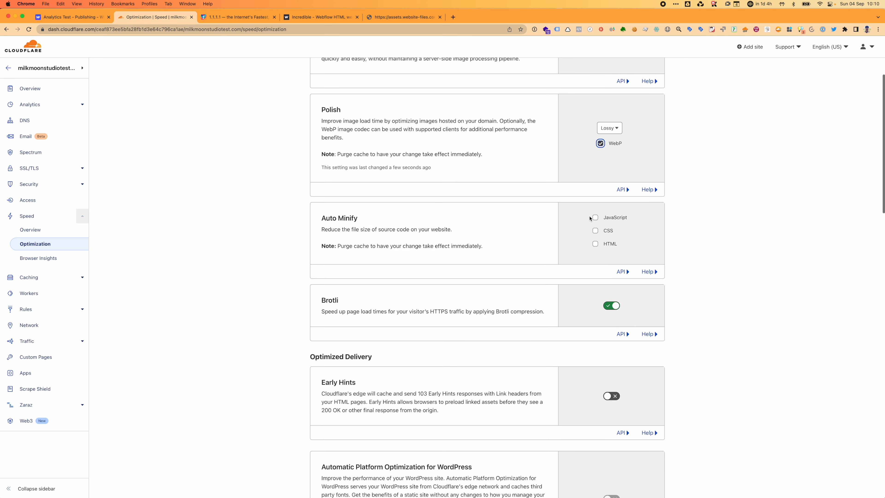
pyautogui.click(595, 217)
pyautogui.click(595, 230)
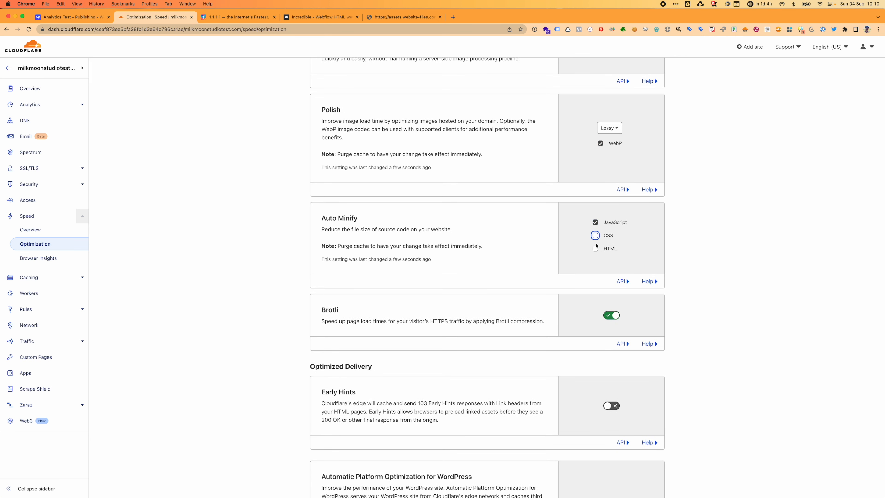
pyautogui.click(596, 249)
pyautogui.click(595, 236)
pyautogui.scroll(4, 595, 236)
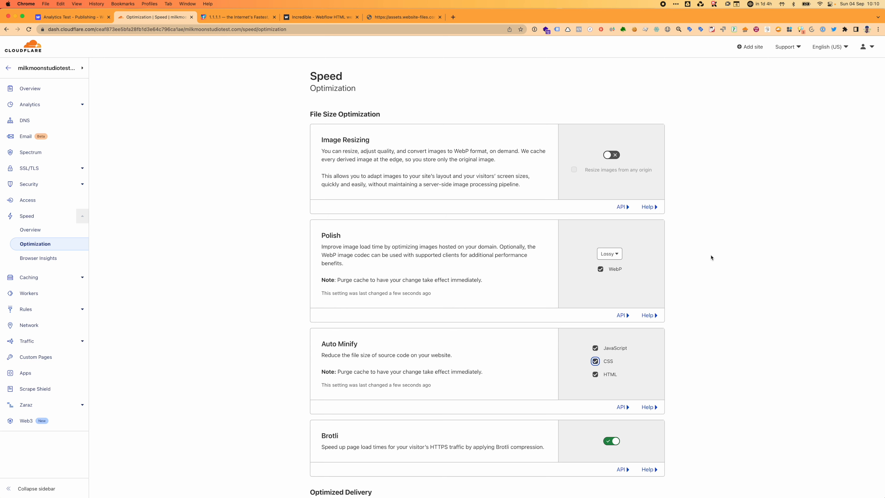
pyautogui.click(692, 268)
# Enable Early Hints and Enhanced HTTP/2 Prioritization under Optimized Delivery.
pyautogui.scroll(-6, 691, 268)
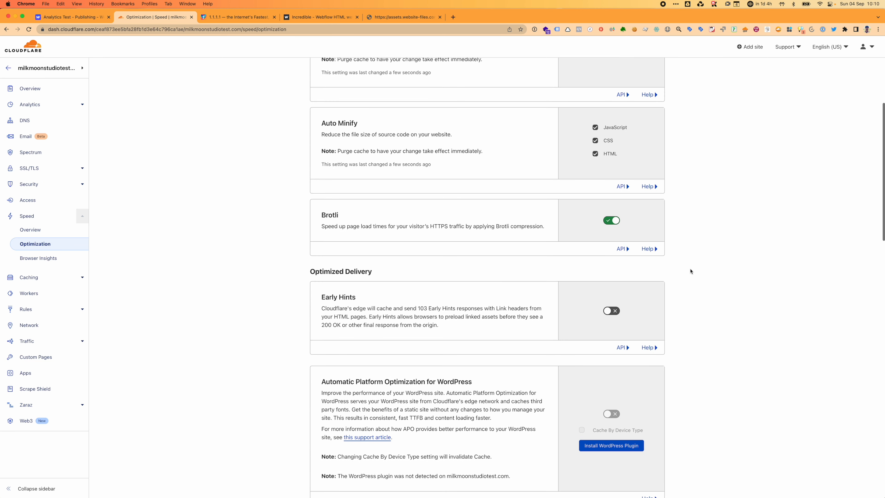
pyautogui.click(611, 315)
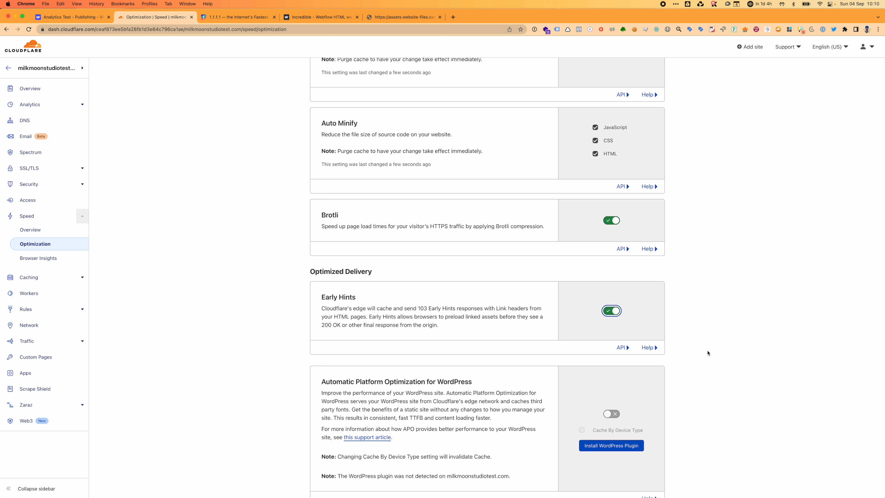
pyautogui.scroll(-6, 707, 353)
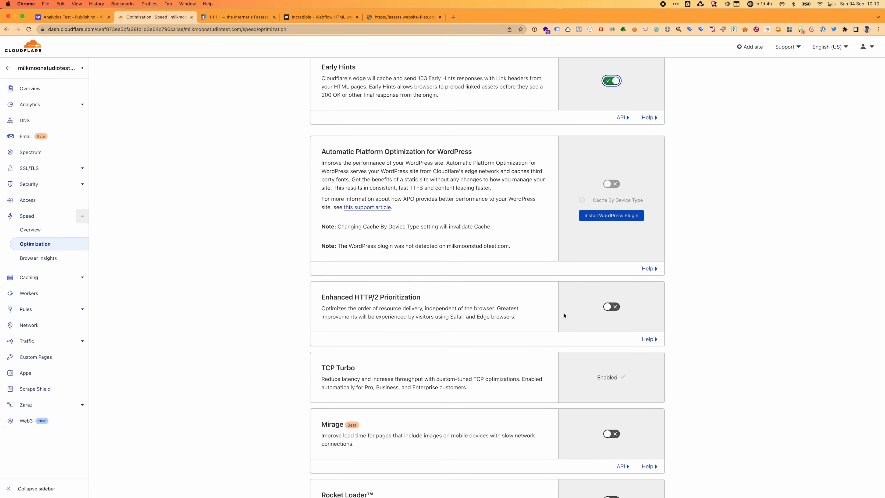
pyautogui.click(608, 308)
# Enable Mirage for images on slow mobile connections and Rocket Loader for pages with JavaScript.
pyautogui.scroll(-5, 675, 323)
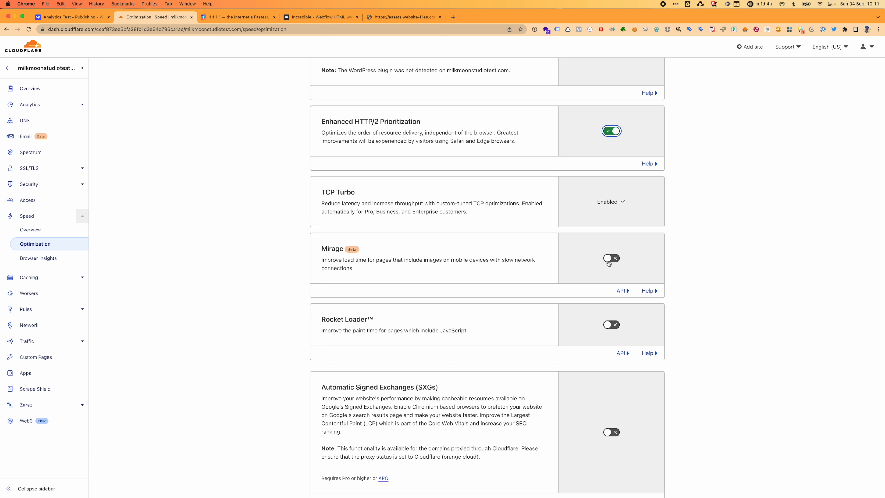
pyautogui.click(608, 261)
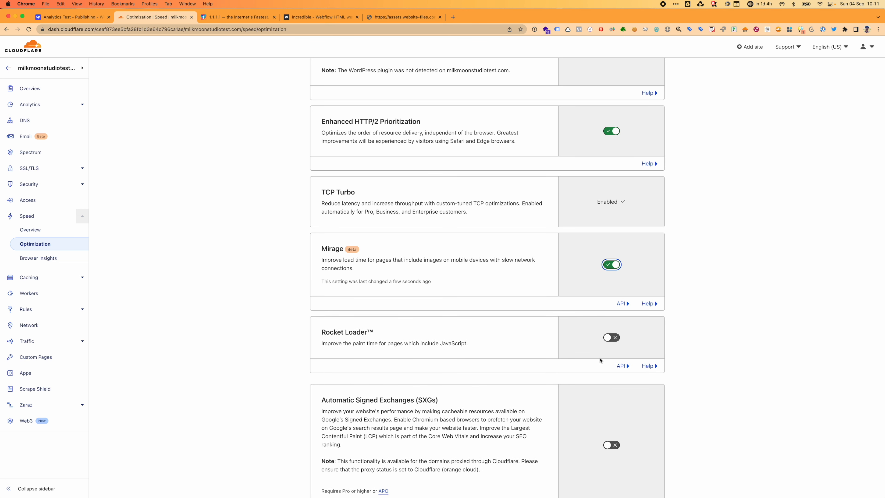
pyautogui.scroll(-2, 600, 360)
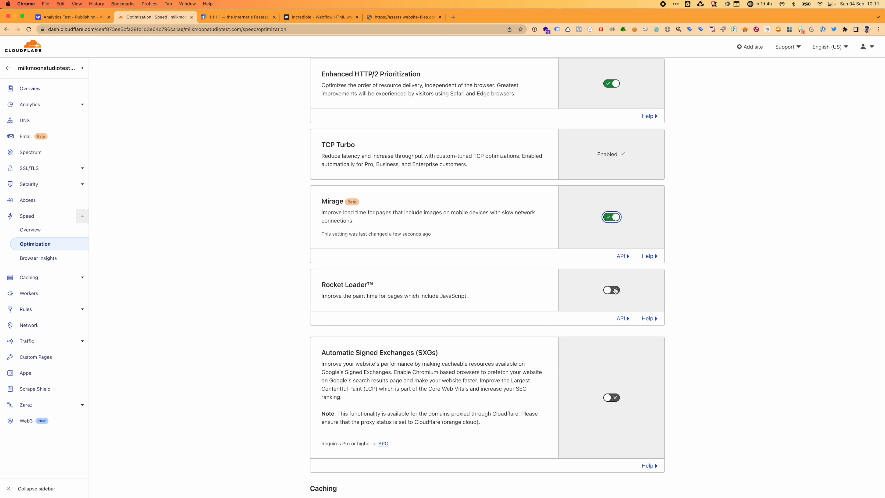
pyautogui.click(606, 290)
# Enable Automatic Signed Exchanges (SXGs) and look over the remaining Caching and Mobile optimization settings.
pyautogui.scroll(-5, 608, 296)
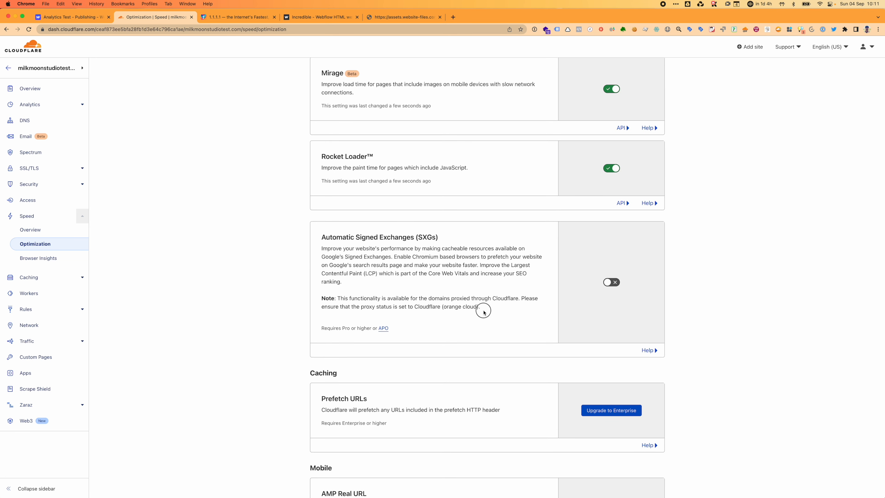
pyautogui.moveTo(479, 306); pyautogui.dragTo(323, 237)
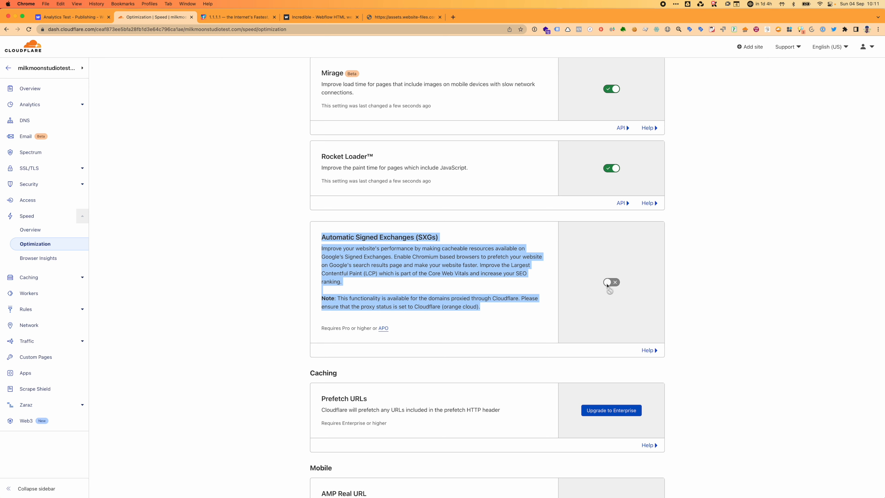
pyautogui.scroll(-2, 585, 340)
pyautogui.scroll(-5, 586, 340)
pyautogui.scroll(4, 586, 340)
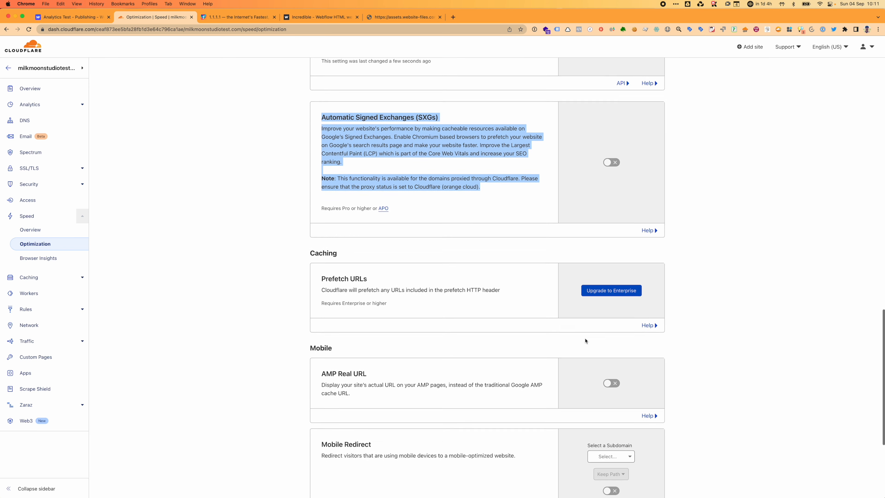
pyautogui.scroll(-3, 574, 391)
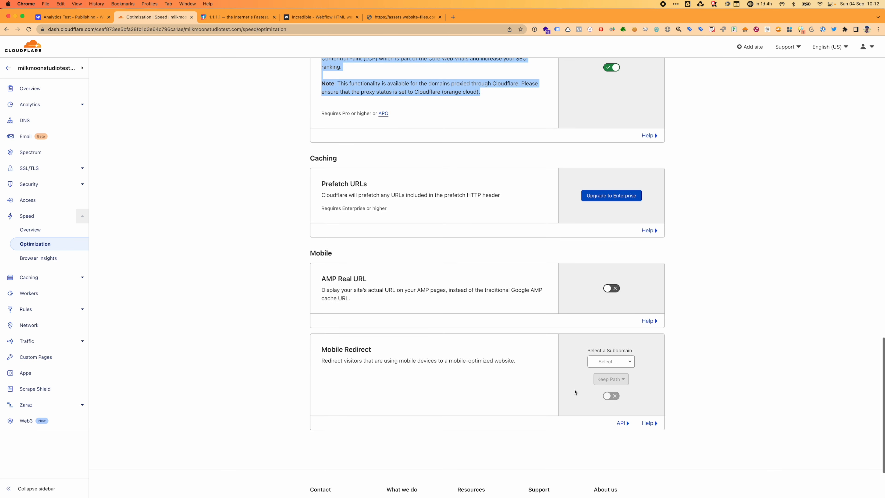
pyautogui.scroll(20, 492, 326)
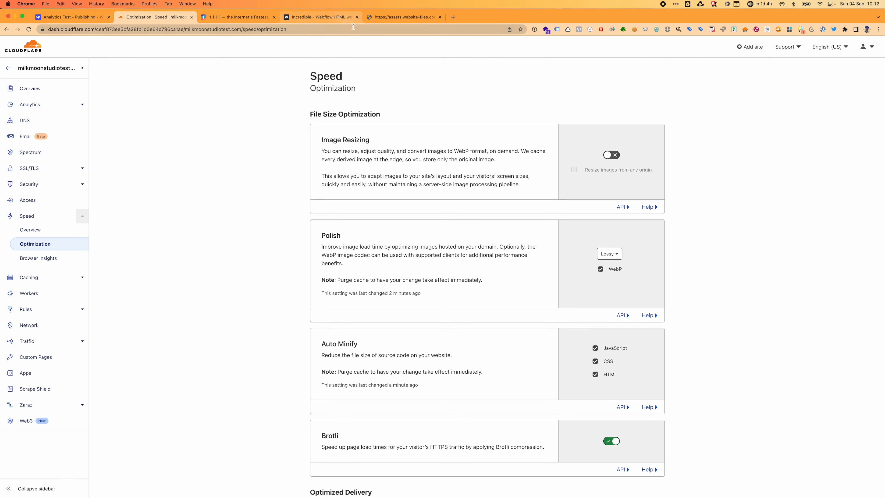
# Close the SVG asset page, view the test site's existing Dr.FLARE statistics, and close the milkmoonstudiotest.com page.
pyautogui.click(387, 17)
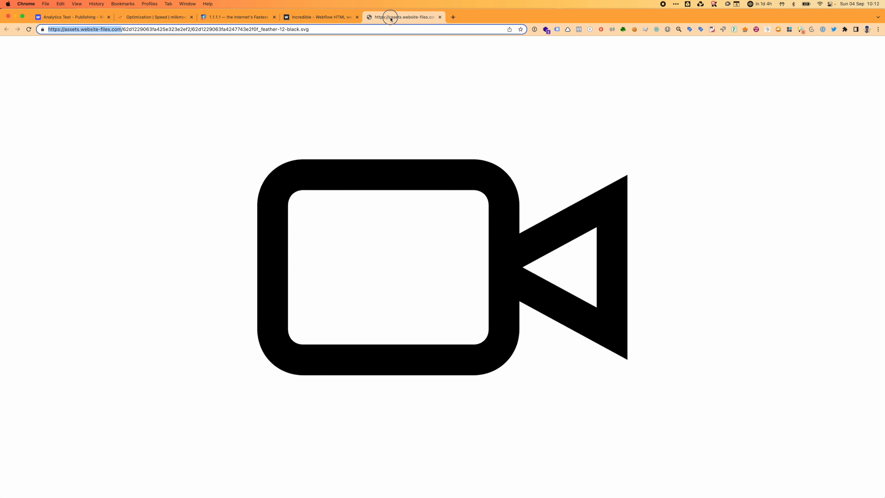
pyautogui.click(440, 17)
pyautogui.hotkey('ctrl', 'Up')
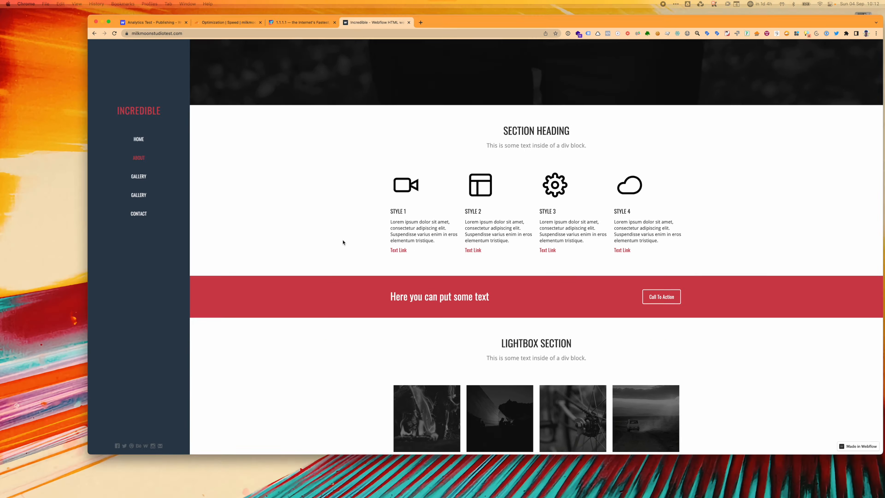
pyautogui.click(194, 421)
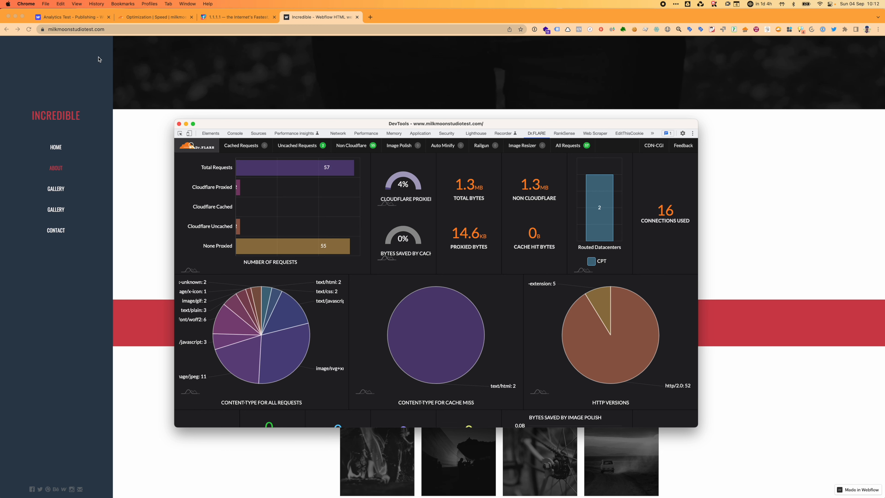
pyautogui.click(30, 3)
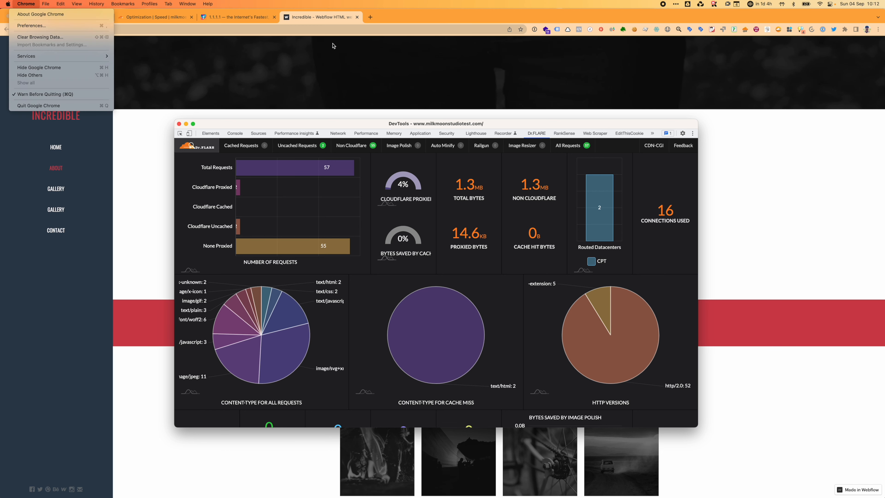
pyautogui.click(357, 18)
pyautogui.click(357, 17)
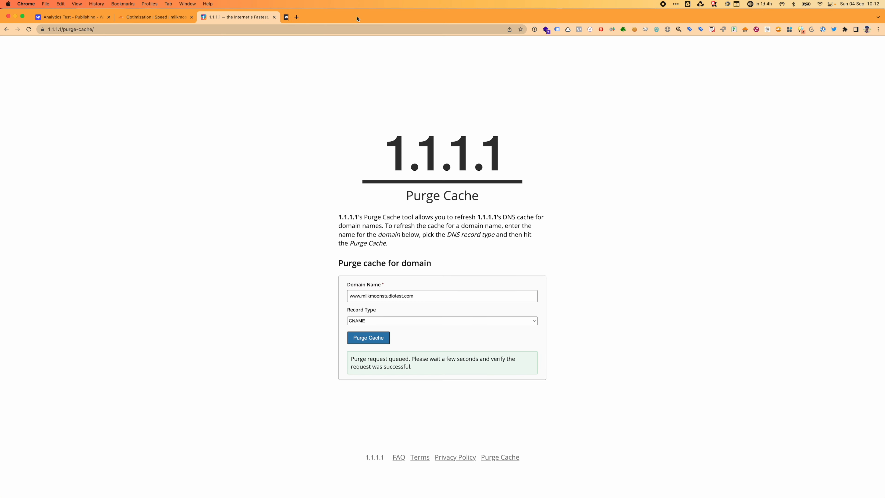
# Clear the browser's cached images and files for all time.
pyautogui.click(47, 4)
pyautogui.moveTo(26, 3)
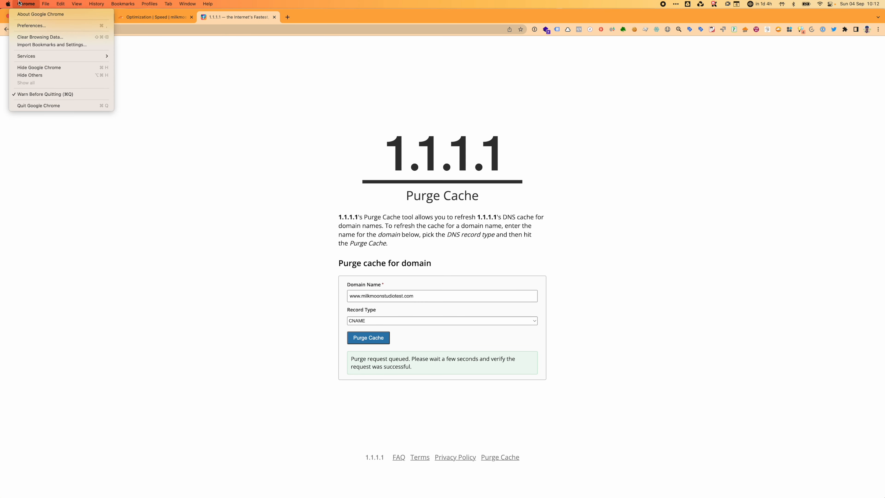
pyautogui.click(26, 37)
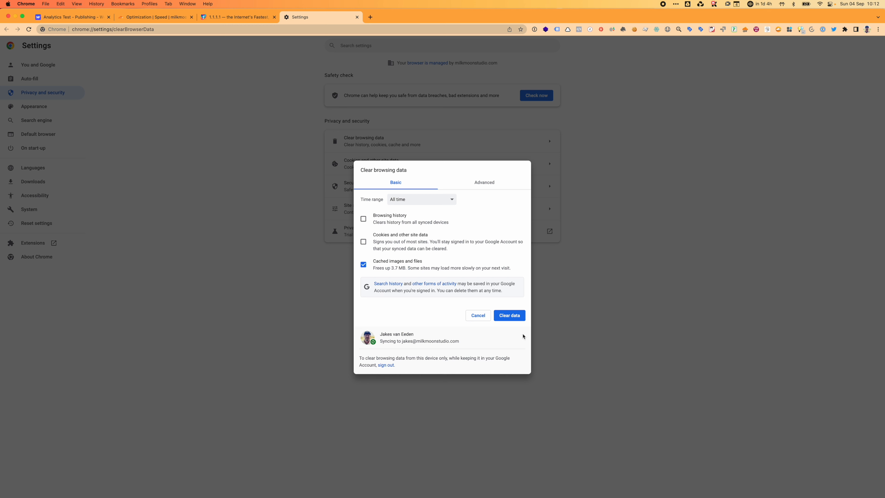
pyautogui.click(512, 315)
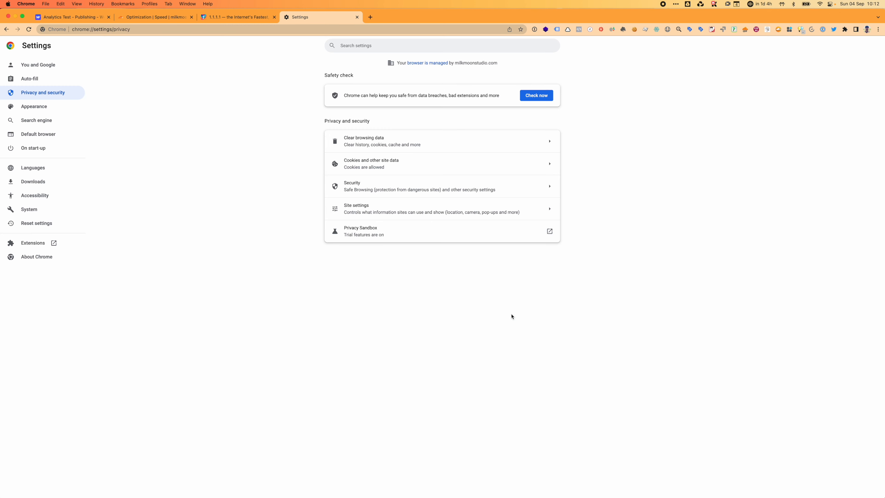
# Run a web search for "zfgd" as a placeholder page and open Dr.FLARE in Developer Tools.
pyautogui.click(292, 29)
pyautogui.write('zfgd')
pyautogui.press('Return')
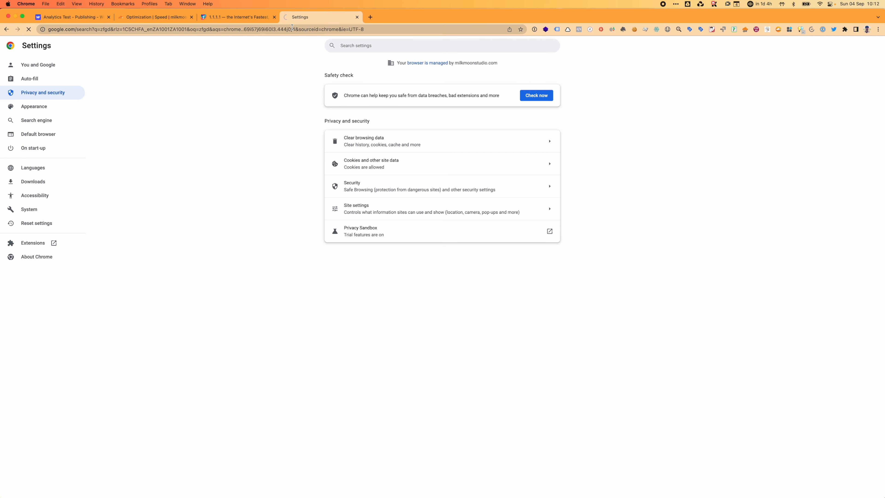
pyautogui.click(76, 4)
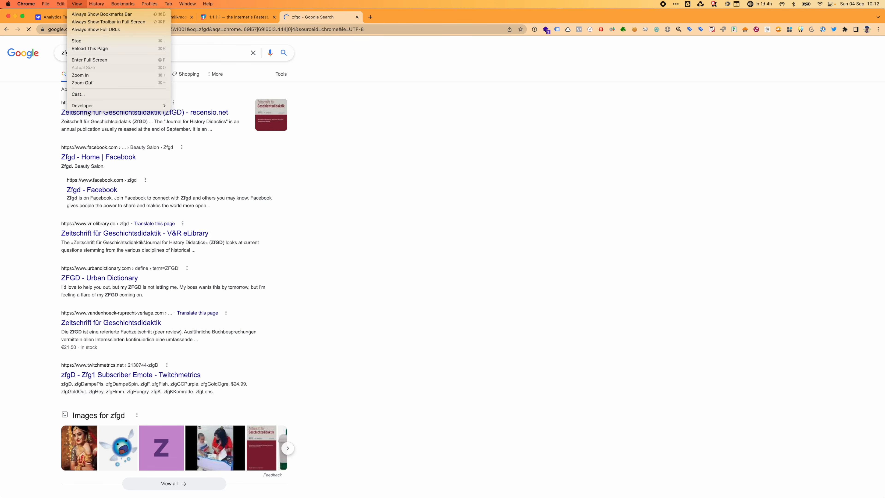
pyautogui.moveTo(87, 105)
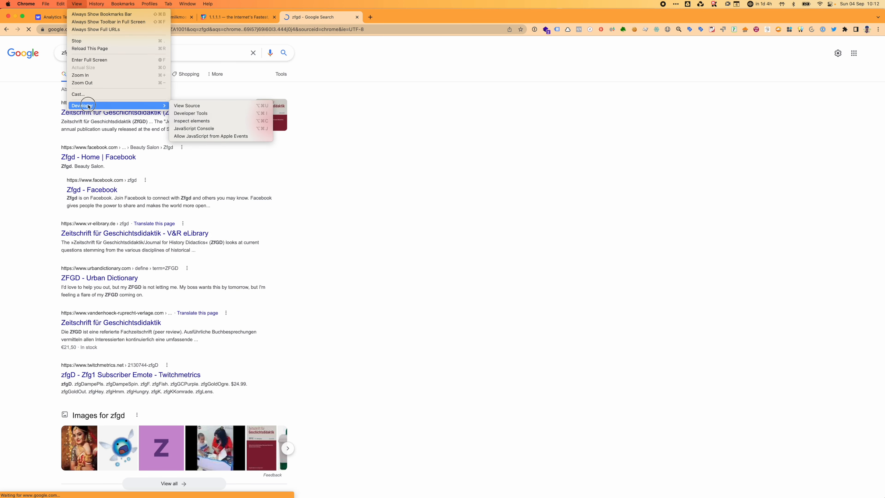
pyautogui.click(190, 115)
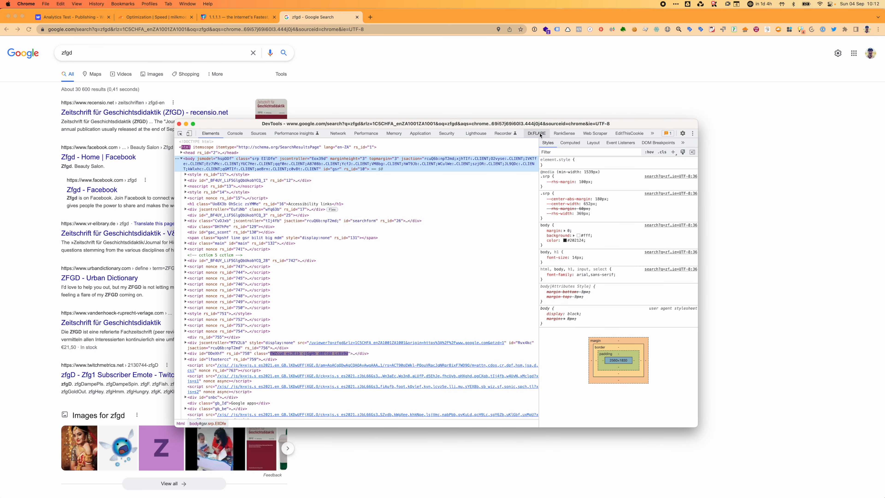
pyautogui.click(540, 135)
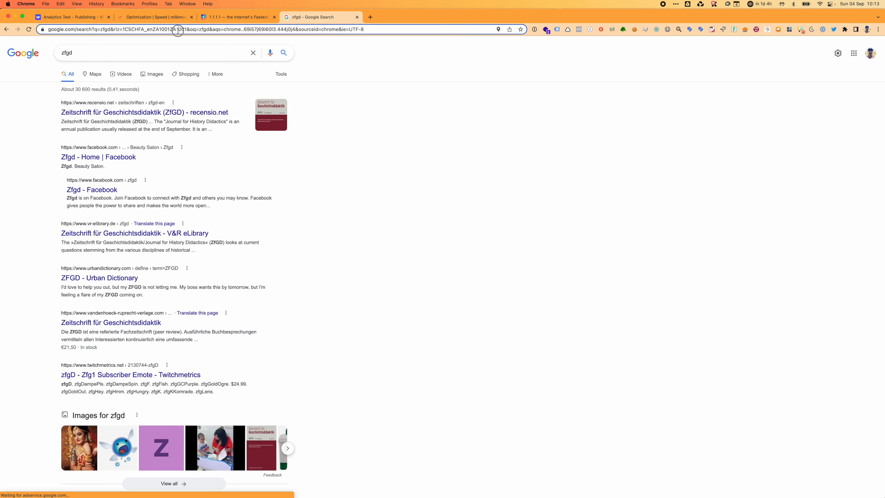
# Load milkmoonstudiotest.com in place of the search results and bring forward the Developer Tools window with its Dr.FLARE statistics.
pyautogui.click(178, 29)
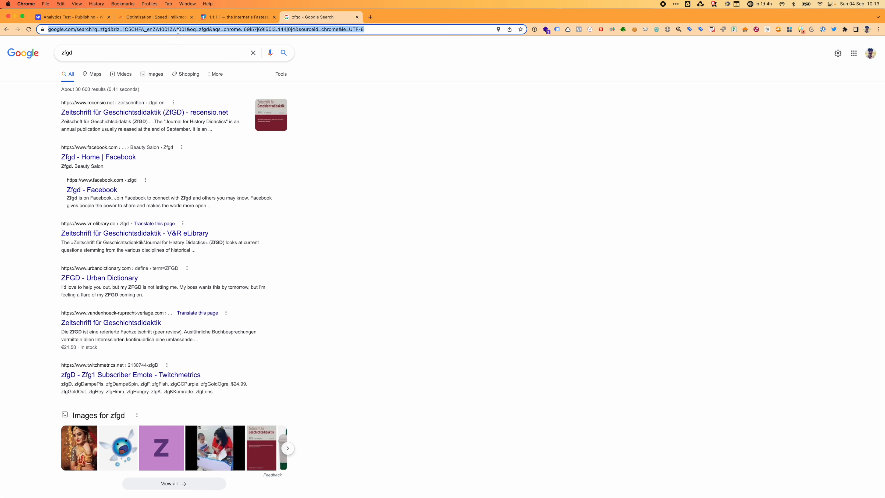
pyautogui.write('milkmoonstudiotest.com')
pyautogui.press('Return')
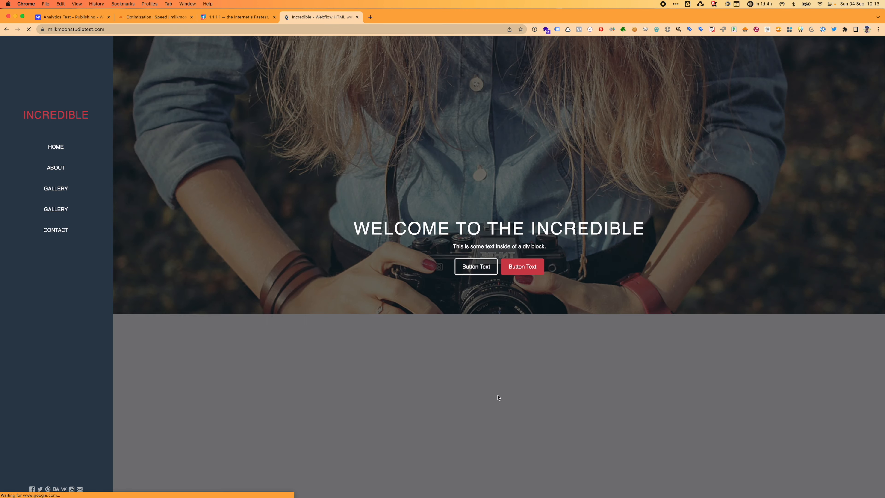
pyautogui.hotkey('ctrl', 'Up')
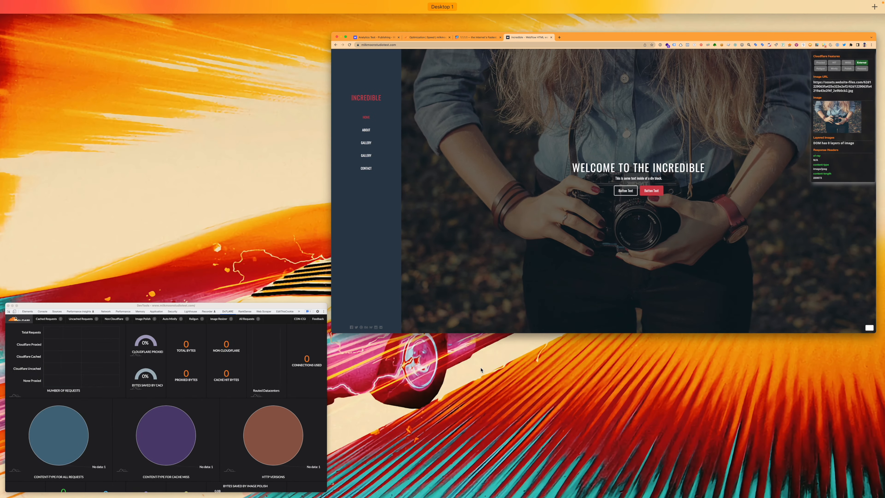
pyautogui.click(220, 407)
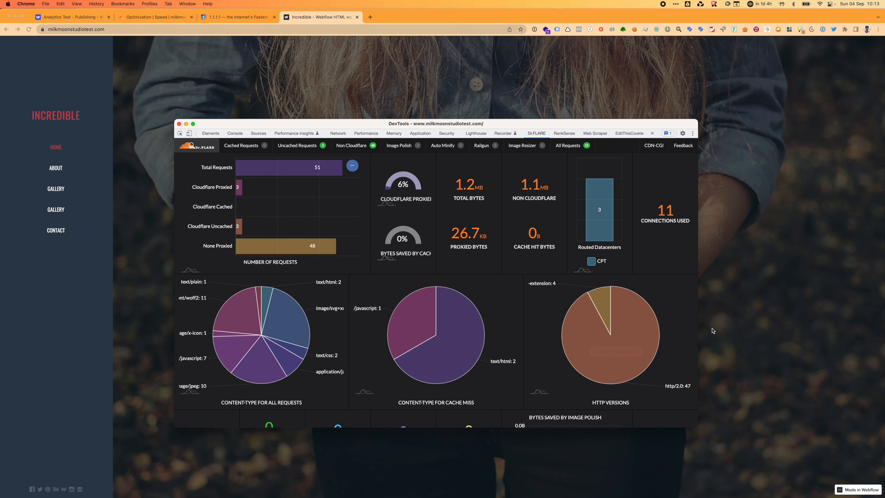
# Examine the Dr.FLARE request statistics while browsing the whole test site page, including its gallery images.
pyautogui.scroll(-15, 713, 330)
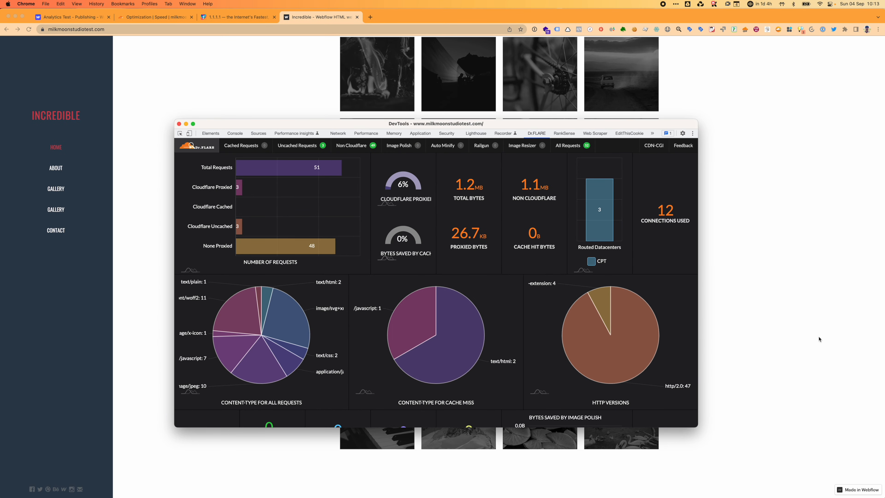
pyautogui.scroll(5, 809, 332)
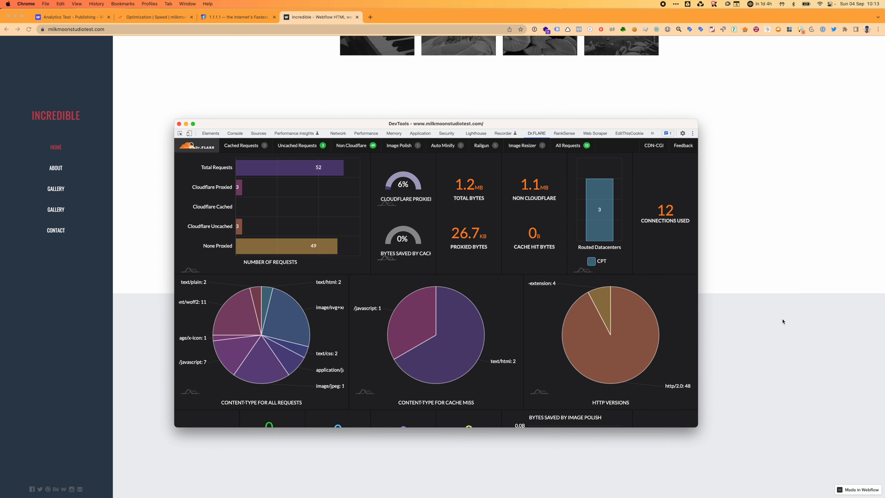
pyautogui.scroll(10, 782, 321)
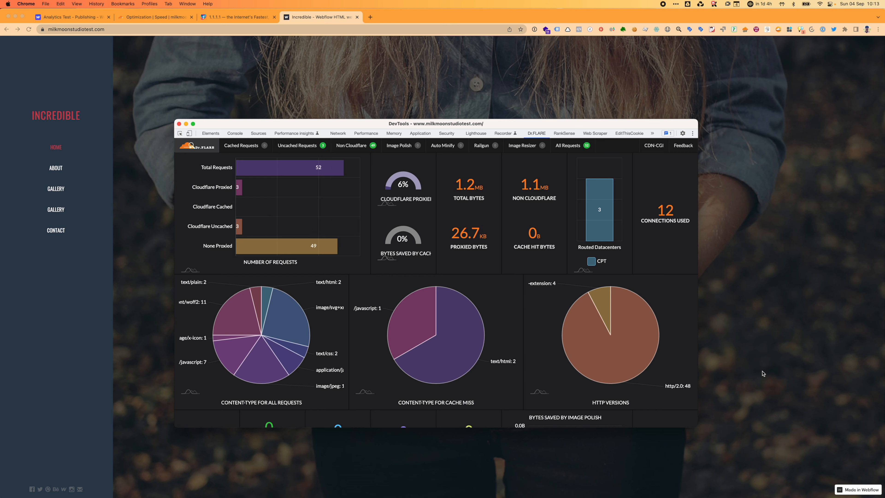
pyautogui.scroll(-5, 741, 397)
pyautogui.scroll(-5, 741, 397)
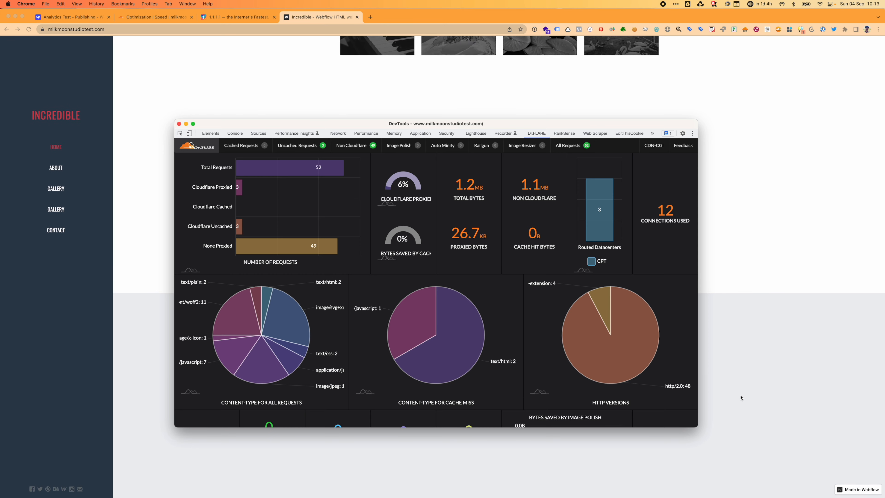
pyautogui.scroll(10, 741, 397)
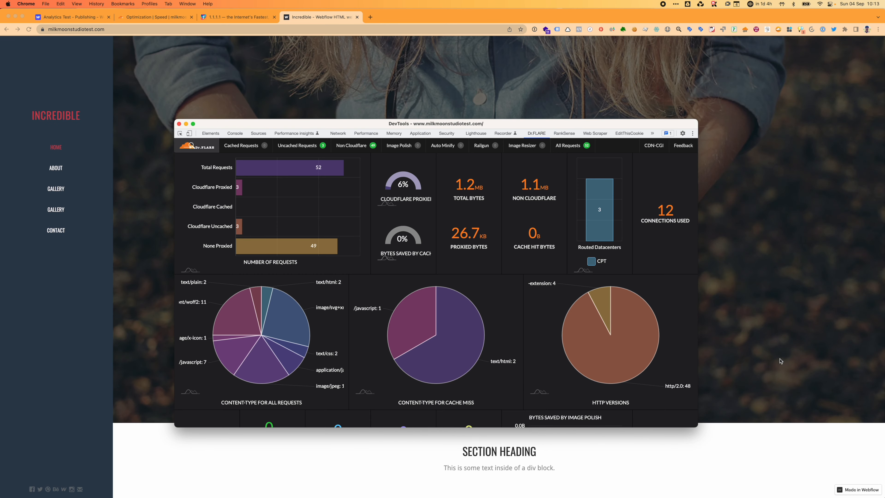
pyautogui.scroll(-10, 781, 351)
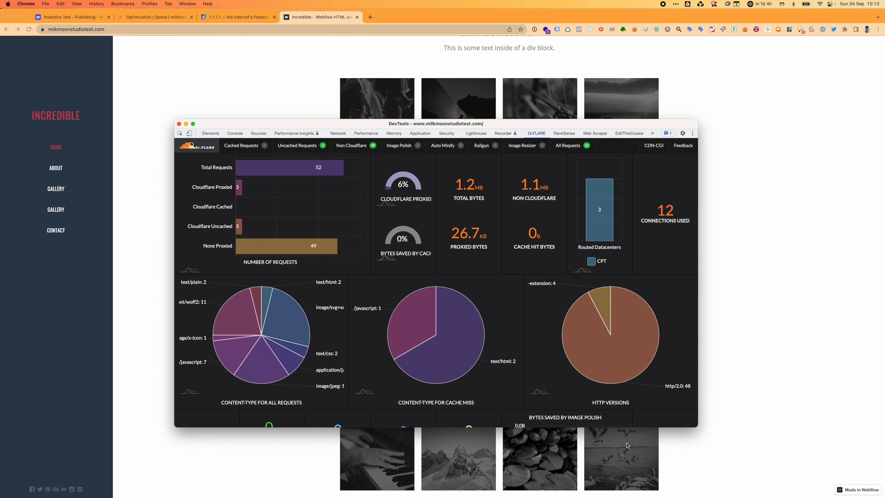
pyautogui.click(627, 445)
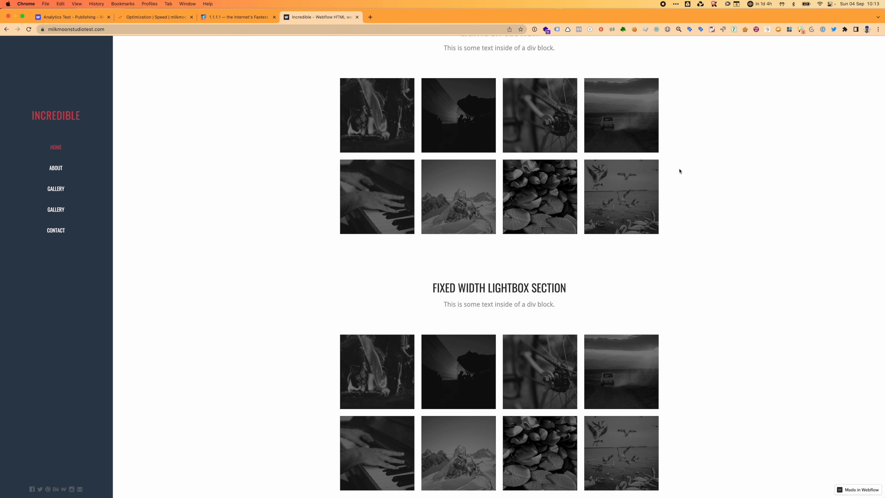
pyautogui.scroll(10, 550, 129)
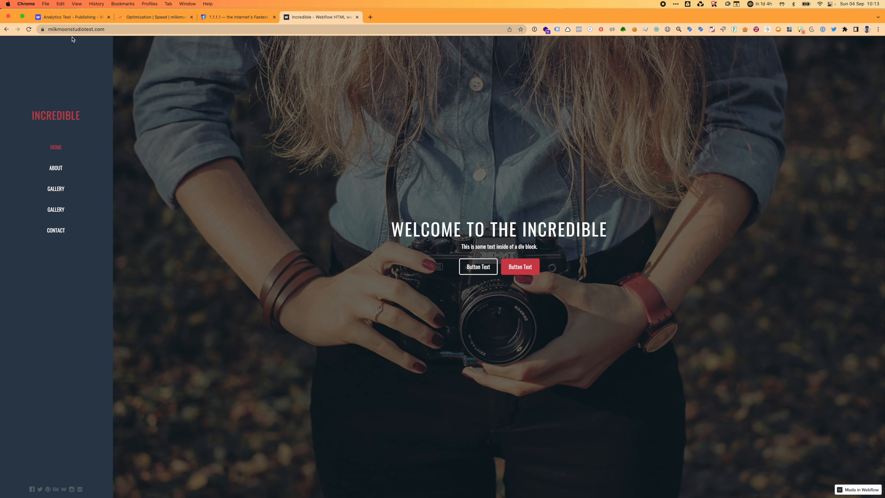
# Search Cloudflare Apps for "Cassette" and open the app's installation preview for milkmoonstudiotest.com.
pyautogui.click(155, 17)
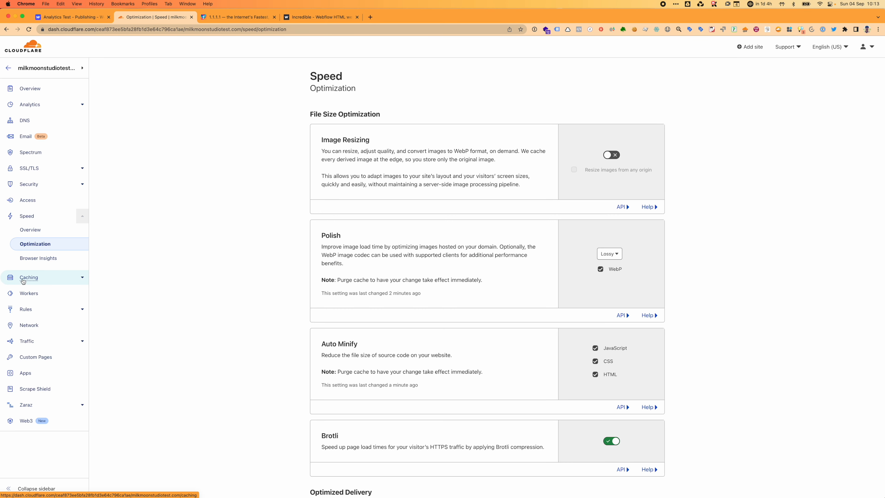
pyautogui.click(25, 373)
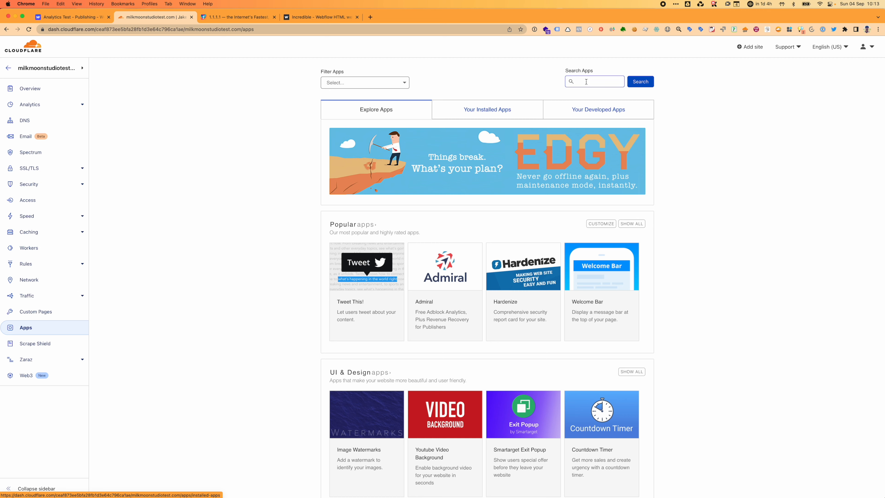
pyautogui.click(595, 82)
pyautogui.write('Cassette')
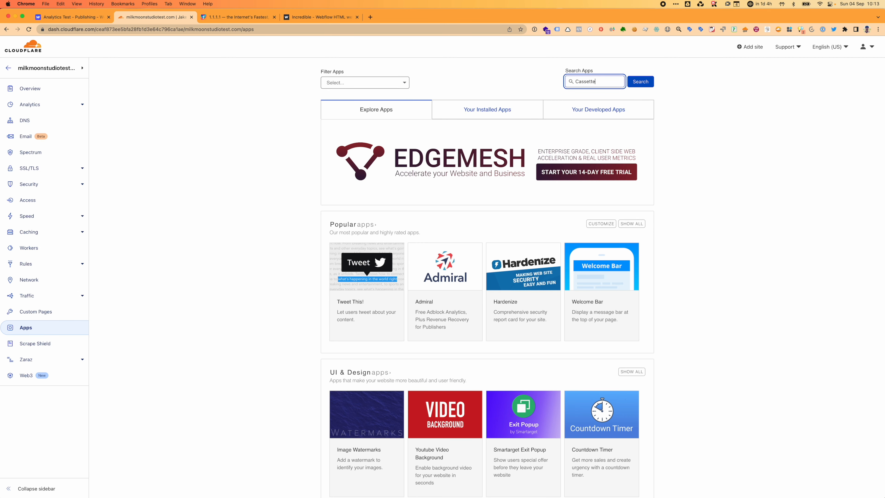
pyautogui.press('Return')
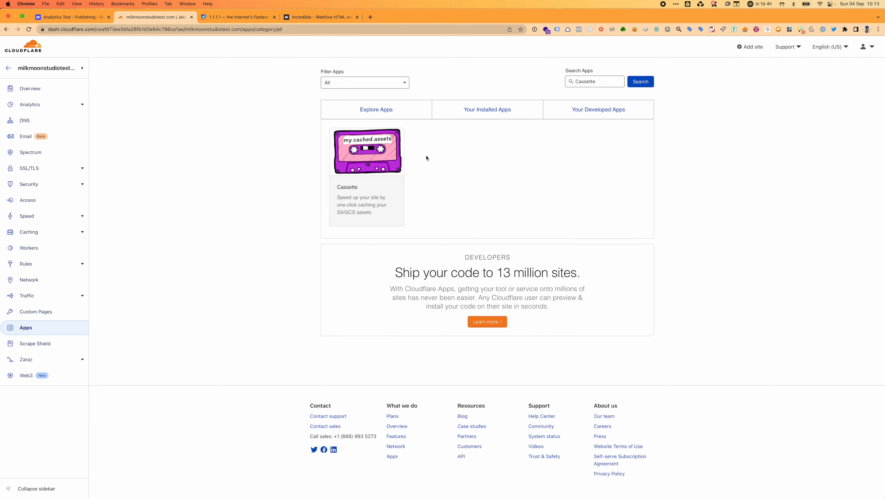
pyautogui.click(387, 163)
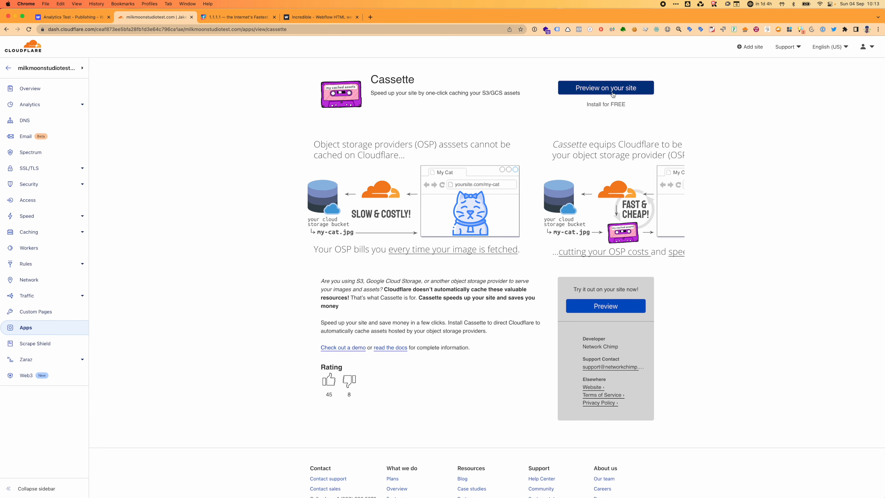
pyautogui.click(612, 93)
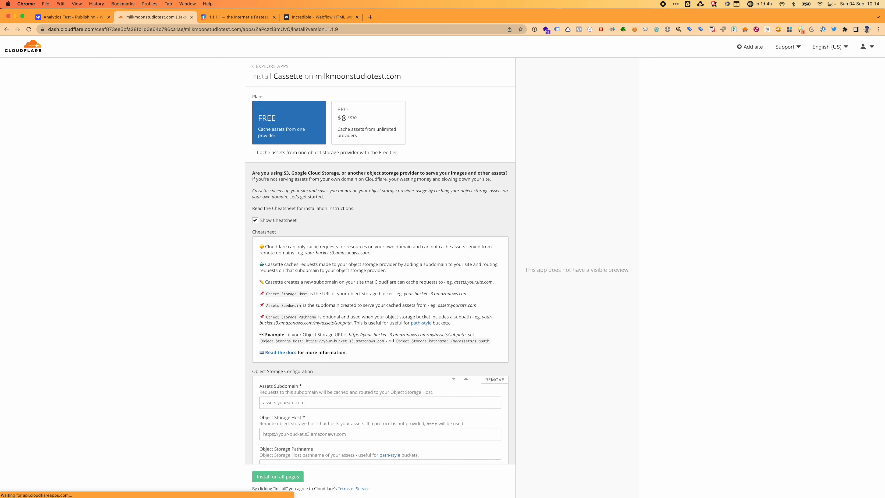
# Set Cassette's Assets Subdomain to assets.milkmoonstudiotest.com in the Object Storage Configuration.
pyautogui.scroll(-10, 339, 293)
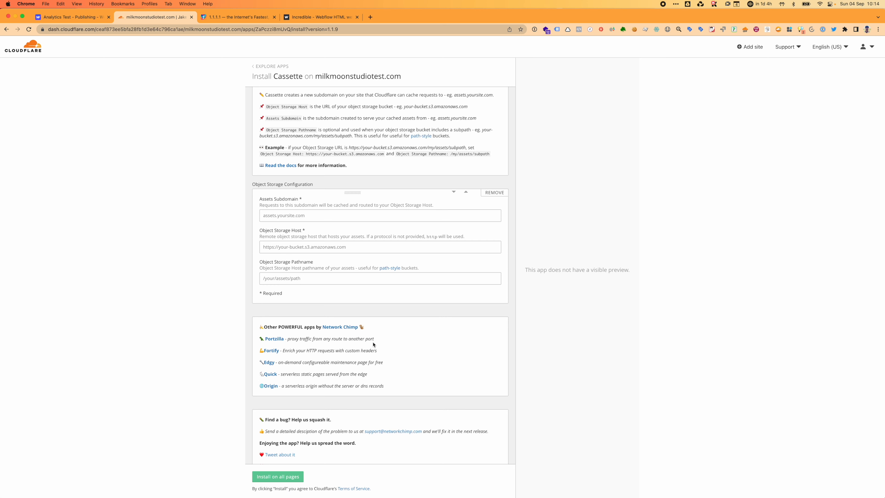
pyautogui.click(289, 218)
pyautogui.write('a')
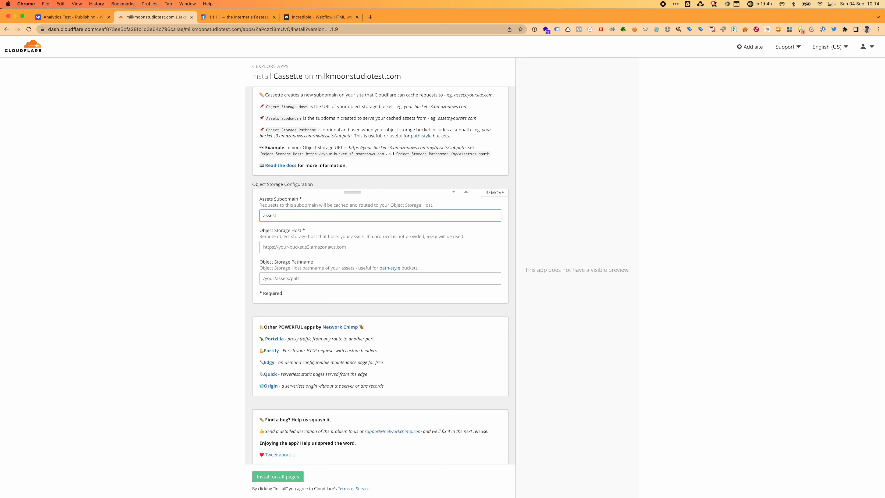
pyautogui.write('ssest')
pyautogui.press('BackSpace')
pyautogui.press('BackSpace')
pyautogui.write('ts.milkm')
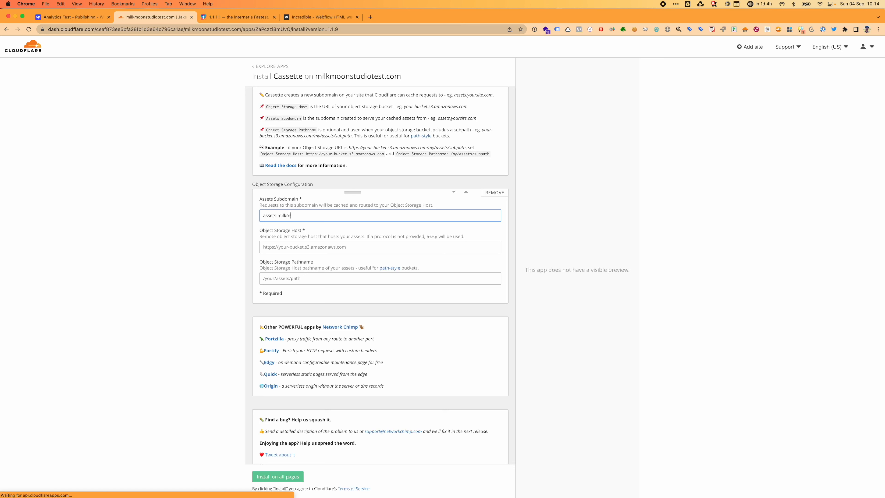
pyautogui.write('oonstudiotest.com')
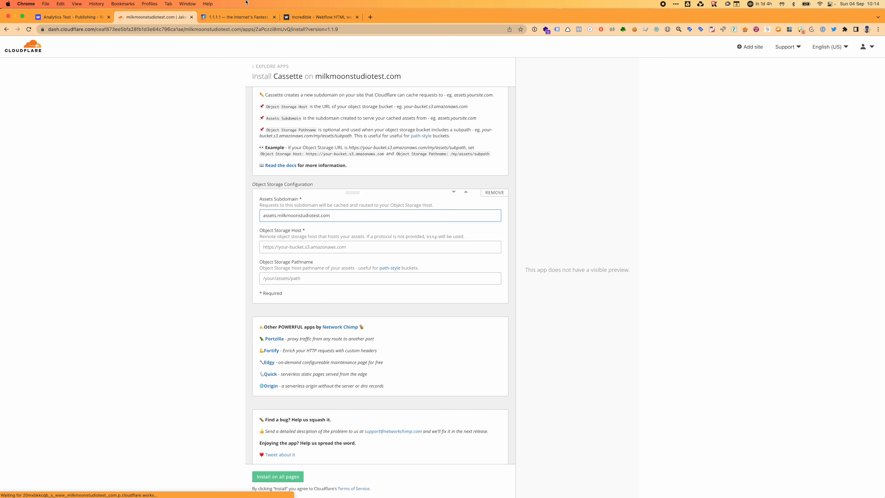
# Return to the test site and bring up the link and image options for the first Lightbox Section image, the fire photo.
pyautogui.click(321, 19)
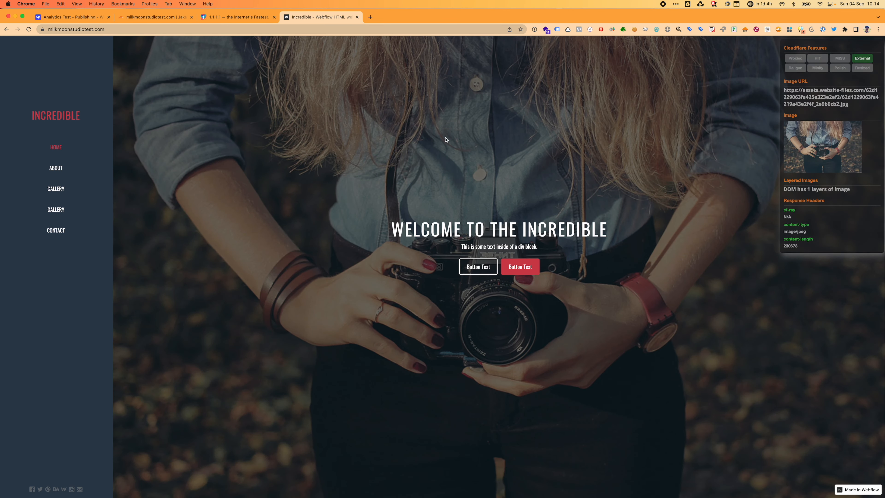
pyautogui.rightClick(483, 137)
pyautogui.click(380, 202)
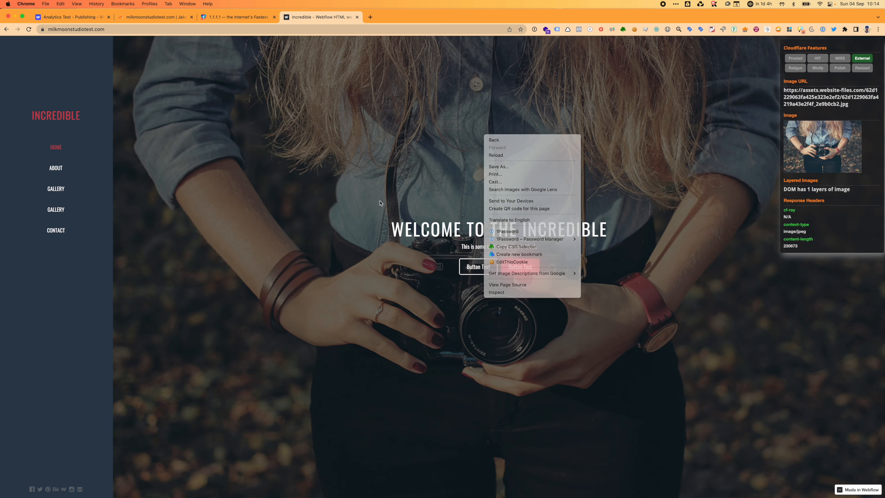
pyautogui.scroll(-20, 380, 202)
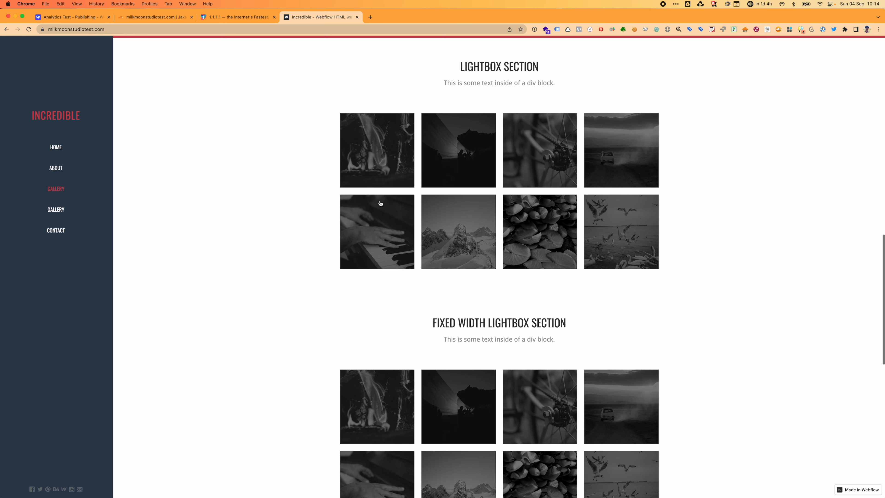
pyautogui.rightClick(378, 156)
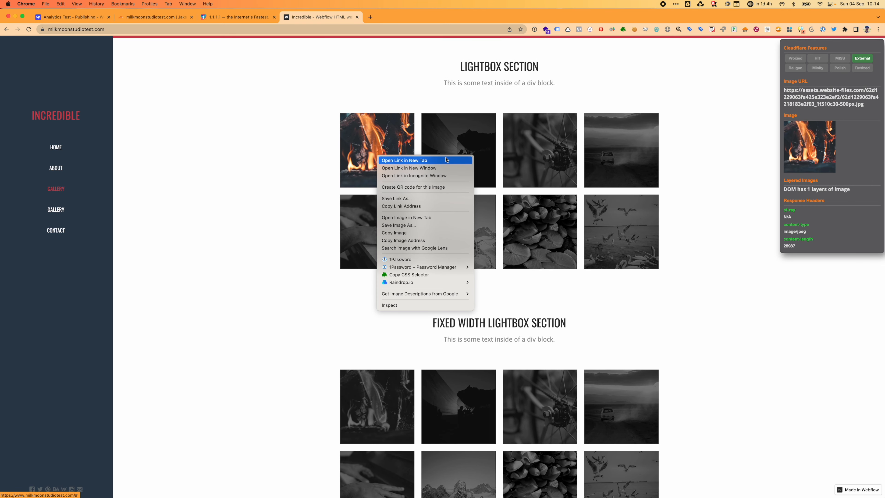
pyautogui.click(446, 160)
pyautogui.click(404, 17)
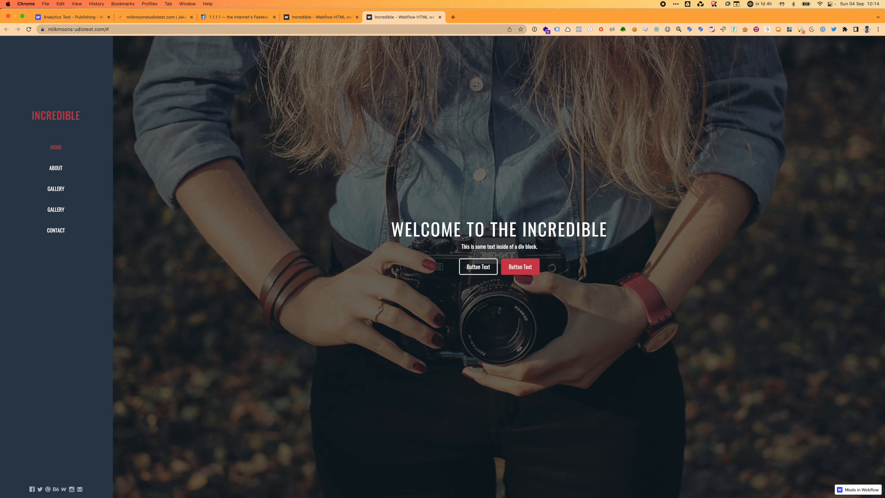
pyautogui.click(439, 16)
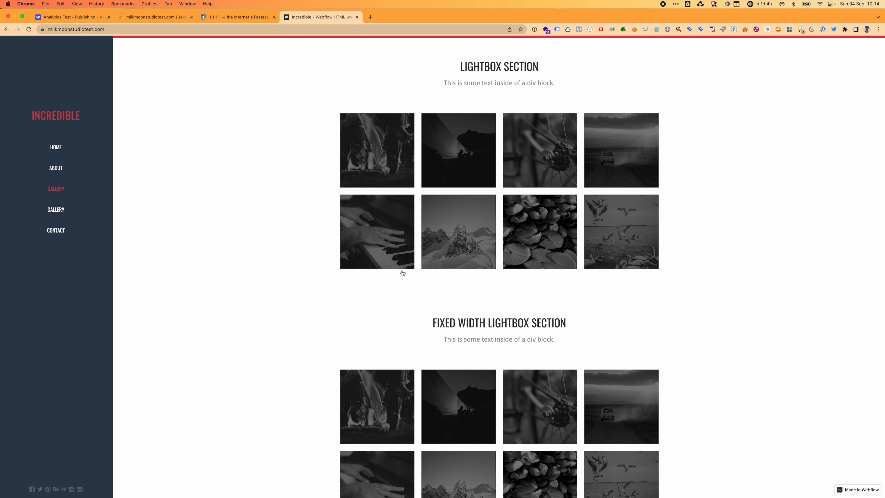
pyautogui.scroll(7, 377, 239)
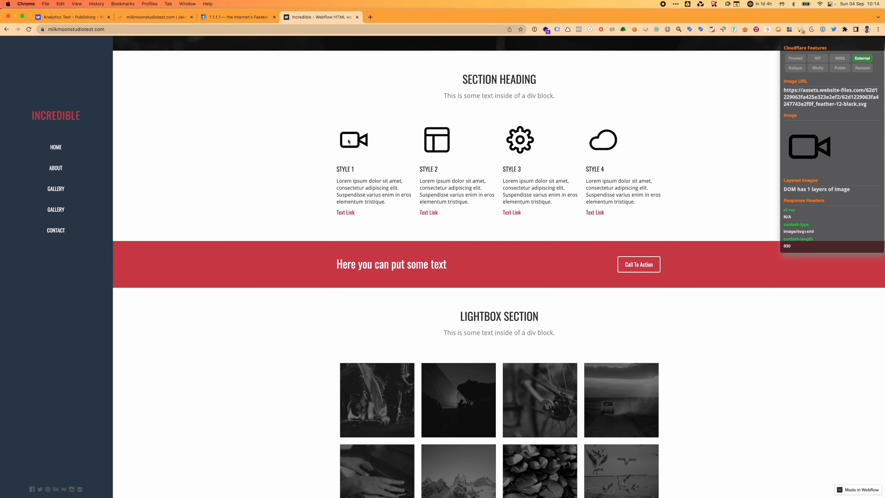
pyautogui.rightClick(349, 141)
pyautogui.click(352, 144)
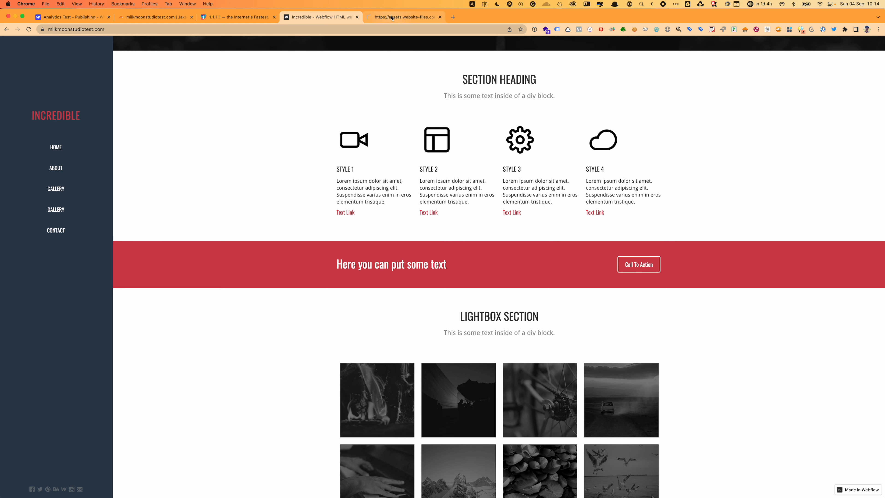
pyautogui.click(391, 17)
pyautogui.click(92, 32)
pyautogui.press('Left')
pyautogui.moveTo(123, 29); pyautogui.dragTo(34, 31)
pyautogui.press('cmd+c')
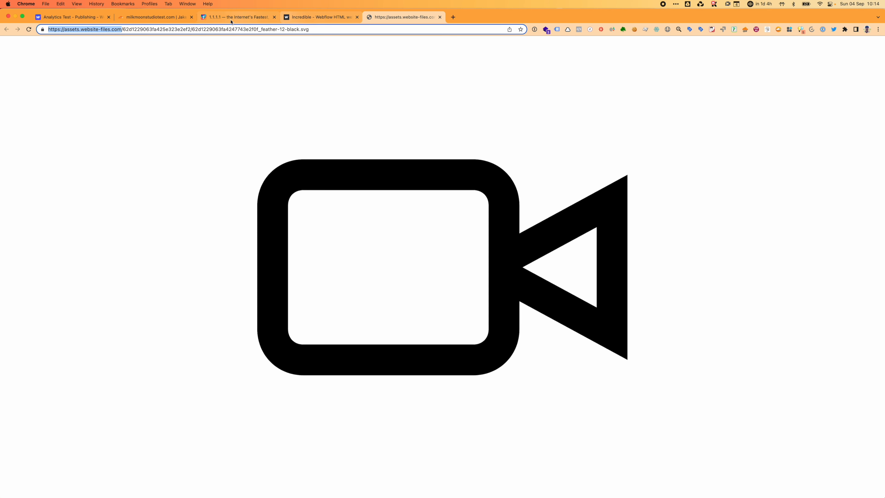
pyautogui.click(159, 18)
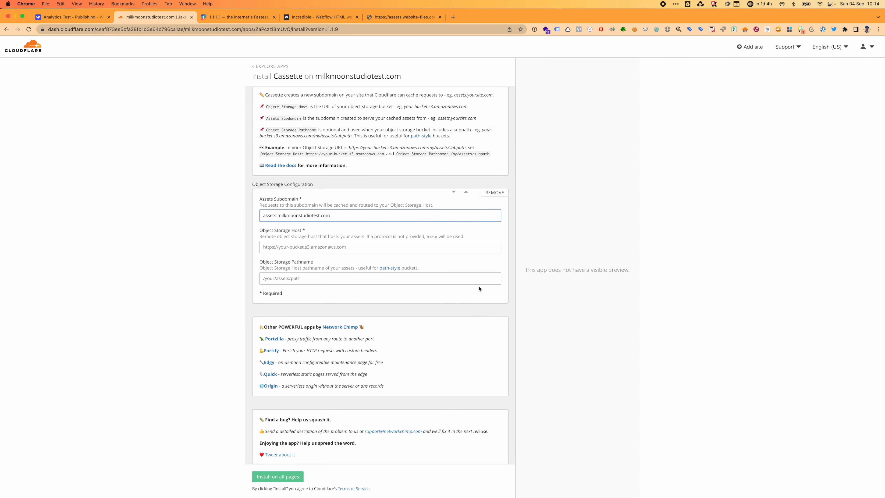
pyautogui.click(282, 245)
pyautogui.press('cmd+v')
pyautogui.click(498, 320)
pyautogui.scroll(-2, 498, 320)
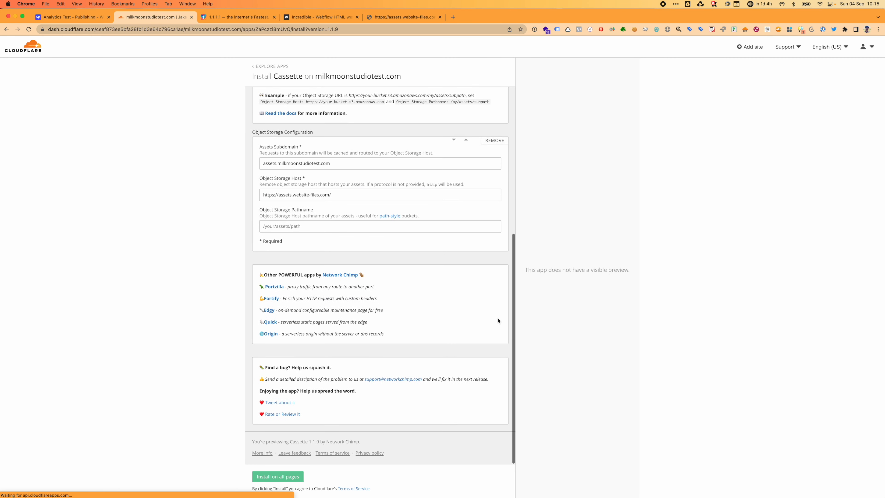
pyautogui.click(284, 476)
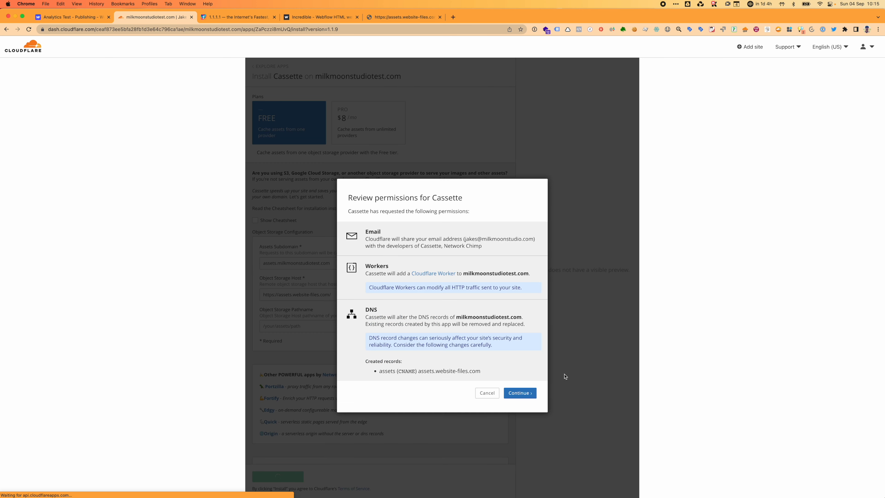
pyautogui.click(487, 393)
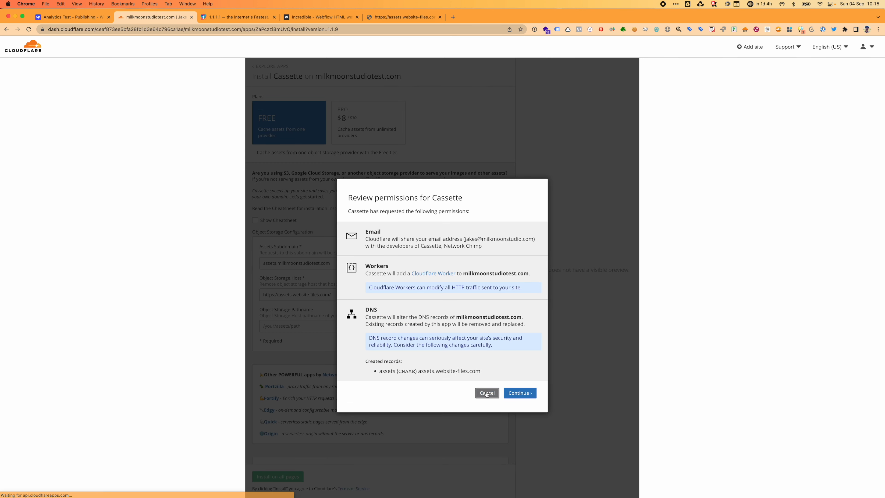
pyautogui.click(344, 290)
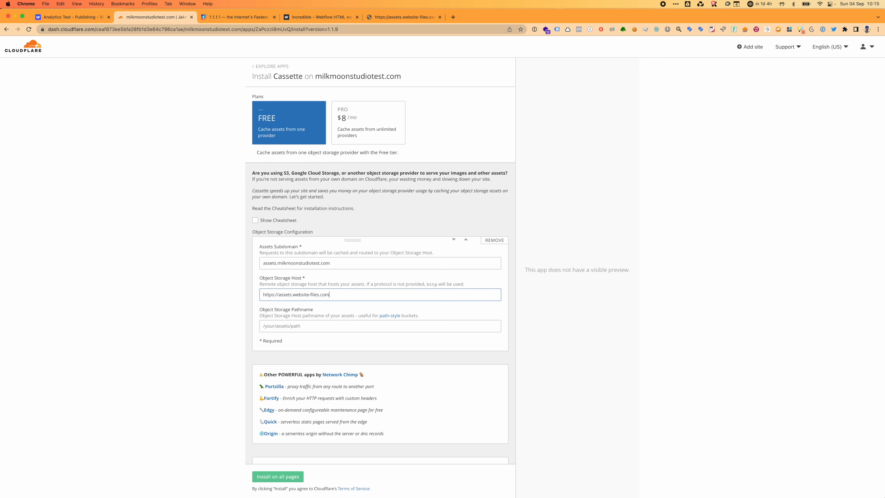
pyautogui.click(274, 477)
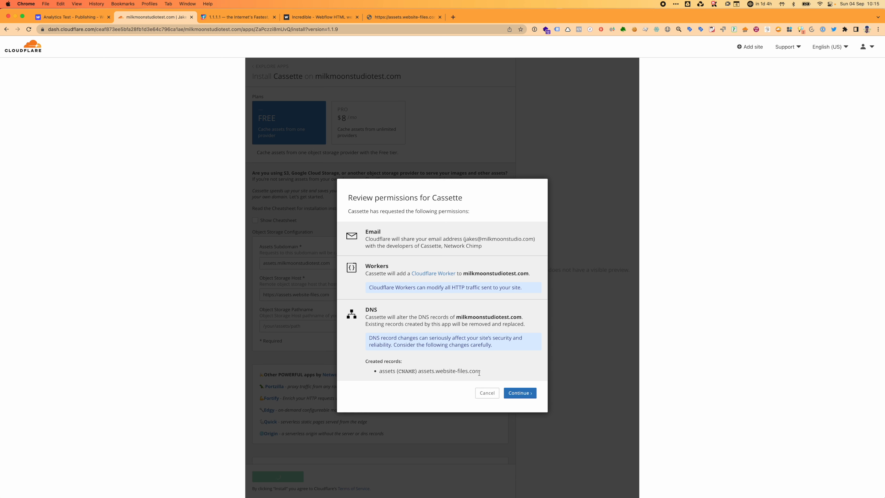
pyautogui.moveTo(481, 370); pyautogui.dragTo(419, 371)
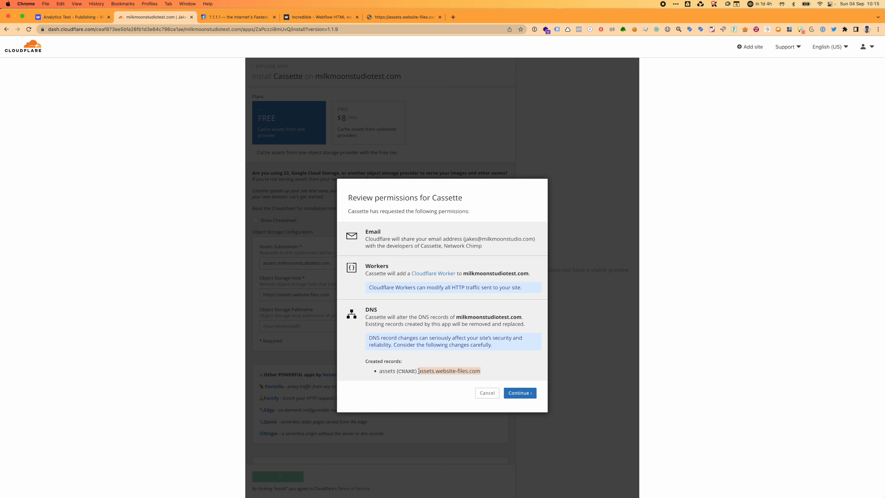
pyautogui.click(528, 393)
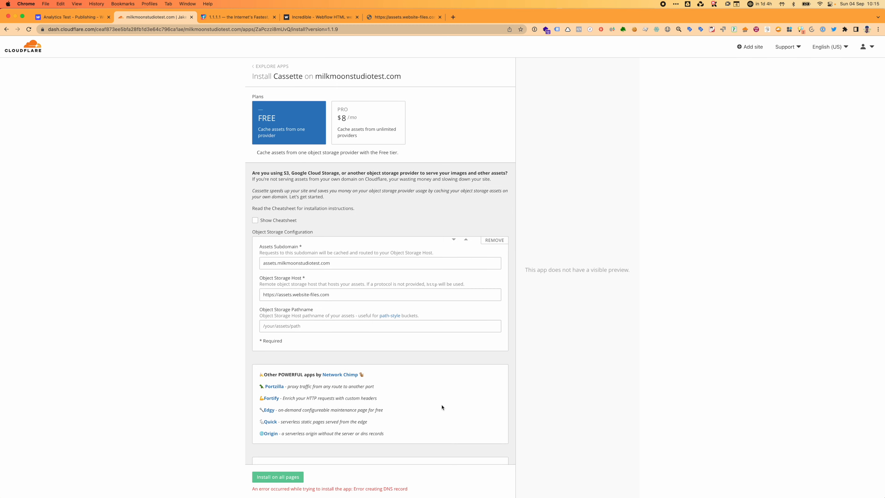
pyautogui.scroll(-3, 442, 407)
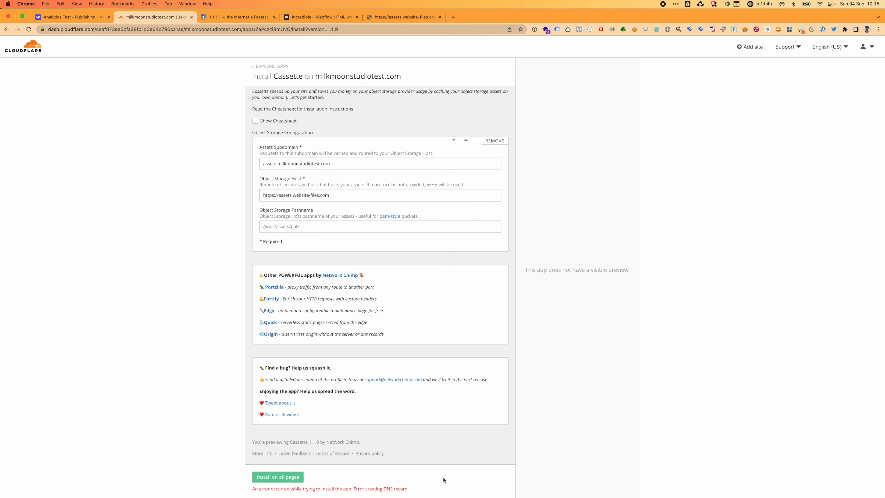
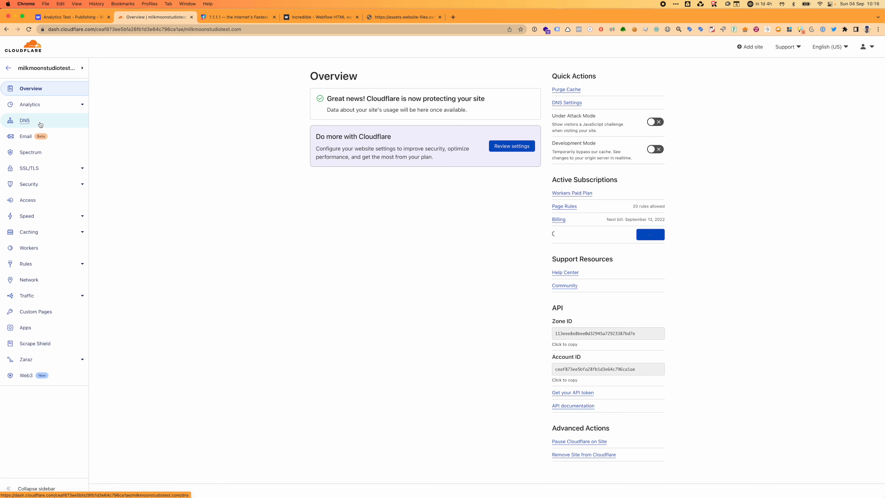
# Start a new CNAME record named assets in the DNS settings of milkmoonstudiotest.com.
pyautogui.click(40, 125)
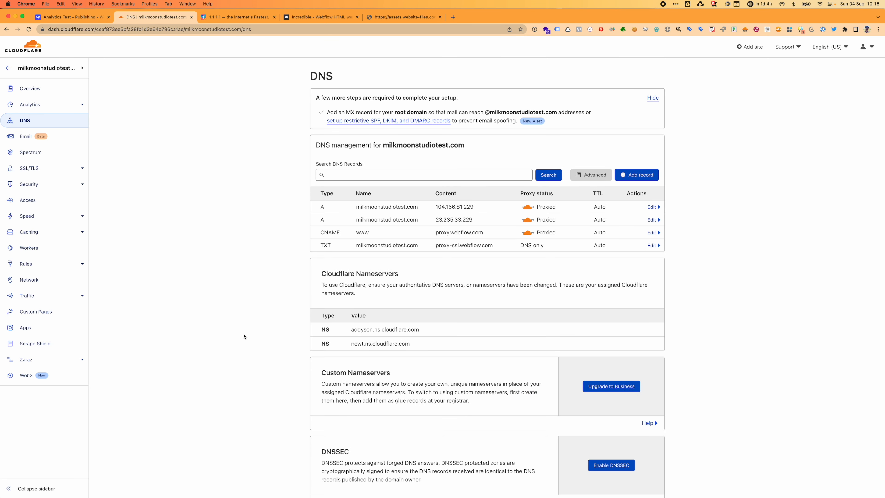
pyautogui.click(637, 176)
pyautogui.click(340, 213)
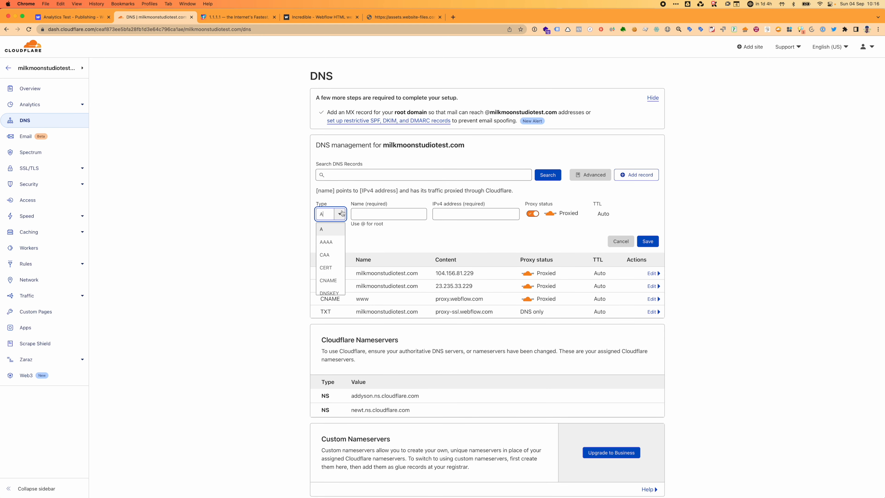
pyautogui.click(337, 280)
pyautogui.click(395, 215)
pyautogui.write('assets')
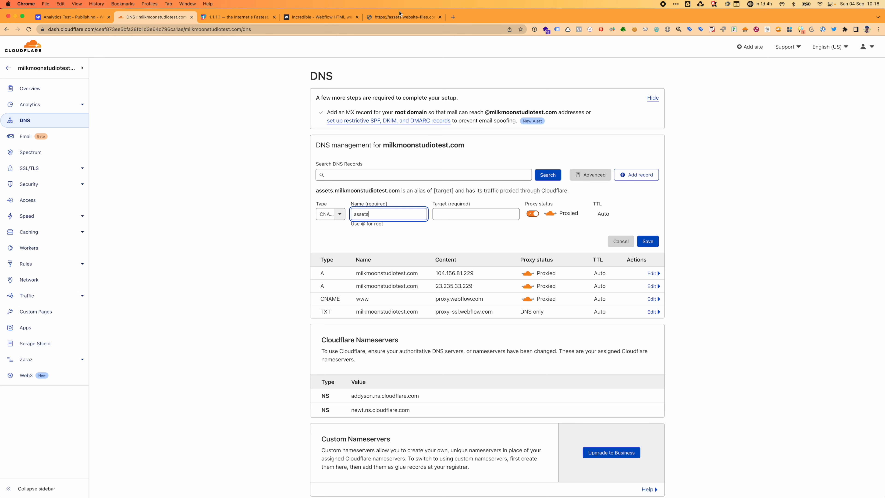
# Set the assets record's target to assets.website-files.com, without protocol or trailing slash, and save the record.
pyautogui.click(387, 17)
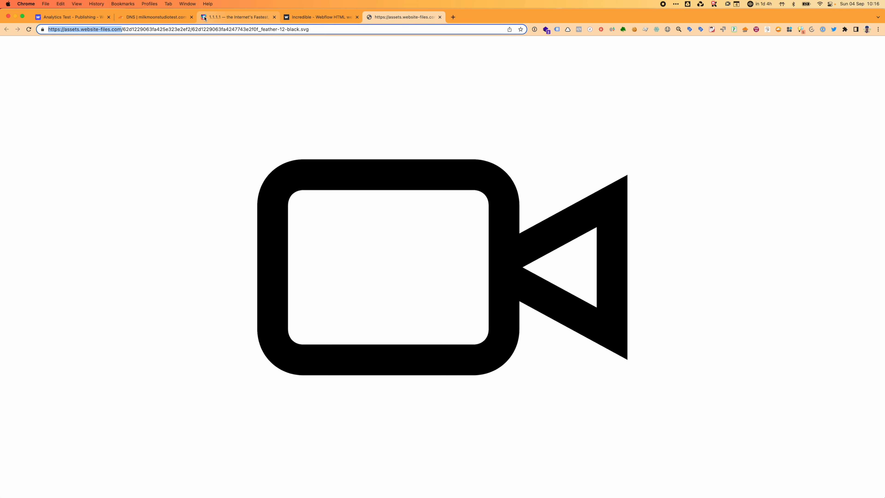
pyautogui.click(70, 17)
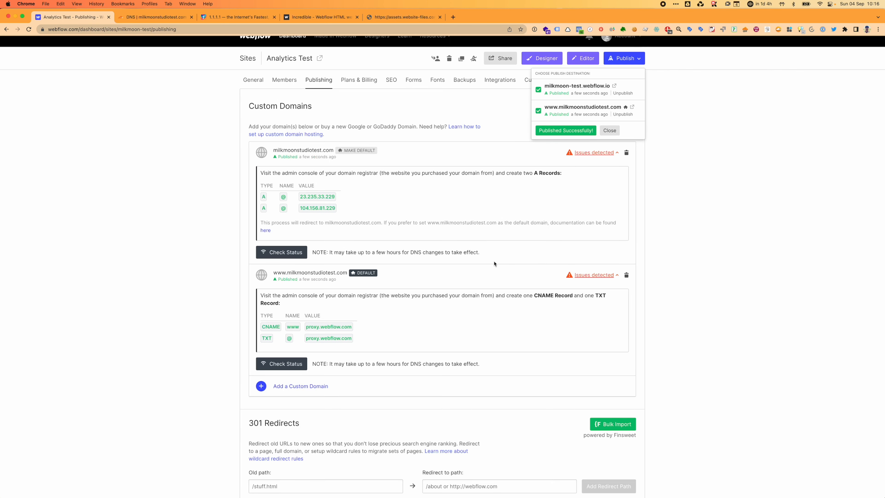
pyautogui.click(153, 17)
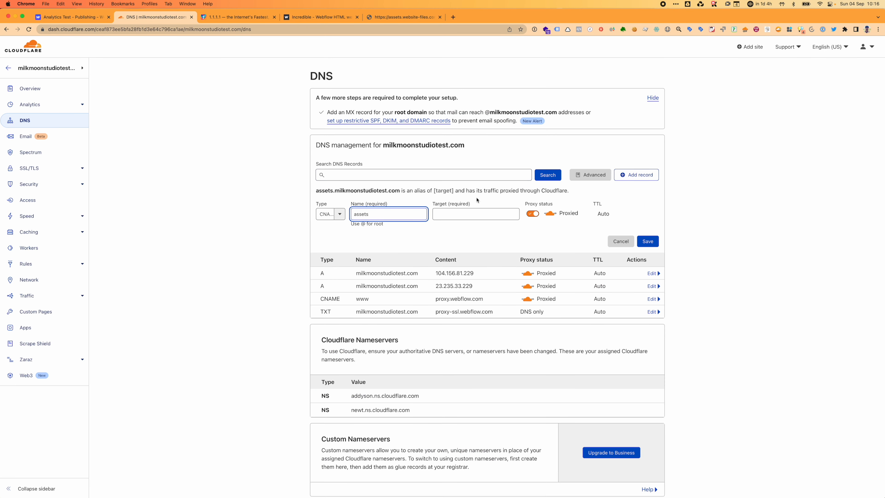
pyautogui.click(468, 211)
pyautogui.write('https://assets.website-files.com/')
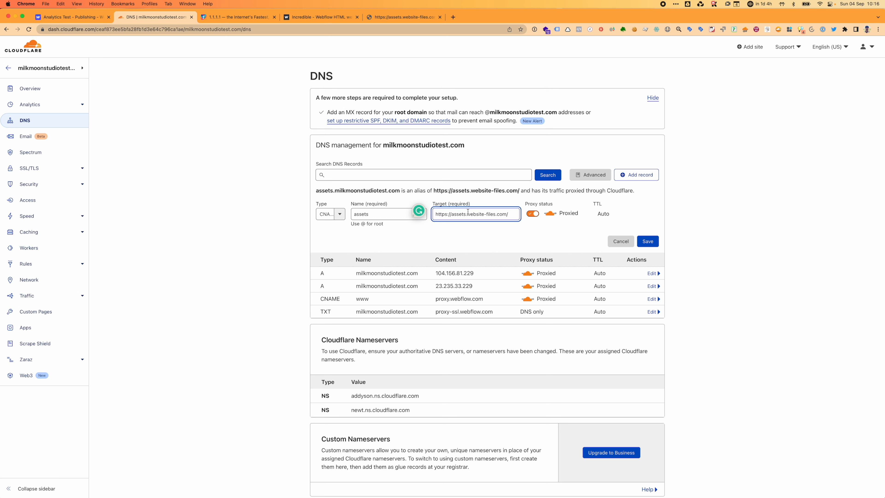
pyautogui.press('BackSpace')
pyautogui.click(648, 241)
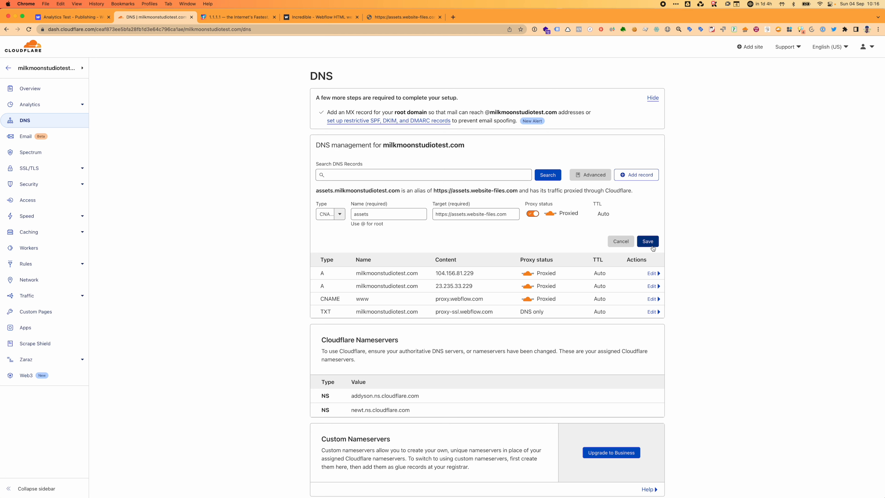
pyautogui.moveTo(451, 215); pyautogui.dragTo(432, 214)
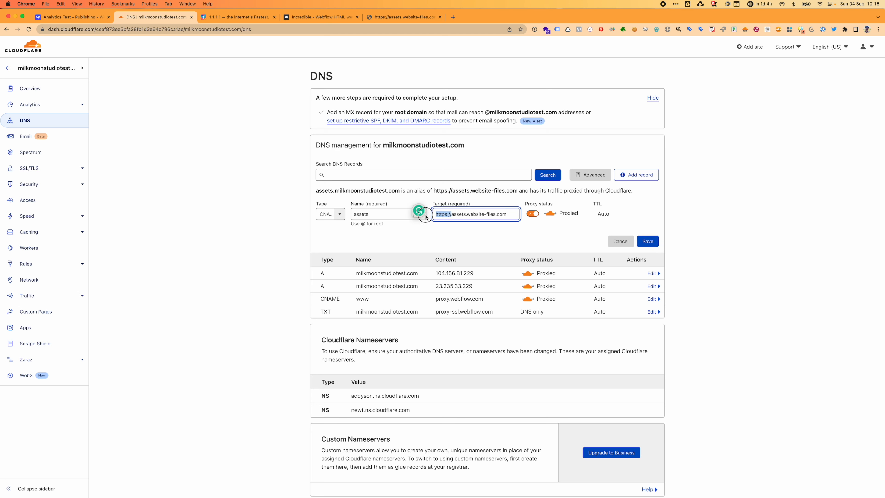
pyautogui.press('BackSpace')
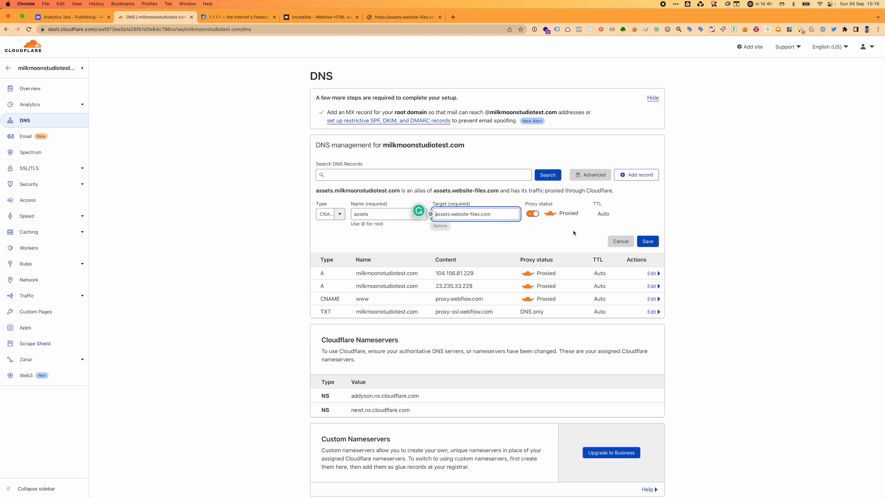
pyautogui.click(643, 241)
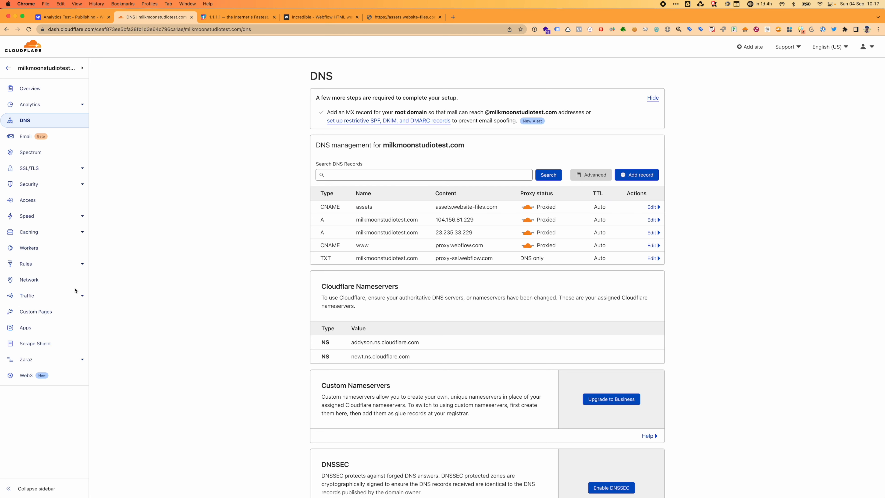
# Search the site's Cloudflare apps for cassette and open the Cassette app's installation page.
pyautogui.click(39, 328)
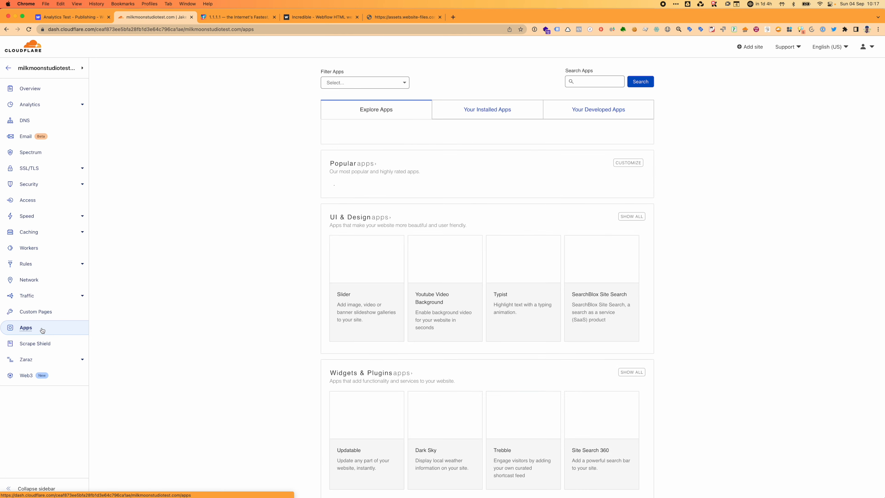
pyautogui.click(470, 114)
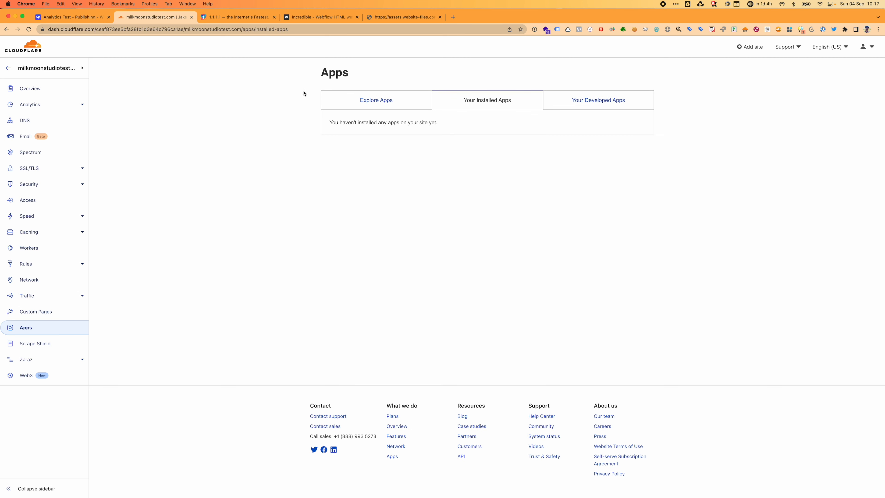
pyautogui.click(406, 105)
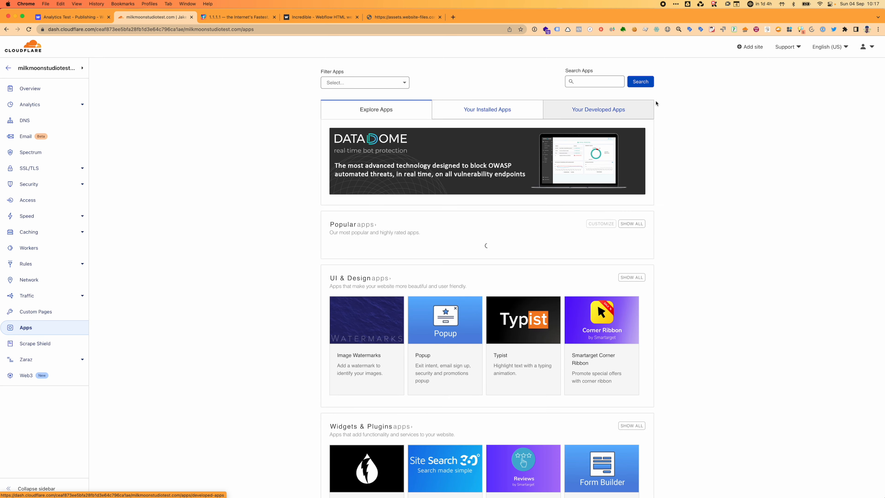
pyautogui.click(600, 83)
pyautogui.write('cassette')
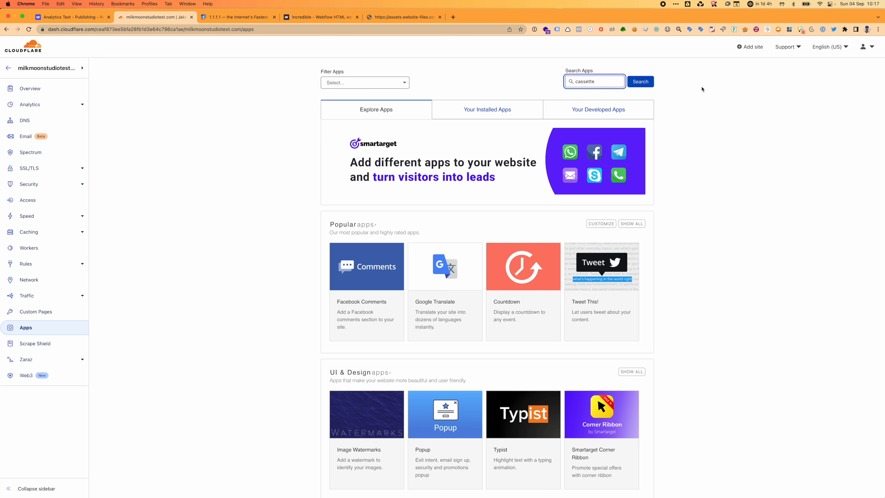
pyautogui.click(638, 82)
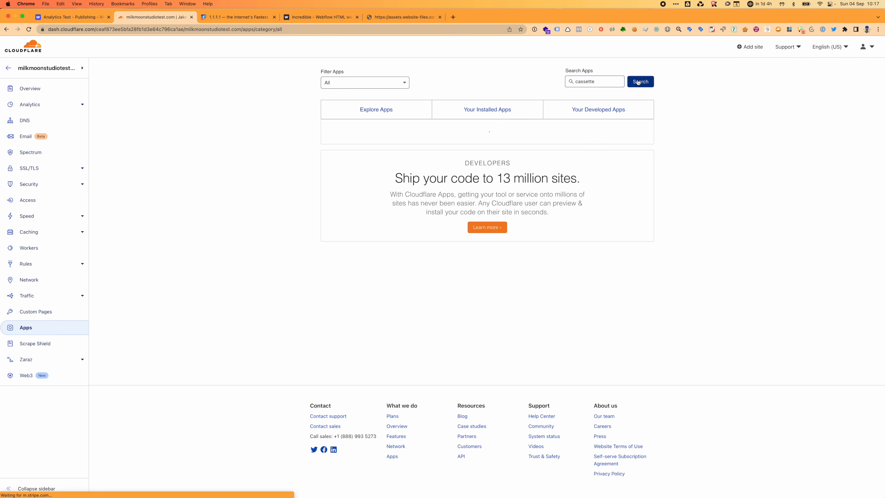
pyautogui.click(383, 139)
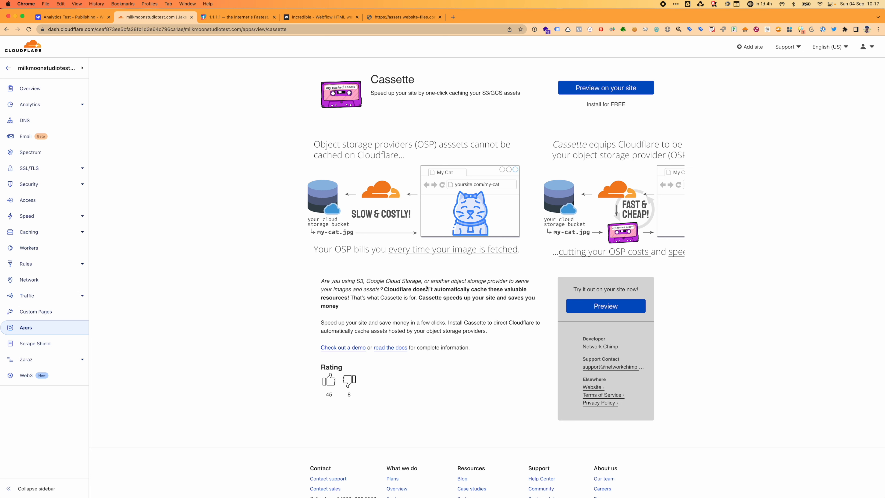
pyautogui.click(626, 86)
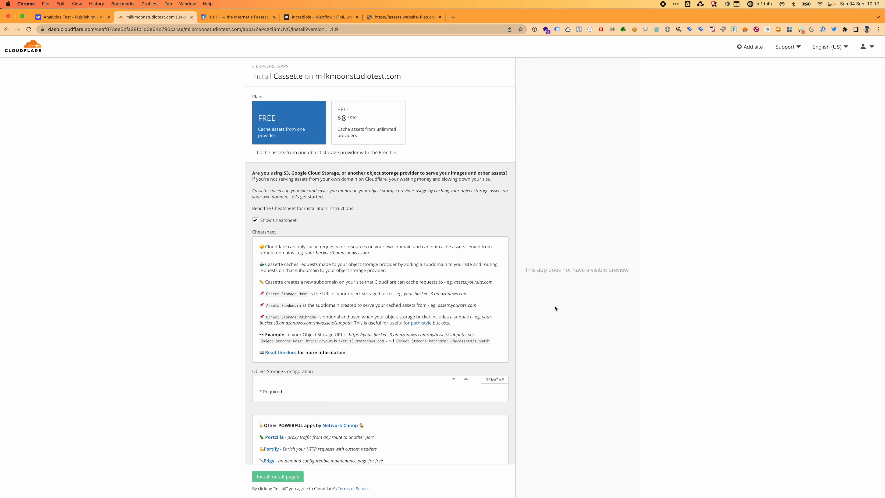
pyautogui.scroll(-5, 446, 353)
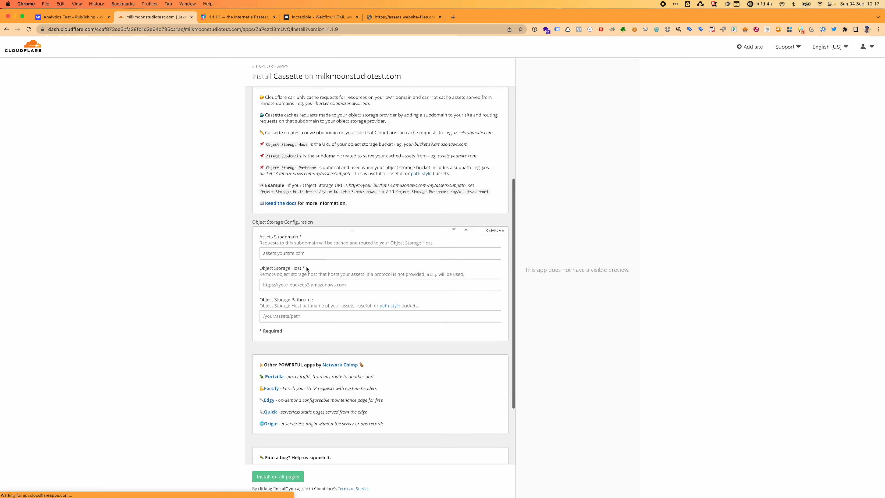
pyautogui.click(290, 283)
pyautogui.write('https://assets.website-files.com/')
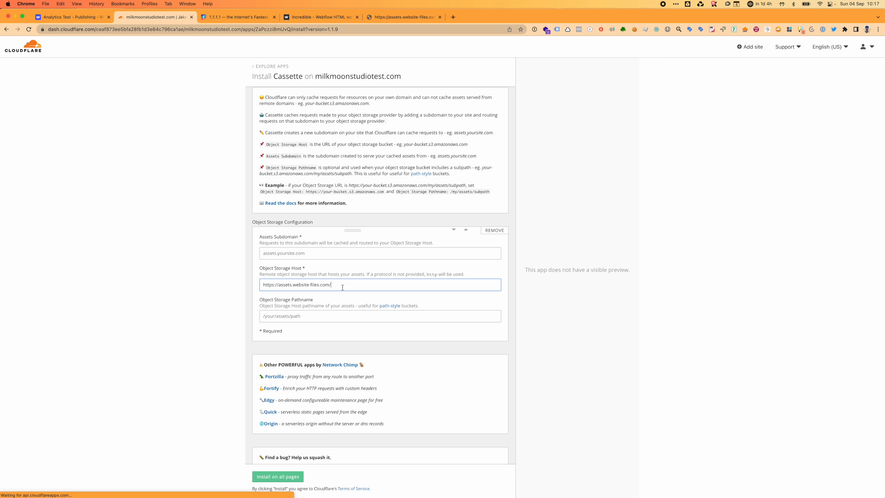
pyautogui.click(462, 326)
pyautogui.click(354, 286)
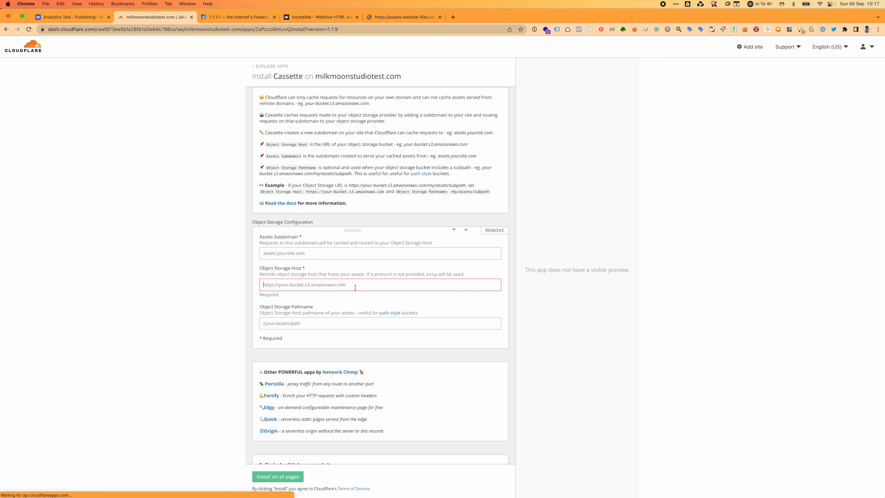
pyautogui.write('https://assets.website-files.com/')
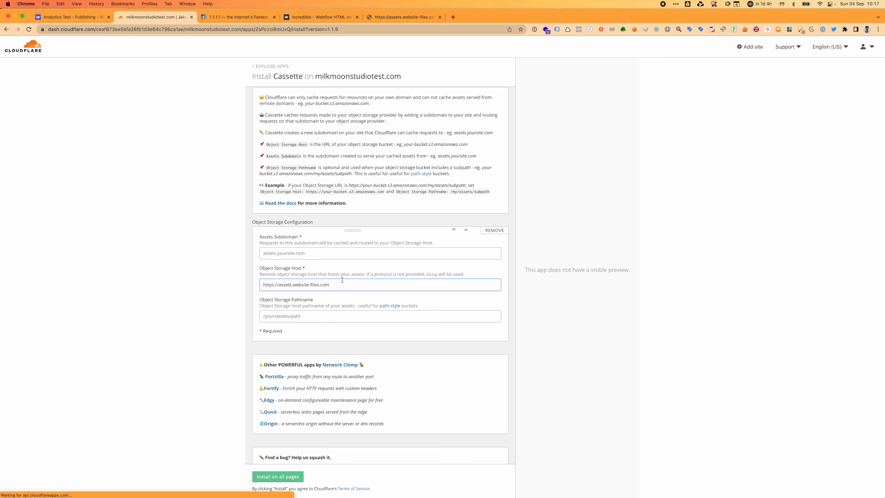
# Set the Assets Subdomain to assets.milkmoonstudiotest.com and try to install Cassette on all pages, accepting its permissions.
pyautogui.click(324, 255)
pyautogui.write('assets')
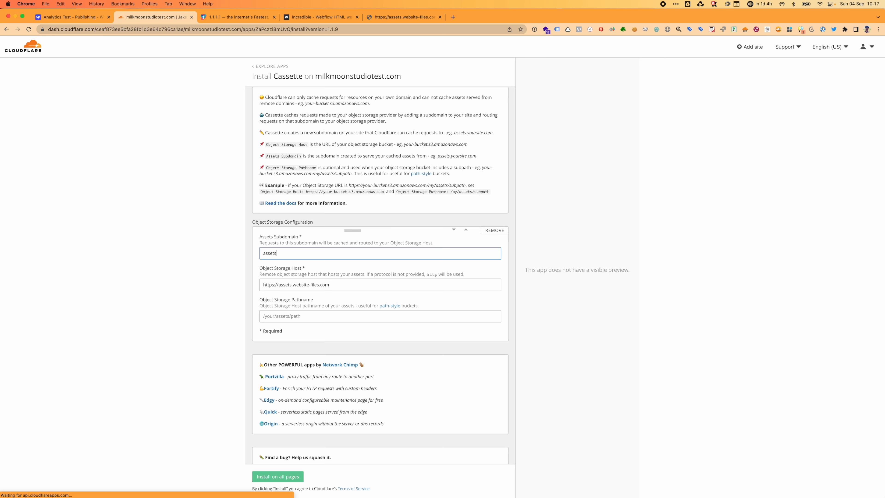
pyautogui.write('.milkmoonstudiotest.')
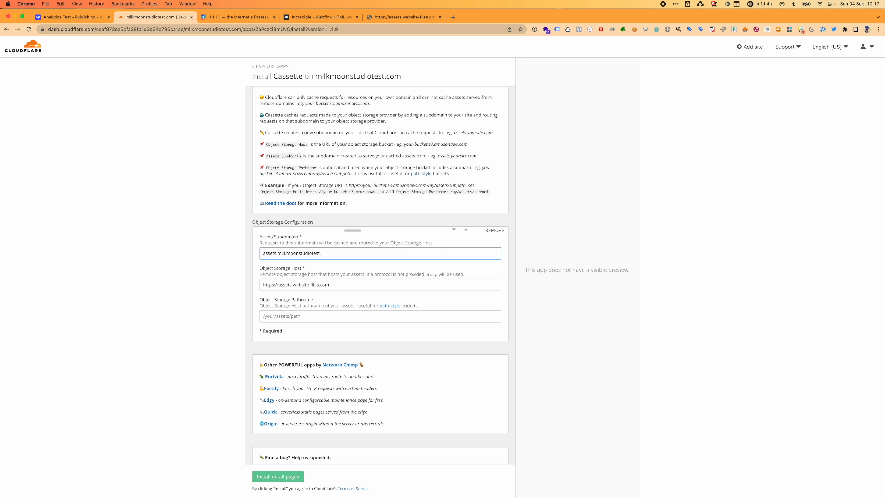
pyautogui.write('com')
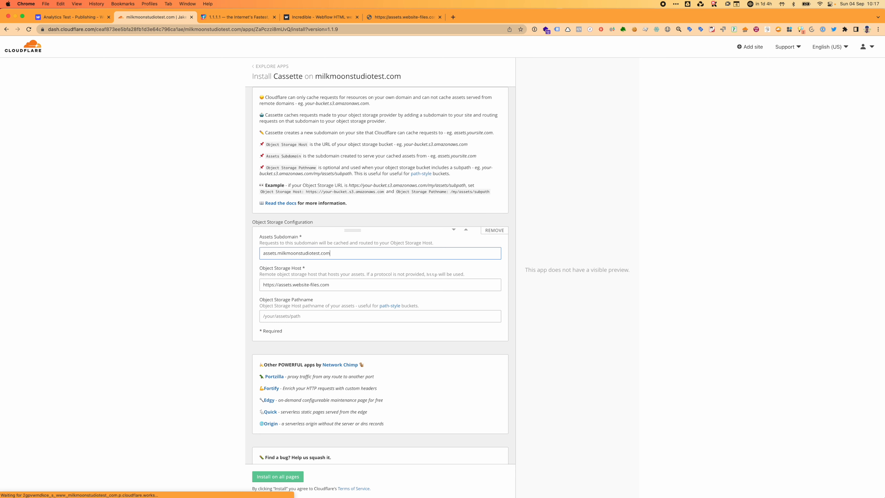
pyautogui.click(282, 479)
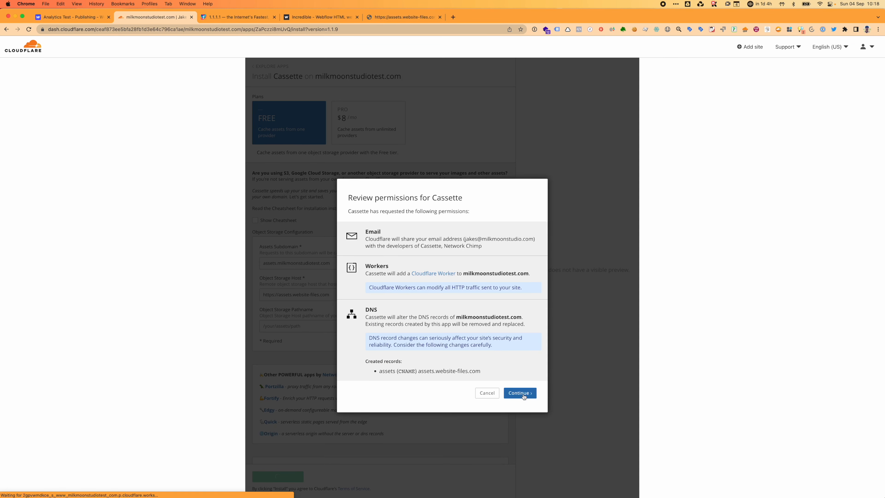
pyautogui.click(520, 393)
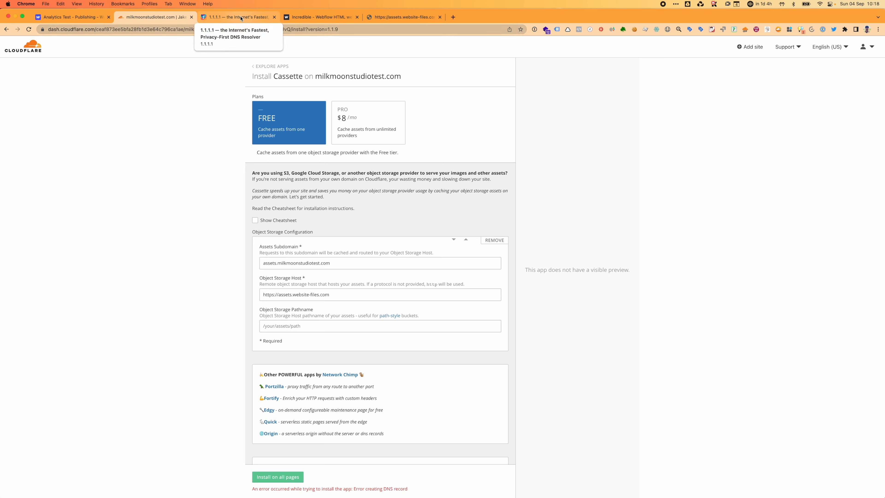
pyautogui.click(357, 17)
pyautogui.click(357, 16)
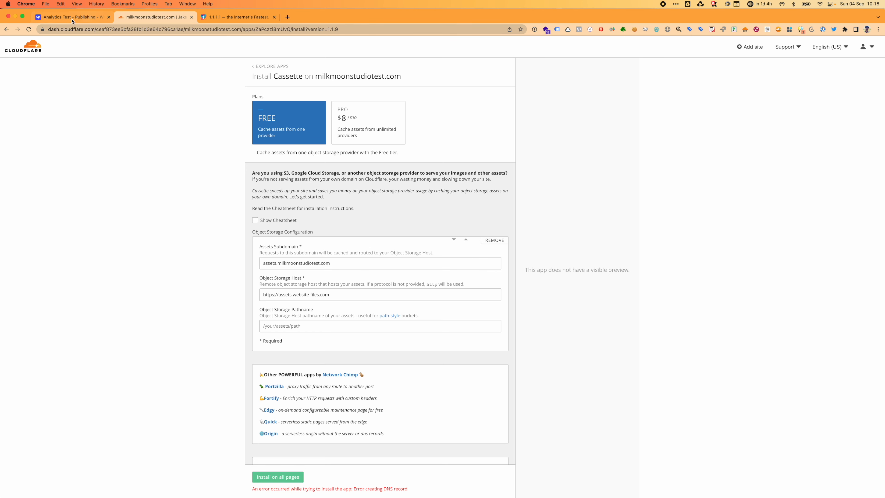
pyautogui.click(88, 18)
pyautogui.click(633, 108)
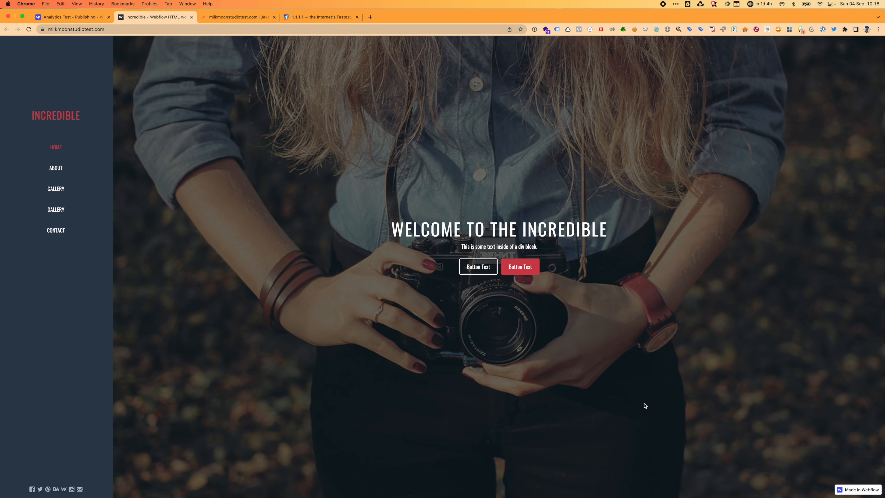
# Open the Style 1 camera icon from the live site on its own page to check its asset URL, and close it.
pyautogui.scroll(-8, 576, 328)
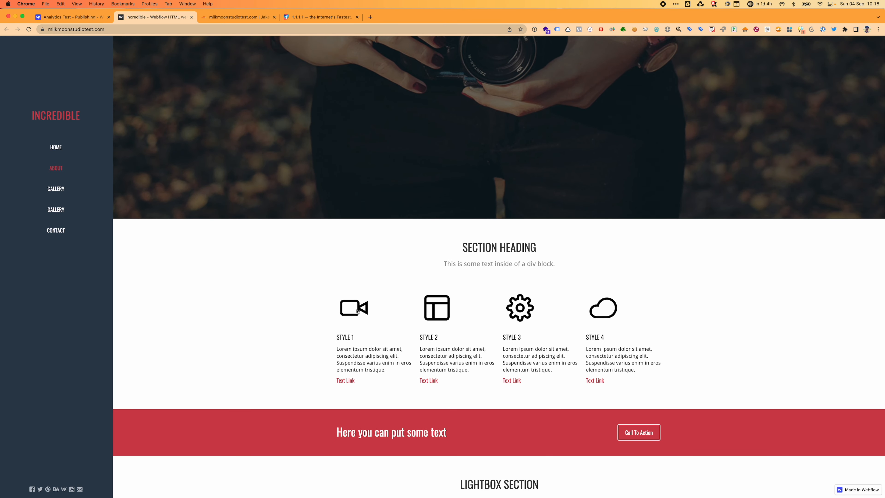
pyautogui.rightClick(358, 311)
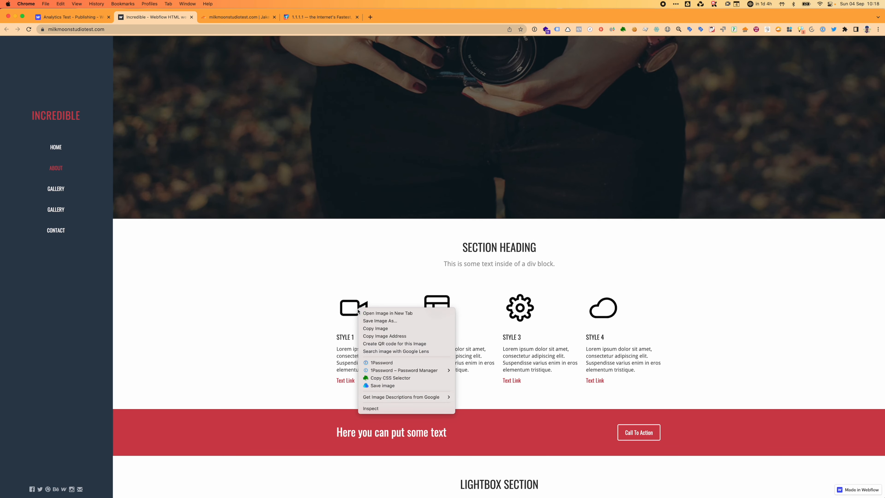
pyautogui.click(373, 313)
pyautogui.click(215, 21)
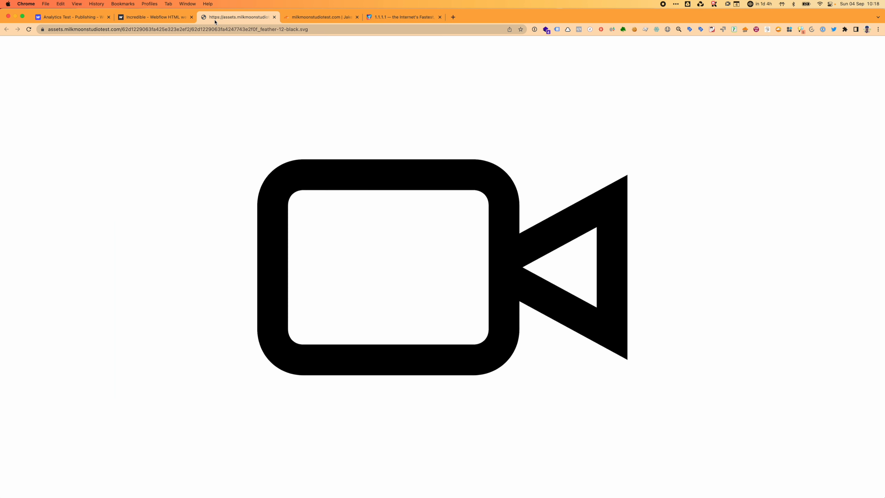
pyautogui.click(274, 17)
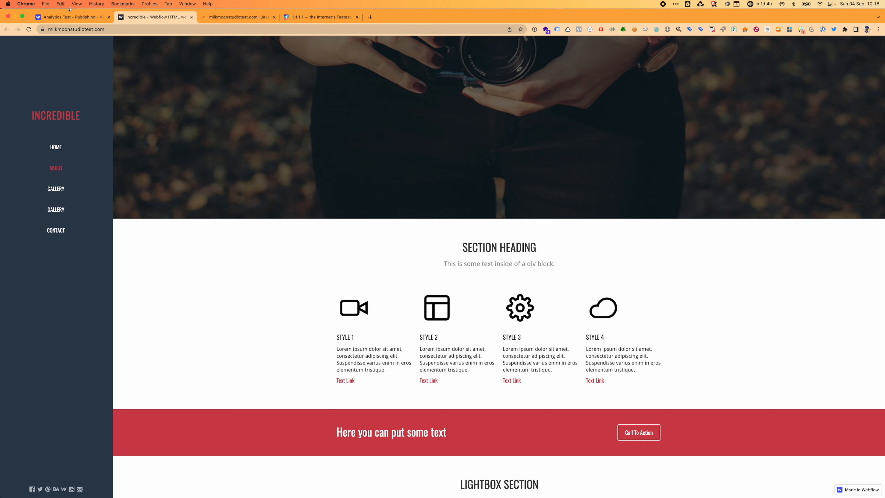
# Dismiss Webflow's publish destinations and review the Assets Subdomain value in the Cassette installation form.
pyautogui.click(75, 17)
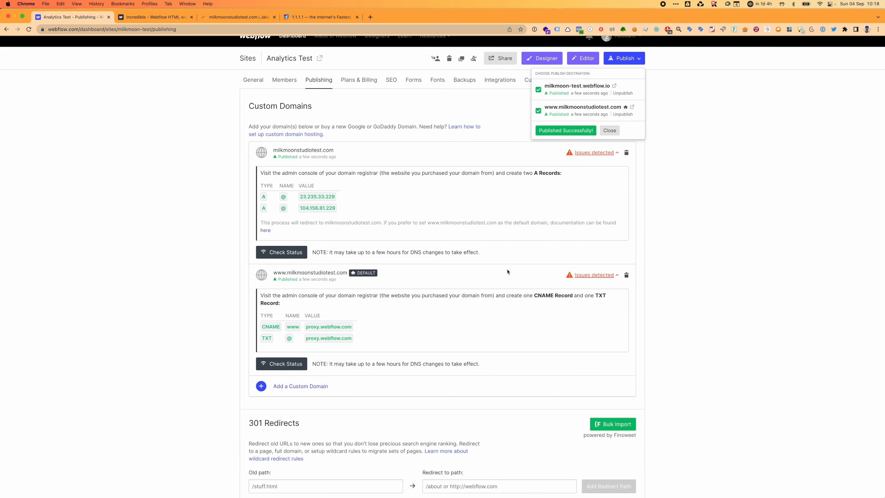
pyautogui.click(609, 130)
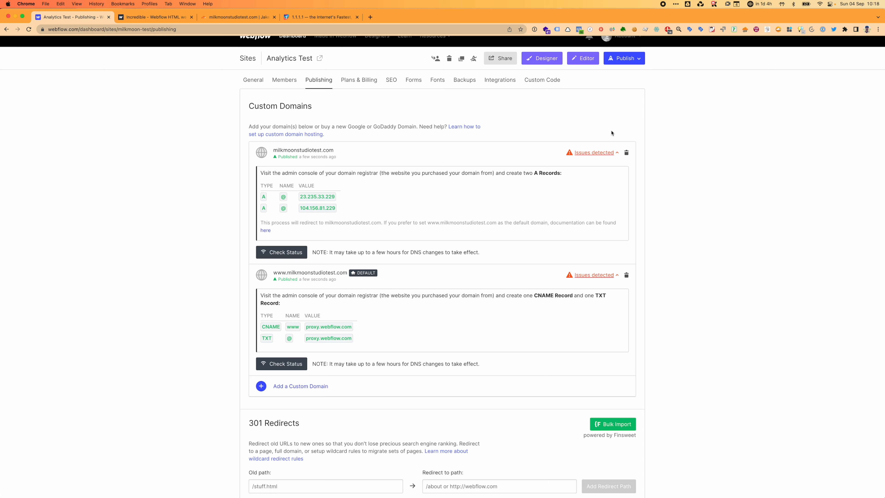
pyautogui.click(225, 19)
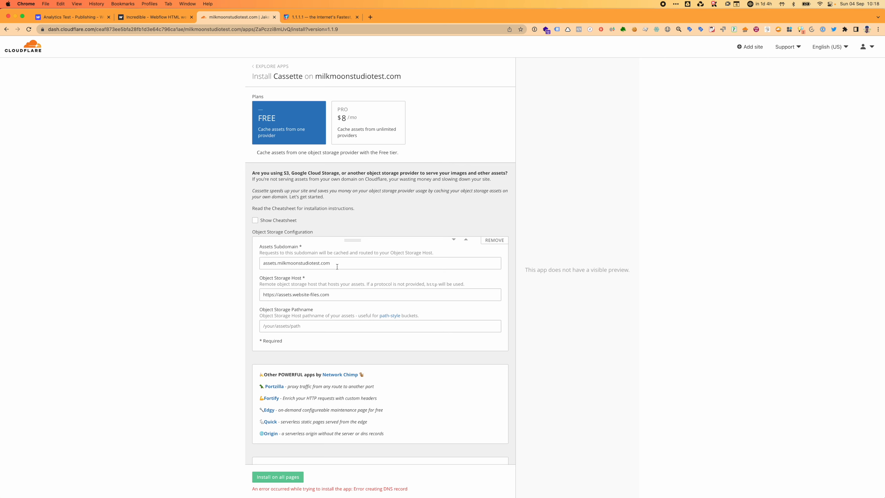
pyautogui.moveTo(336, 267); pyautogui.dragTo(259, 267)
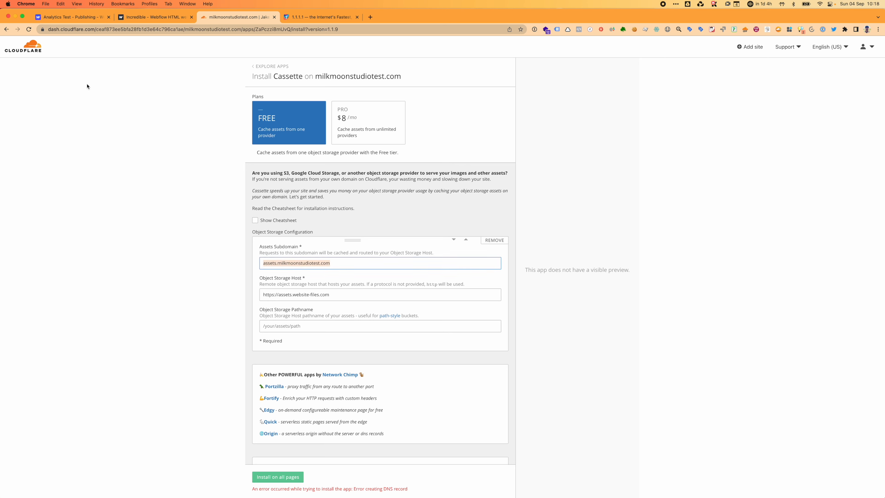
# Open the DNS settings of milkmoonstudiotest.com from the Cloudflare account home and check the target of the assets CNAME record.
pyautogui.click(39, 51)
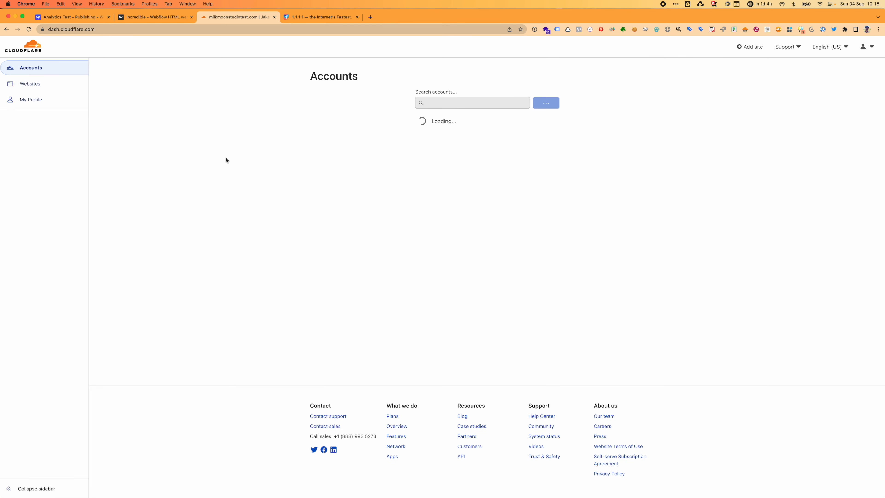
pyautogui.click(471, 131)
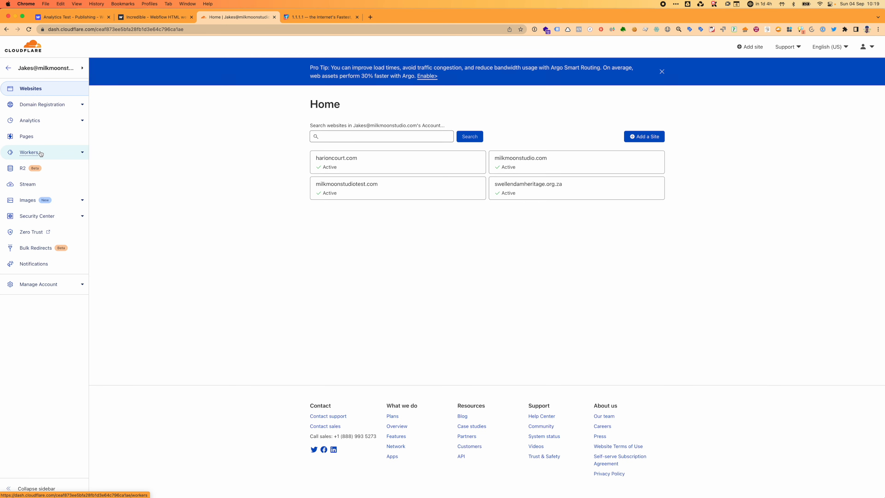
pyautogui.click(374, 193)
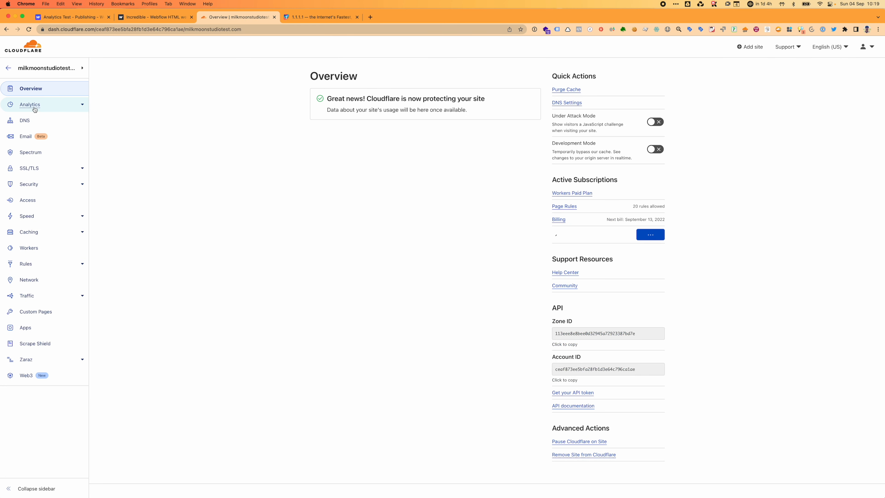
pyautogui.click(36, 123)
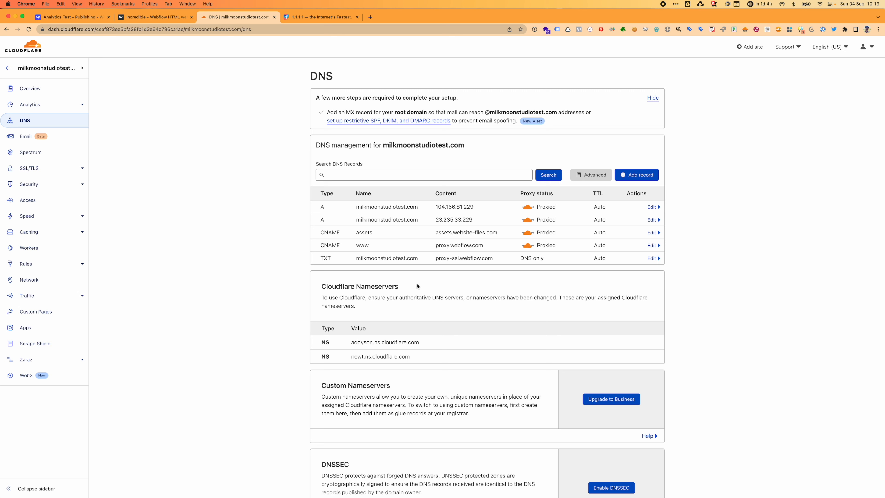
pyautogui.moveTo(437, 232); pyautogui.dragTo(499, 232)
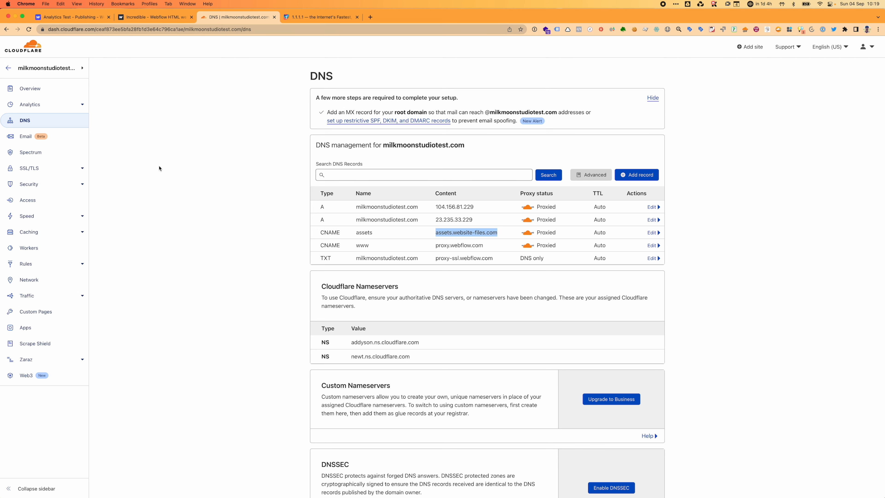
# Open the developer tools for the live milkmoonstudiotest.com site and show the Dr.FLARE analysis.
pyautogui.click(153, 17)
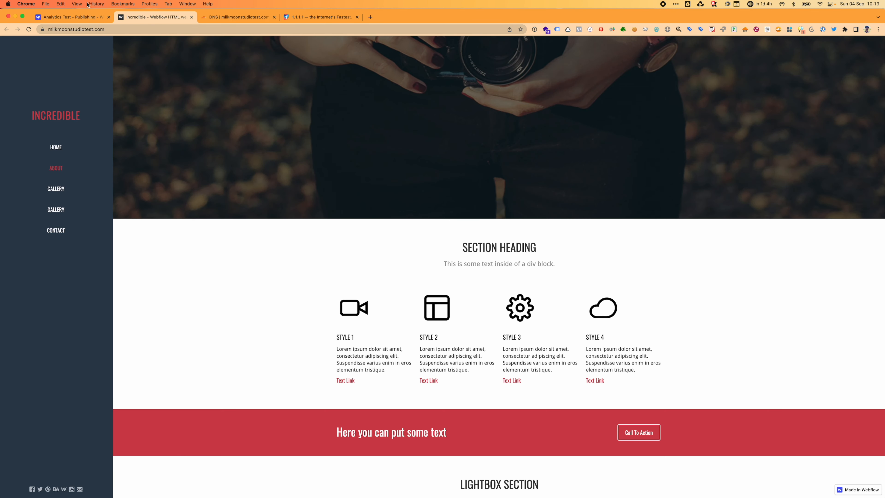
pyautogui.click(77, 4)
pyautogui.moveTo(146, 105)
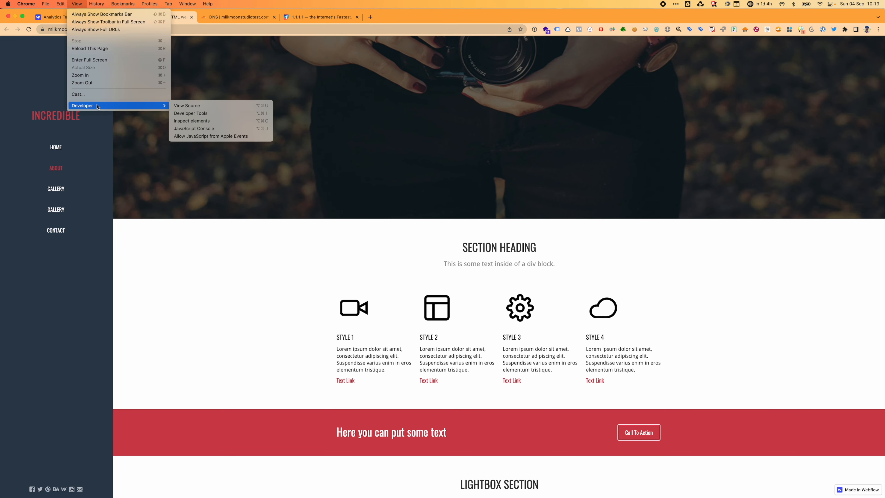
pyautogui.click(211, 112)
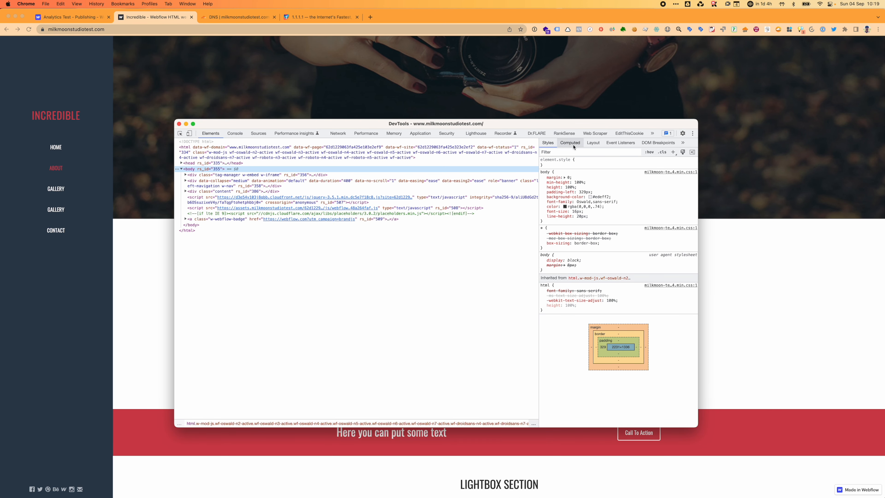
pyautogui.click(537, 134)
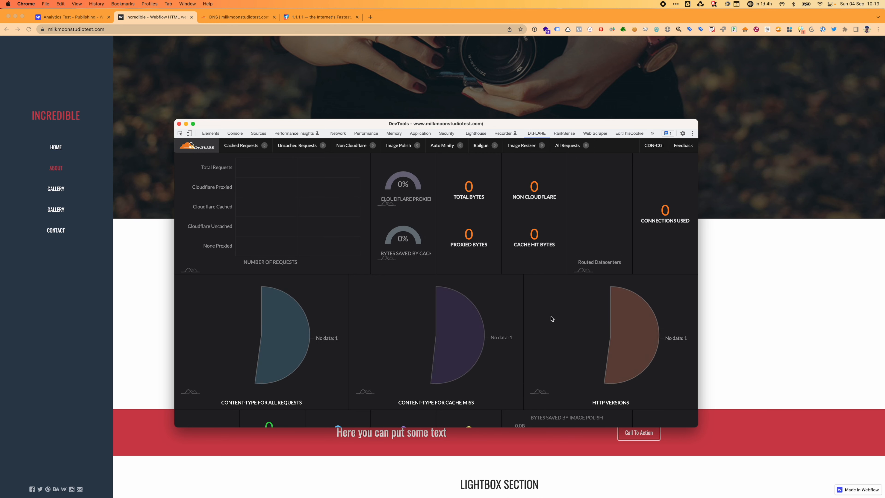
# Reload the live site so Dr.FLARE captures its requests, and bring the DevTools window back to the front.
pyautogui.click(721, 195)
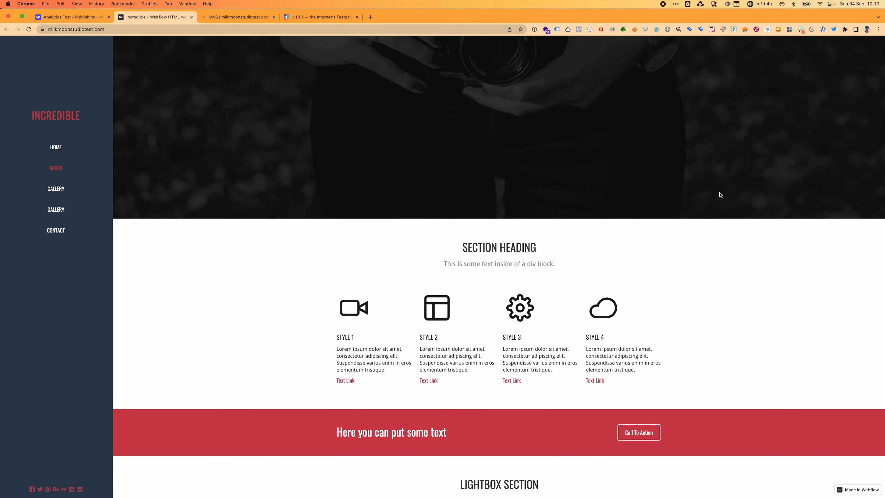
pyautogui.hotkey('ctrl', 'Up')
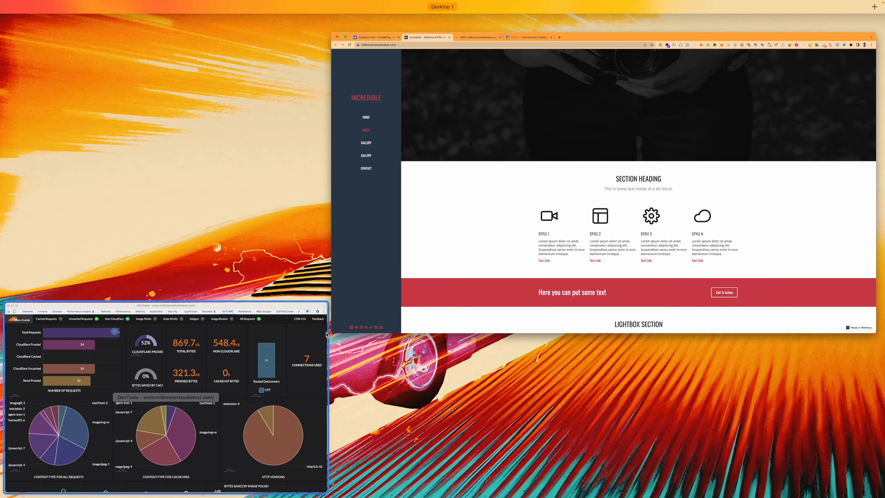
pyautogui.click(295, 367)
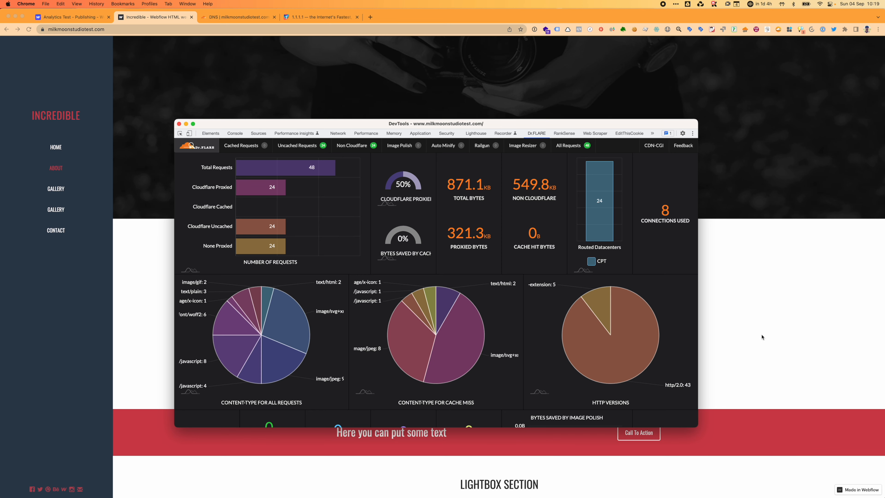
# Examine Dr.FLARE's overview charts and the URLs and cache status in its list of uncached requests.
pyautogui.scroll(-5, 522, 365)
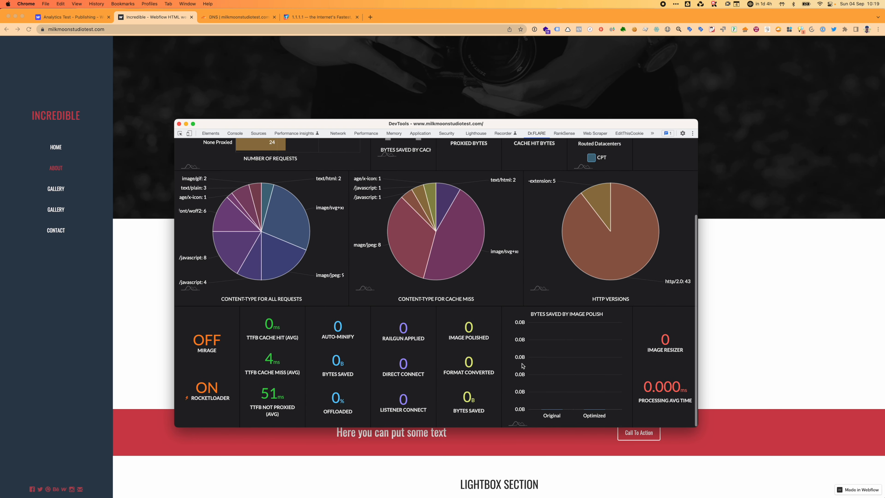
pyautogui.scroll(5, 523, 365)
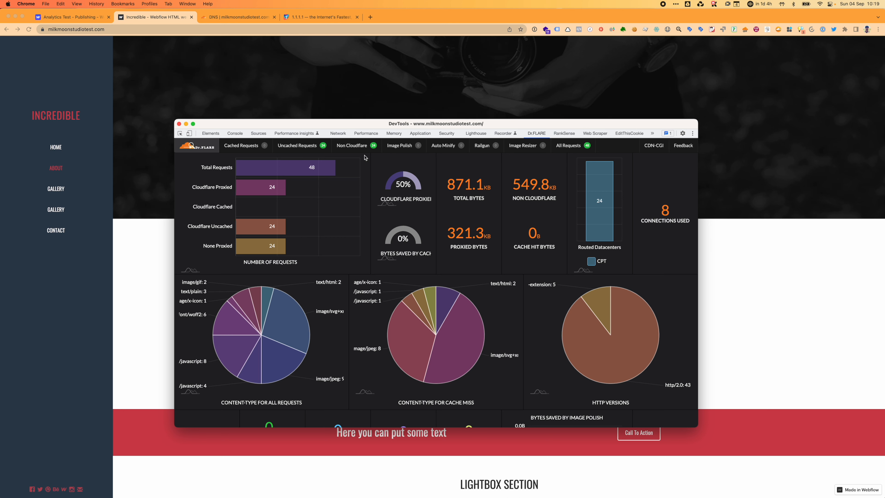
pyautogui.click(297, 145)
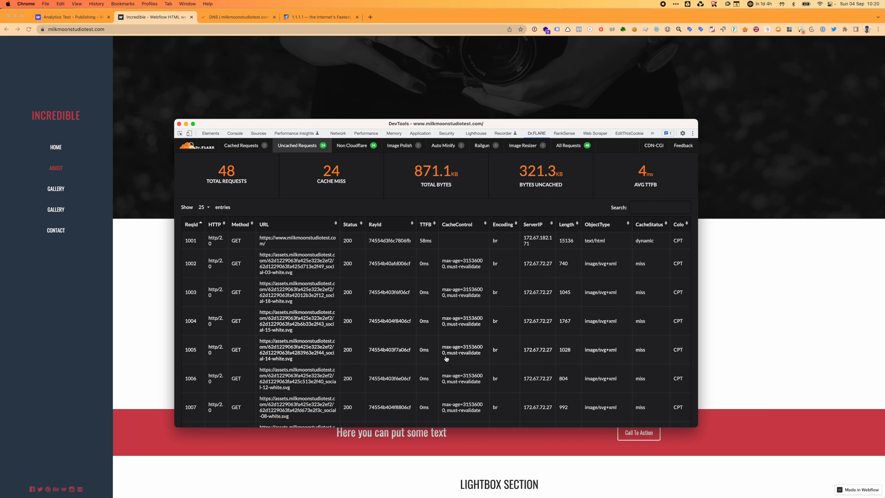
pyautogui.scroll(-15, 331, 389)
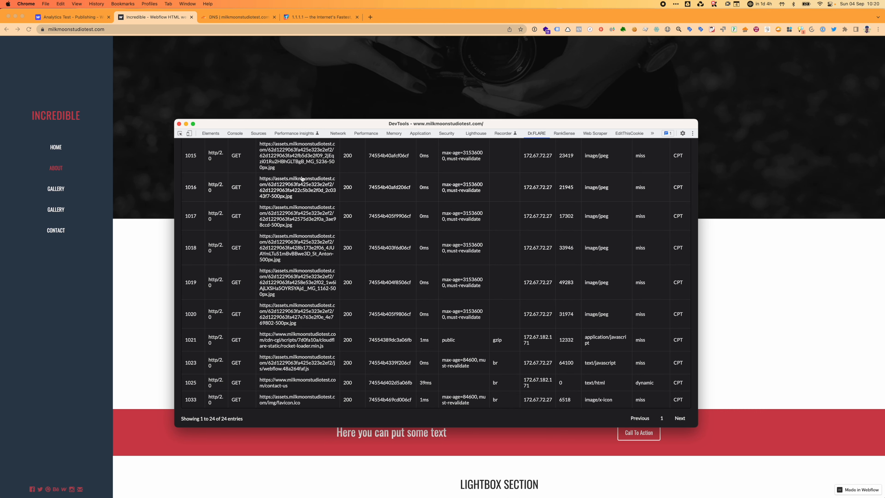
# Examine the Cloudflare proxy and cache status of the hero, lightbox and gallery images on the live milkmoonstudiotest.com page.
pyautogui.click(846, 262)
pyautogui.moveTo(559, 207)
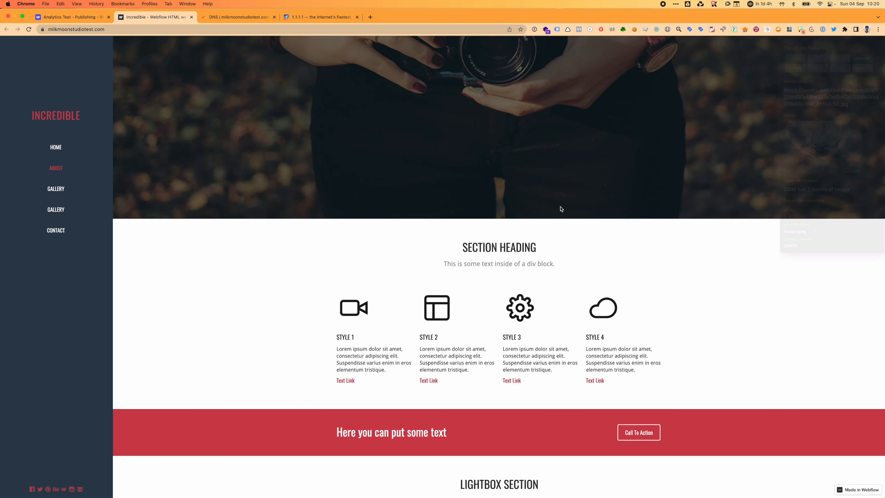
pyautogui.scroll(8, 560, 208)
pyautogui.scroll(1, 557, 208)
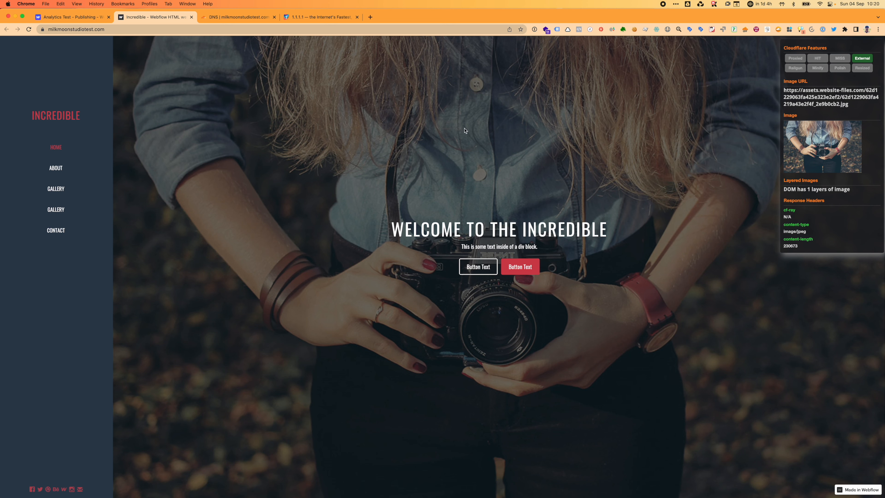
pyautogui.scroll(-12, 540, 208)
pyautogui.scroll(-10, 539, 208)
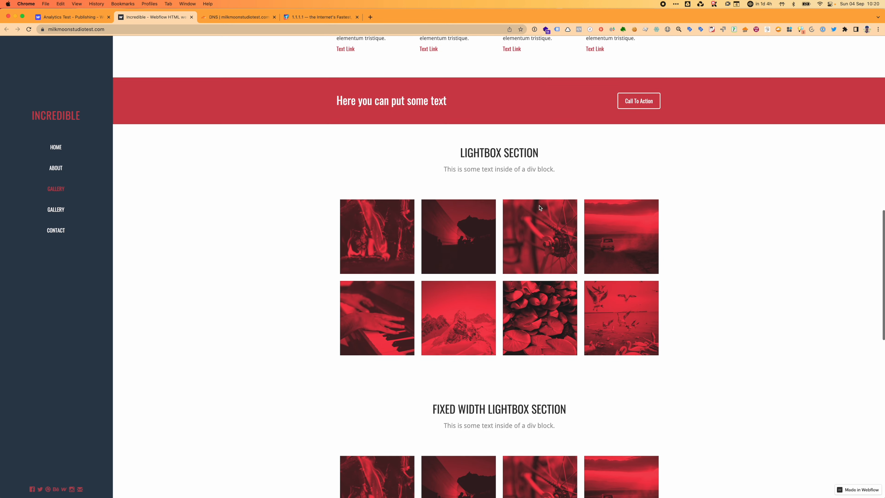
pyautogui.moveTo(615, 239)
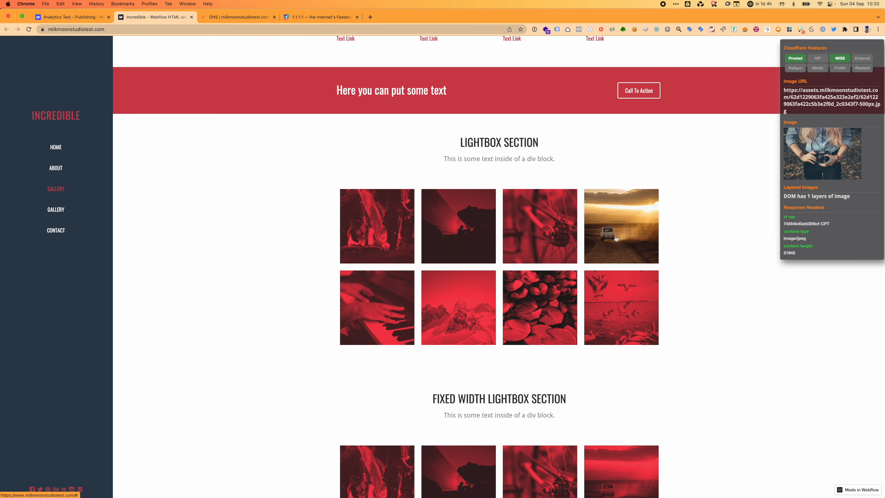
pyautogui.scroll(-20, 449, 306)
pyautogui.scroll(-7, 442, 305)
pyautogui.moveTo(533, 276)
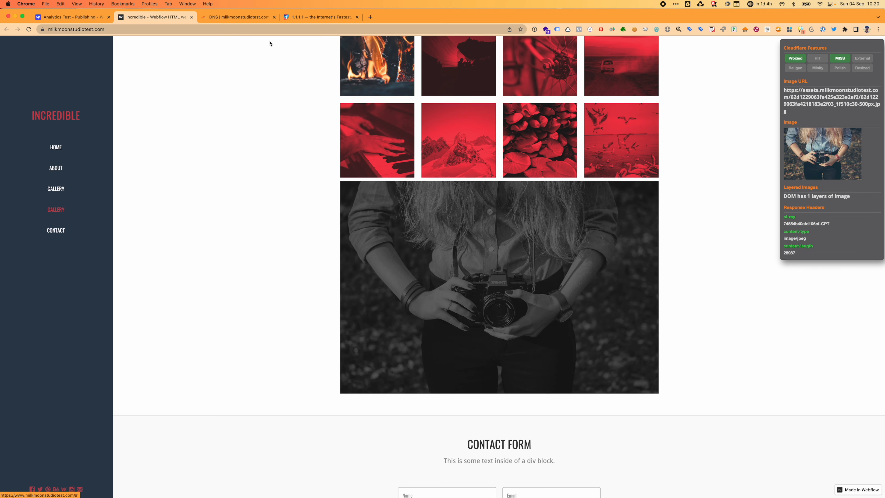
# Start a new page rule for milkmoonstudiotest.com in the Cloudflare dashboard.
pyautogui.click(239, 16)
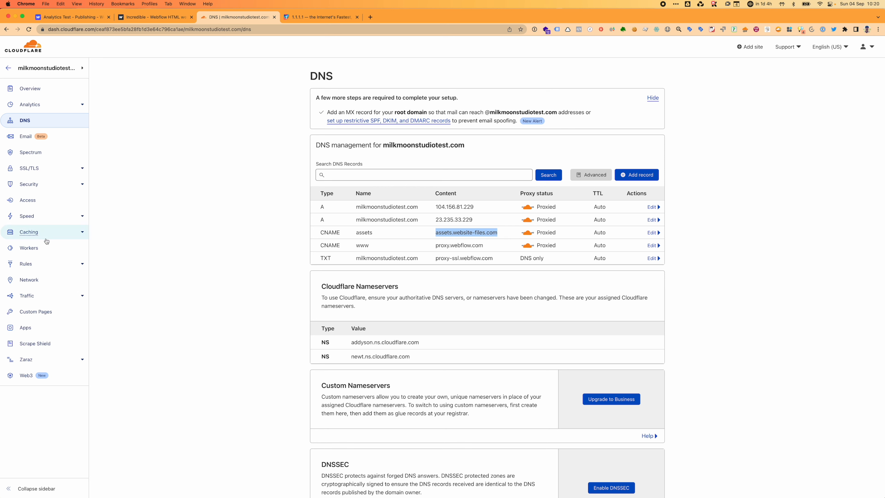
pyautogui.click(39, 263)
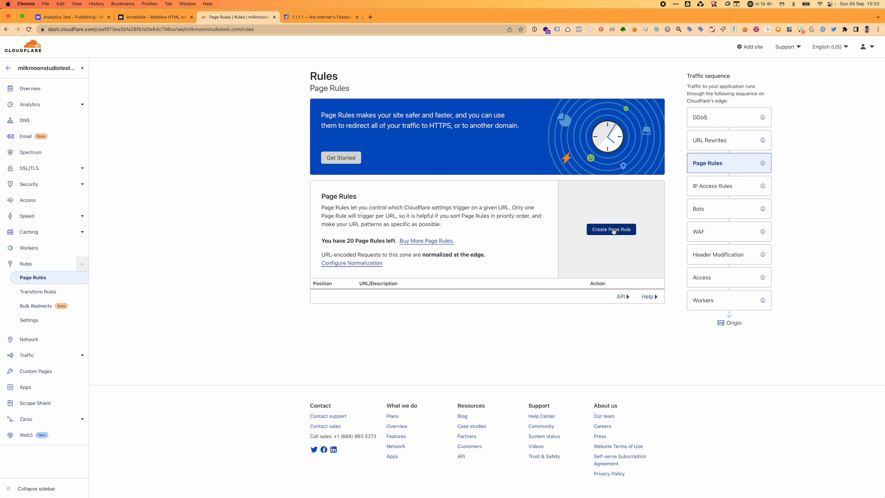
pyautogui.click(613, 230)
# Set the page rule's URL pattern to *assets.milkmoonstudiotest.com/*.
pyautogui.click(409, 167)
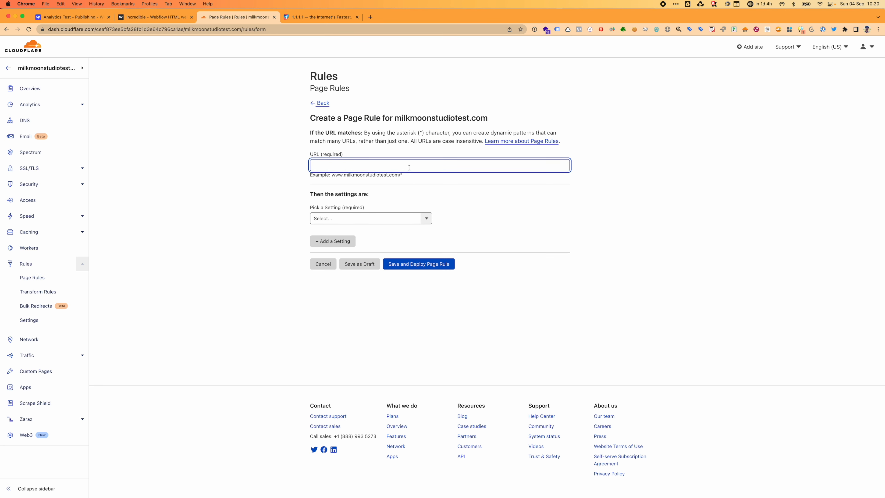
pyautogui.write('assets')
pyautogui.write('.milkmoons')
pyautogui.write('tudio')
pyautogui.write('test')
pyautogui.write('/copm,')
pyautogui.press('BackSpace')
pyautogui.press('BackSpace')
pyautogui.write('m')
pyautogui.press('BackSpace')
pyautogui.press('BackSpace')
pyautogui.press('BackSpace')
pyautogui.press('BackSpace')
pyautogui.press('BackSpace')
pyautogui.write('.com')
pyautogui.click(313, 165)
pyautogui.write('*')
# Choose Auto Minify as the rule's first setting and enable it for HTML, CSS and JS.
pyautogui.click(426, 218)
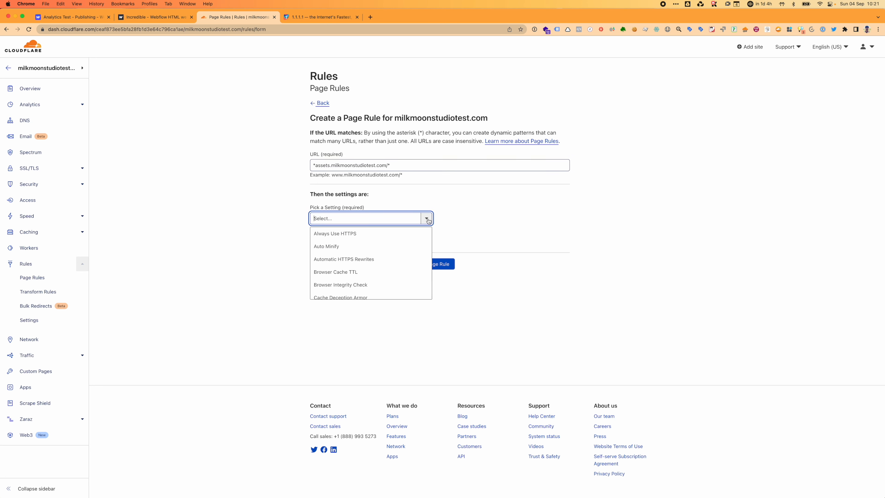
pyautogui.click(413, 247)
pyautogui.click(442, 218)
pyautogui.click(443, 230)
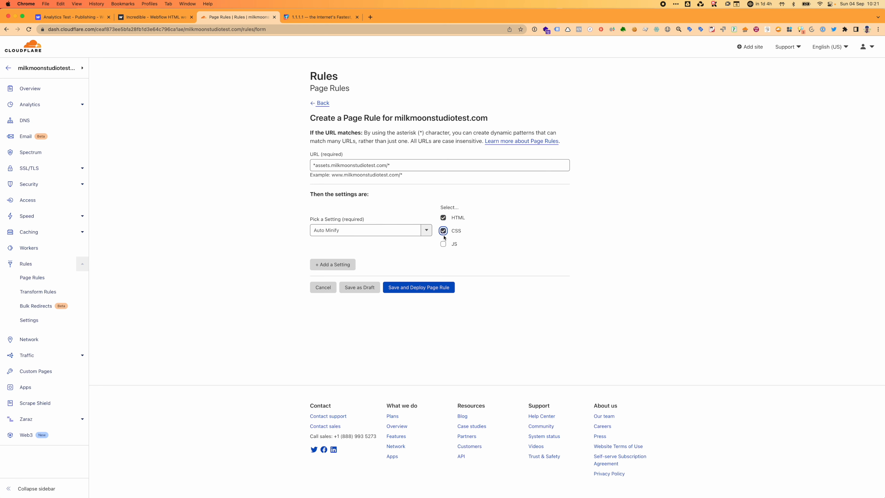
pyautogui.click(443, 244)
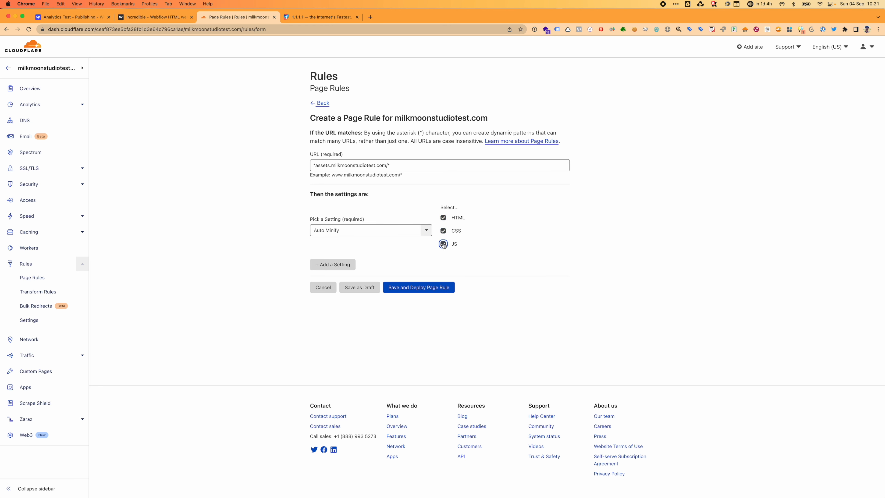
# Add Automatic HTTPS Rewrites as a second setting of the page rule and switch it on.
pyautogui.click(345, 264)
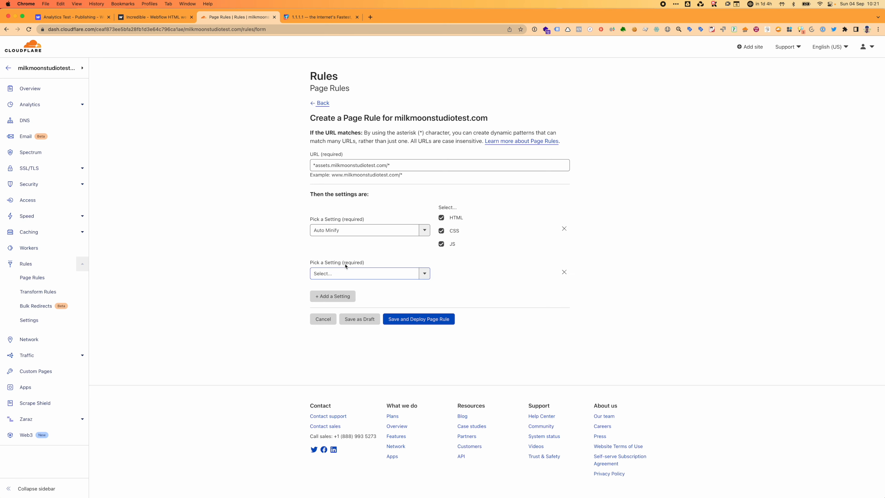
pyautogui.click(345, 269)
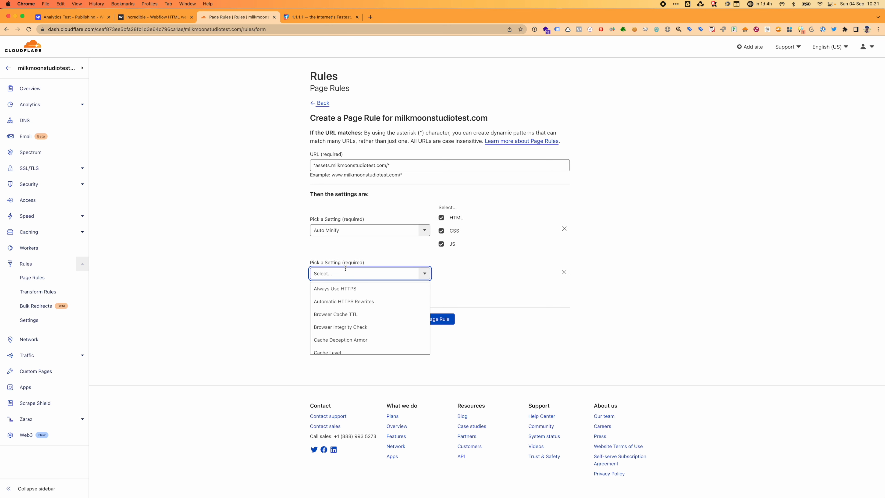
pyautogui.click(359, 302)
pyautogui.click(439, 274)
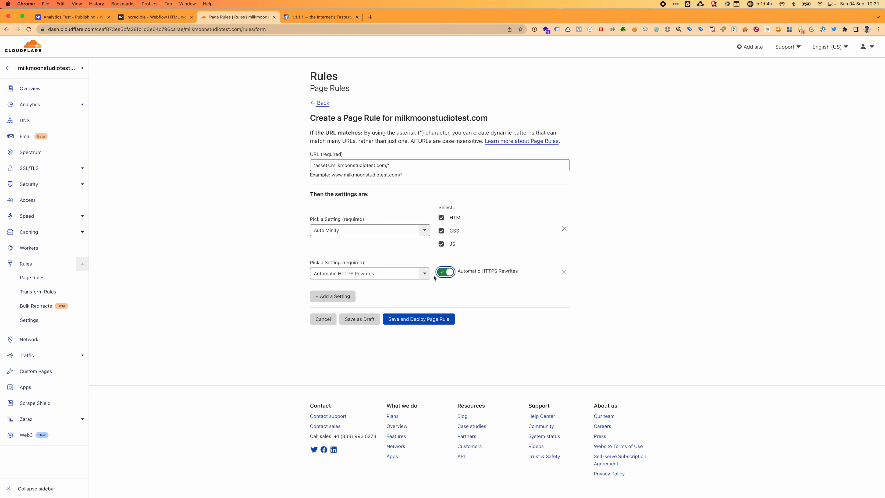
# Add a Browser Cache TTL setting to the page rule and set it to a year.
pyautogui.click(335, 296)
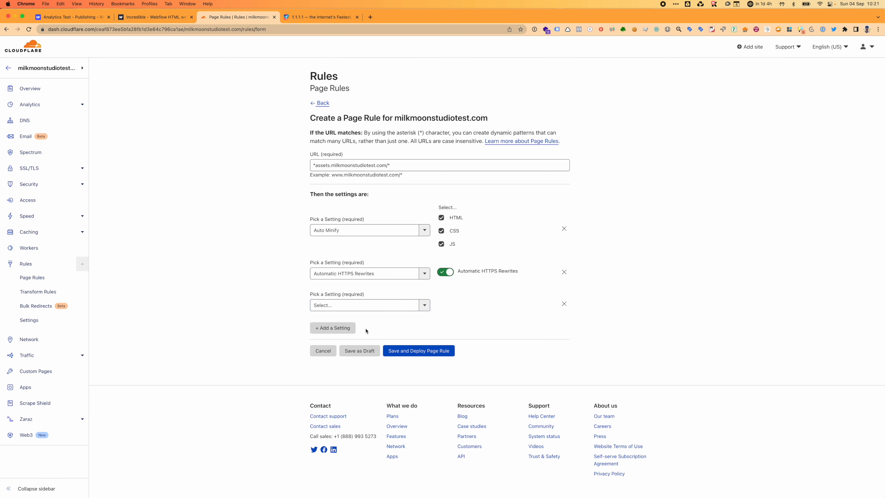
pyautogui.click(371, 307)
pyautogui.scroll(-2, 381, 347)
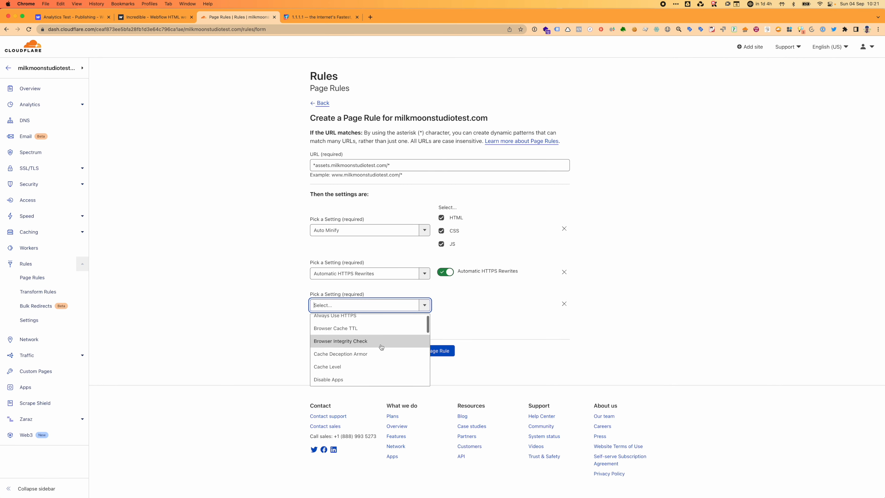
pyautogui.scroll(1, 369, 346)
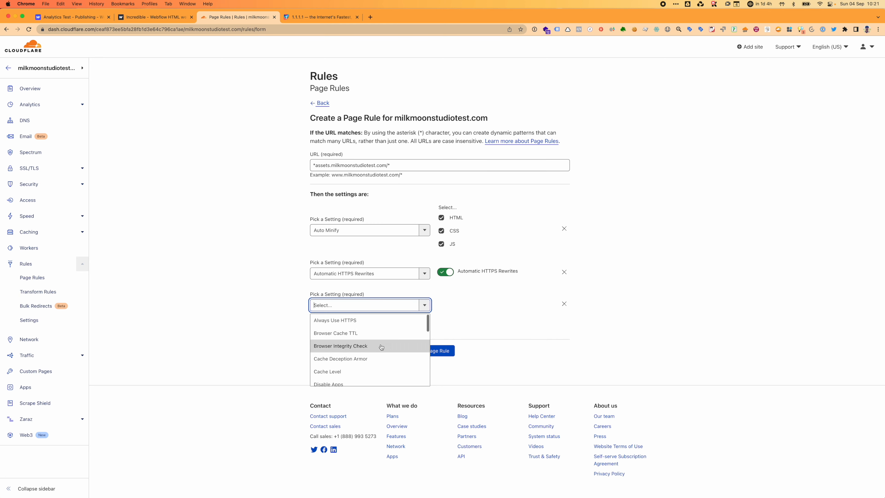
pyautogui.click(363, 334)
pyautogui.click(464, 305)
pyautogui.scroll(-2, 508, 398)
pyautogui.scroll(-3, 508, 398)
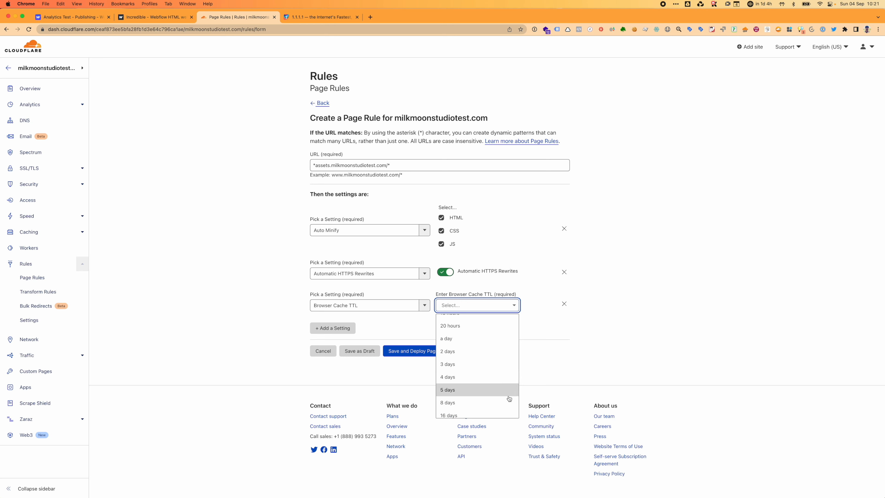
pyautogui.scroll(-3, 508, 398)
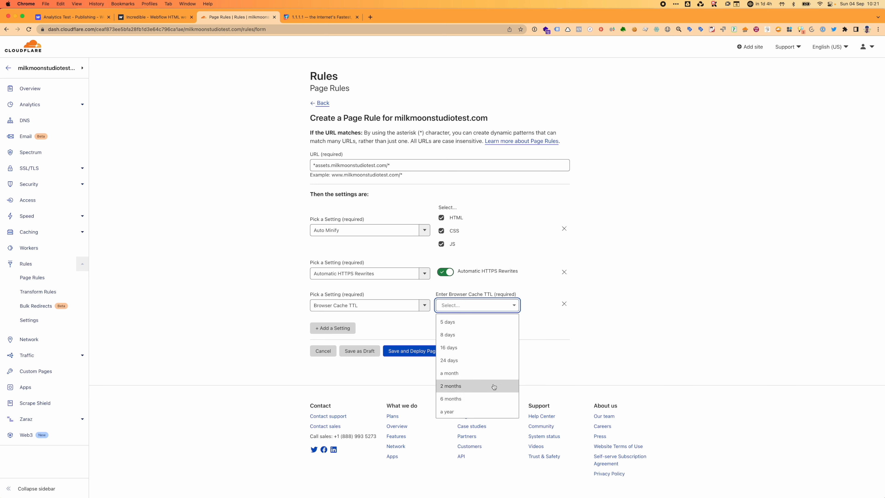
pyautogui.click(490, 412)
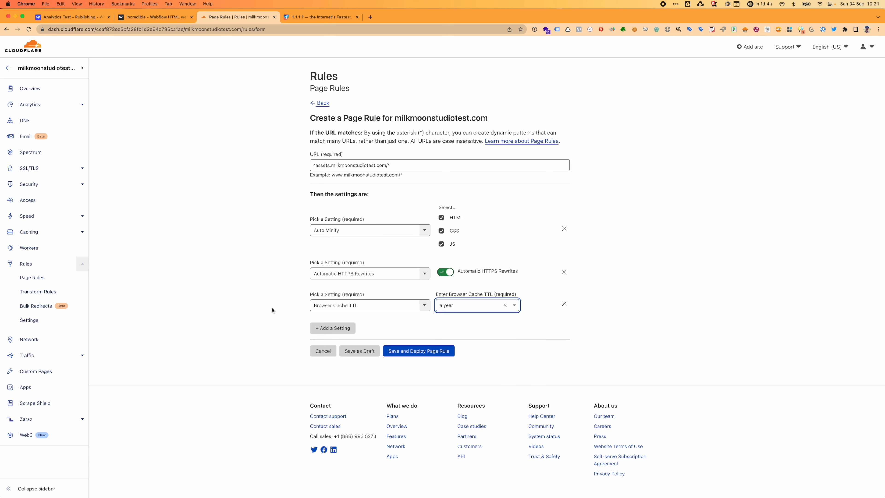
# Add an Edge Cache TTL setting to the page rule.
pyautogui.click(324, 328)
pyautogui.click(425, 338)
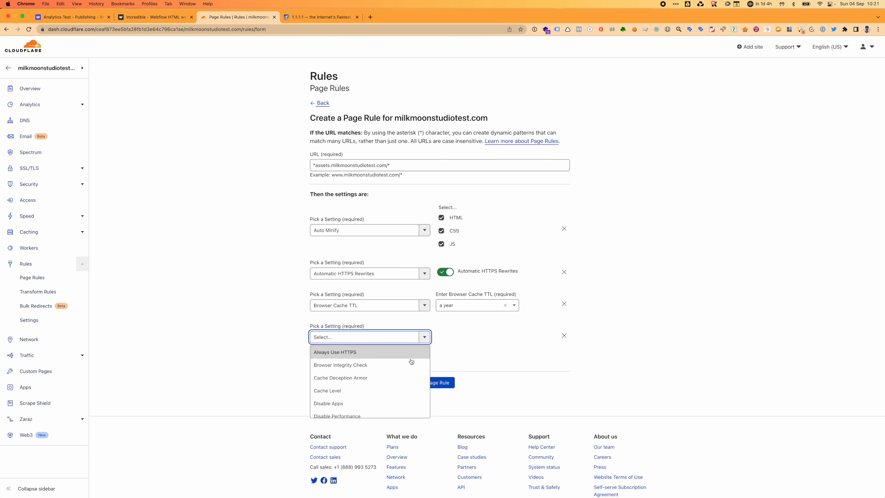
pyautogui.scroll(-2, 411, 365)
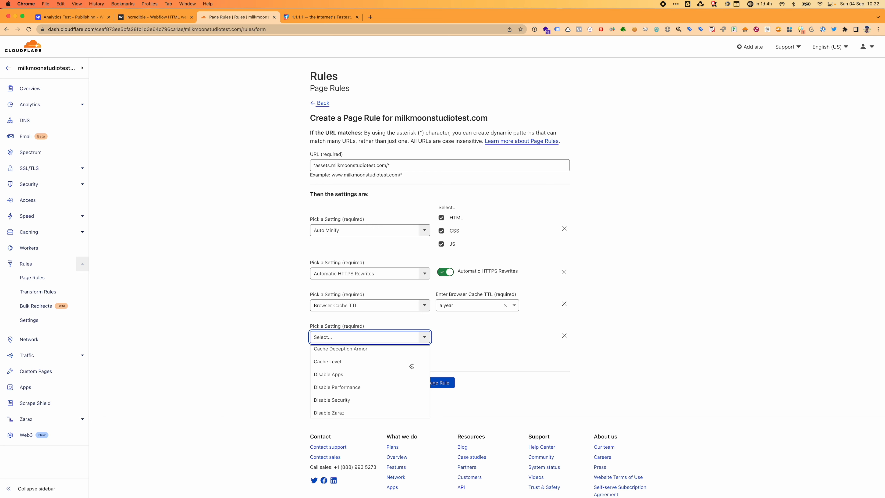
pyautogui.scroll(-3, 414, 370)
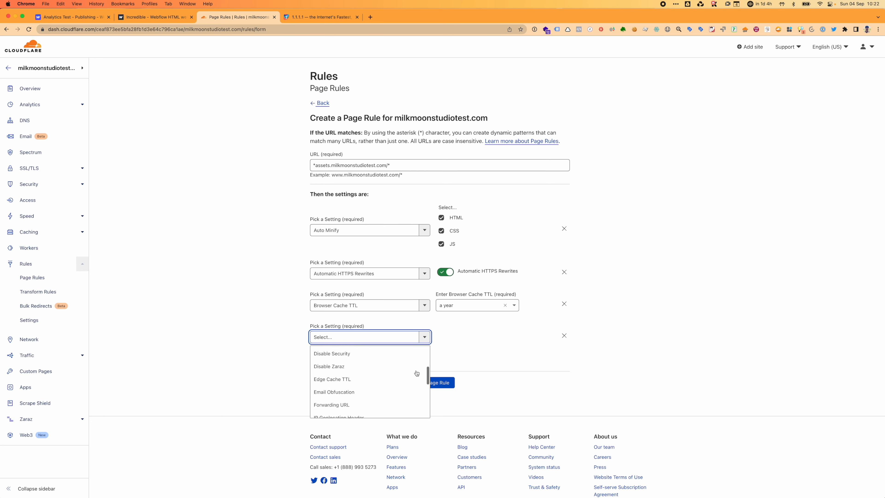
pyautogui.click(413, 378)
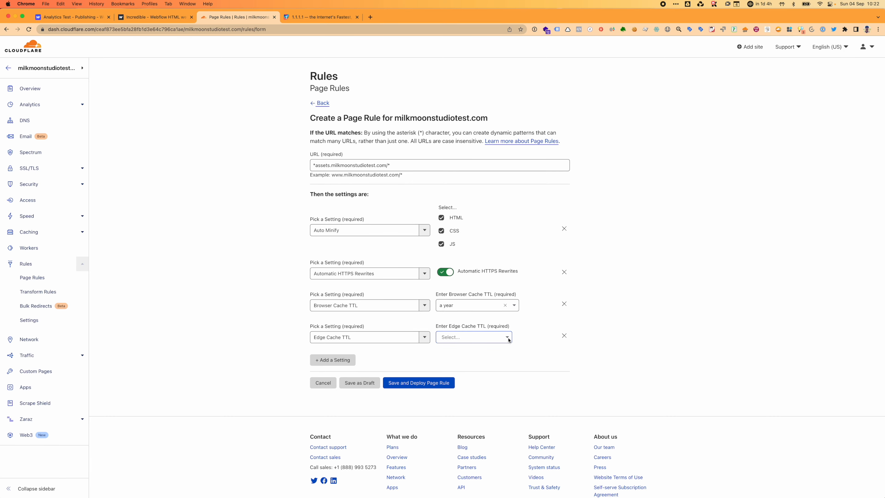
# Switch to the DevTools window and check the routed datacenters chart in Dr.FLARE's overview.
pyautogui.hotkey('ctrl', 'Up')
pyautogui.click(202, 429)
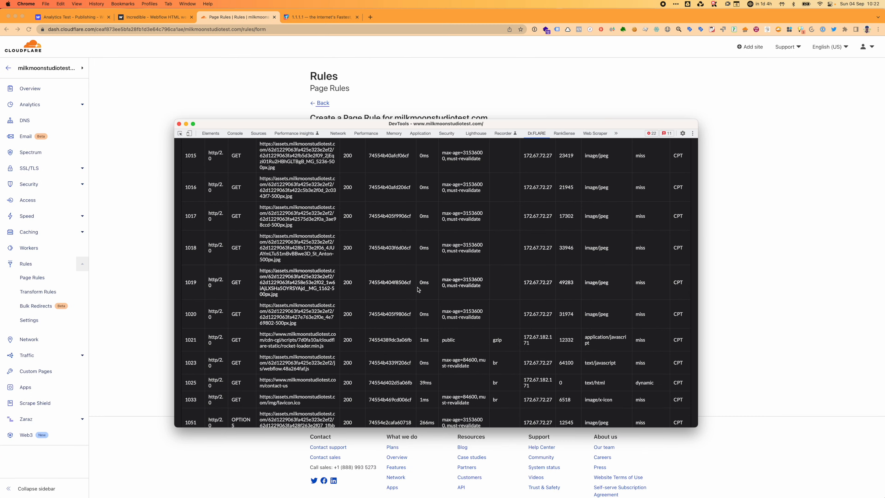
pyautogui.scroll(15, 418, 289)
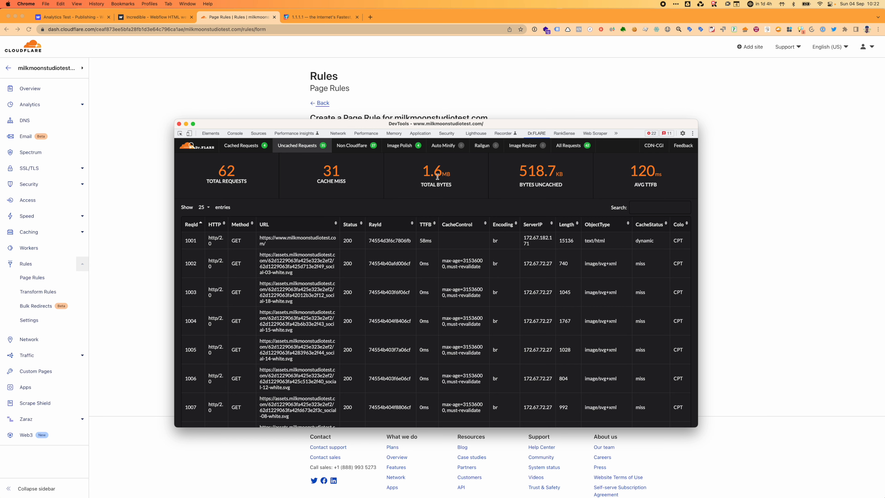
pyautogui.click(204, 151)
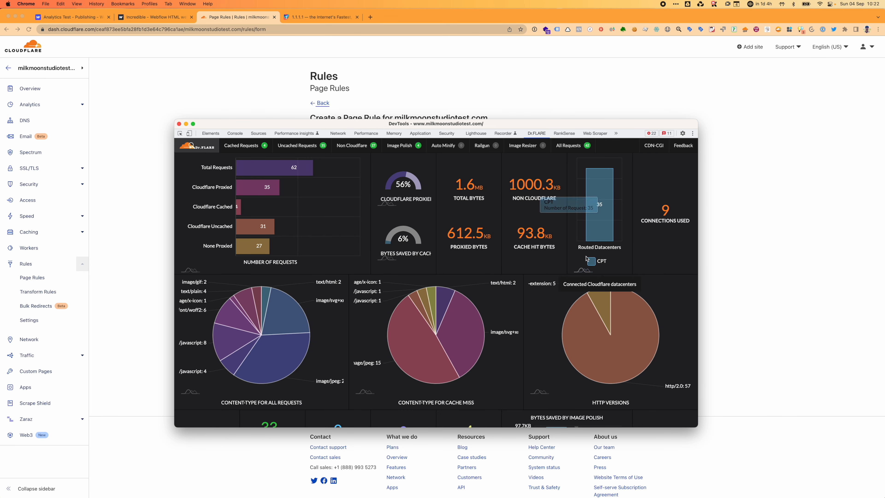
pyautogui.click(730, 273)
# Set the page rule's Edge Cache TTL to a month.
pyautogui.click(477, 336)
pyautogui.scroll(-5, 486, 395)
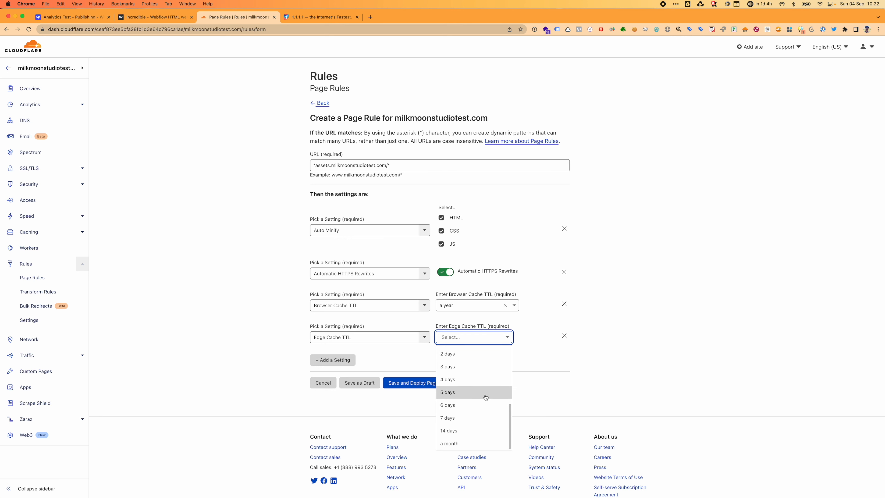
pyautogui.click(470, 442)
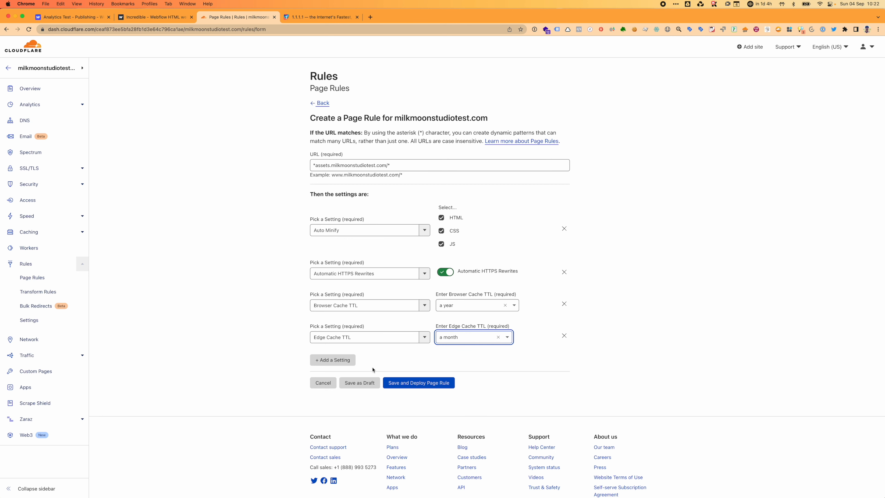
# Add a Cache Level setting to the page rule and set it to Cache Everything.
pyautogui.click(335, 360)
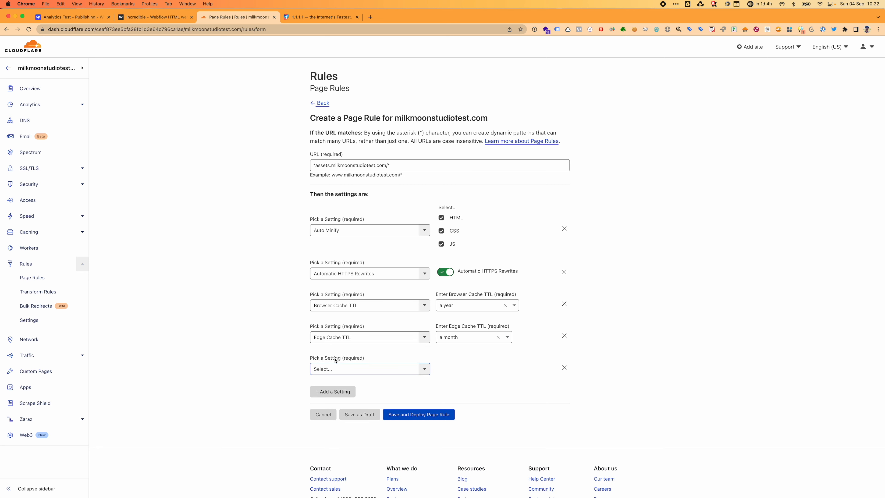
pyautogui.click(421, 367)
pyautogui.scroll(-2, 410, 405)
pyautogui.scroll(-3, 409, 405)
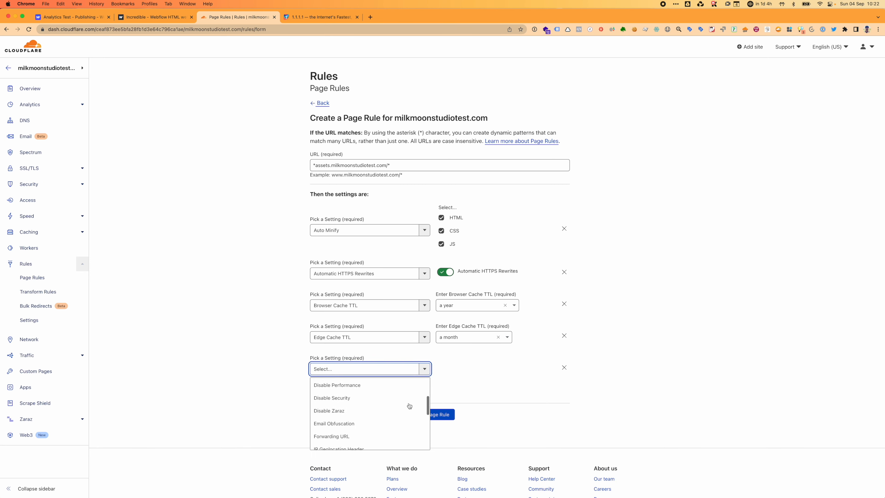
pyautogui.scroll(6, 409, 405)
pyautogui.scroll(-1, 409, 405)
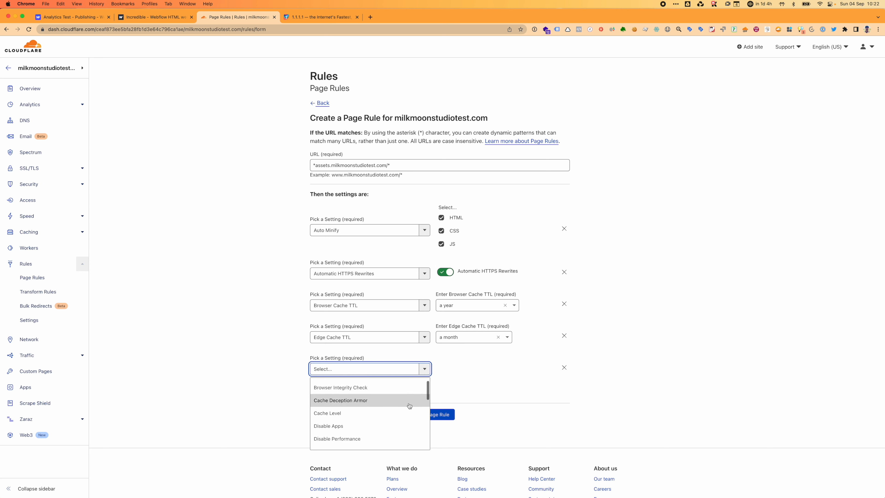
pyautogui.click(401, 412)
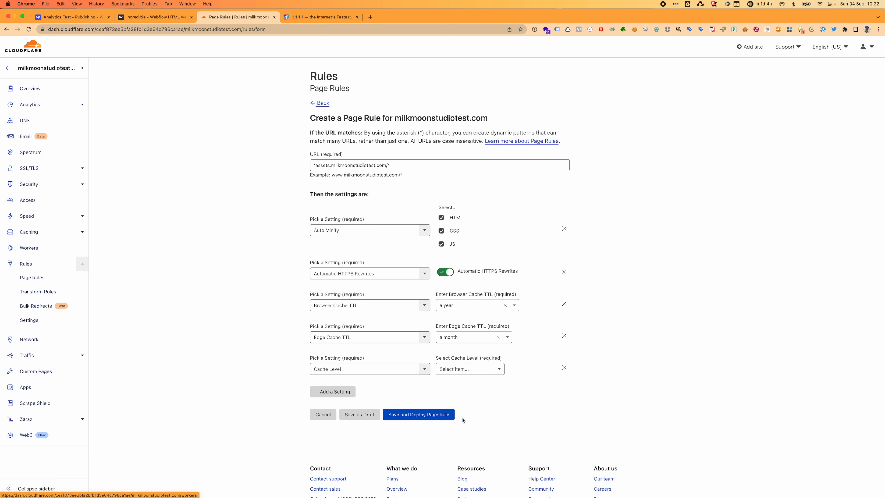
pyautogui.click(472, 373)
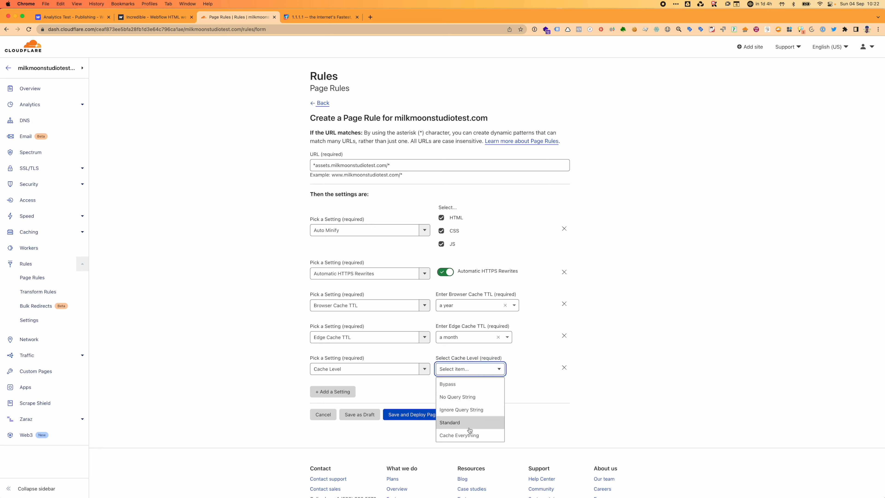
pyautogui.click(469, 434)
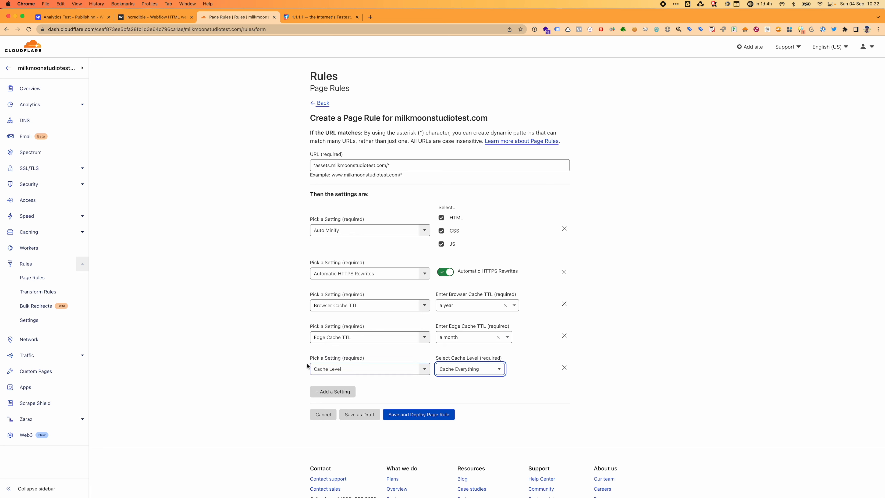
# Review the Cache Level options of the page rule and choose Cache Everything again.
pyautogui.click(477, 377)
pyautogui.click(478, 369)
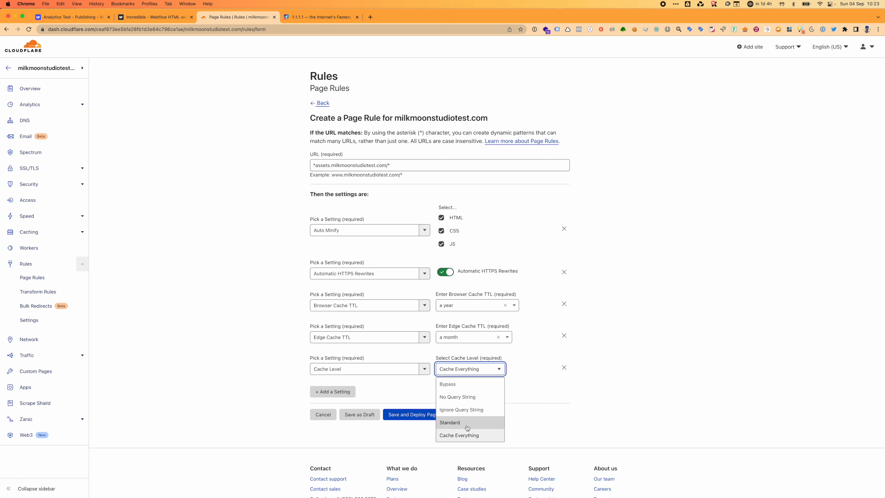
pyautogui.click(465, 436)
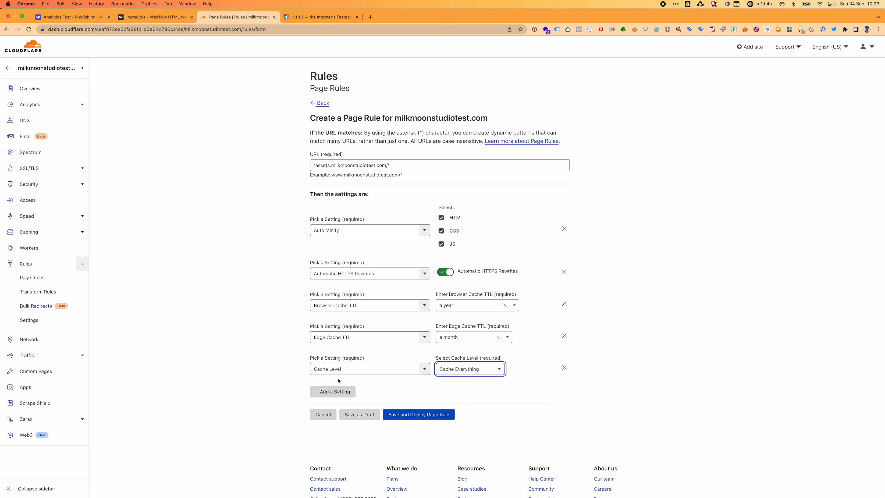
# Add a Mirage setting to the page rule and turn it on.
pyautogui.click(333, 391)
pyautogui.click(358, 402)
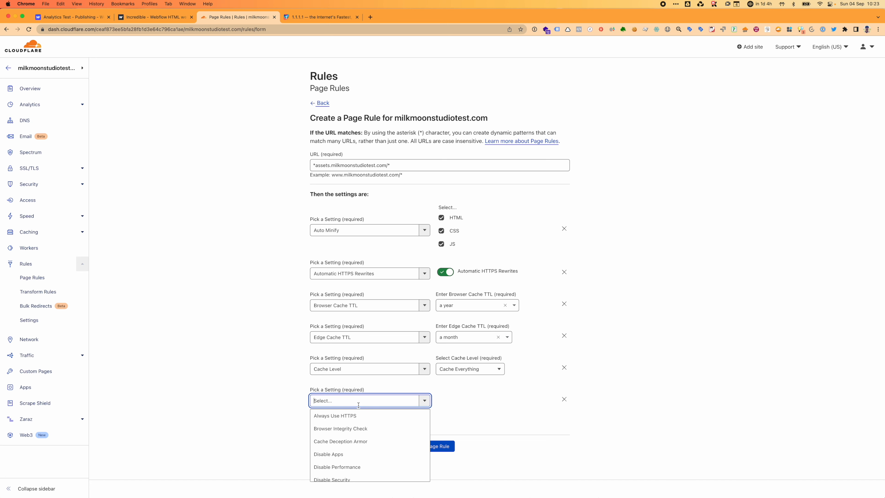
pyautogui.scroll(-3, 409, 449)
pyautogui.scroll(-3, 409, 448)
pyautogui.scroll(-1, 409, 448)
pyautogui.click(346, 433)
pyautogui.click(445, 400)
# Add a Polish setting to the page rule and set its value to Lossy.
pyautogui.scroll(-3, 348, 365)
pyautogui.click(334, 340)
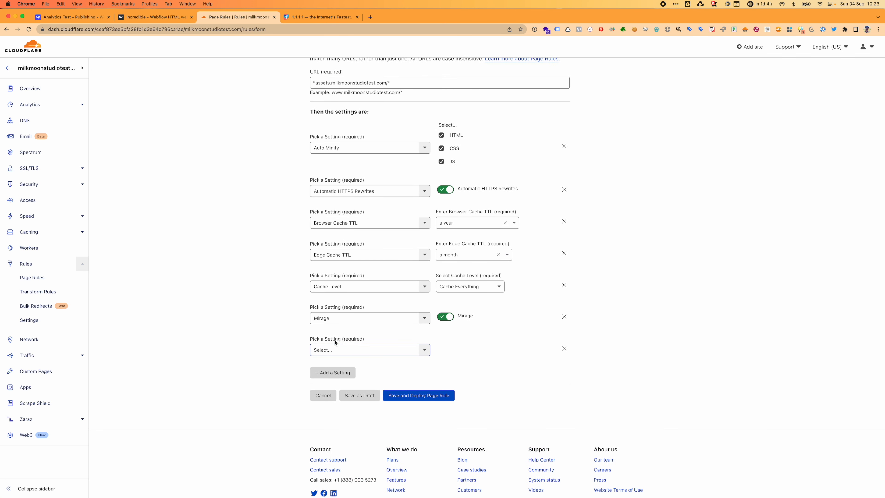
pyautogui.click(359, 351)
pyautogui.scroll(-5, 371, 389)
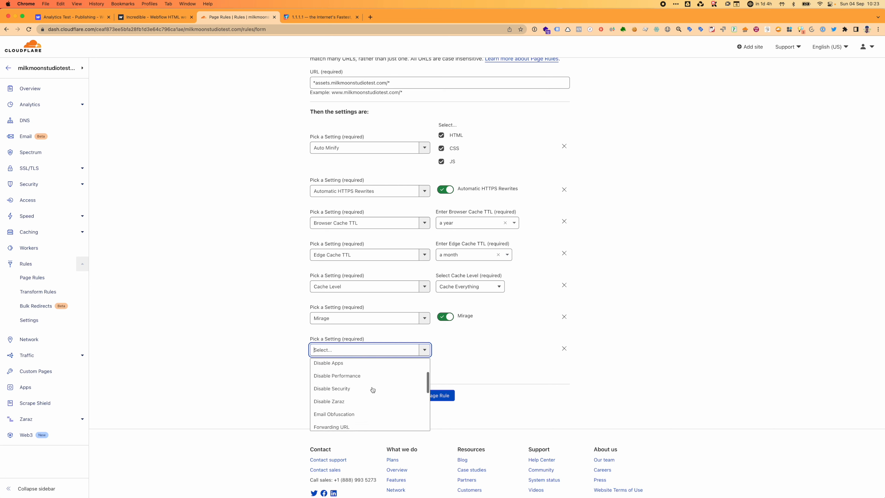
pyautogui.scroll(-2, 373, 389)
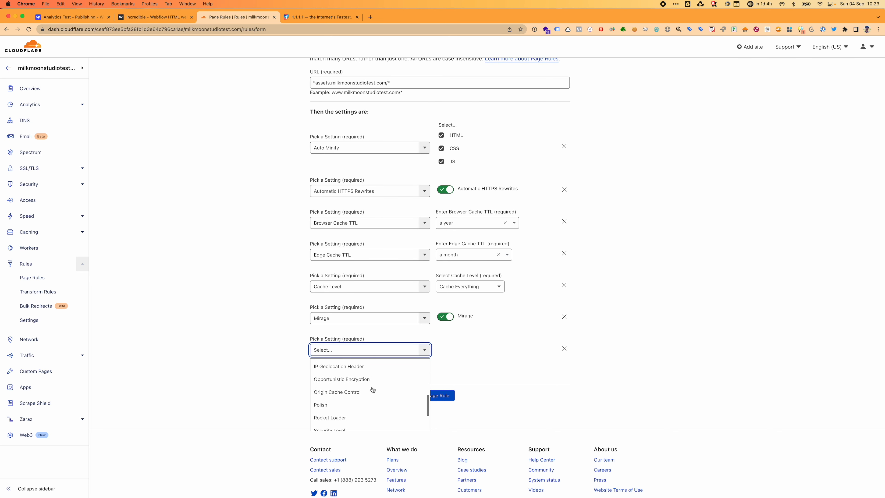
pyautogui.click(366, 404)
pyautogui.click(467, 350)
pyautogui.click(452, 390)
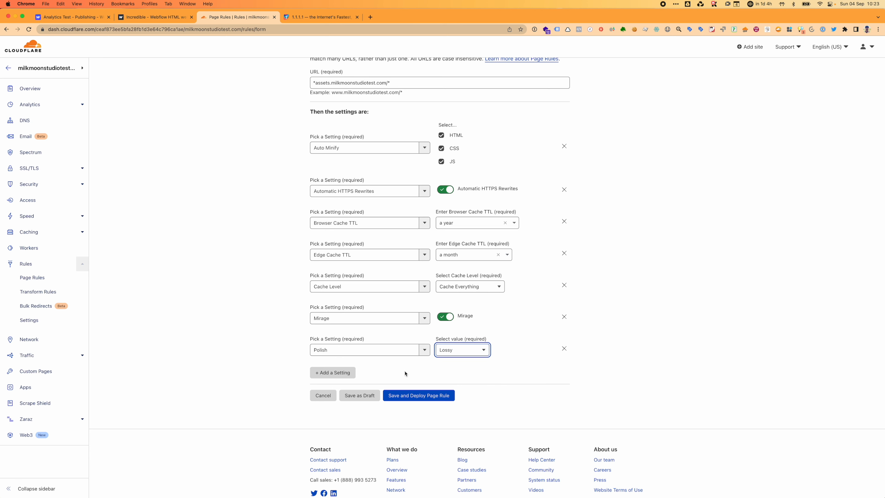
# Add an Opportunistic Encryption setting to the page rule and turn it on.
pyautogui.click(333, 372)
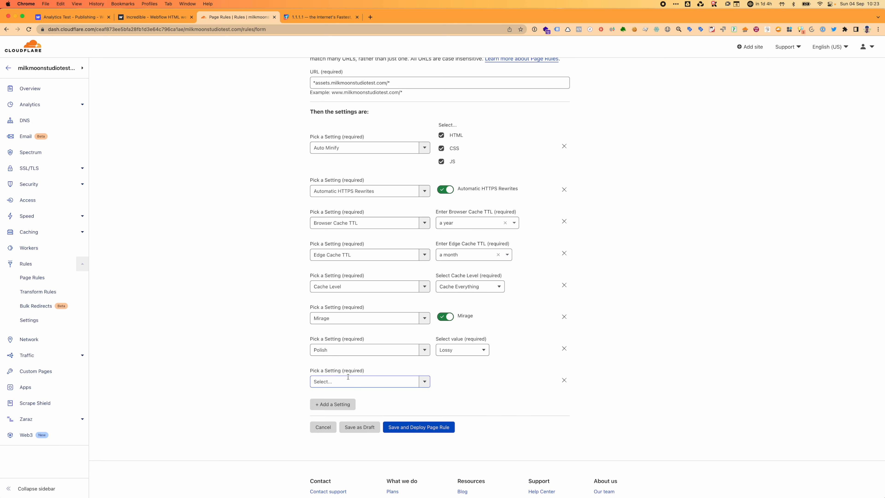
pyautogui.click(422, 384)
pyautogui.scroll(-5, 403, 421)
pyautogui.scroll(-3, 403, 421)
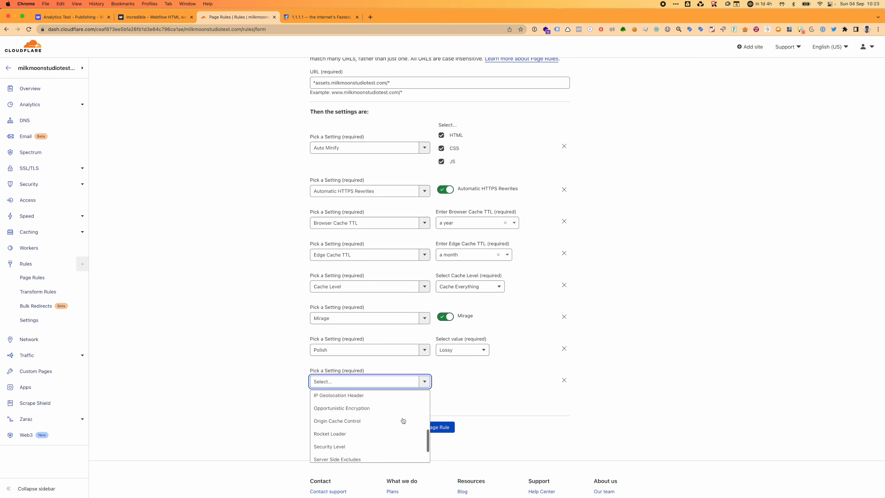
pyautogui.click(371, 409)
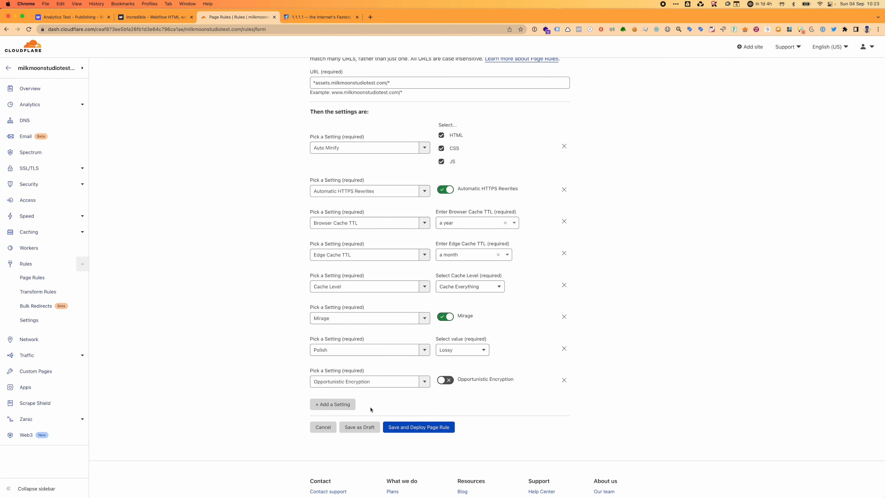
pyautogui.click(446, 384)
# Add a Rocket Loader setting to the page rule and turn it on.
pyautogui.click(350, 405)
pyautogui.click(425, 413)
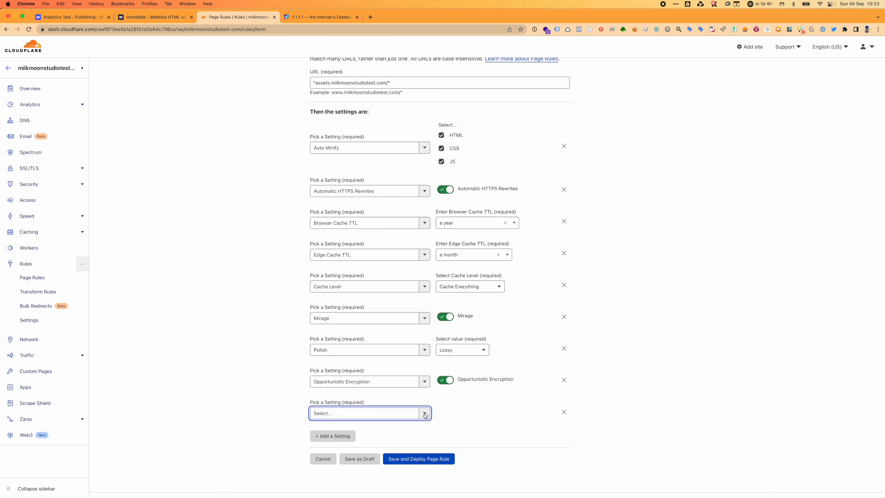
pyautogui.scroll(-5, 406, 453)
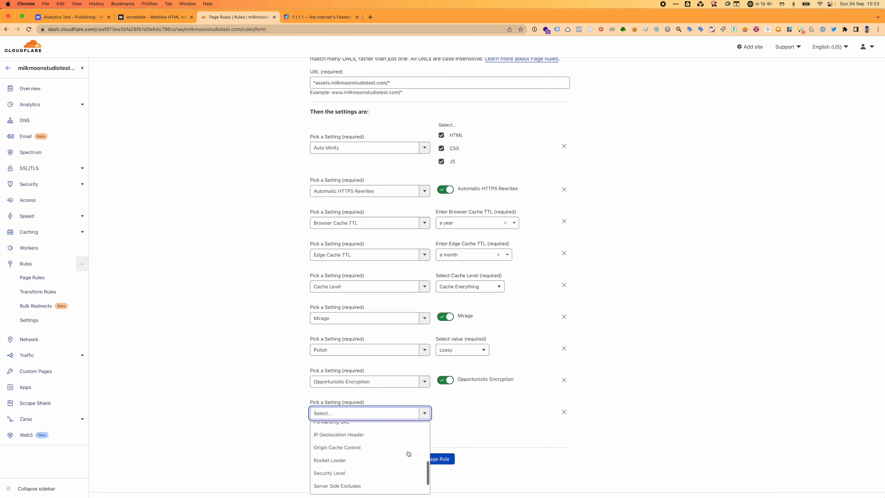
pyautogui.click(408, 452)
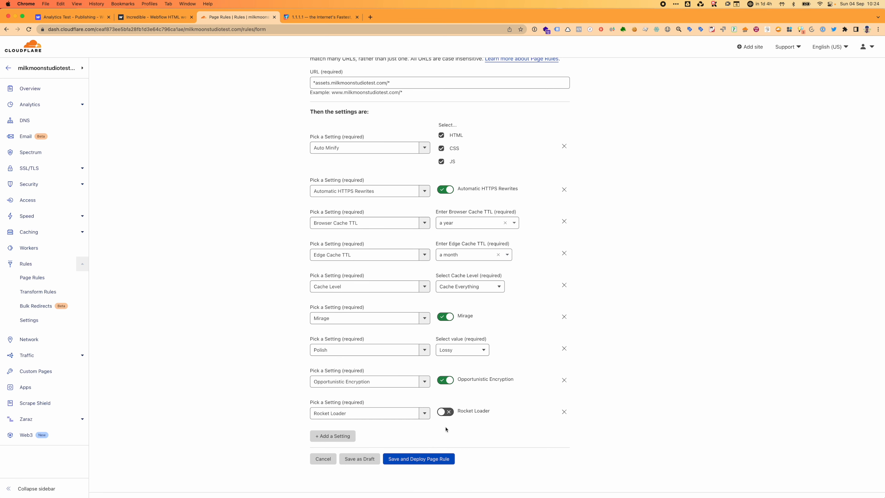
pyautogui.click(444, 415)
# Look through the remaining available settings in a new, empty setting row of the page rule.
pyautogui.click(352, 434)
pyautogui.click(375, 446)
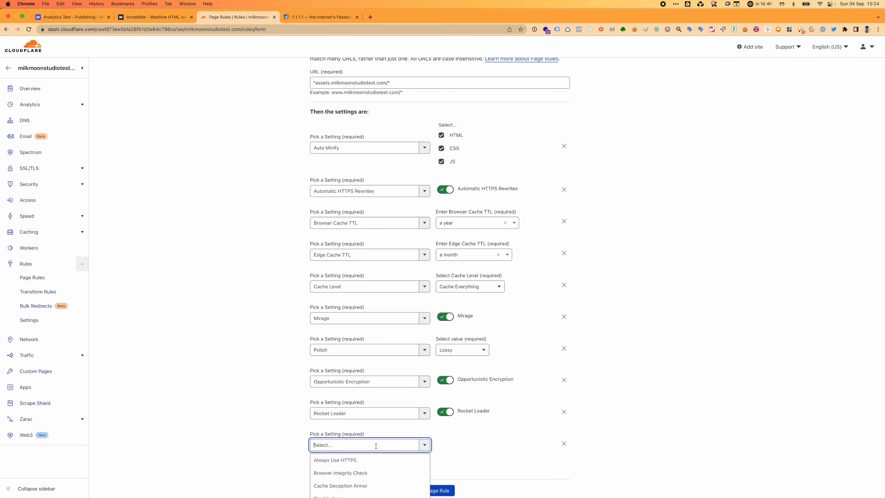
pyautogui.scroll(-3, 373, 464)
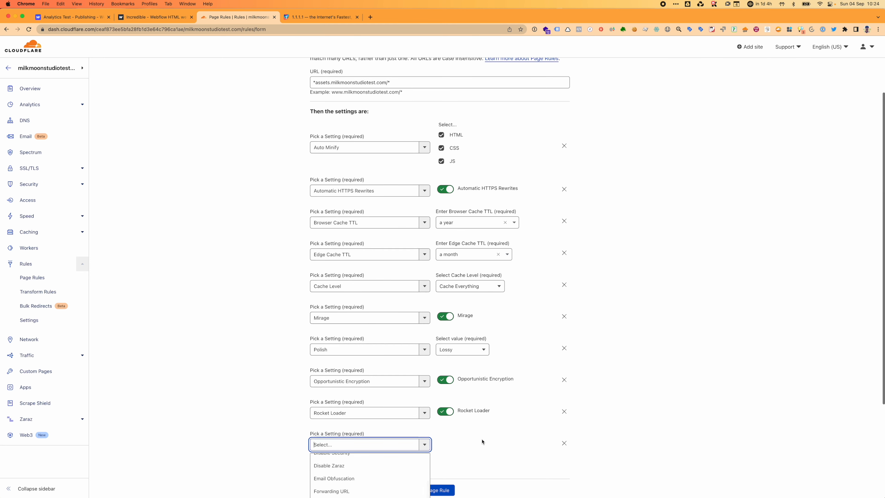
pyautogui.scroll(-5, 468, 448)
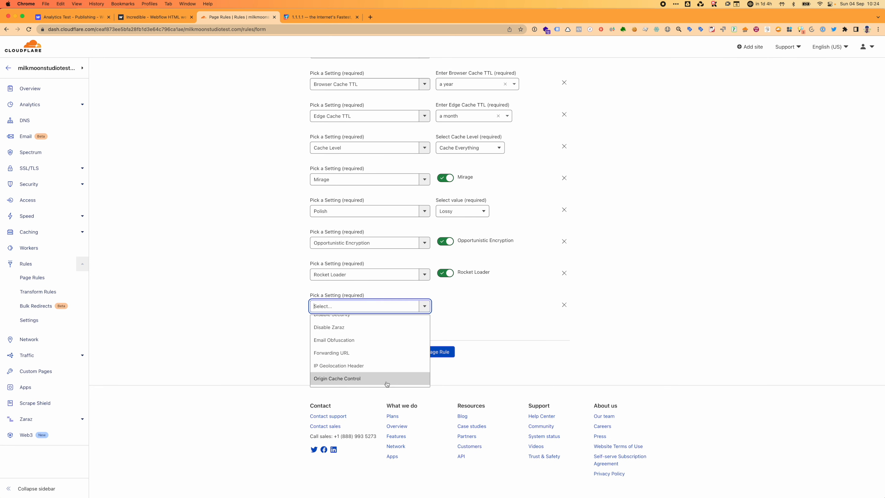
pyautogui.scroll(-2, 387, 383)
pyautogui.scroll(-1, 386, 383)
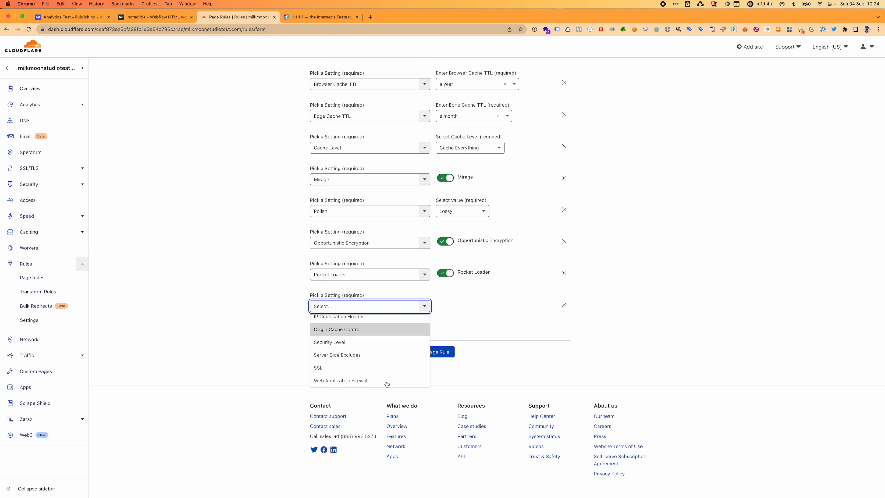
pyautogui.click(522, 352)
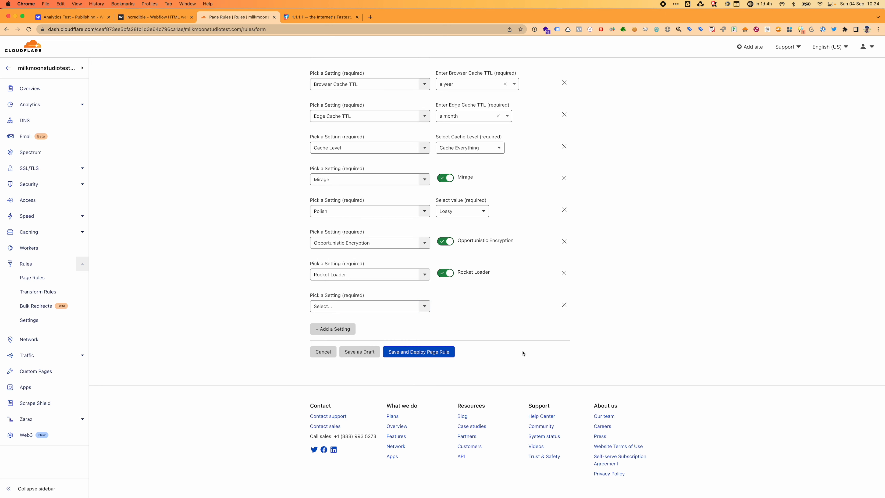
# Try to deploy the page rule, and remove the empty setting row and the Rocket Loader row.
pyautogui.click(424, 352)
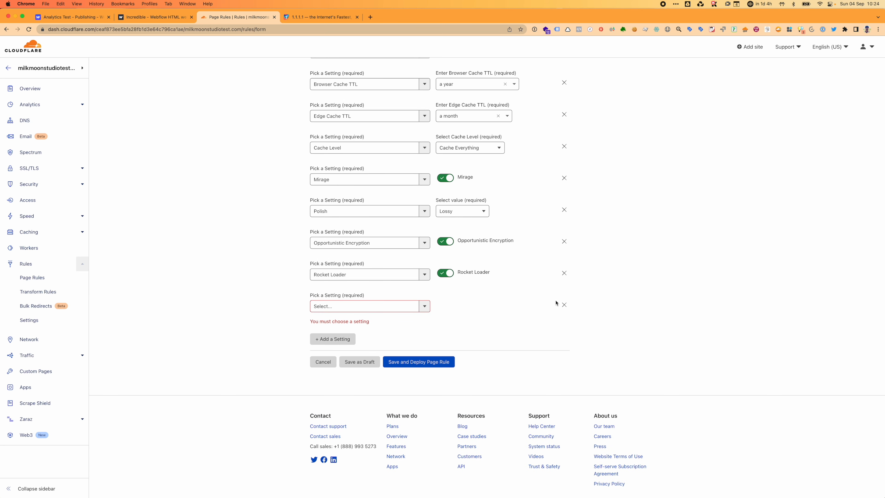
pyautogui.click(563, 305)
pyautogui.click(564, 304)
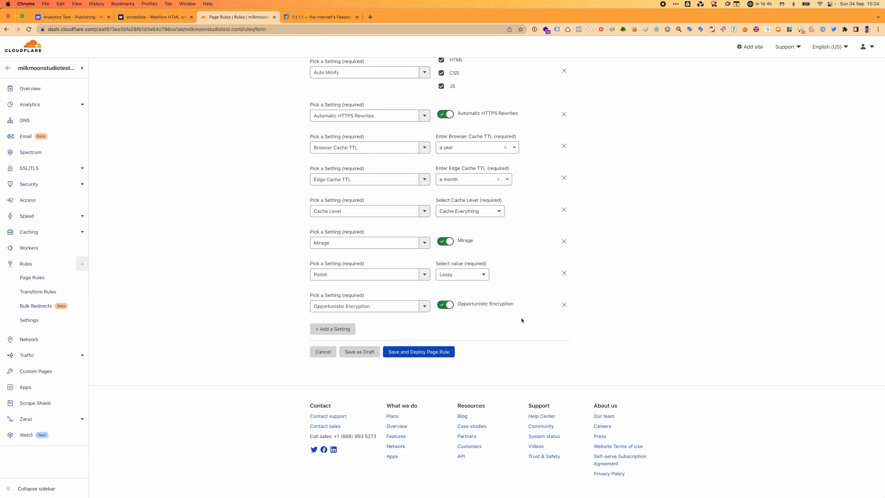
# Add Rocket Loader to the page rule again, turned on, and save and deploy the rule.
pyautogui.click(340, 325)
pyautogui.click(381, 338)
pyautogui.scroll(-5, 391, 384)
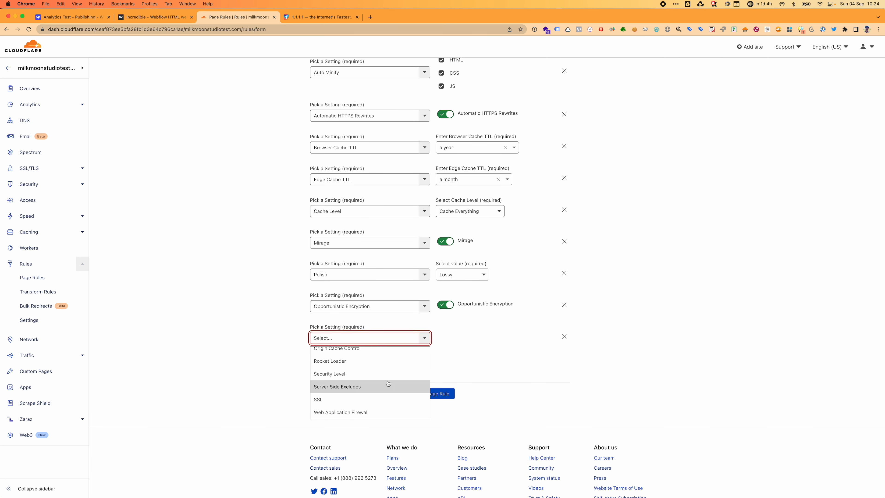
pyautogui.click(351, 362)
pyautogui.click(446, 336)
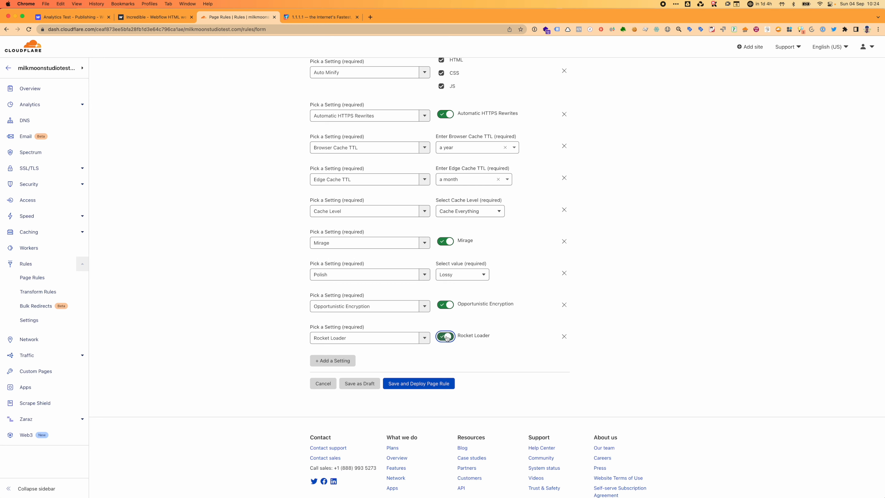
pyautogui.click(429, 383)
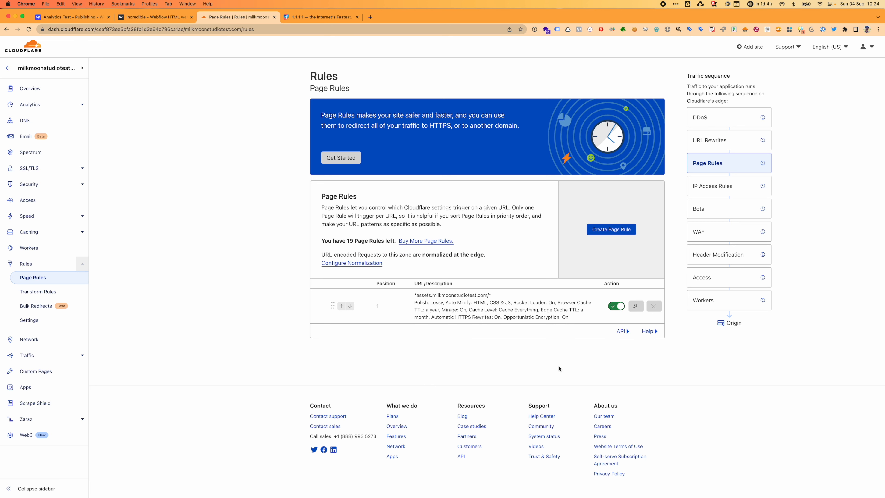
# Create a second page rule with the URL pattern *.milkmoonstudio.com/*.
pyautogui.click(610, 230)
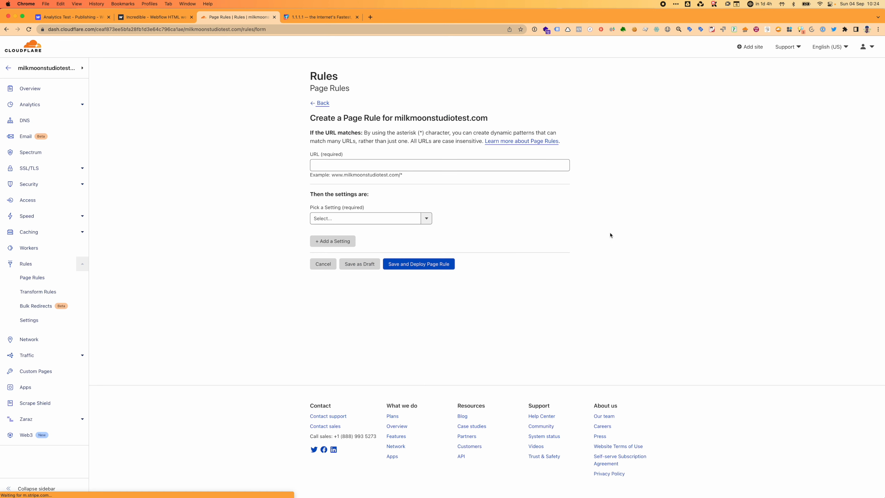
pyautogui.click(373, 166)
pyautogui.click(373, 166)
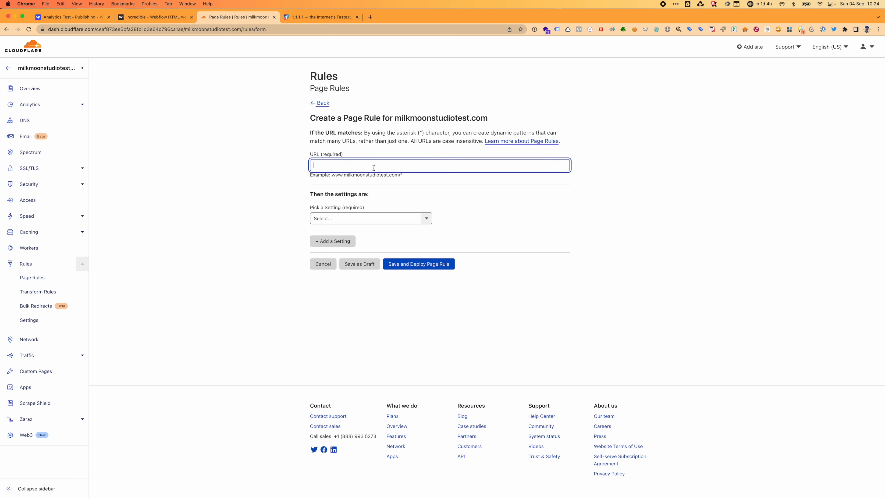
pyautogui.write('*.milkmoonstudio.com/*')
# Give the new page rule an Auto Minify setting with HTML, CSS and JS selected.
pyautogui.click(426, 219)
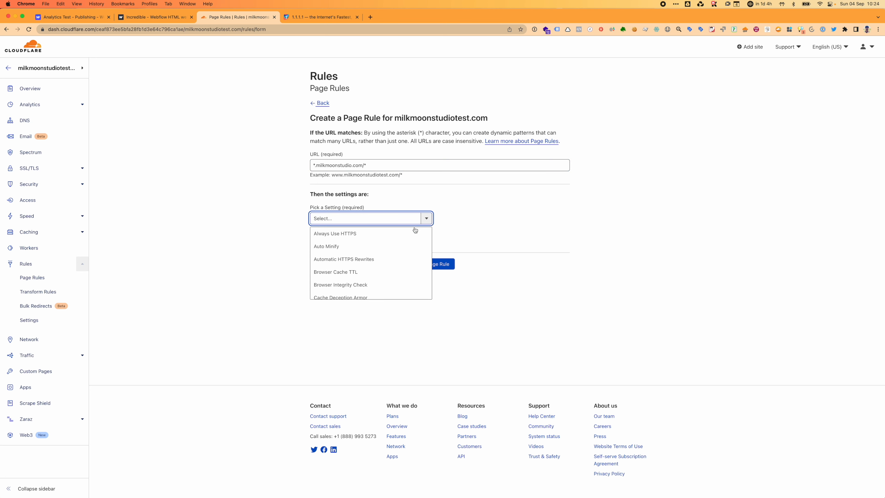
pyautogui.click(411, 239)
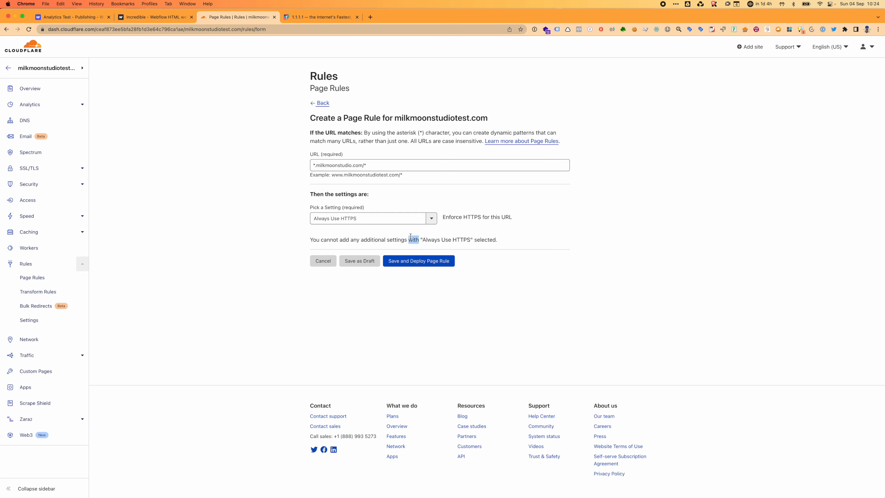
pyautogui.click(432, 220)
pyautogui.click(402, 246)
pyautogui.click(443, 217)
pyautogui.click(443, 230)
pyautogui.click(443, 244)
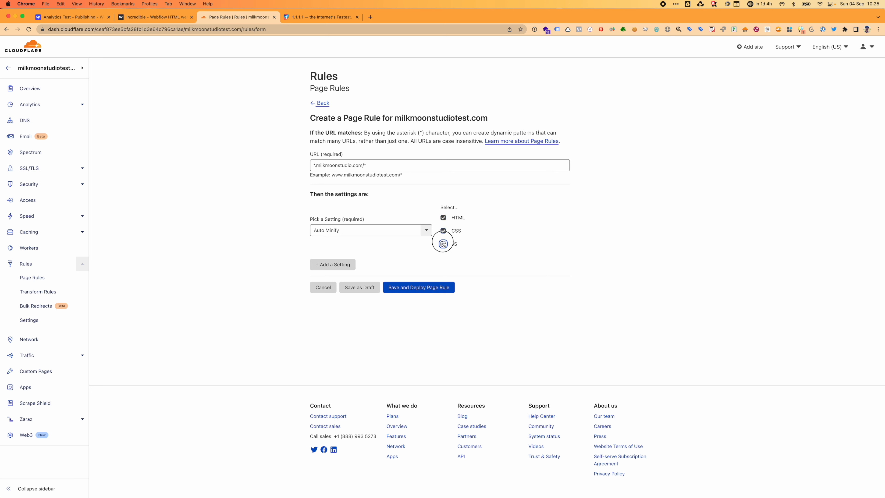
# Add an Automatic HTTPS Rewrites setting to the new page rule.
pyautogui.click(333, 264)
pyautogui.click(429, 273)
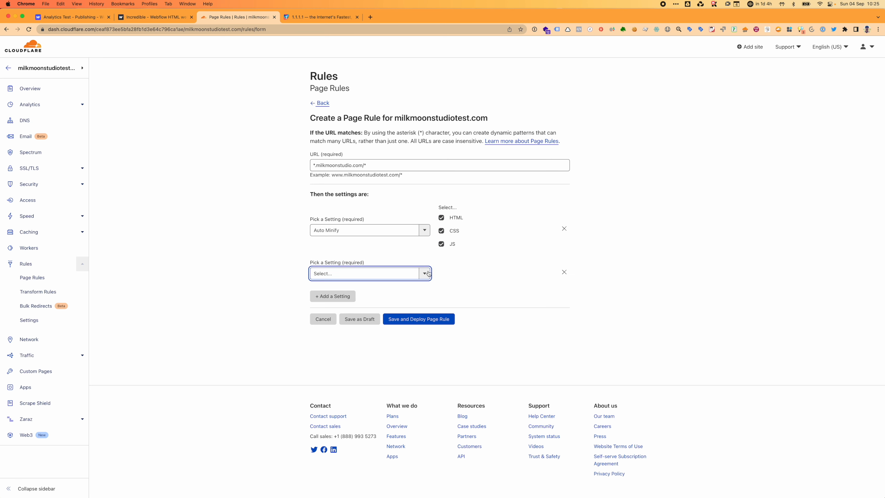
pyautogui.click(428, 273)
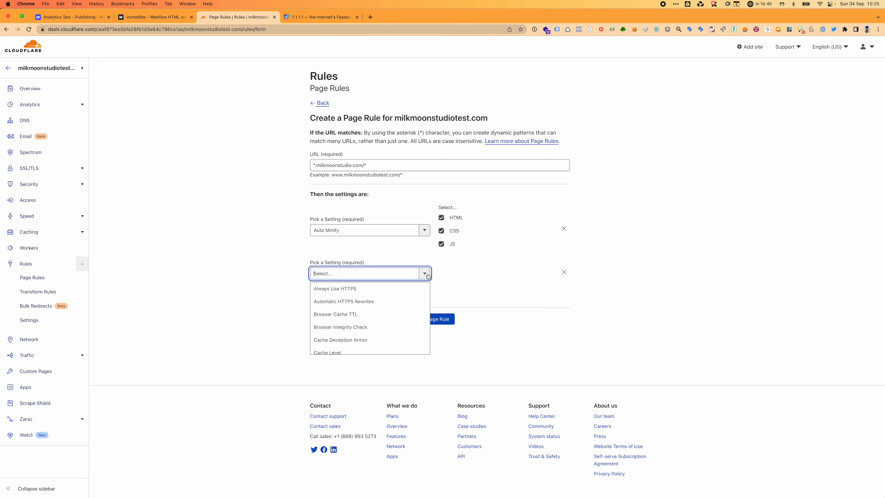
pyautogui.click(404, 302)
# Add a Browser Cache TTL setting to the new page rule and set it to a year.
pyautogui.click(331, 297)
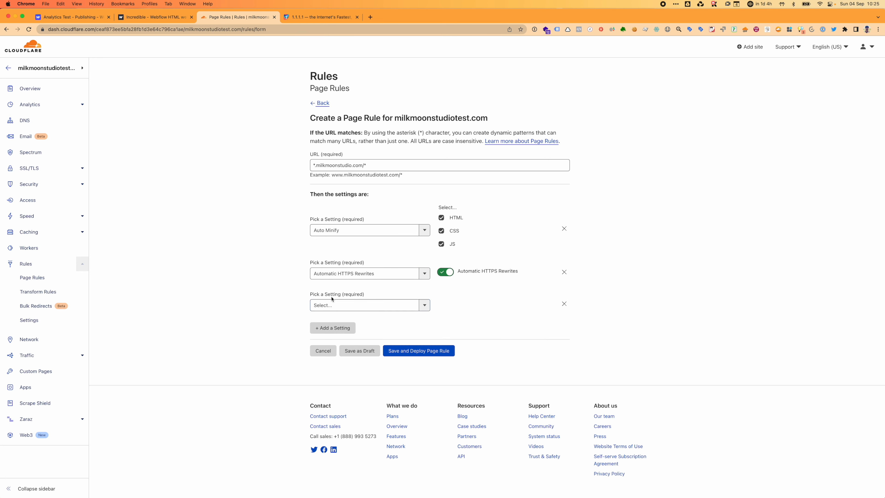
pyautogui.click(428, 307)
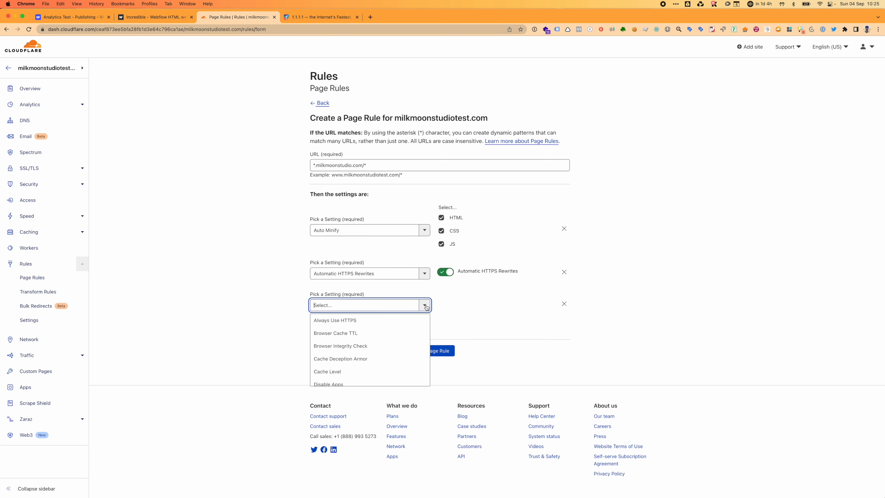
pyautogui.click(402, 331)
pyautogui.click(469, 306)
pyautogui.scroll(-5, 485, 370)
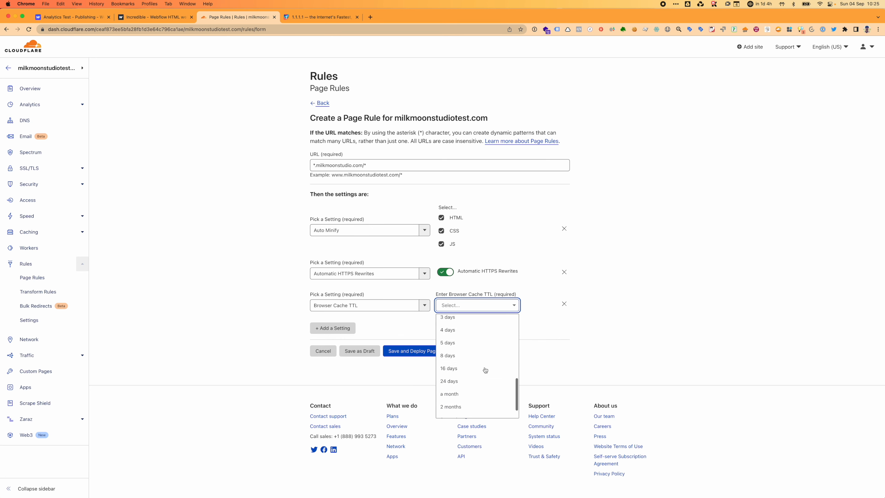
pyautogui.click(467, 410)
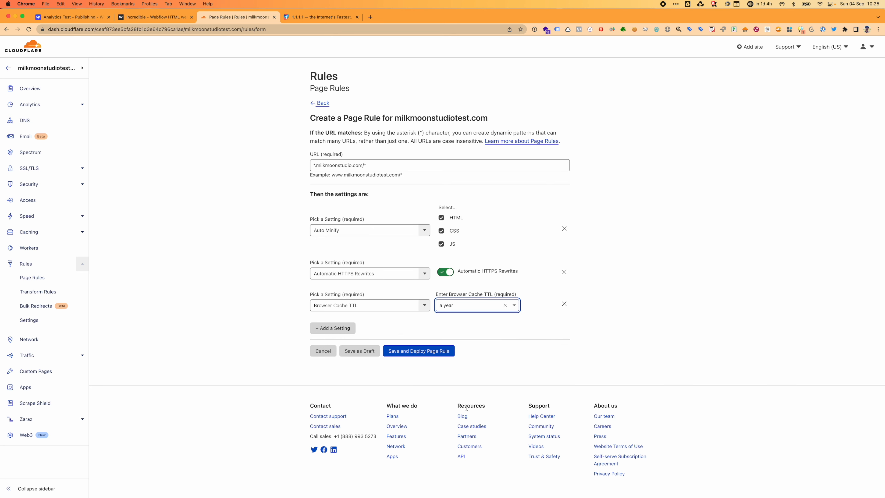
# Add a Cache Level setting to the page rule and set it to Cache Everything.
pyautogui.click(332, 332)
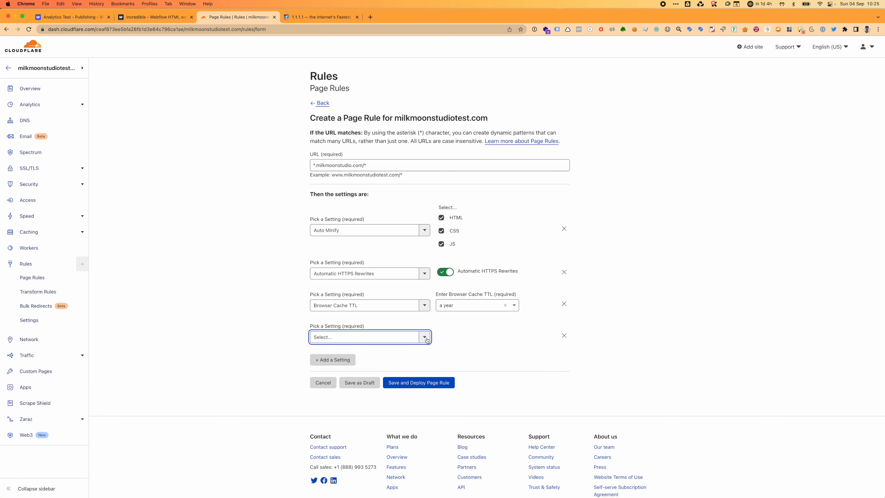
pyautogui.click(424, 337)
pyautogui.scroll(-4, 414, 369)
pyautogui.scroll(4, 414, 369)
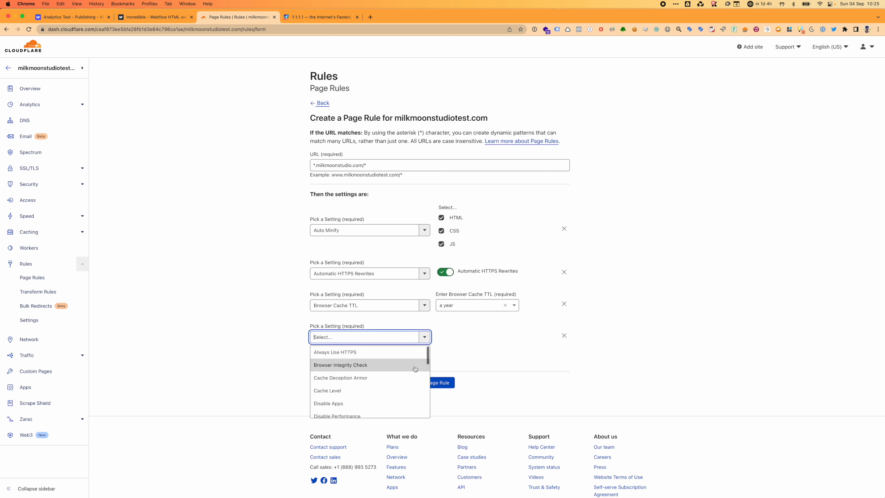
pyautogui.click(387, 390)
pyautogui.click(457, 338)
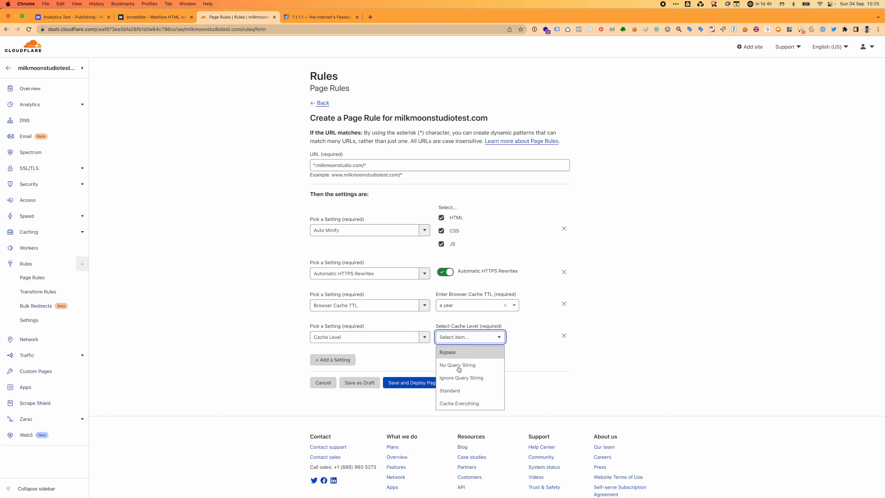
pyautogui.click(460, 404)
pyautogui.click(340, 358)
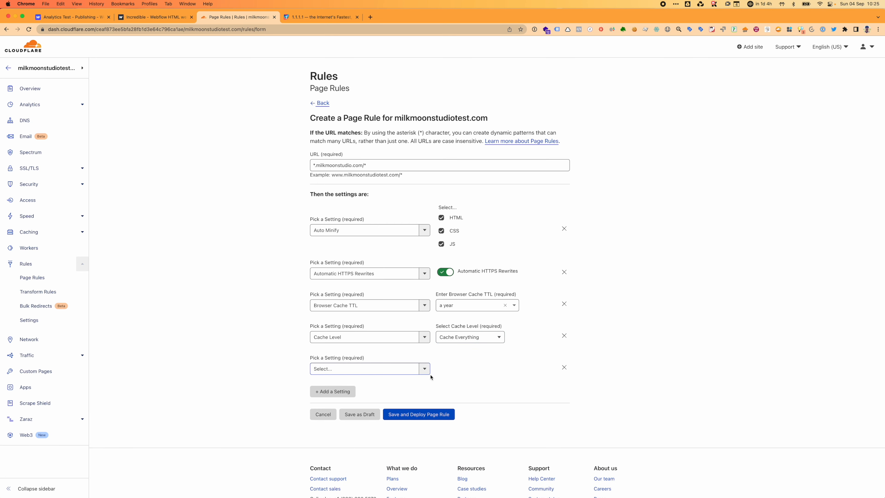
pyautogui.click(422, 369)
pyautogui.click(416, 397)
pyautogui.click(564, 367)
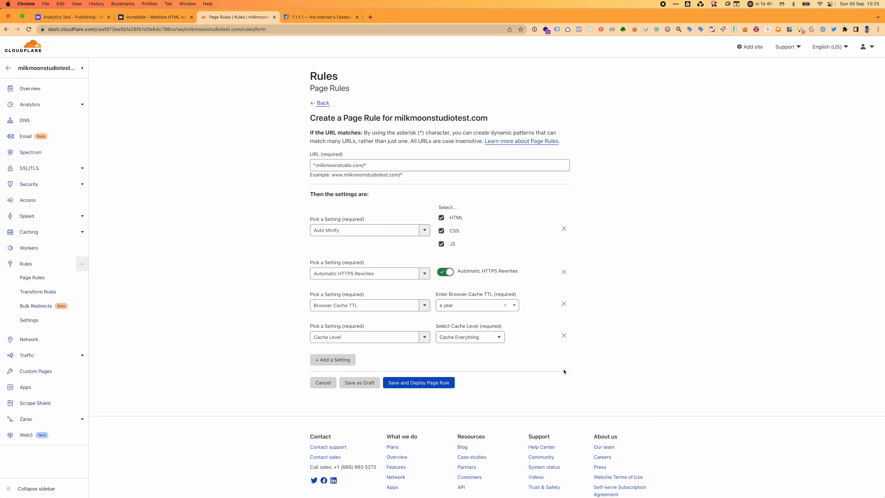
# Add an Edge Cache TTL setting to the page rule and set it to a month.
pyautogui.click(320, 363)
pyautogui.click(423, 368)
pyautogui.scroll(-3, 401, 413)
pyautogui.scroll(-1, 401, 412)
pyautogui.scroll(1, 402, 413)
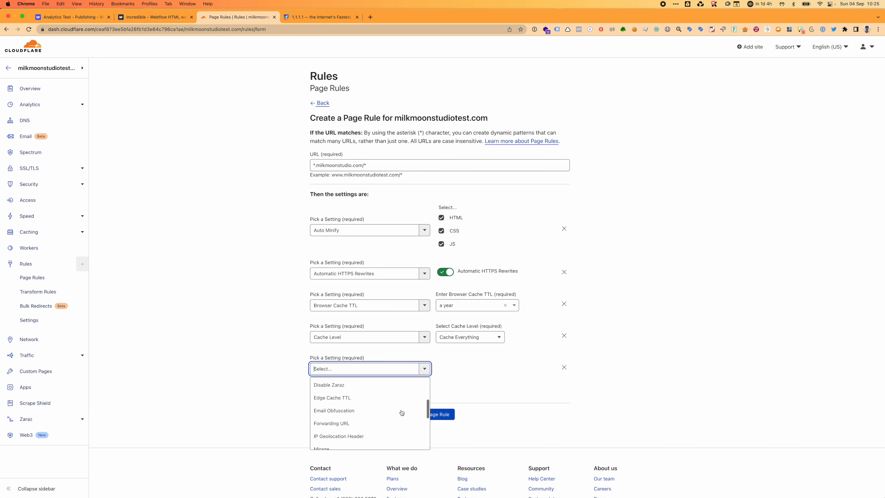
pyautogui.click(375, 404)
pyautogui.click(450, 368)
pyautogui.scroll(-5, 464, 438)
pyautogui.scroll(-3, 464, 438)
pyautogui.click(457, 471)
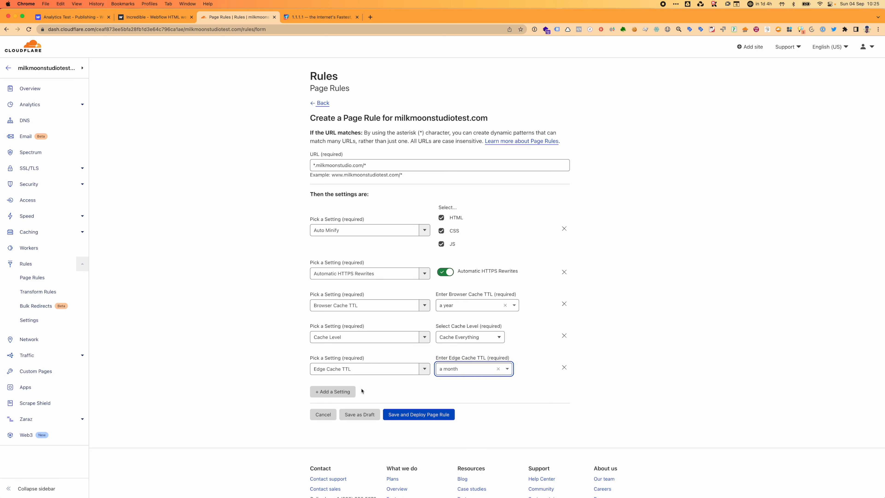
# Add a Mirage setting to the page rule and turn it on.
pyautogui.click(345, 391)
pyautogui.click(425, 401)
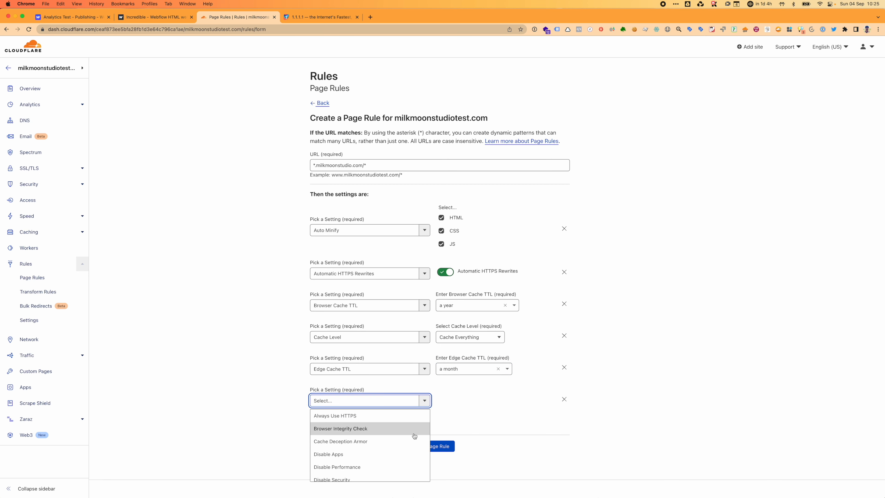
pyautogui.scroll(-3, 414, 435)
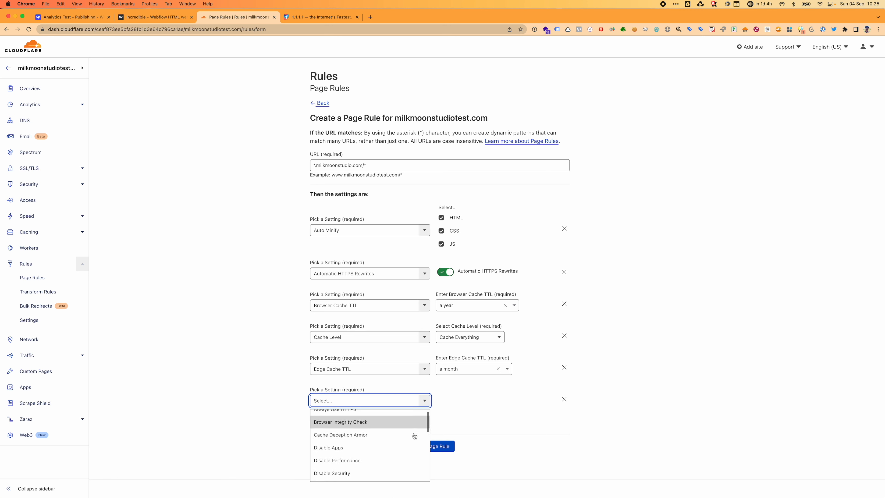
pyautogui.scroll(-2, 414, 436)
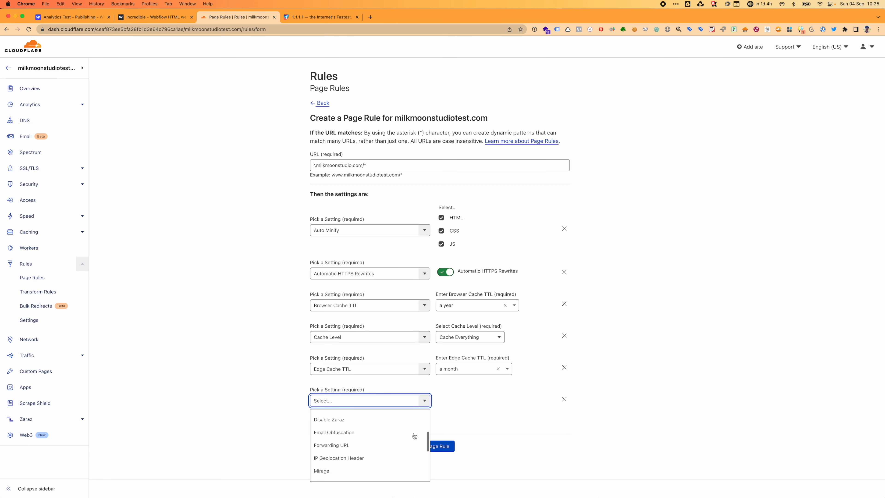
pyautogui.click(392, 470)
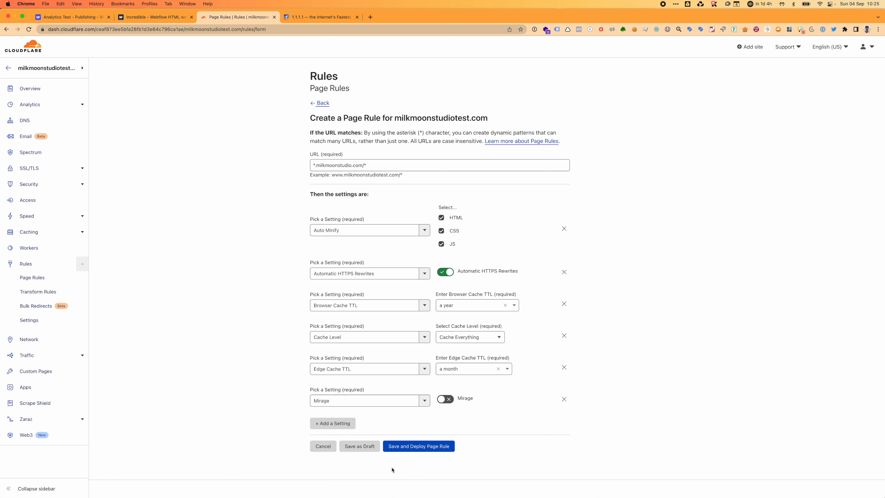
pyautogui.click(451, 400)
# Add a Polish setting to the page rule and set its value to Lossy.
pyautogui.click(333, 422)
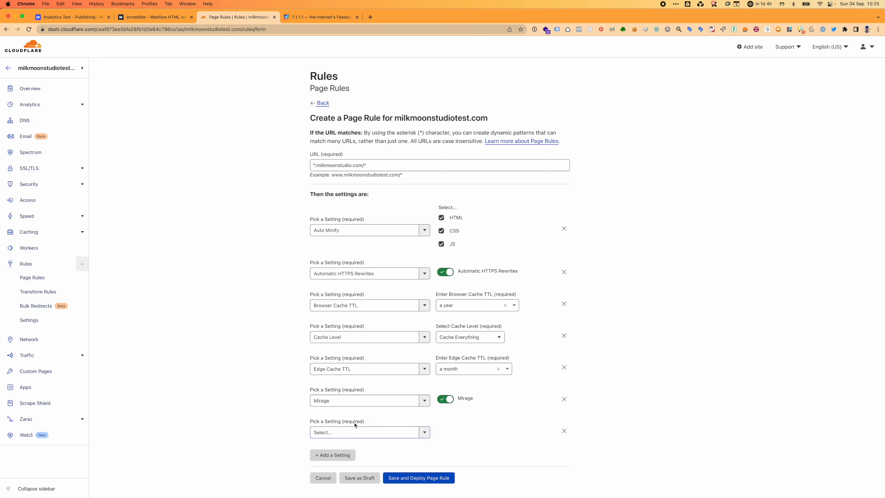
pyautogui.click(423, 434)
pyautogui.scroll(-5, 401, 461)
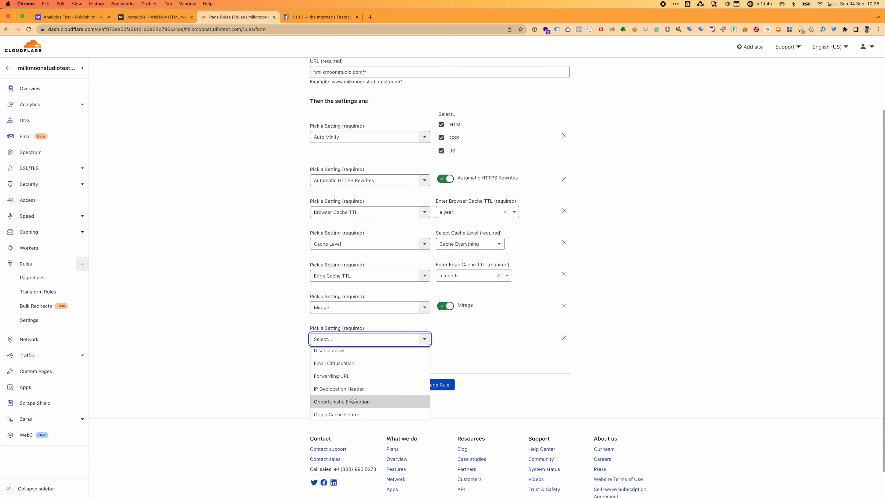
pyautogui.scroll(-3, 352, 377)
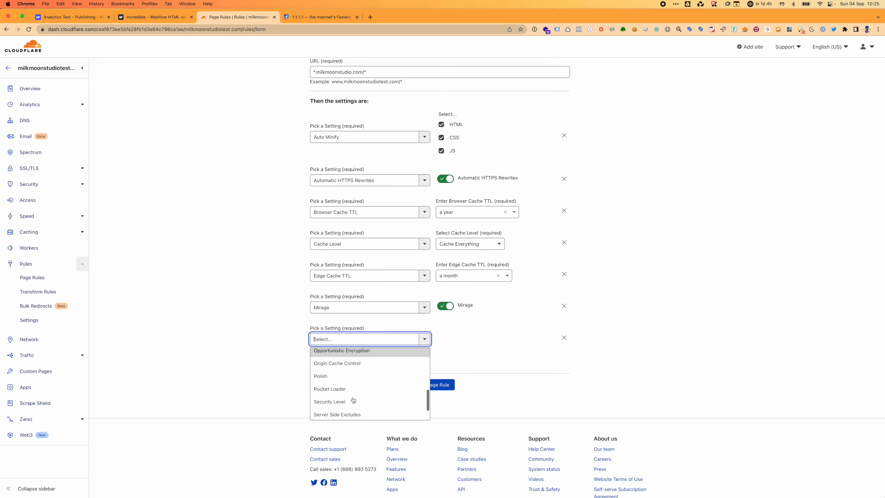
pyautogui.click(351, 376)
pyautogui.click(447, 337)
pyautogui.click(446, 379)
# Add a Rocket Loader setting to the page rule and turn it on.
pyautogui.click(333, 361)
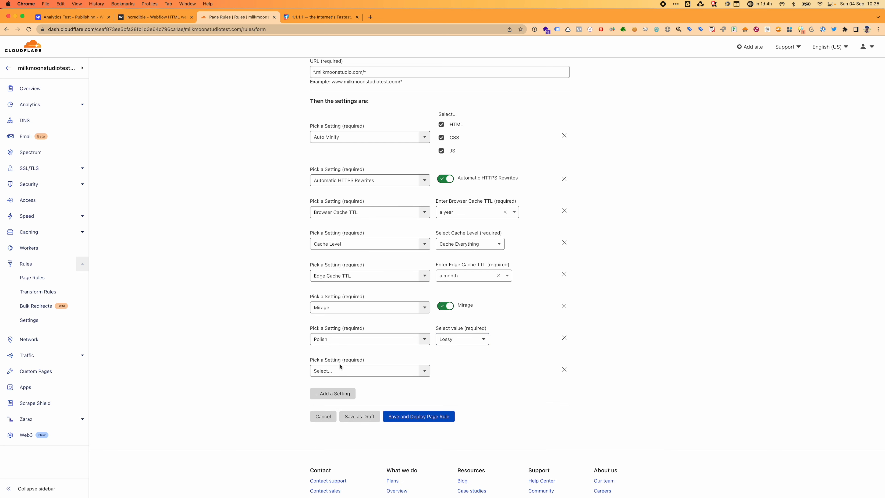
pyautogui.click(423, 366)
pyautogui.scroll(-5, 397, 419)
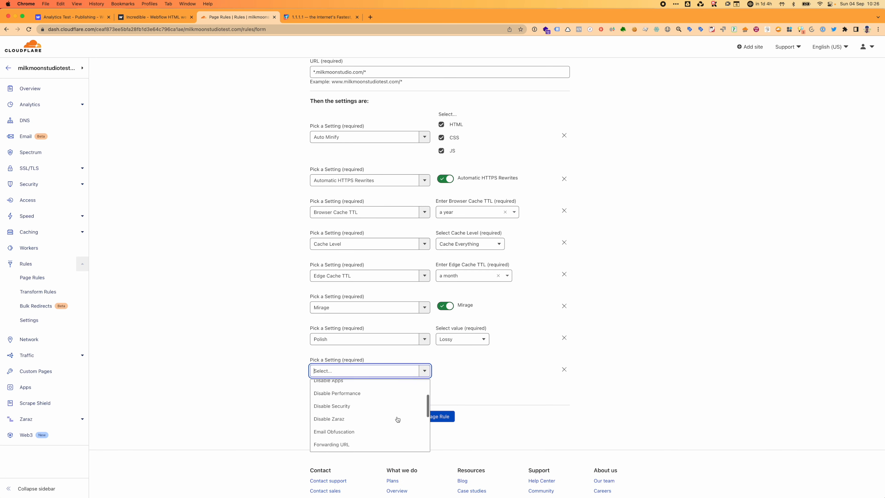
pyautogui.scroll(-2, 396, 419)
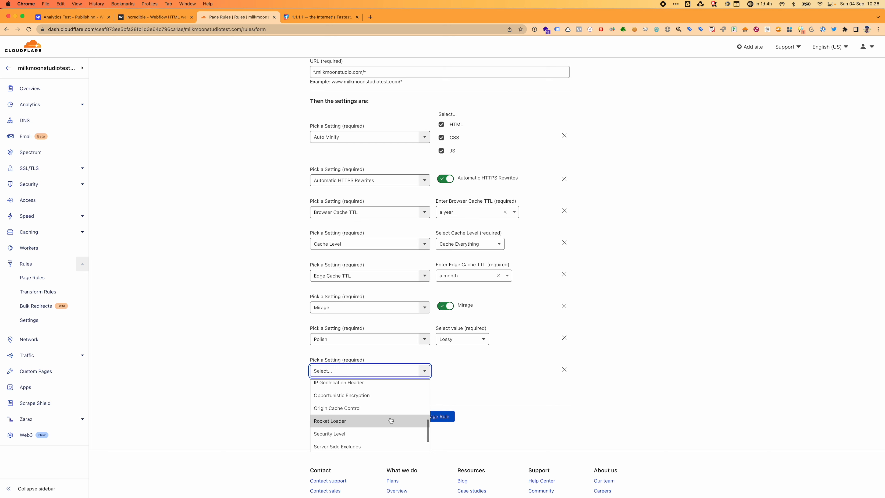
pyautogui.click(390, 421)
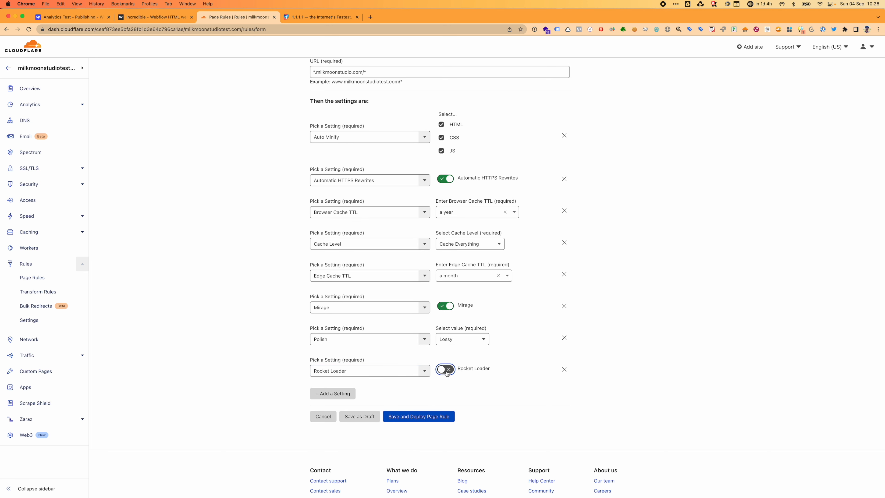
# Add an Opportunistic Encryption setting to the page rule and turn it on.
pyautogui.click(333, 393)
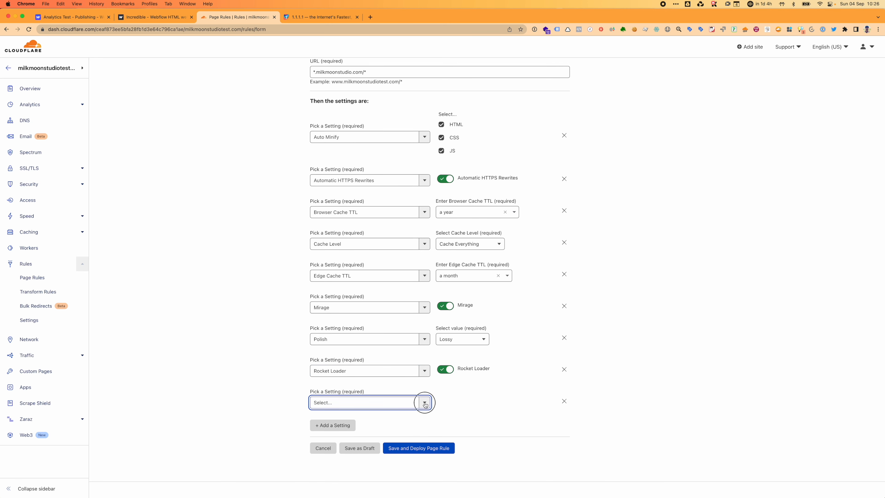
pyautogui.click(423, 402)
pyautogui.scroll(-3, 417, 447)
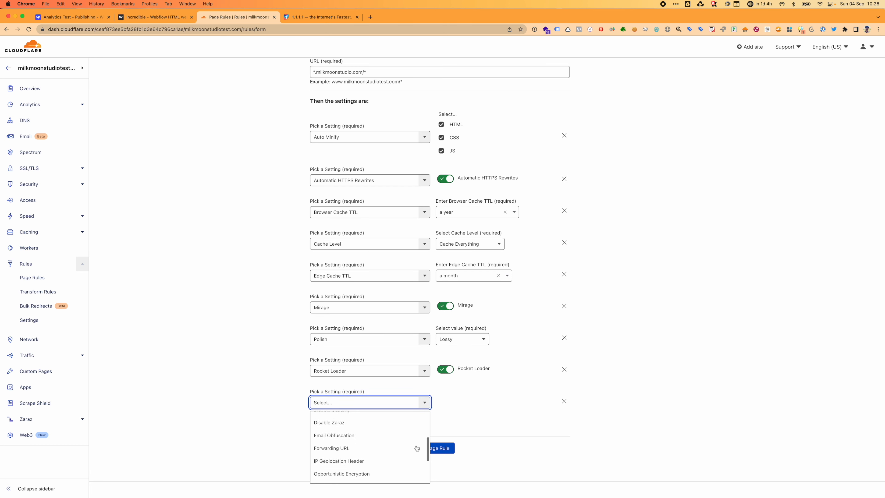
pyautogui.scroll(-2, 417, 448)
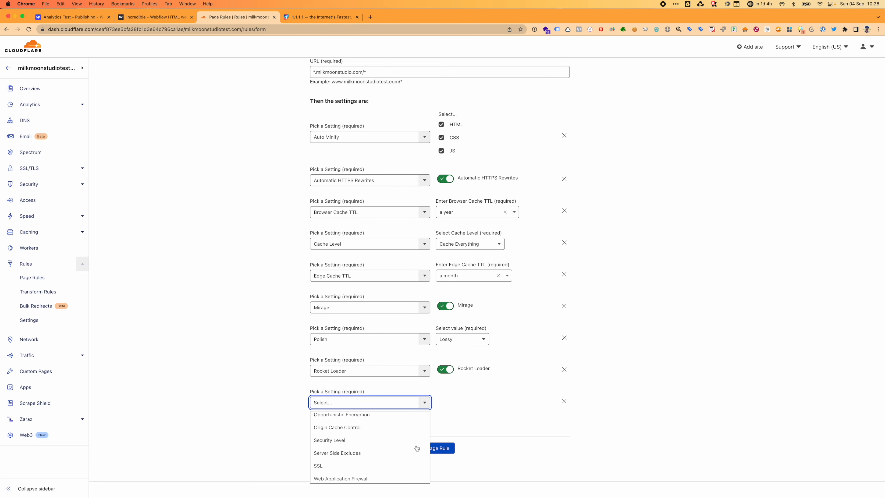
pyautogui.click(374, 414)
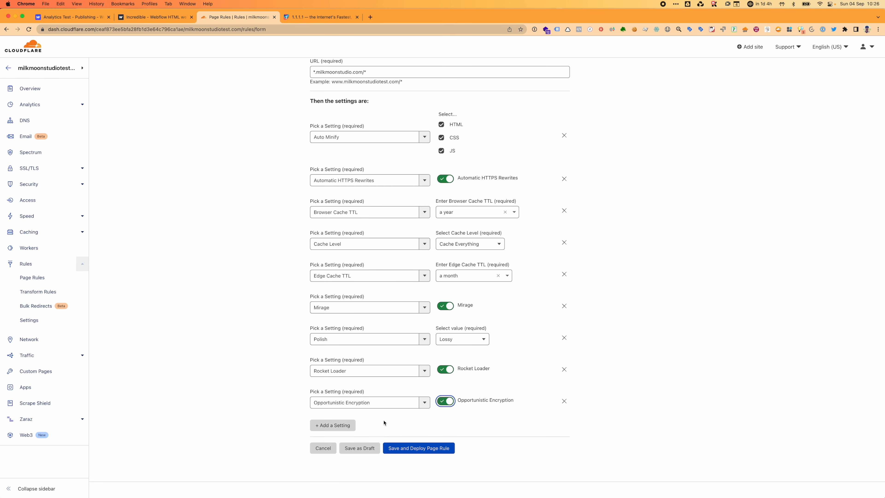
pyautogui.click(336, 425)
pyautogui.click(424, 433)
pyautogui.scroll(-3, 402, 455)
pyautogui.scroll(-3, 402, 456)
pyautogui.scroll(-2, 283, 431)
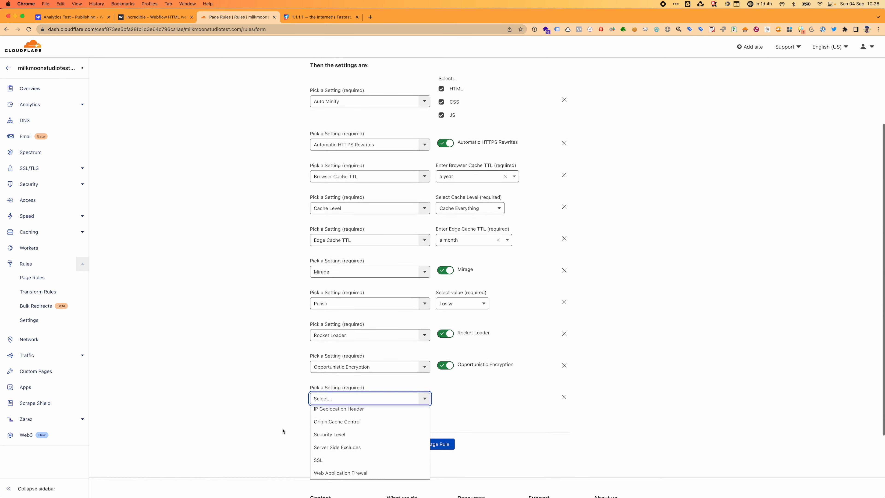
pyautogui.scroll(-1, 379, 417)
pyautogui.scroll(1, 379, 417)
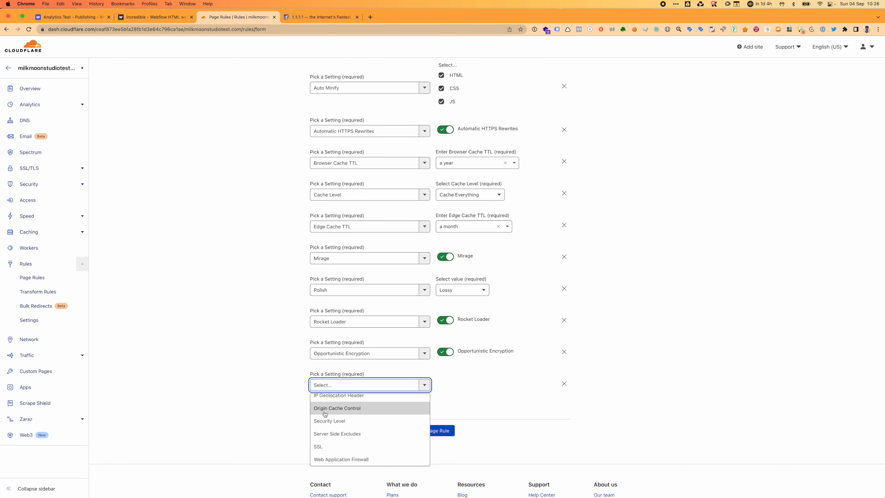
pyautogui.click(580, 422)
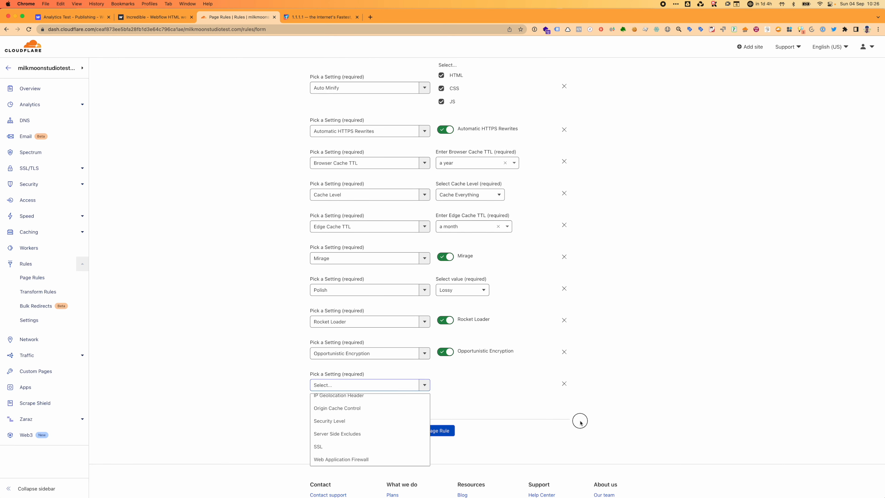
pyautogui.click(564, 383)
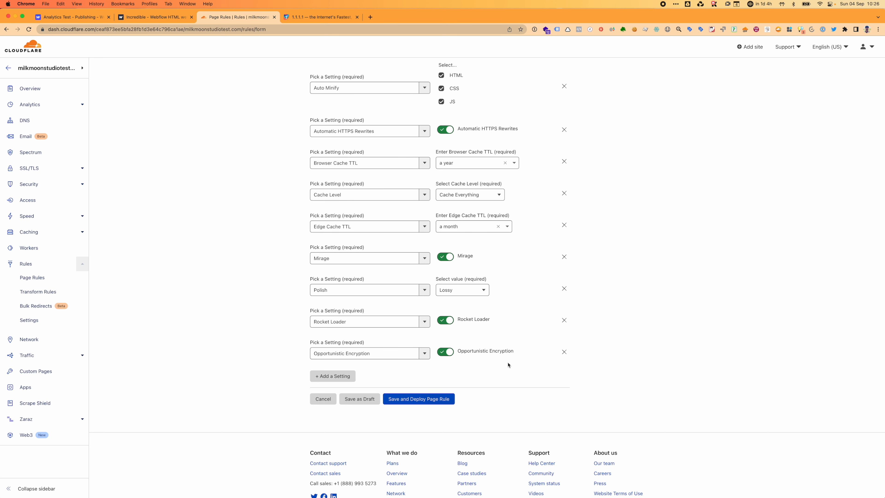
# Correct the rule's URL pattern to *.milkmoonstudiotest.com/* and save and deploy the page rule.
pyautogui.click(410, 403)
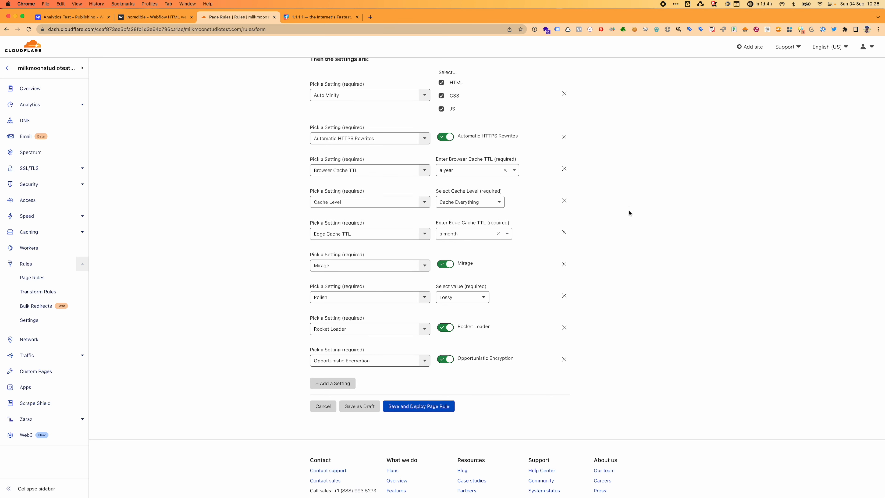
pyautogui.scroll(5, 626, 196)
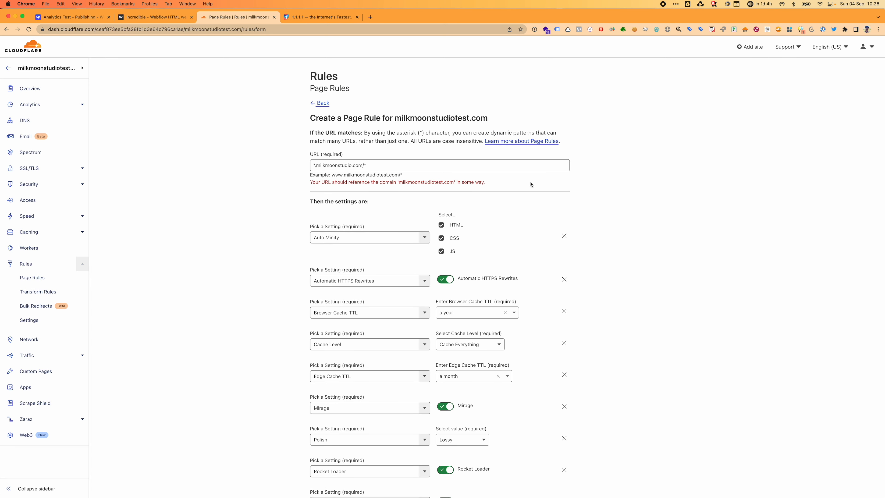
pyautogui.click(350, 165)
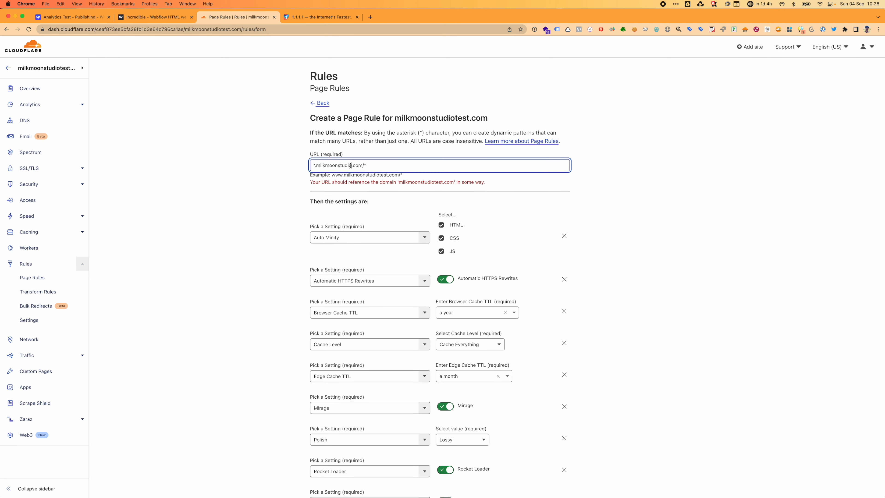
pyautogui.write('test')
pyautogui.click(600, 324)
pyautogui.scroll(-5, 605, 330)
pyautogui.click(429, 349)
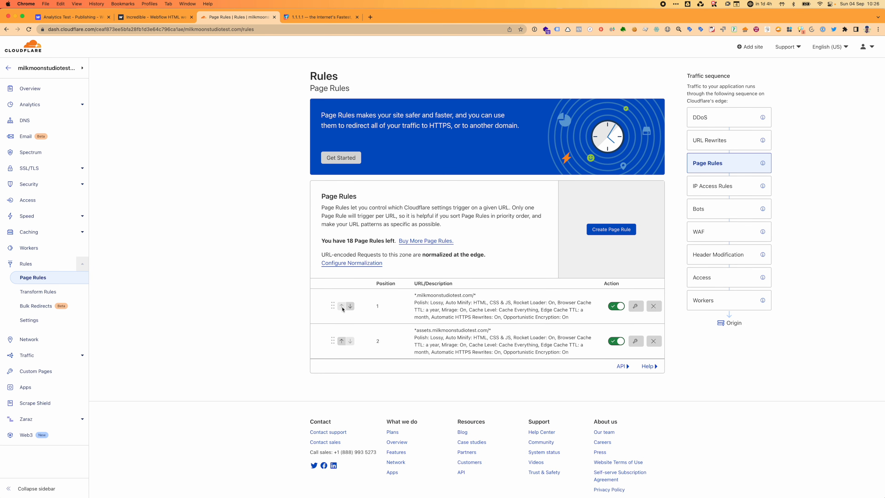
# Move the *.milkmoonstudiotest.com/* rule below the *assets.milkmoonstudiotest.com/* rule and review both URL patterns.
pyautogui.click(350, 306)
pyautogui.moveTo(414, 295); pyautogui.dragTo(491, 295)
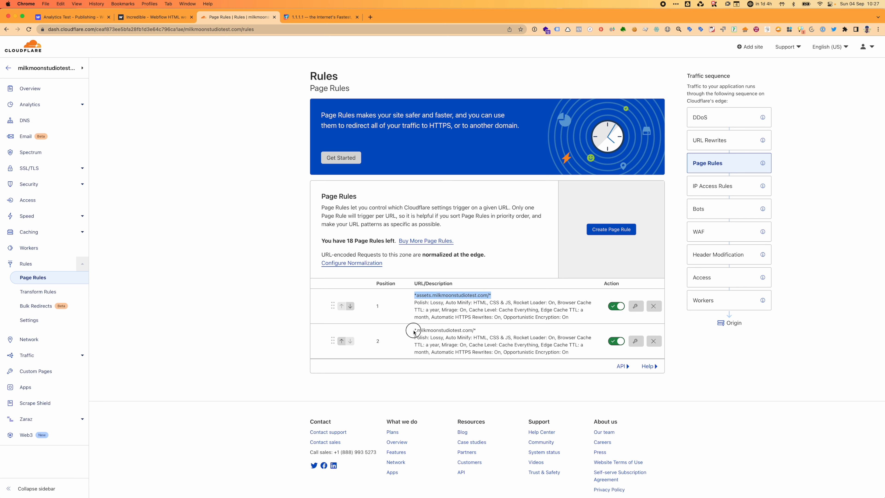
pyautogui.moveTo(413, 332); pyautogui.dragTo(487, 331)
pyautogui.click(488, 372)
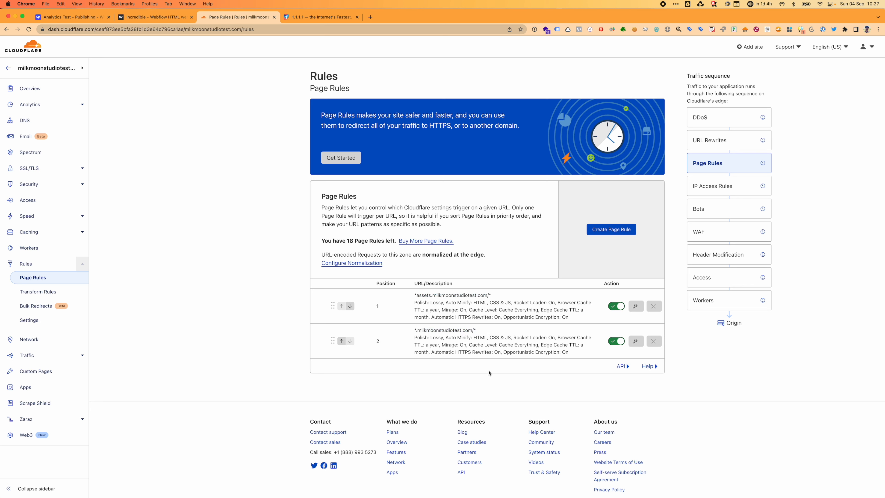
pyautogui.moveTo(497, 296); pyautogui.dragTo(413, 298)
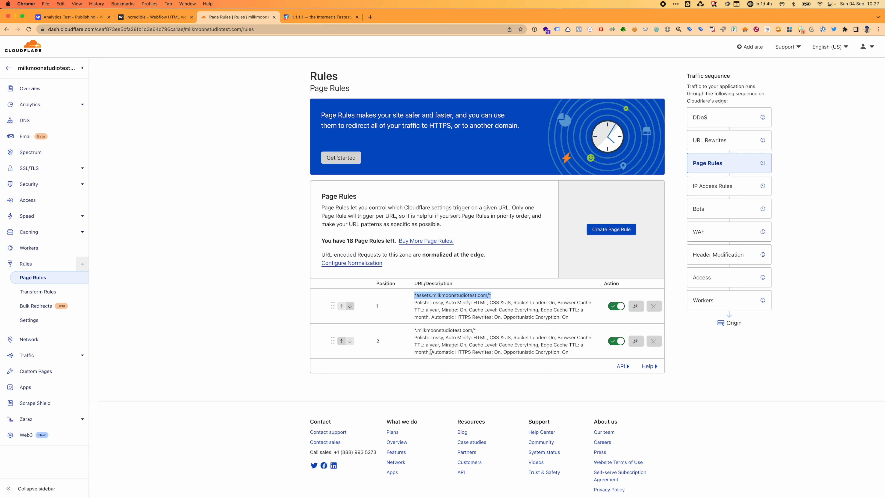
pyautogui.moveTo(415, 331); pyautogui.dragTo(487, 333)
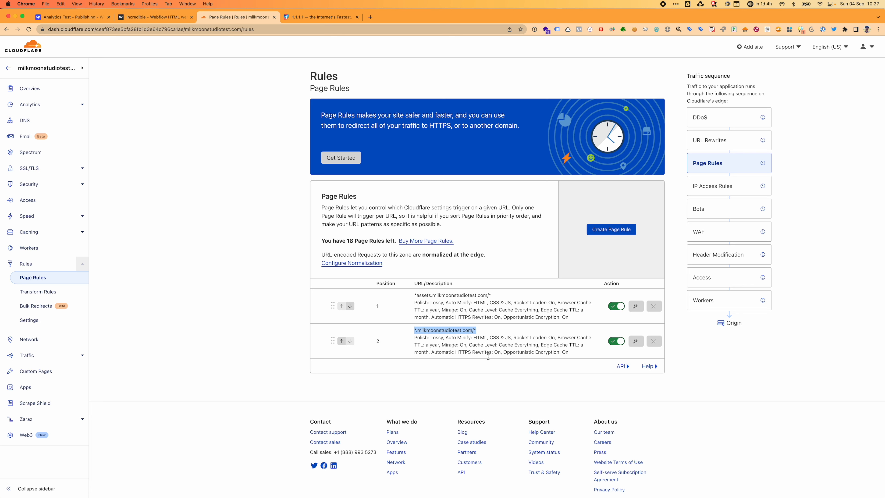
pyautogui.click(490, 369)
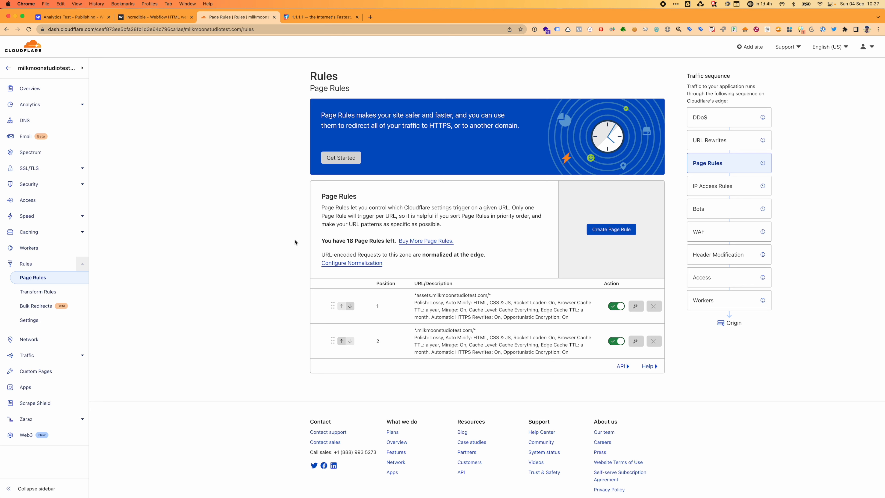
# Open the site's caching configuration and set the Caching Level to Ignore query string.
pyautogui.click(31, 237)
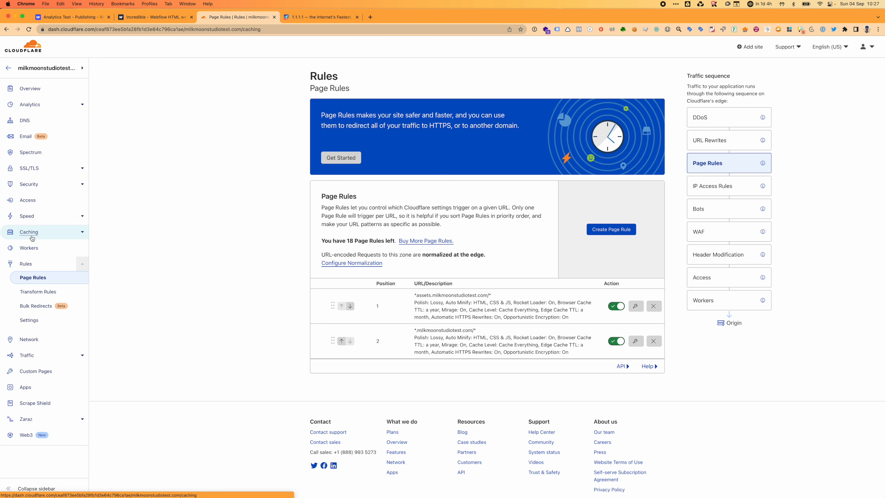
pyautogui.click(33, 260)
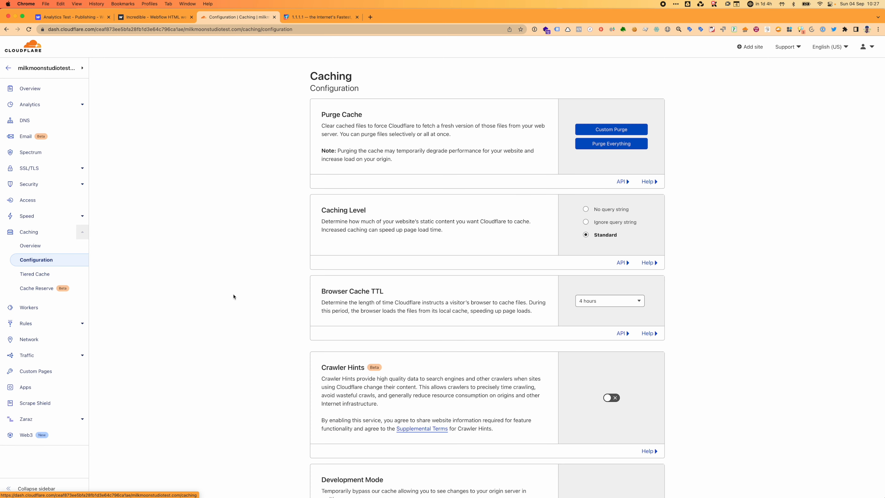
pyautogui.click(606, 222)
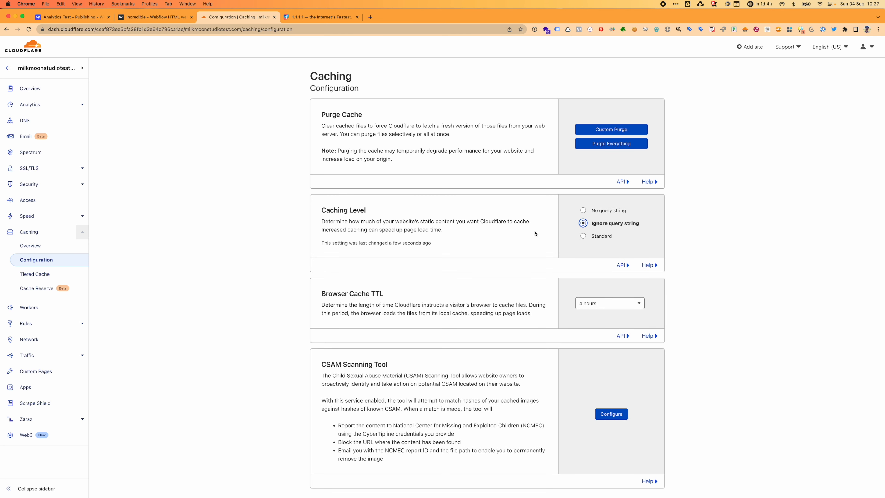
# Set the Browser Cache TTL in the caching configuration to 1 day.
pyautogui.scroll(-3, 558, 309)
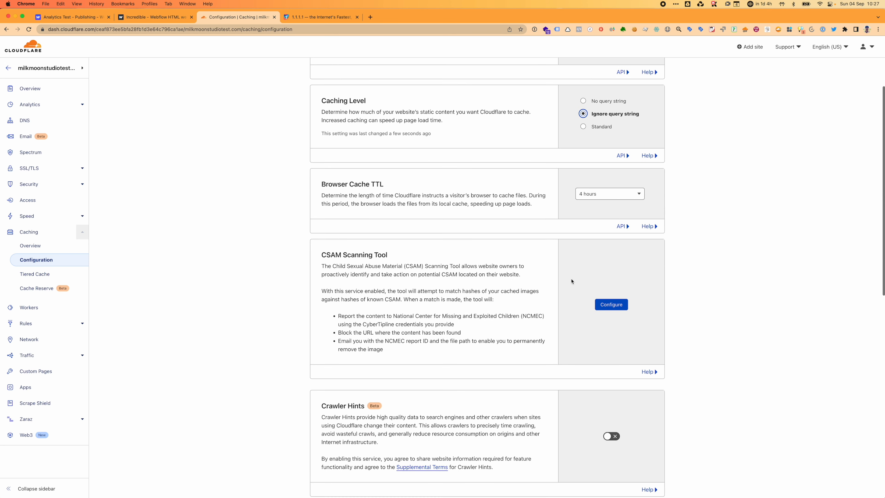
pyautogui.click(602, 196)
pyautogui.scroll(-3, 610, 239)
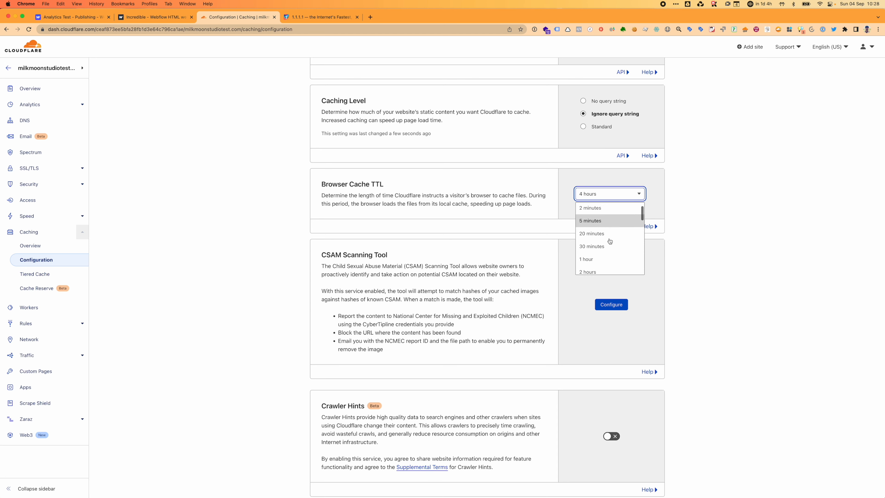
pyautogui.scroll(-3, 610, 241)
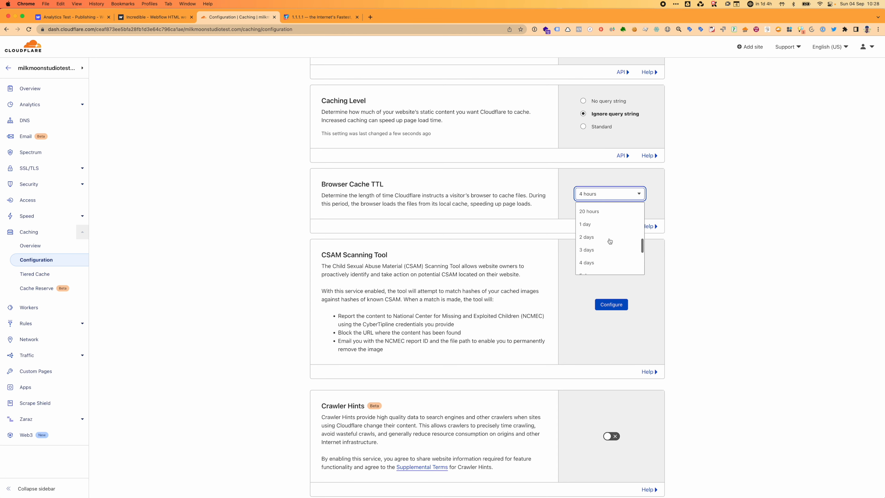
pyautogui.click(591, 224)
# Turn on Crawler Hints and Always Online in the caching configuration.
pyautogui.scroll(-3, 548, 326)
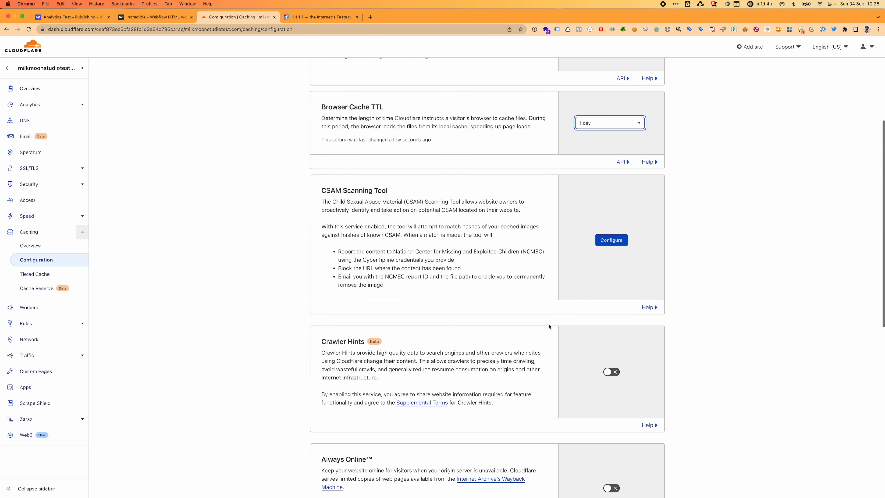
pyautogui.click(607, 342)
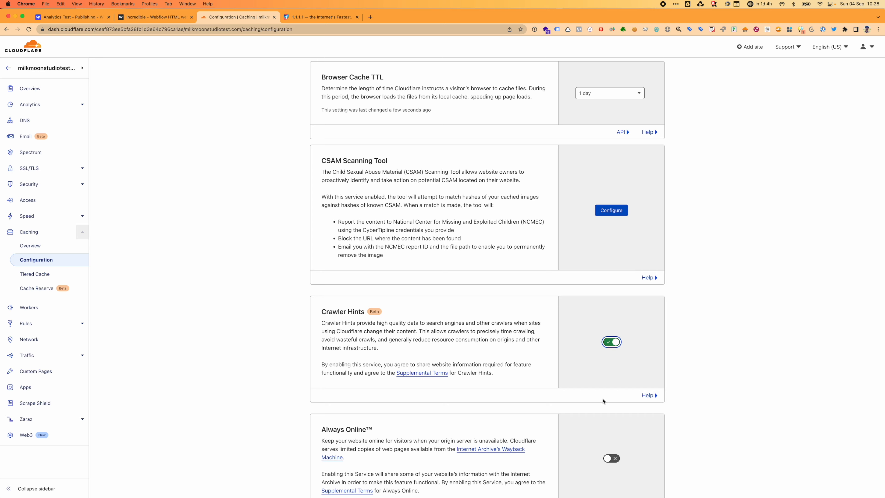
pyautogui.scroll(-4, 603, 401)
pyautogui.click(615, 317)
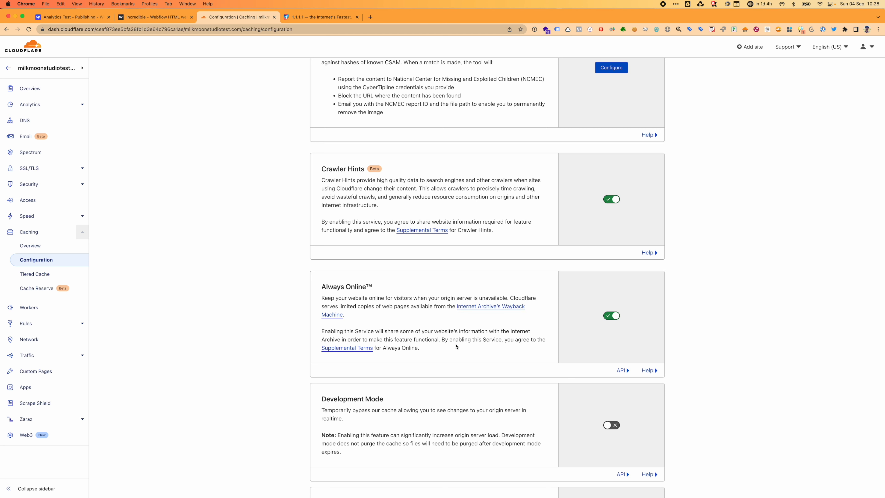
pyautogui.scroll(-5, 455, 346)
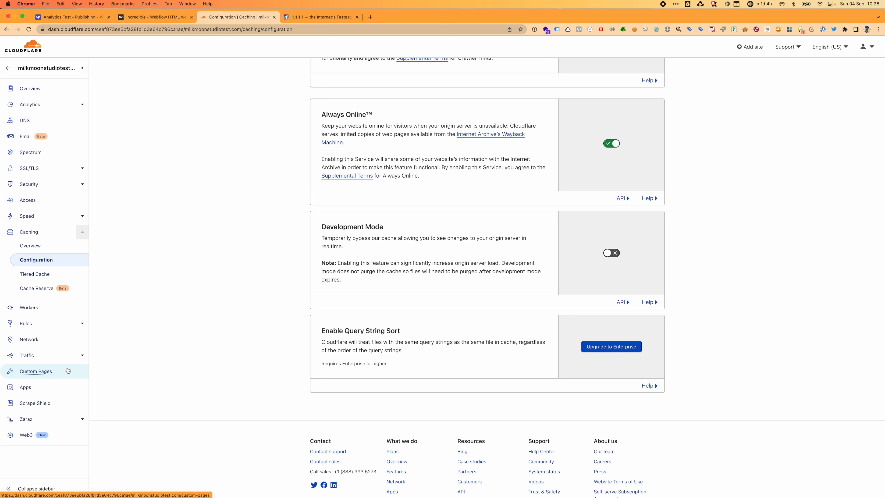
# Return to the caching configuration and purge everything from the site's Cloudflare cache.
pyautogui.click(38, 234)
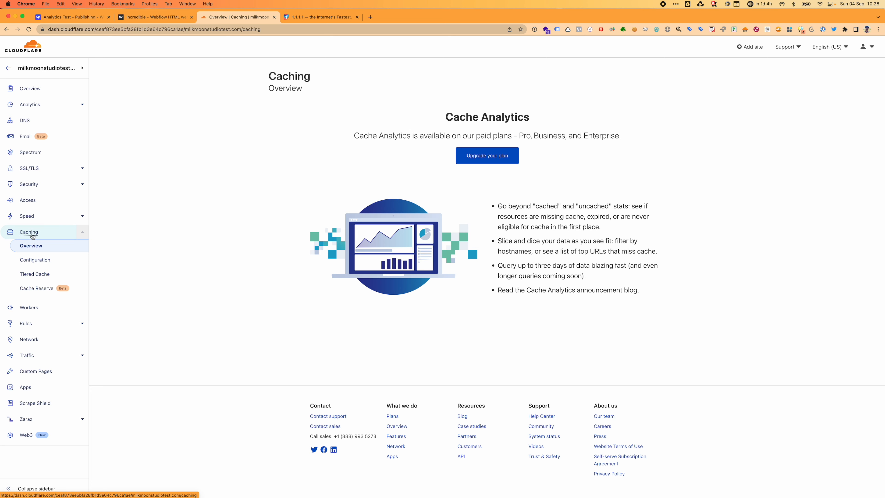
pyautogui.click(32, 265)
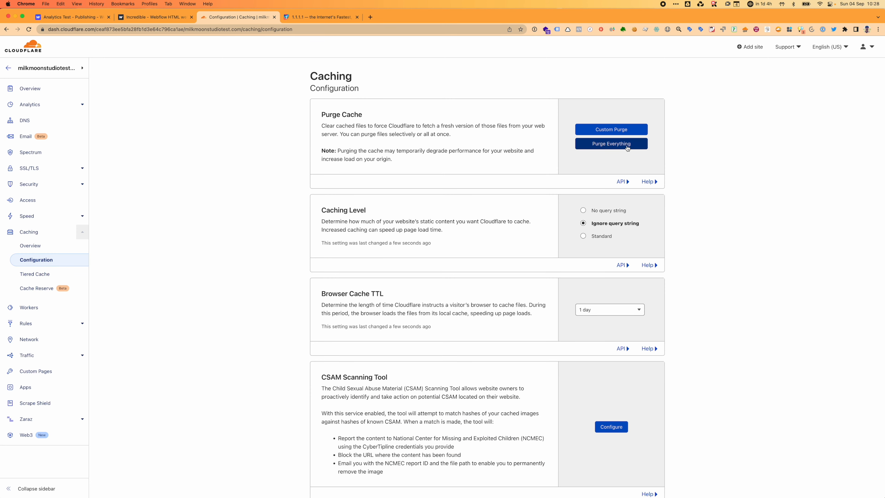
pyautogui.click(607, 145)
pyautogui.click(519, 287)
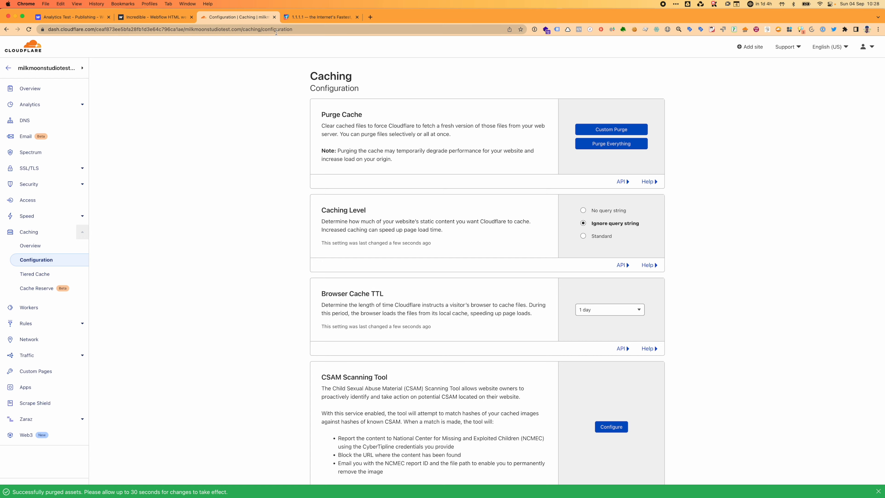
# Close the Incredible site tab and clear the browser's cached images and files for all time.
pyautogui.click(161, 17)
pyautogui.click(191, 17)
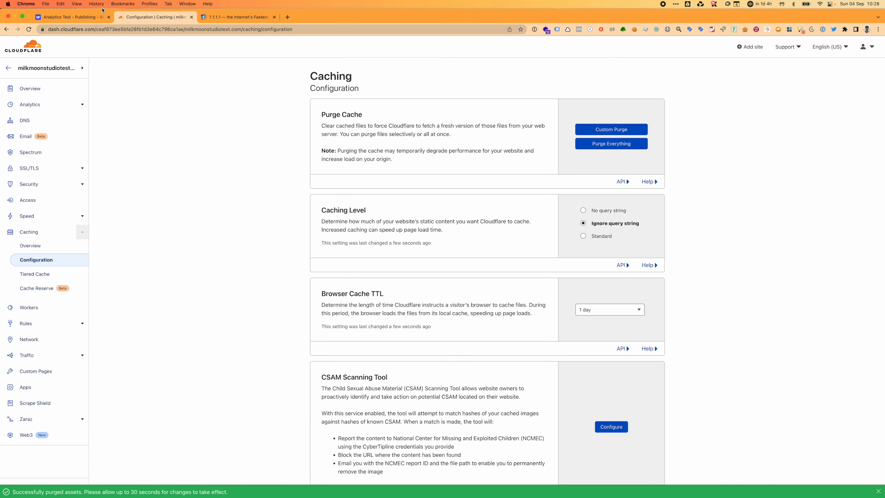
pyautogui.click(46, 3)
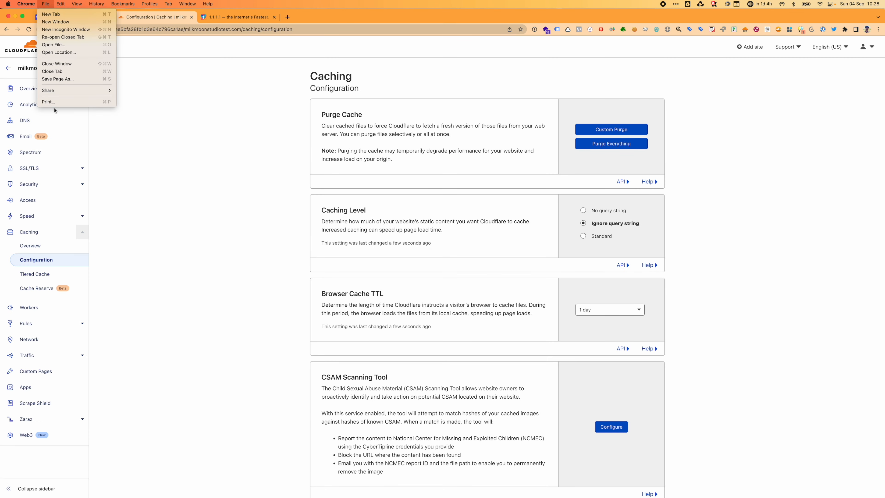
pyautogui.moveTo(32, 4)
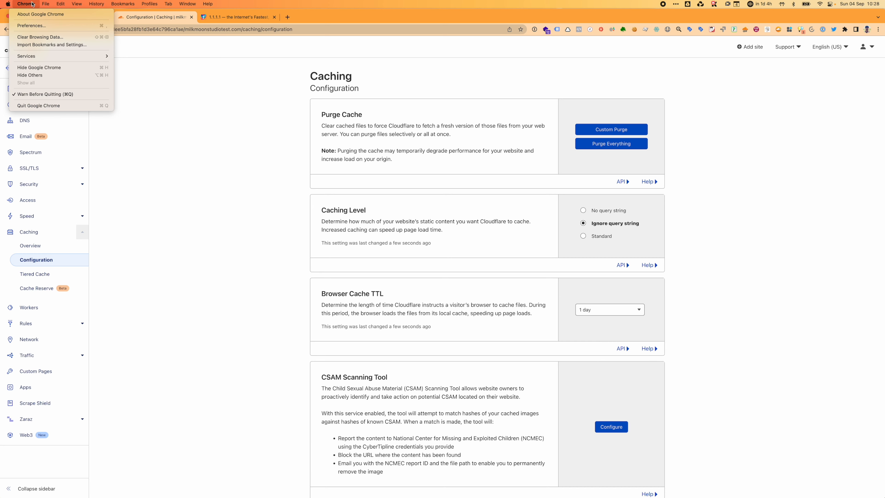
pyautogui.click(40, 36)
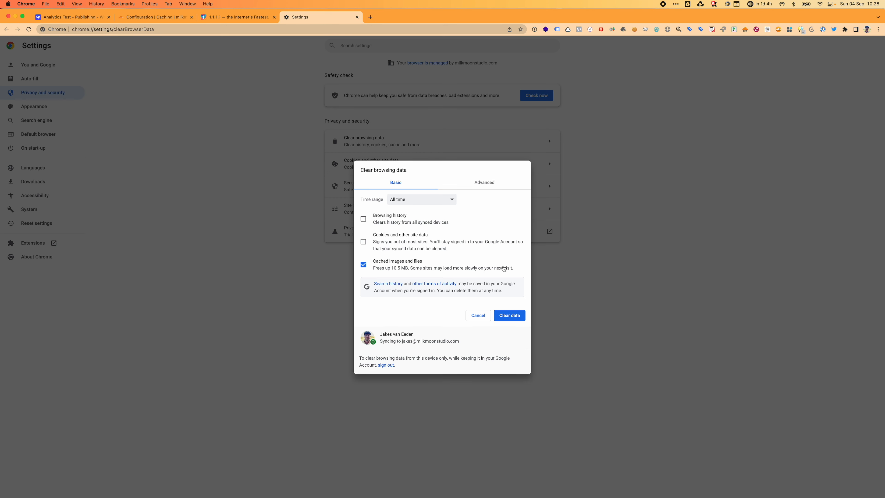
pyautogui.click(509, 315)
# Open a new Incognito window and load milkmoonstudiotest.com in it.
pyautogui.click(52, 3)
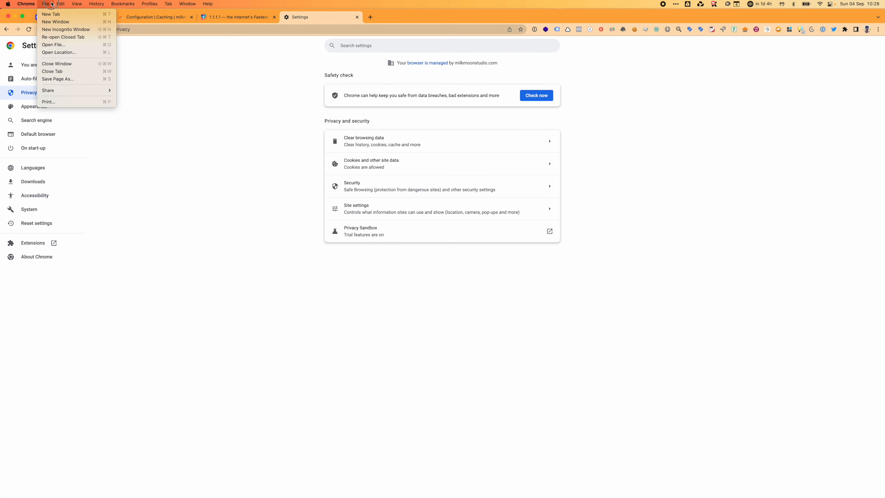
pyautogui.click(61, 29)
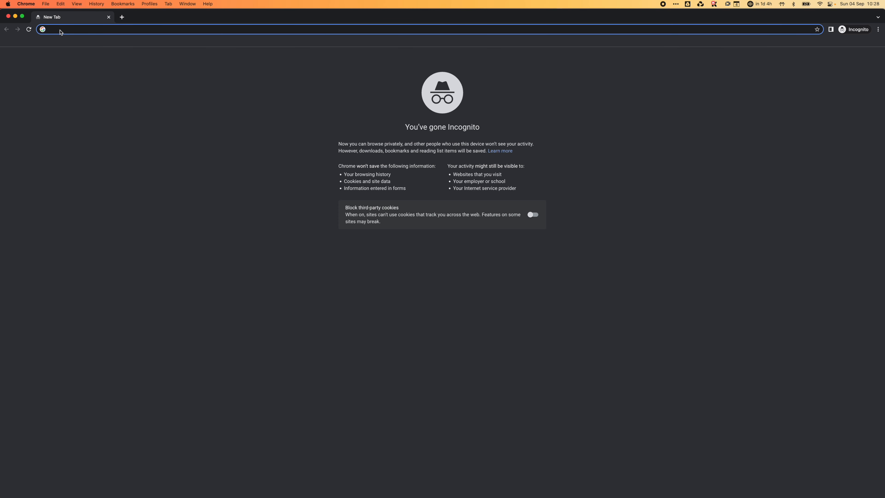
pyautogui.write('assets.milkmoonstudiotest.com')
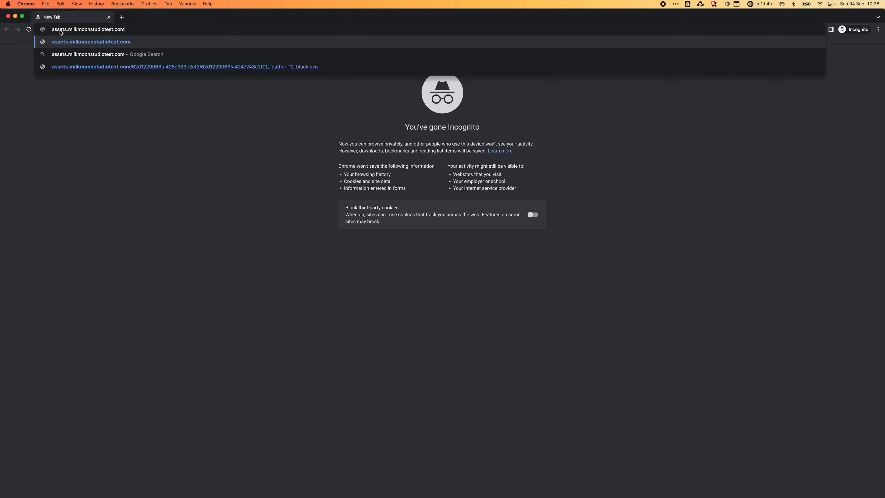
pyautogui.moveTo(69, 29); pyautogui.dragTo(23, 30)
pyautogui.press('BackSpace')
pyautogui.press('Return')
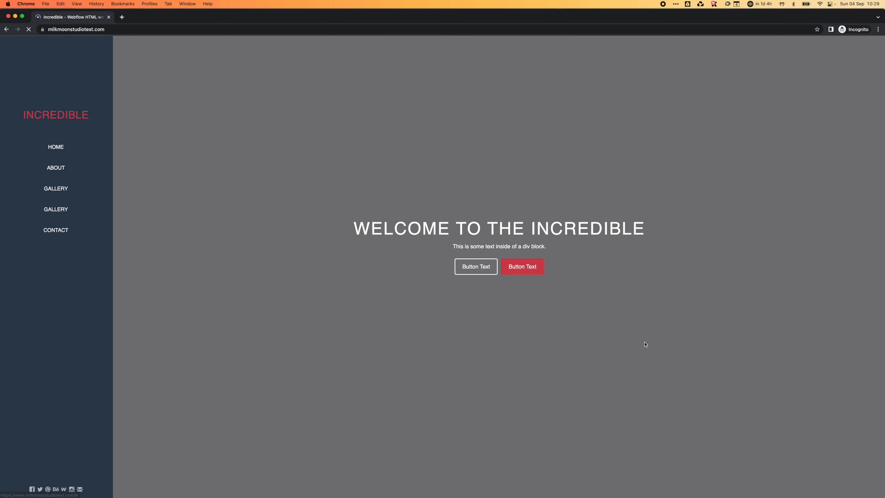
# Examine how the site's images and sections load from start to end, visit the Gallery and Home sections, and reload the page.
pyautogui.scroll(-5, 644, 344)
pyautogui.scroll(-20, 645, 344)
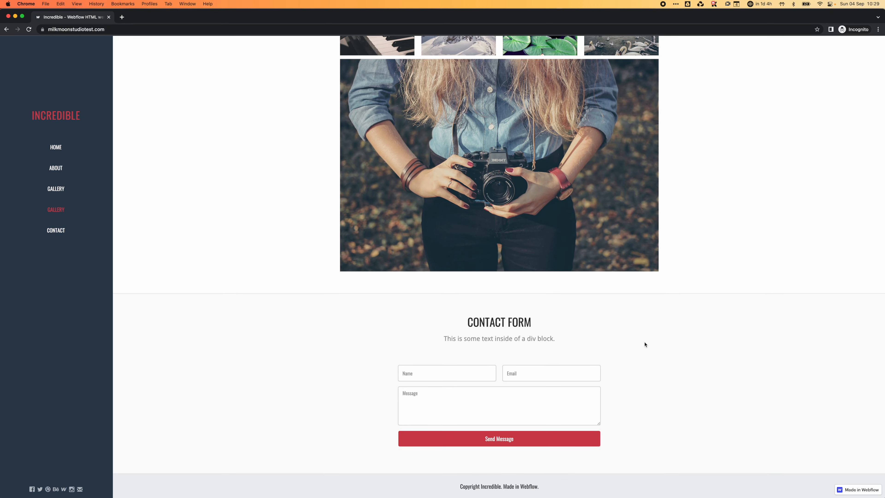
pyautogui.scroll(20, 645, 345)
pyautogui.scroll(-15, 644, 344)
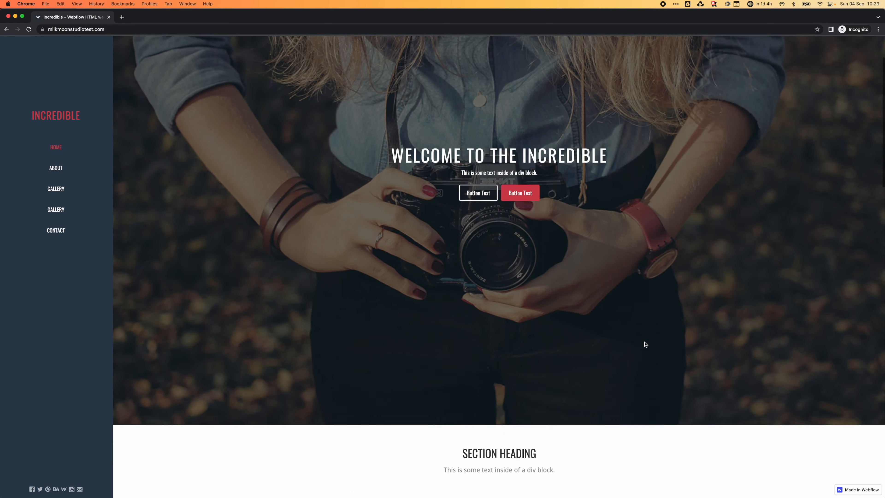
pyautogui.scroll(-10, 644, 344)
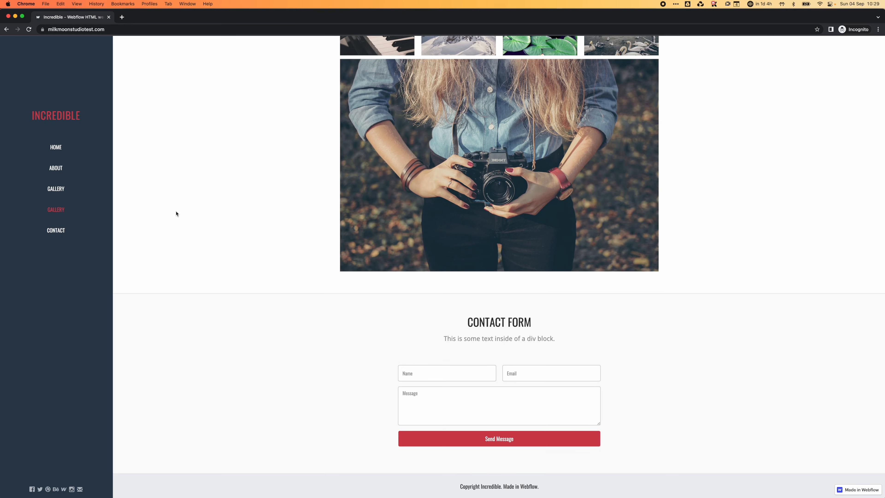
pyautogui.click(57, 190)
pyautogui.click(54, 149)
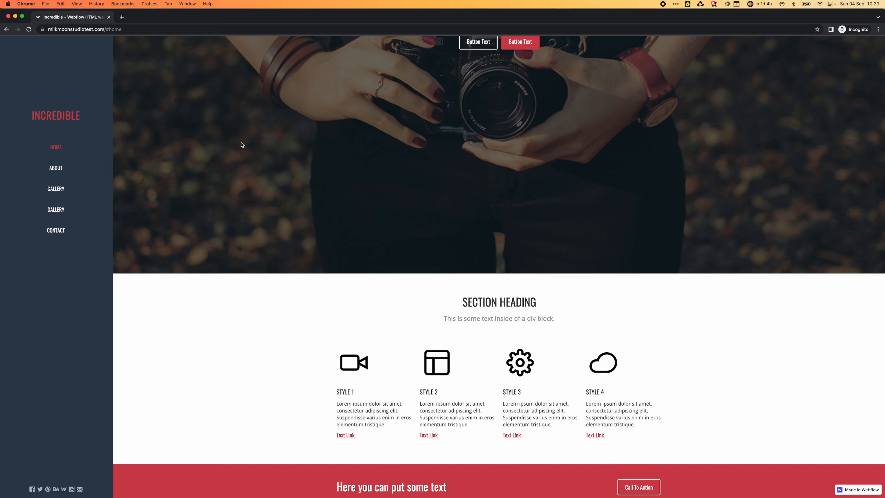
pyautogui.press('super+r')
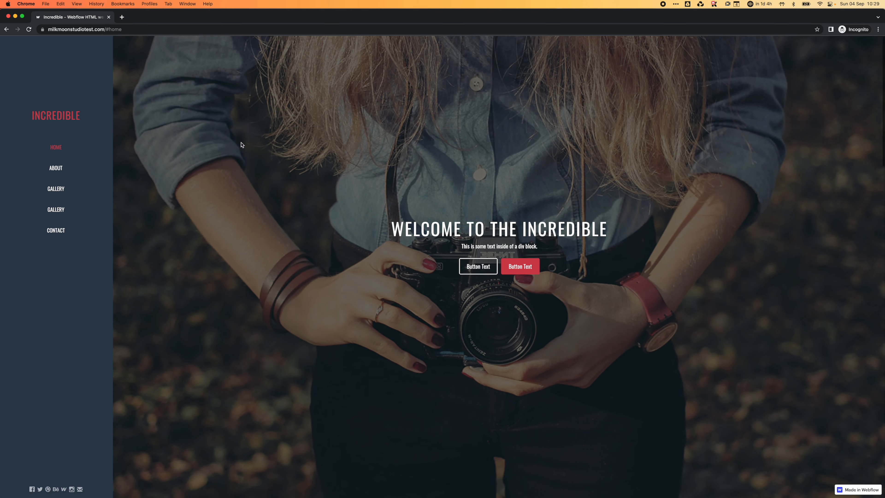
pyautogui.scroll(-20, 242, 145)
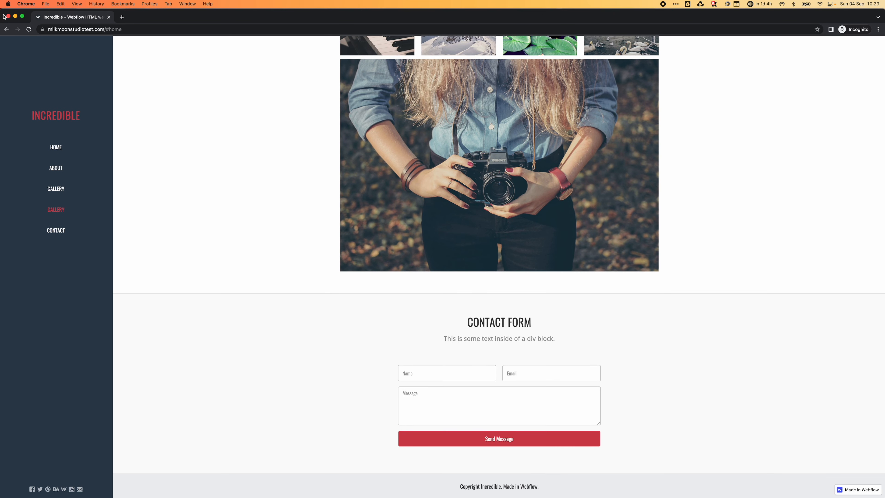
# Close the Incognito window and clear the browser's cached images and files for all time again.
pyautogui.click(8, 17)
pyautogui.click(26, 4)
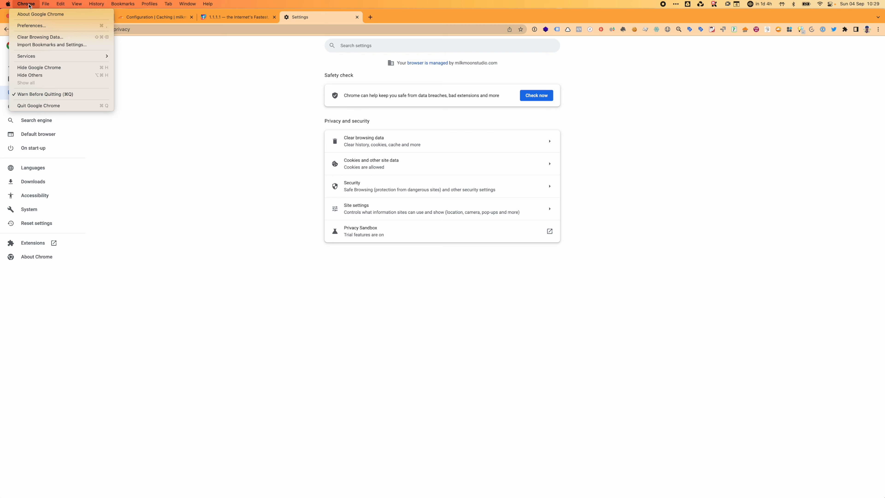
pyautogui.click(35, 37)
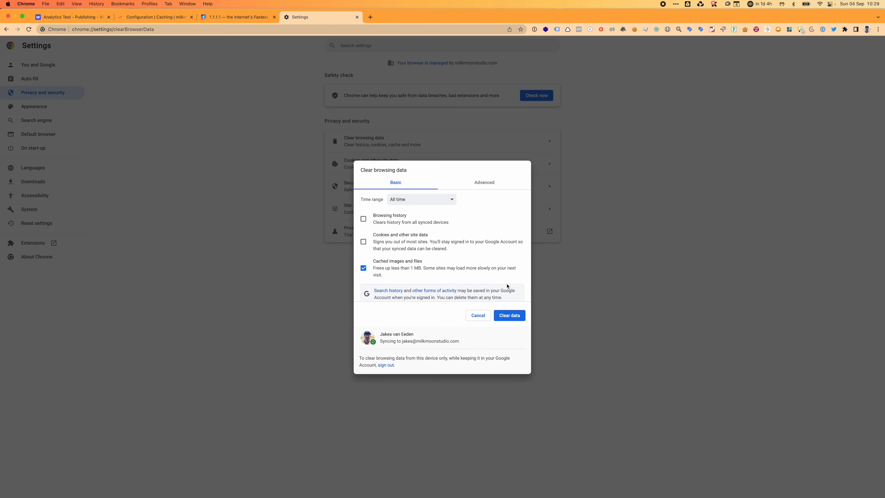
pyautogui.click(503, 314)
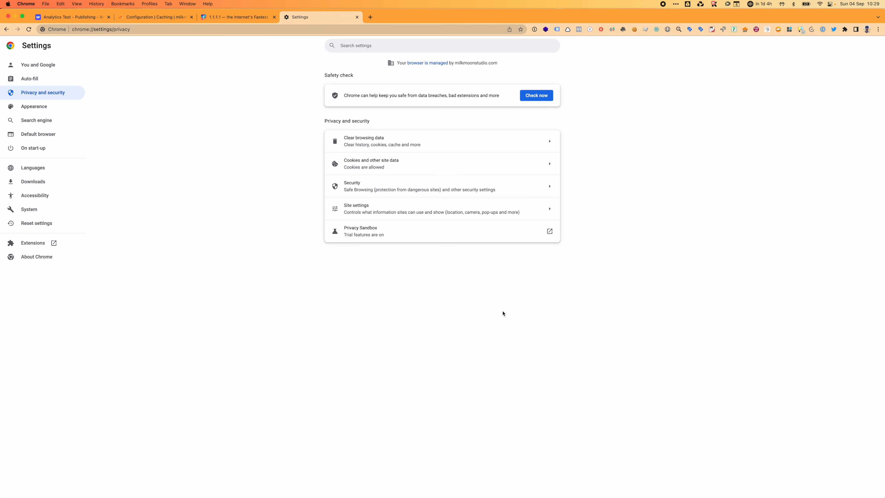
# Load milkmoonstudiotest.com in the regular browser window in place of the settings page.
pyautogui.click(356, 29)
pyautogui.write('mil')
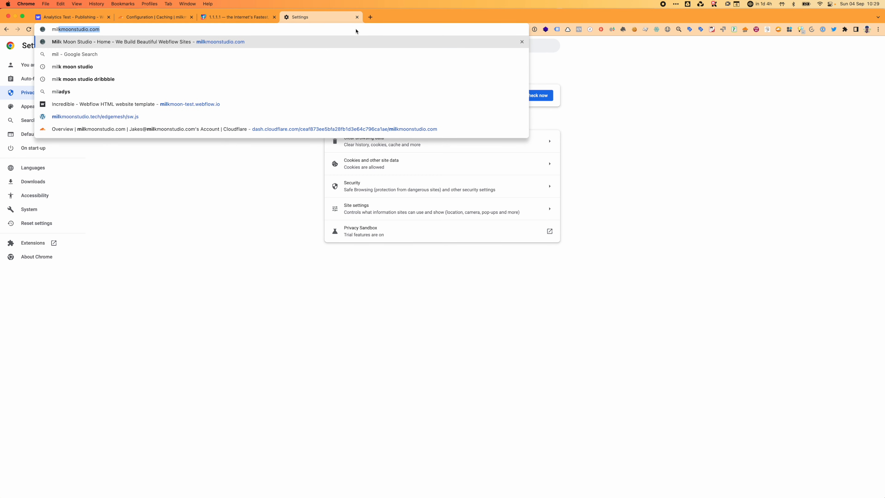
pyautogui.press('super+a')
pyautogui.write('assets.milkmoonstudiotest.com')
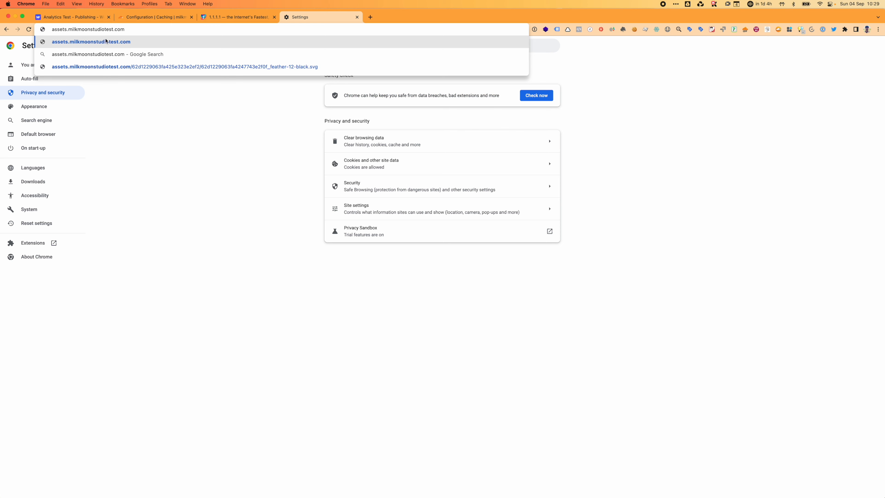
pyautogui.moveTo(69, 30); pyautogui.dragTo(37, 29)
pyautogui.press('BackSpace')
pyautogui.press('Return')
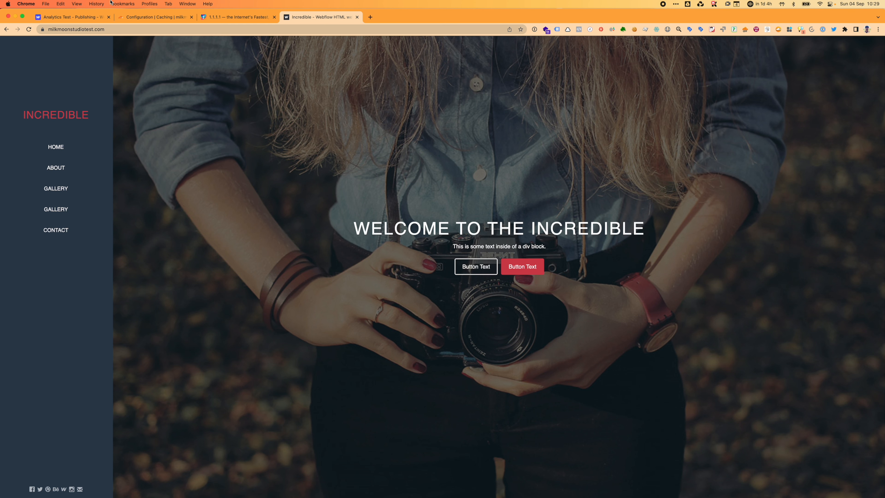
# Open the browser's developer tools for the milkmoonstudiotest.com page.
pyautogui.click(81, 5)
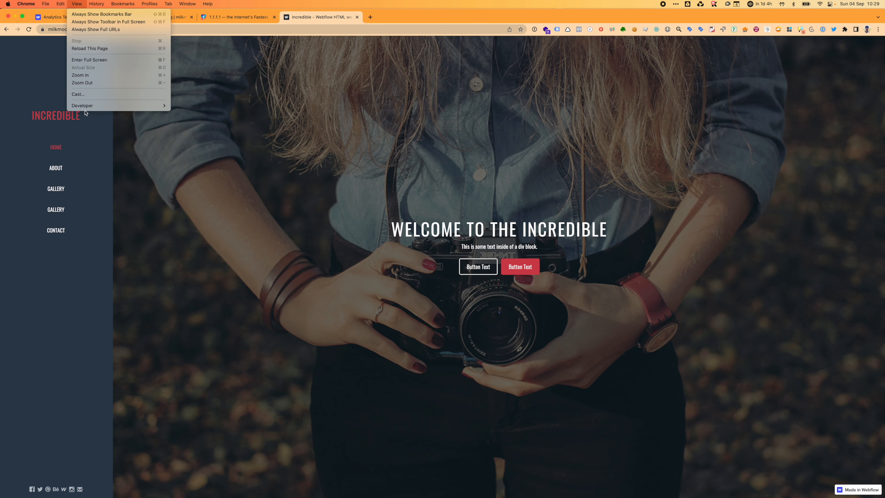
pyautogui.moveTo(110, 105)
pyautogui.click(200, 120)
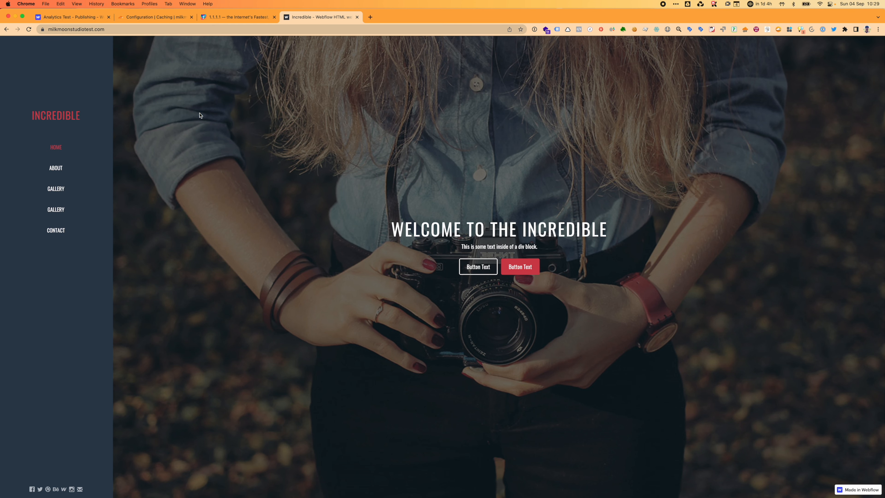
# Show the Dr.FLARE analysis in the developer tools and reload the site page to record its requests.
pyautogui.click(538, 135)
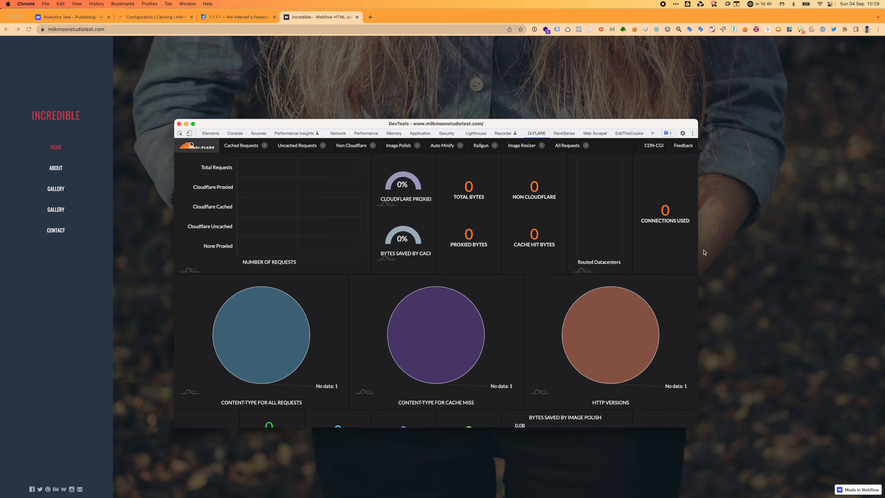
pyautogui.click(789, 248)
pyautogui.press('super+r')
pyautogui.hotkey('ctrl', 'Up')
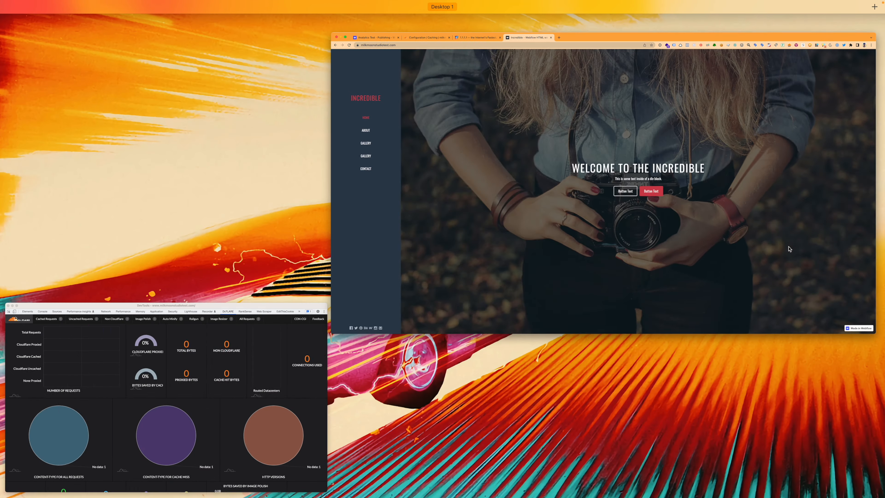
pyautogui.click(265, 383)
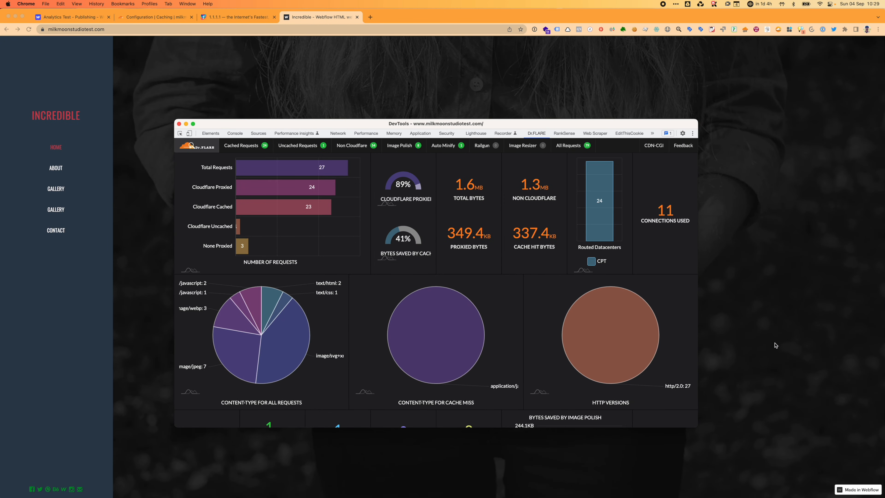
# Examine the cache overlay on the site's gallery images and the Cloudflare details of the fire image.
pyautogui.scroll(-9, 775, 344)
pyautogui.scroll(-15, 775, 345)
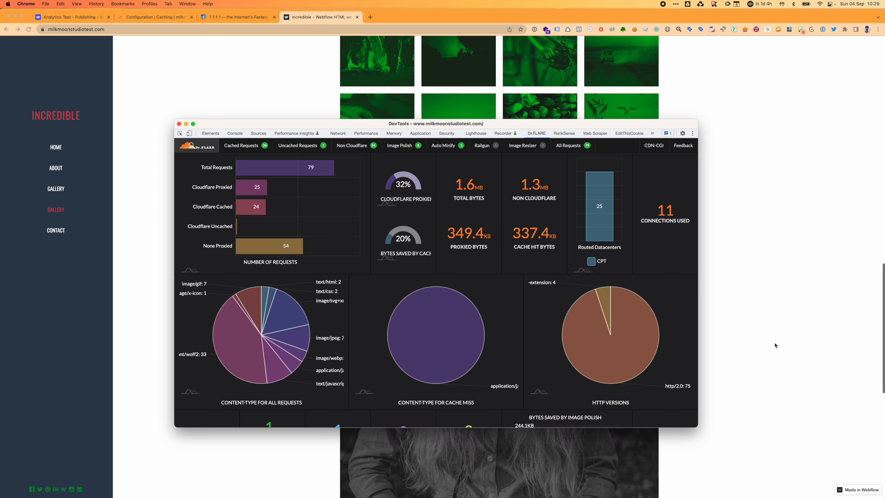
pyautogui.scroll(10, 775, 345)
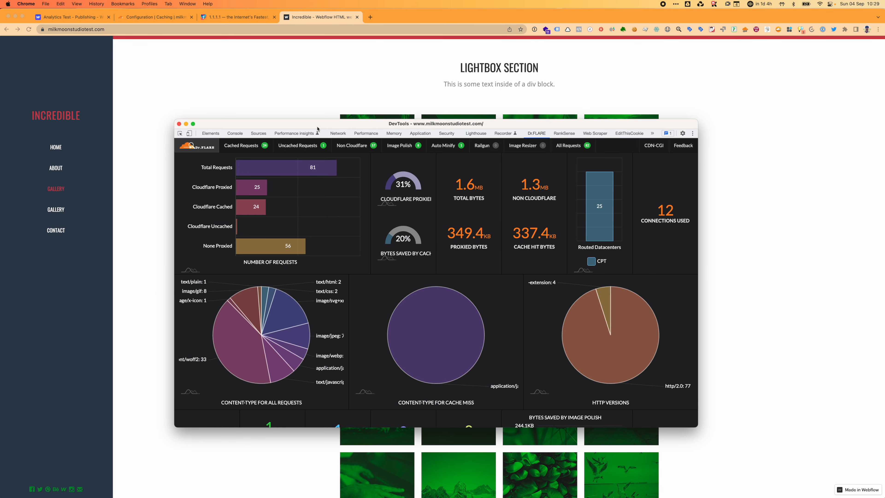
pyautogui.click(247, 108)
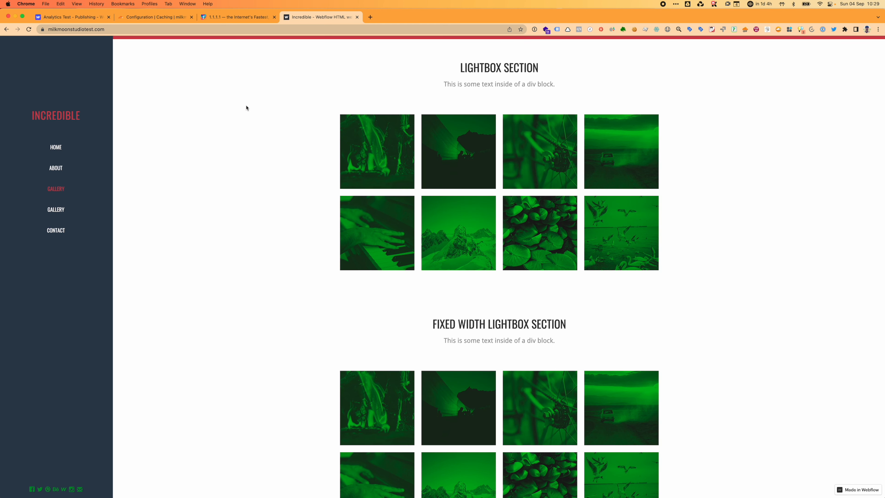
pyautogui.moveTo(391, 149)
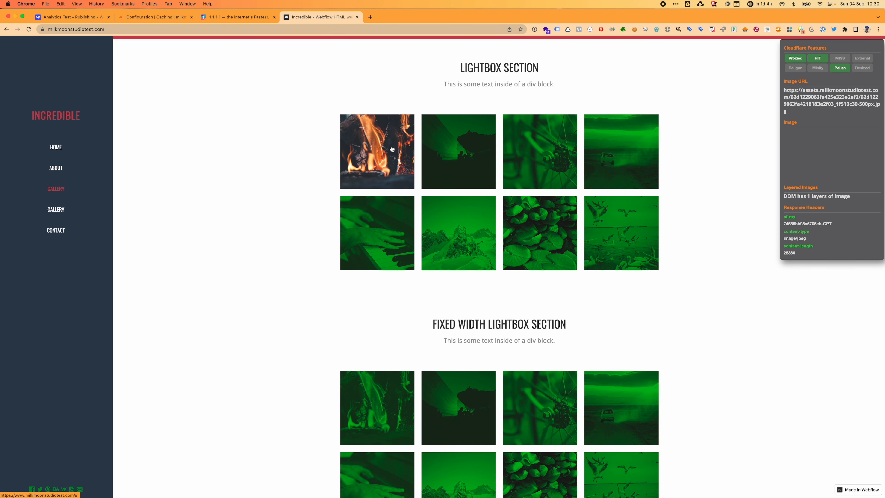
pyautogui.scroll(-10, 442, 336)
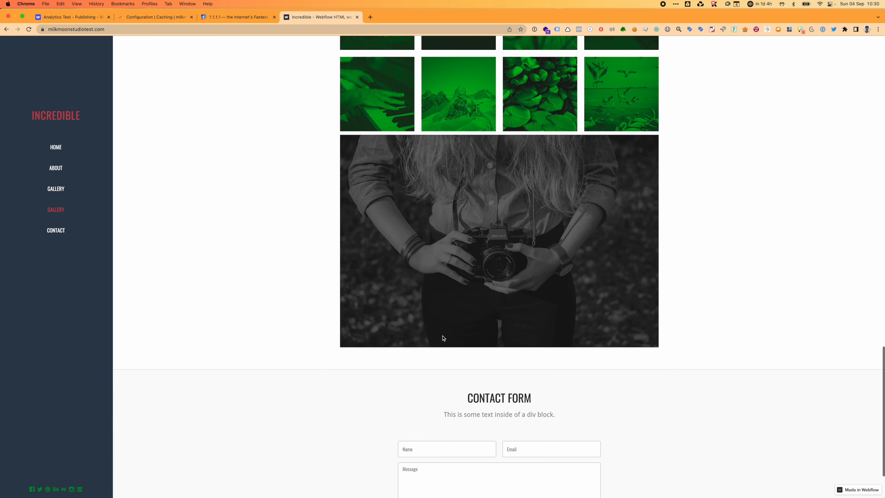
# Inspect the large camera image below the fixed width gallery, compare its source URLs, and close the developer tools.
pyautogui.rightClick(519, 243)
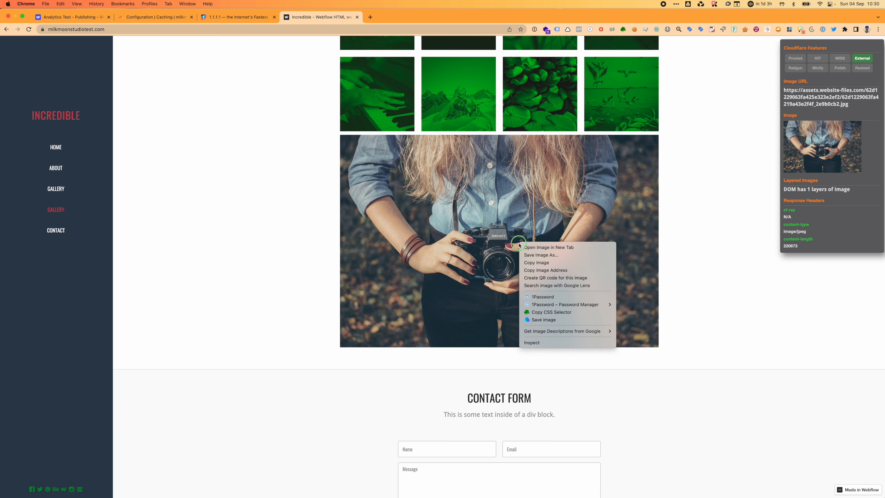
pyautogui.click(539, 343)
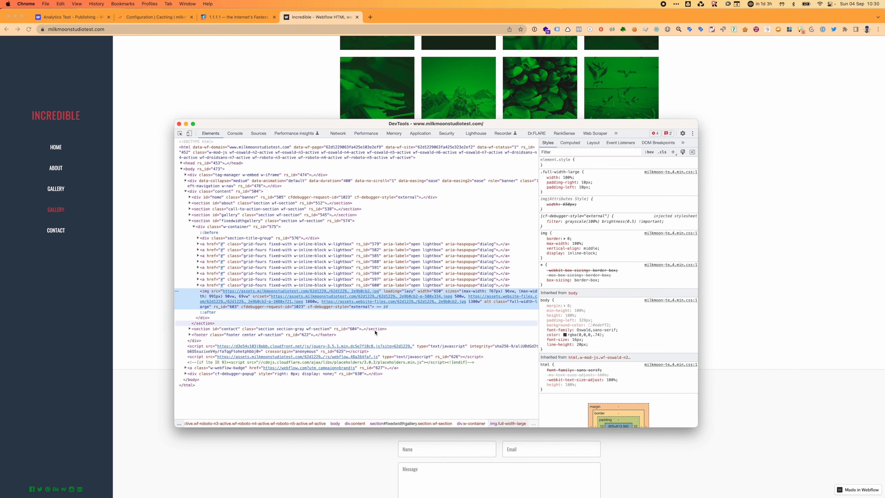
pyautogui.moveTo(403, 300)
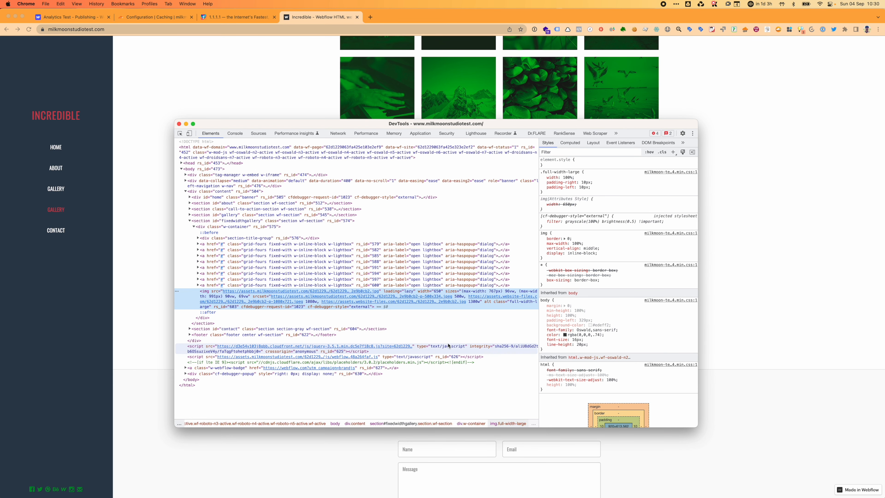
pyautogui.moveTo(302, 298)
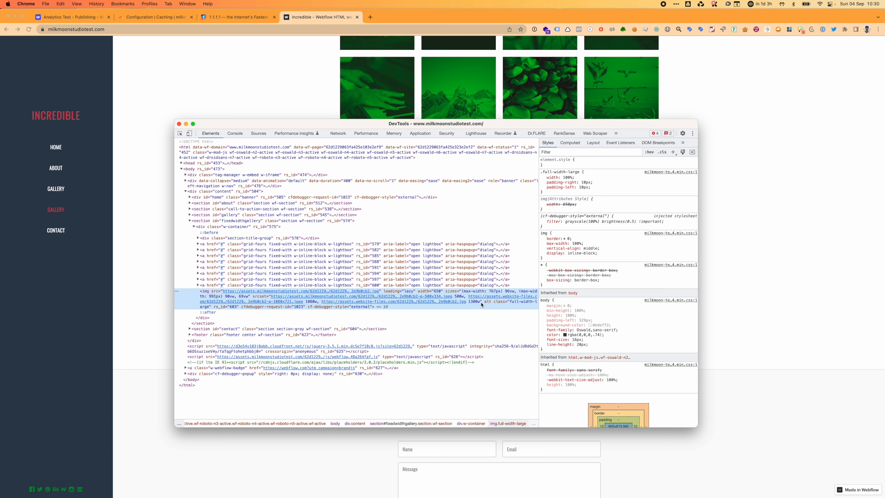
pyautogui.moveTo(474, 295)
pyautogui.click(179, 124)
# Compare the Cloudflare details of the large camera image with those of the gallery thumbnails across the page.
pyautogui.moveTo(366, 241)
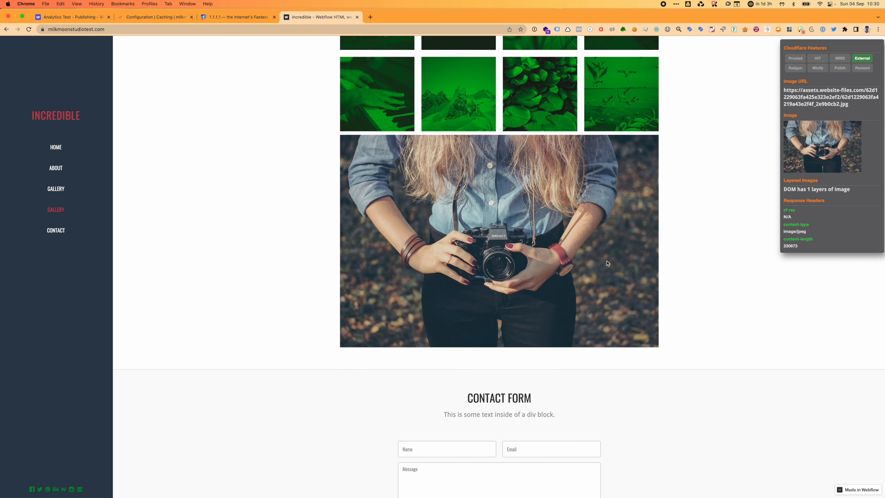
pyautogui.scroll(20, 713, 213)
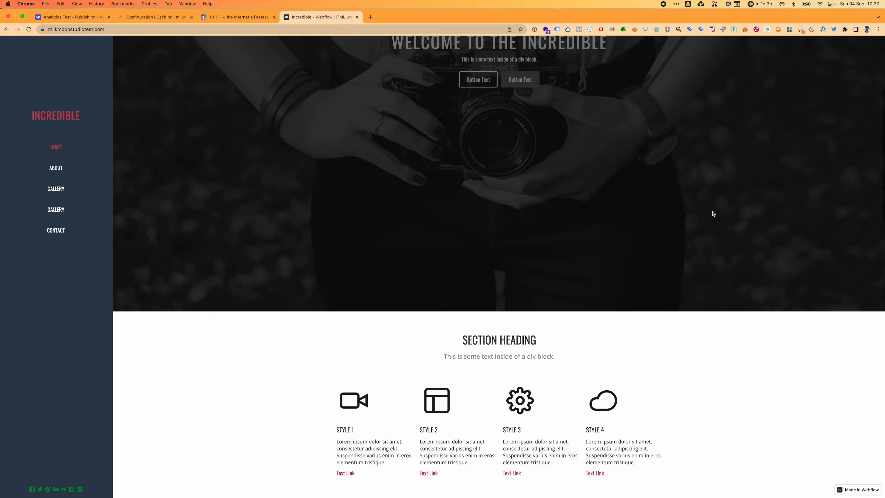
pyautogui.scroll(-10, 712, 213)
pyautogui.scroll(-5, 712, 213)
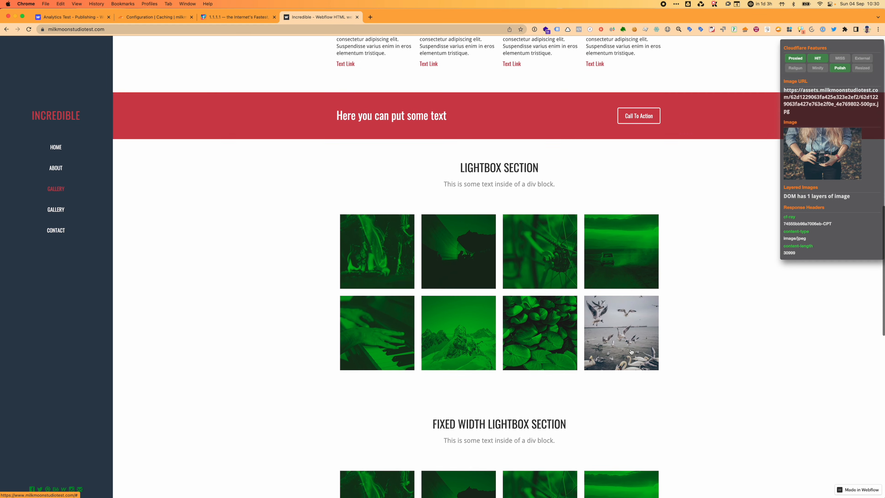
pyautogui.scroll(-6, 606, 331)
pyautogui.scroll(-10, 648, 390)
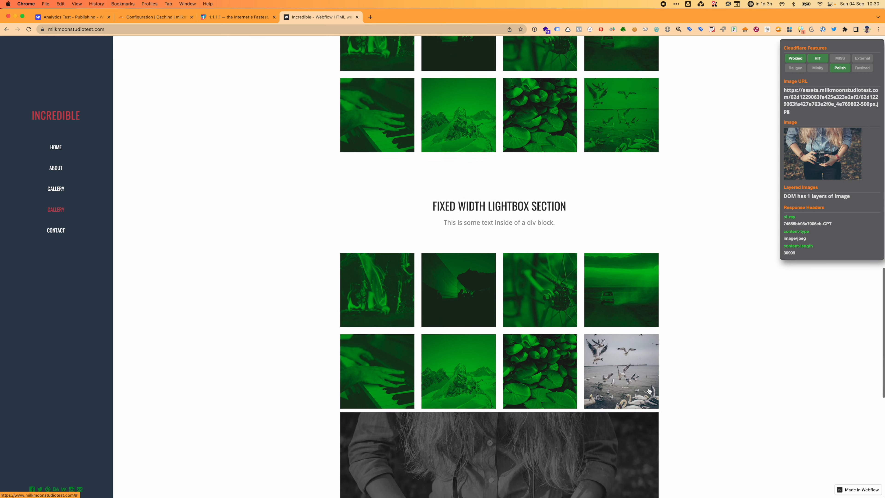
pyautogui.scroll(20, 512, 197)
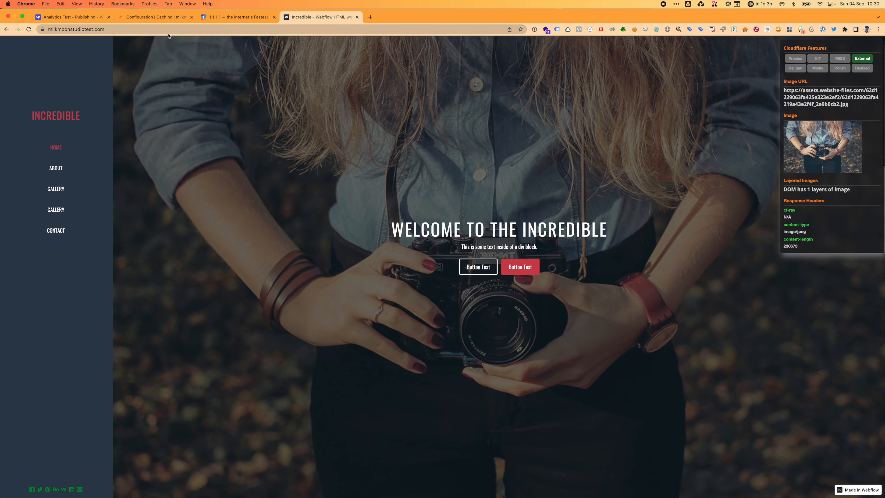
pyautogui.click(150, 16)
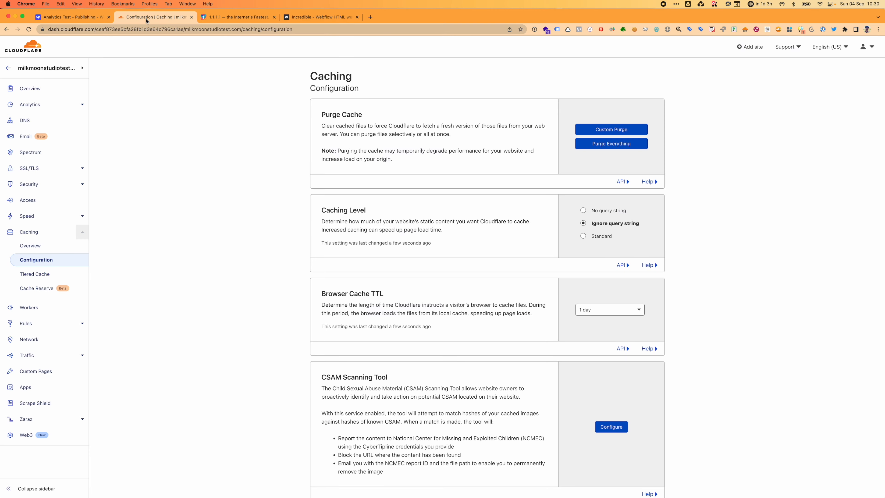
pyautogui.click(54, 216)
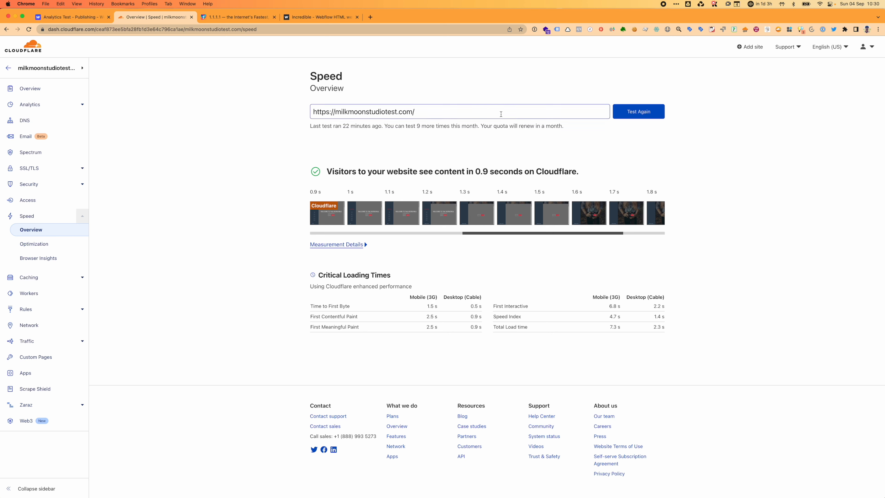
pyautogui.click(640, 112)
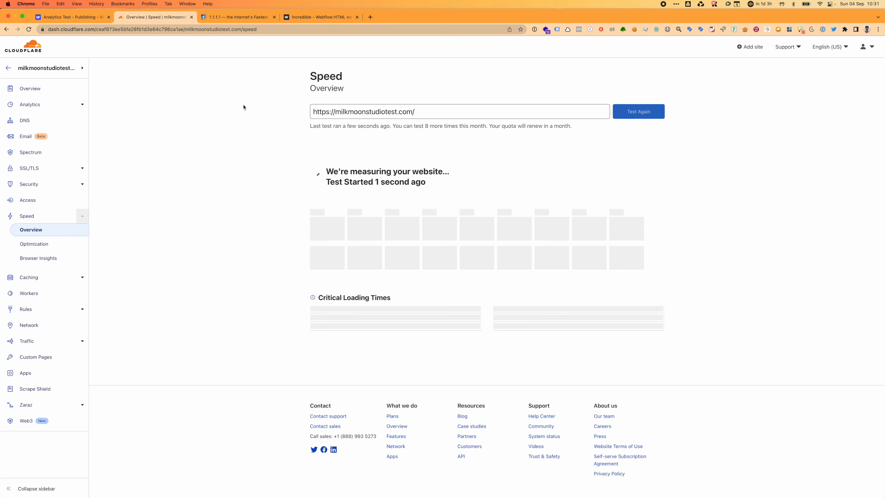
# Close the regular milkmoonstudiotest.com page and open a new Incognito window.
pyautogui.click(318, 17)
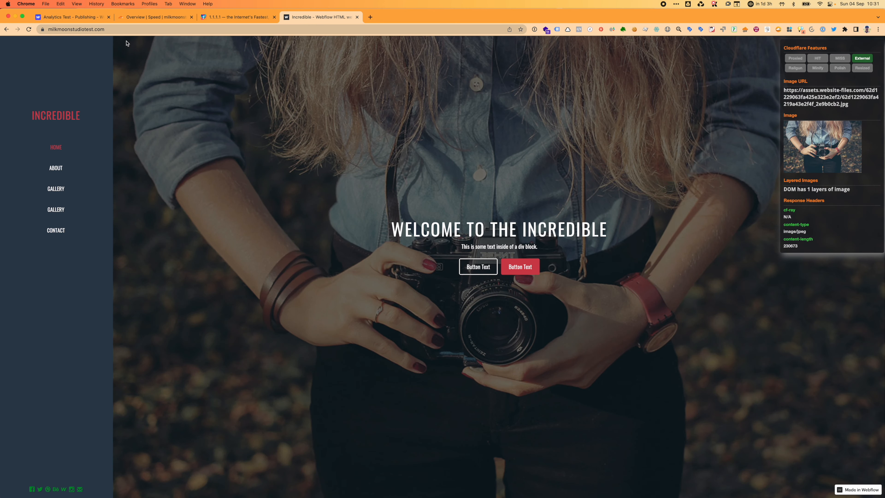
pyautogui.click(356, 17)
pyautogui.click(45, 4)
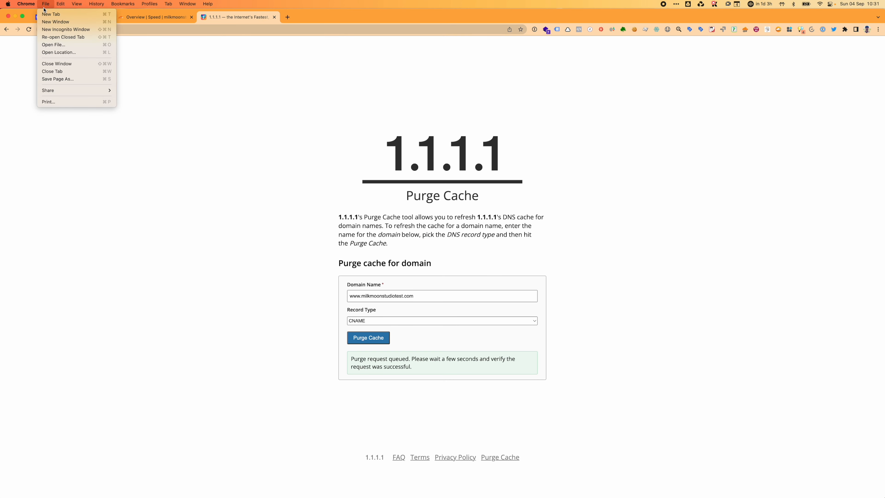
pyautogui.click(49, 29)
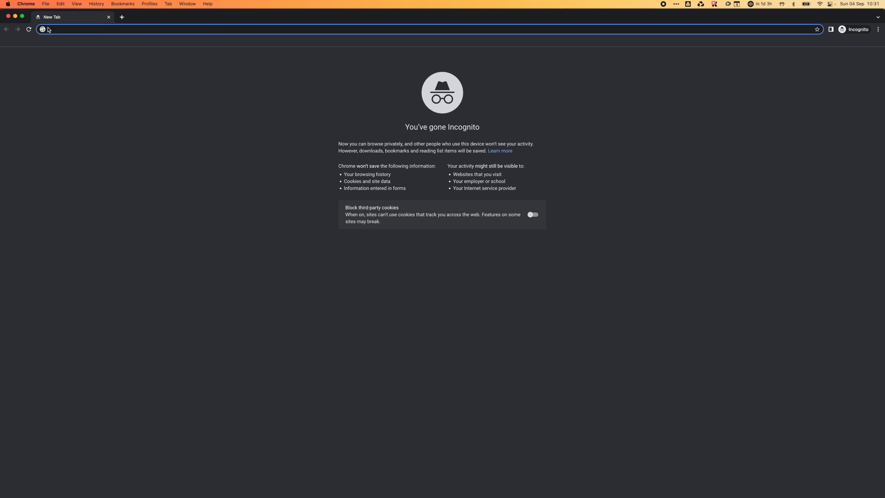
pyautogui.write('milkmoo')
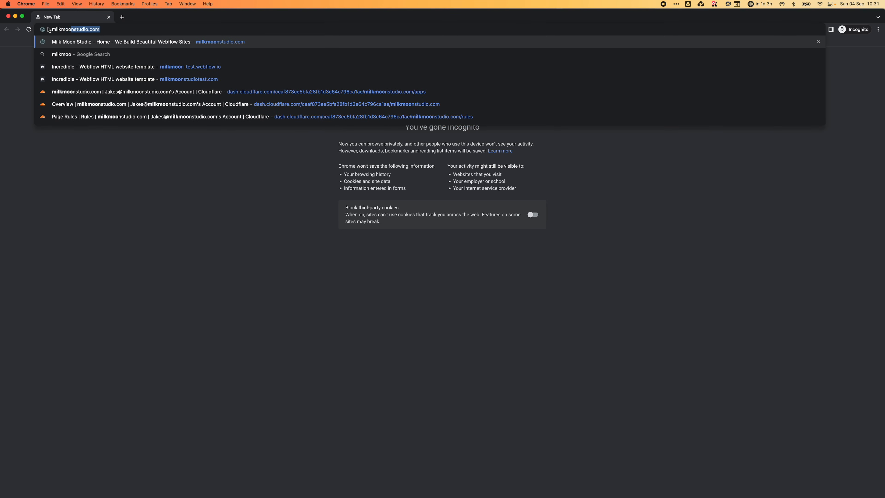
pyautogui.write('nsdtudio')
pyautogui.press('BackSpace')
pyautogui.press('BackSpace')
pyautogui.press('BackSpace')
pyautogui.press('BackSpace')
pyautogui.press('BackSpace')
pyautogui.press('BackSpace')
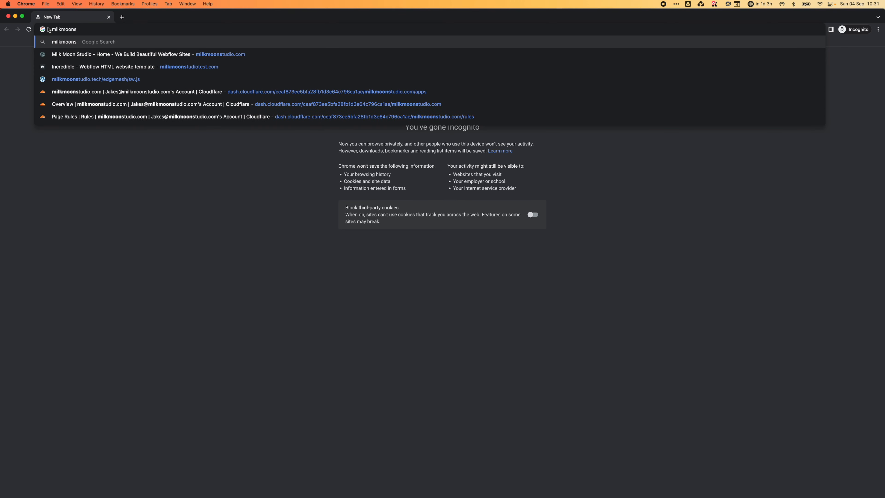
pyautogui.write('ttps://www.')
pyautogui.press('Down')
pyautogui.press('Down')
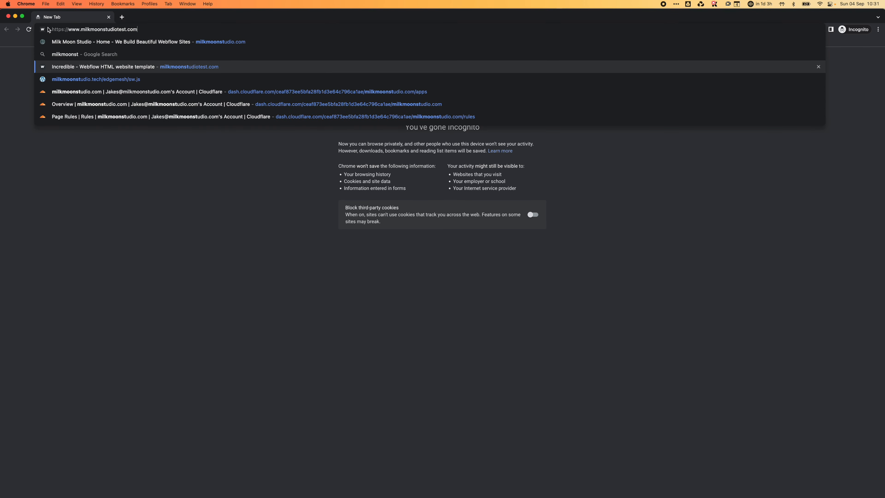
pyautogui.press('Return')
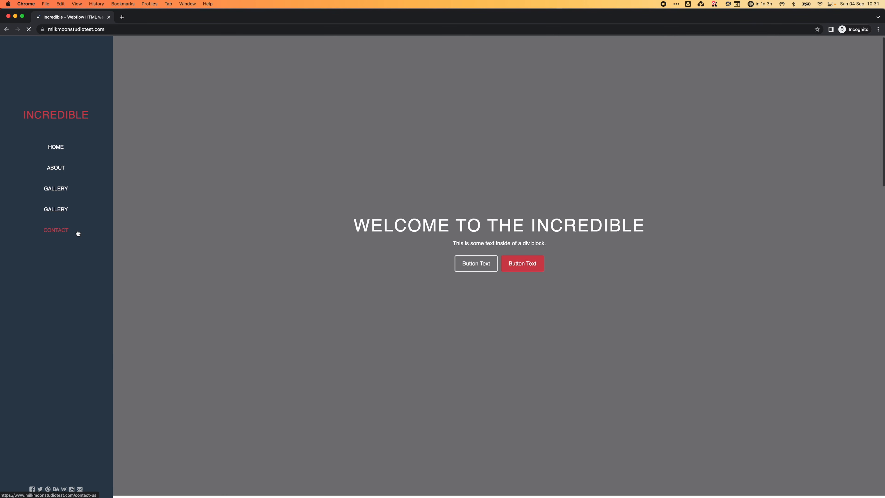
pyautogui.scroll(-20, 254, 277)
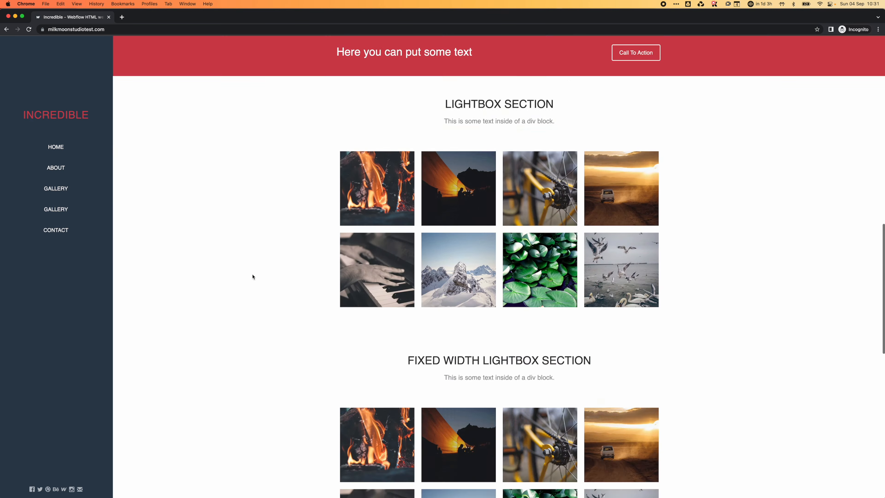
pyautogui.scroll(20, 254, 277)
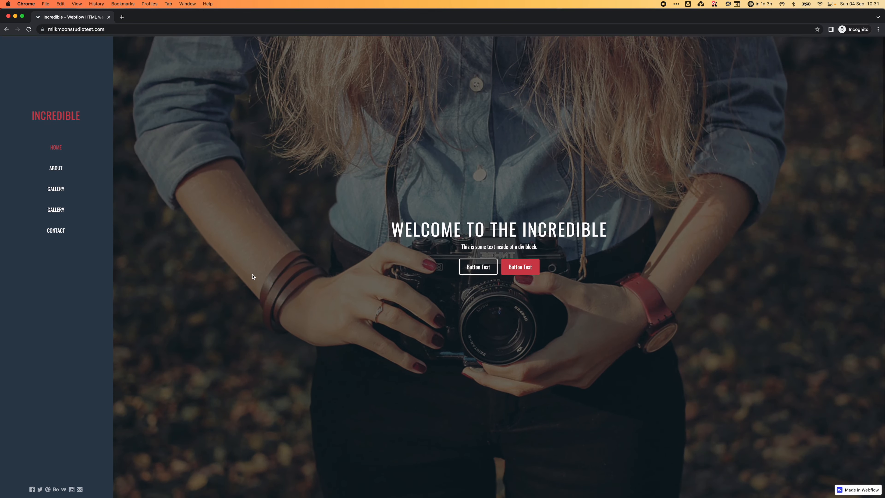
# Generate a Lighthouse report for the page with the Desktop device in Navigation mode, and review its scores and metrics.
pyautogui.click(76, 4)
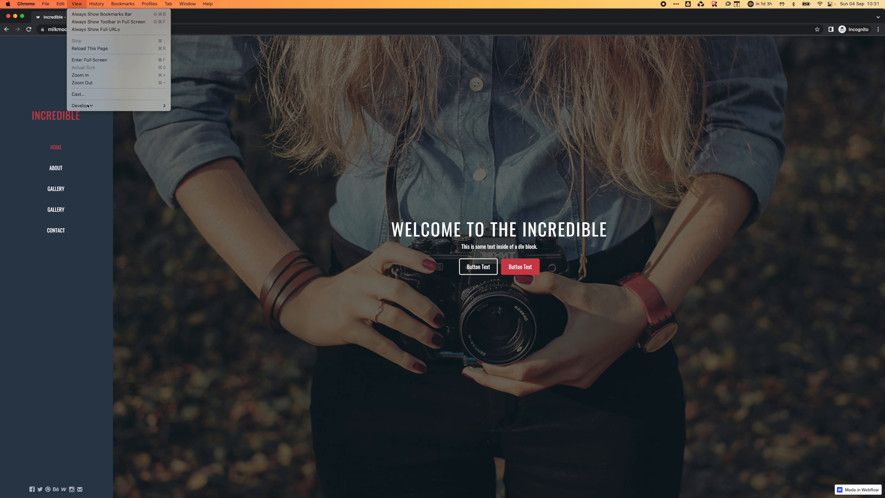
pyautogui.moveTo(149, 106)
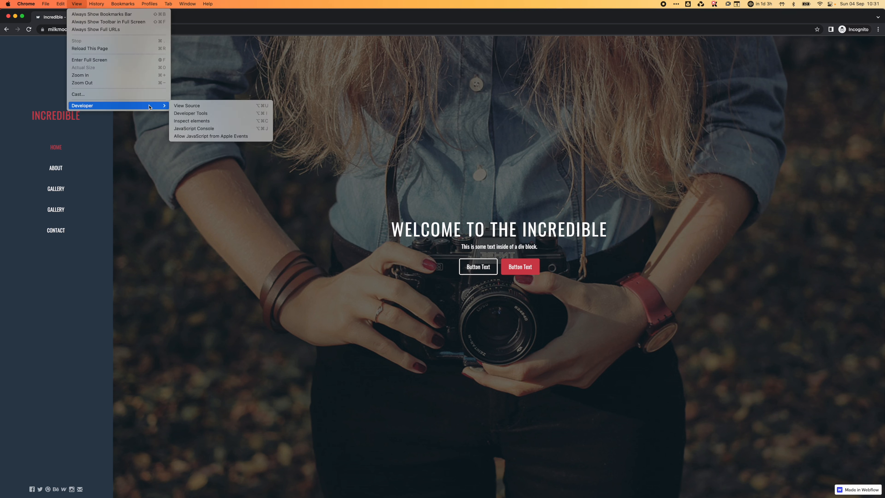
pyautogui.click(210, 113)
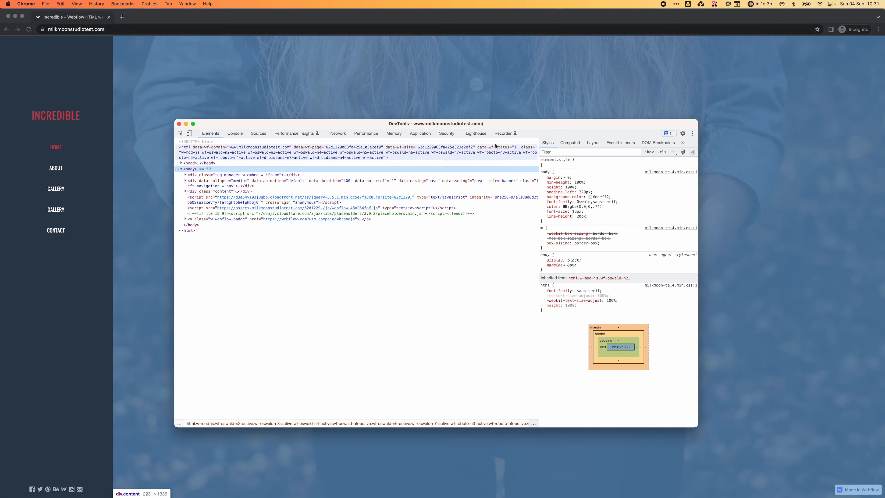
pyautogui.click(476, 133)
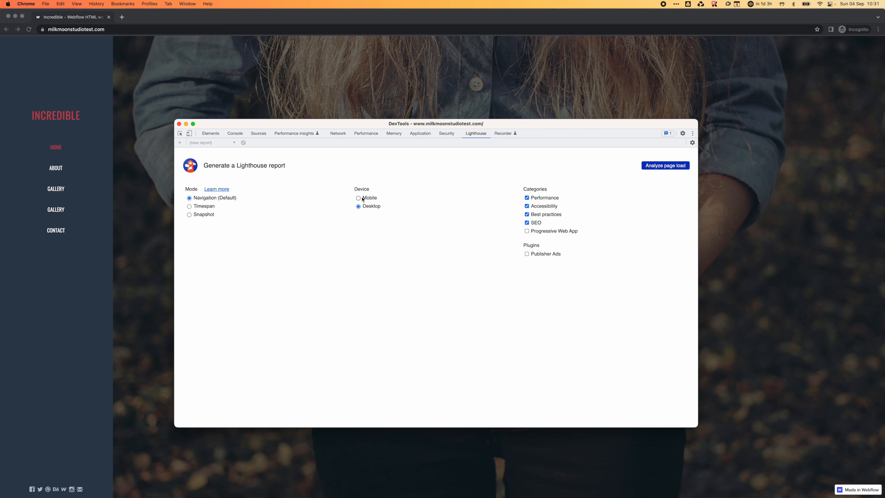
pyautogui.click(673, 166)
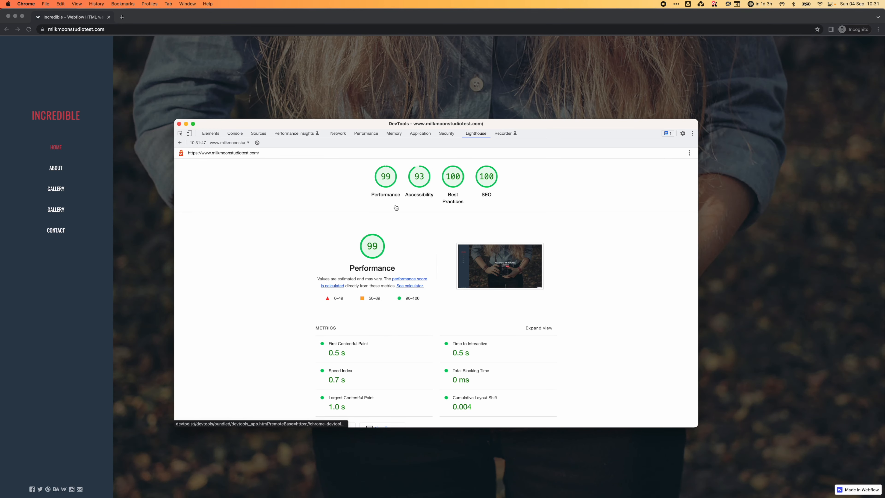
pyautogui.scroll(-4, 413, 310)
pyautogui.scroll(-2, 413, 311)
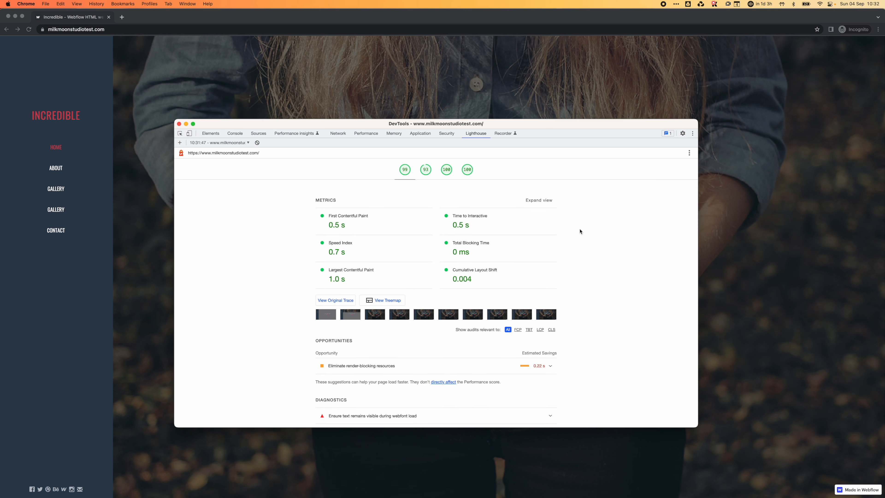
# Review the desktop report's opportunities and diagnostics, clear it, and generate a Lighthouse report for the Mobile device.
pyautogui.scroll(-5, 598, 258)
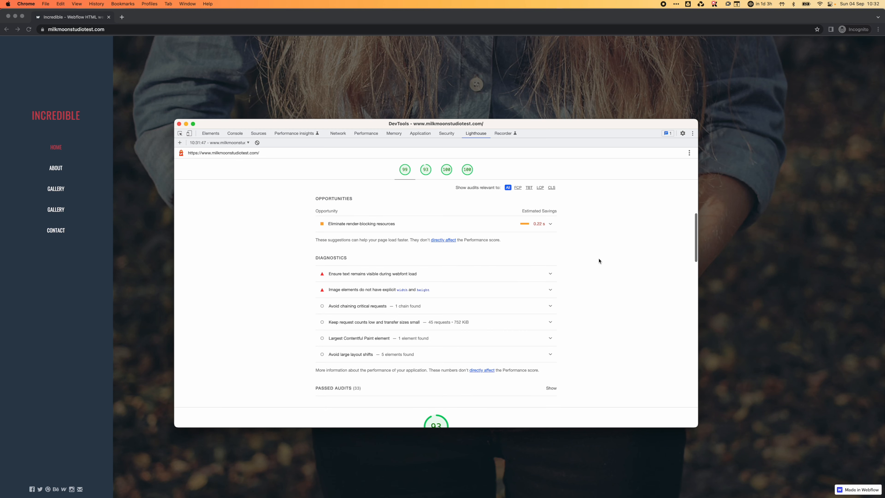
pyautogui.scroll(10, 598, 257)
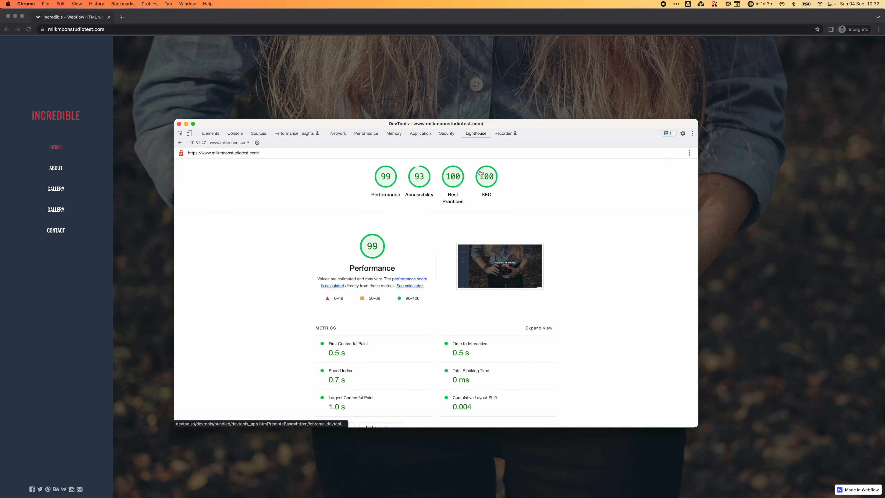
pyautogui.click(257, 143)
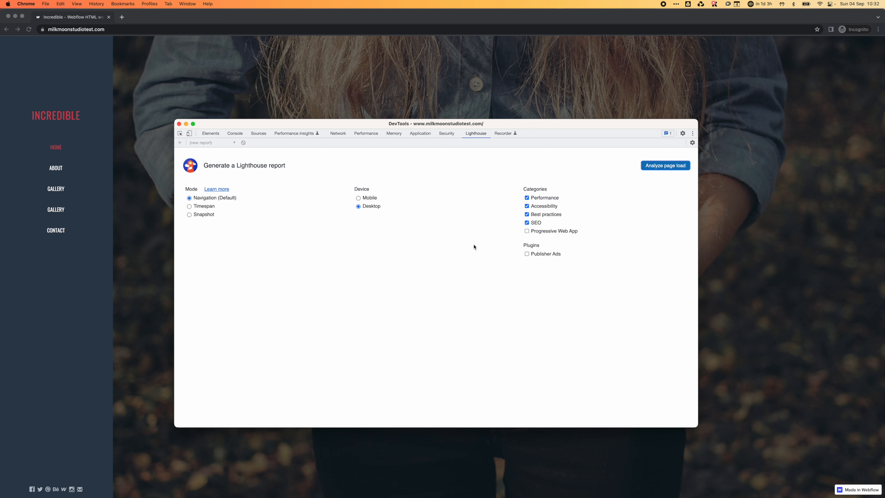
pyautogui.click(368, 198)
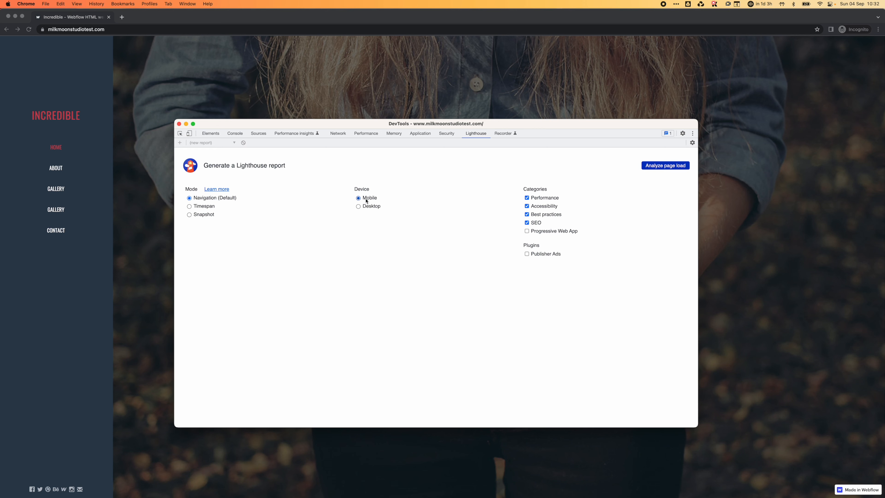
pyautogui.click(679, 165)
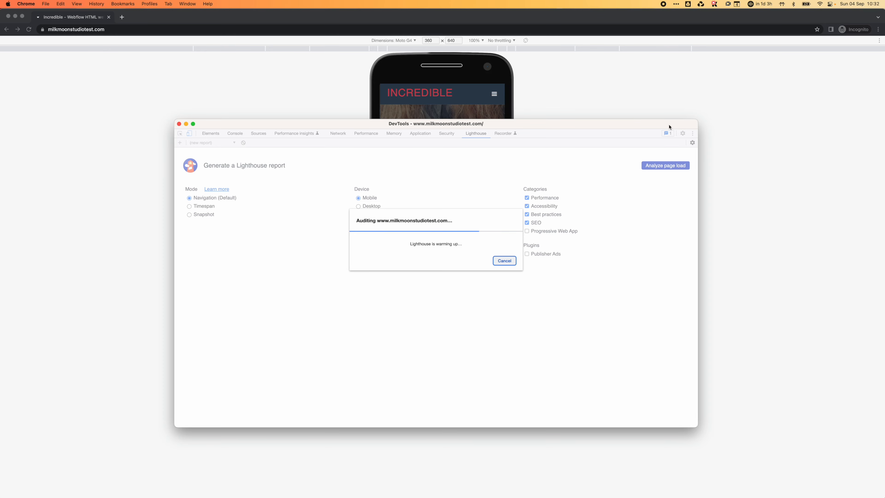
pyautogui.moveTo(636, 125); pyautogui.dragTo(804, 147)
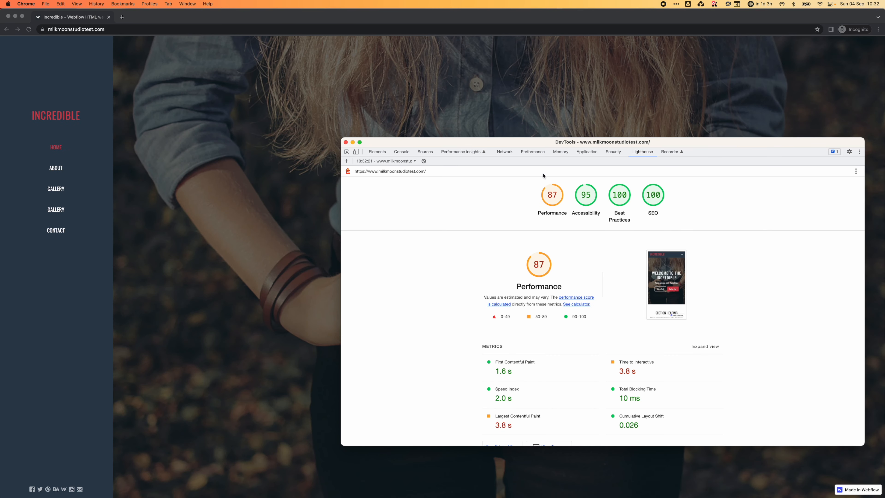
# Clear the mobile Lighthouse report and rerun the same Mobile audit twice.
pyautogui.click(423, 161)
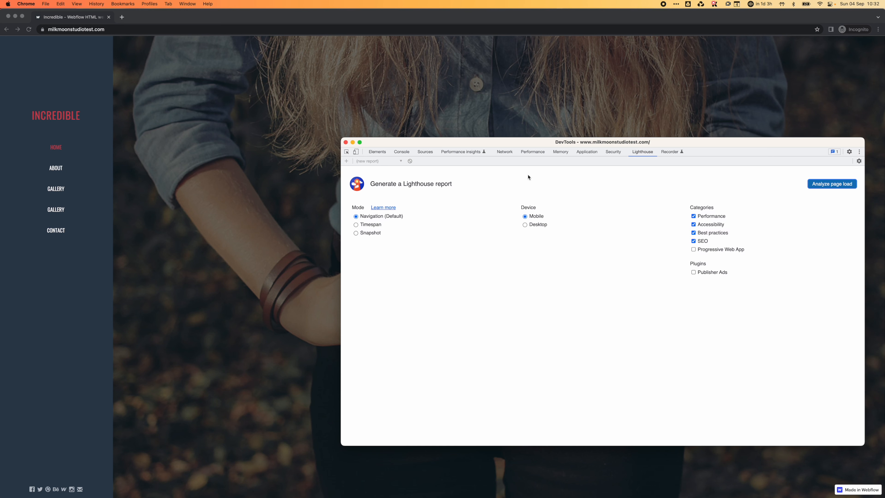
pyautogui.click(820, 185)
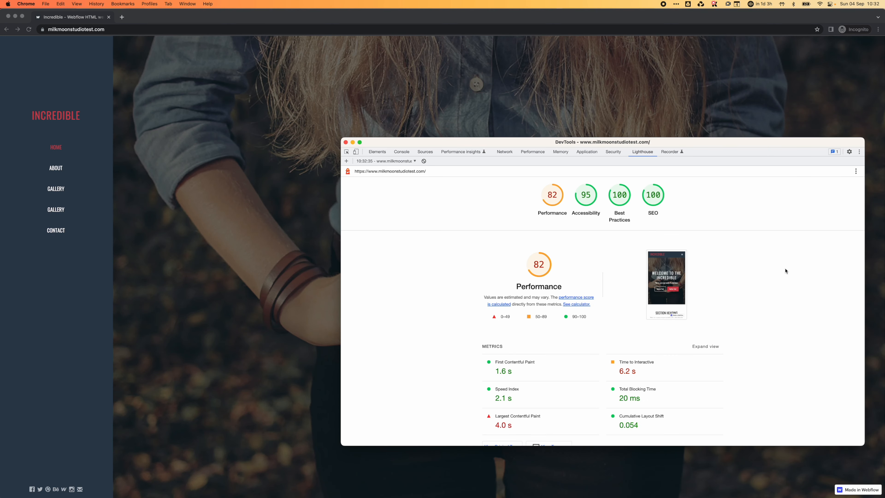
pyautogui.click(423, 161)
pyautogui.click(821, 185)
# Examine the mobile report's opportunities and the image elements listed without explicit width and height, including their assets.website-files.com source.
pyautogui.scroll(-10, 532, 303)
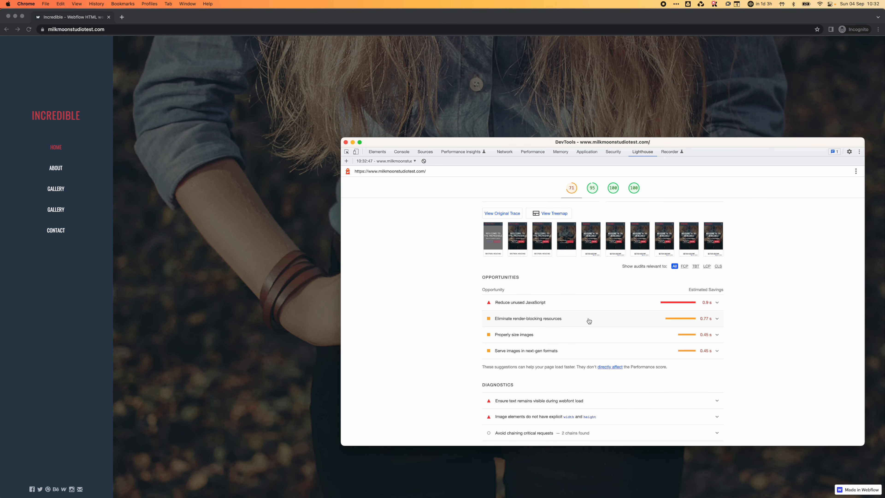
pyautogui.scroll(-5, 578, 360)
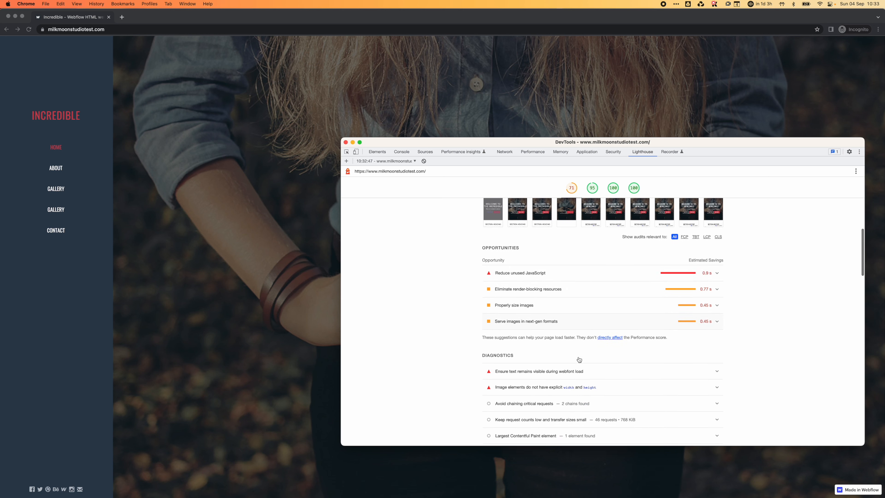
pyautogui.click(608, 248)
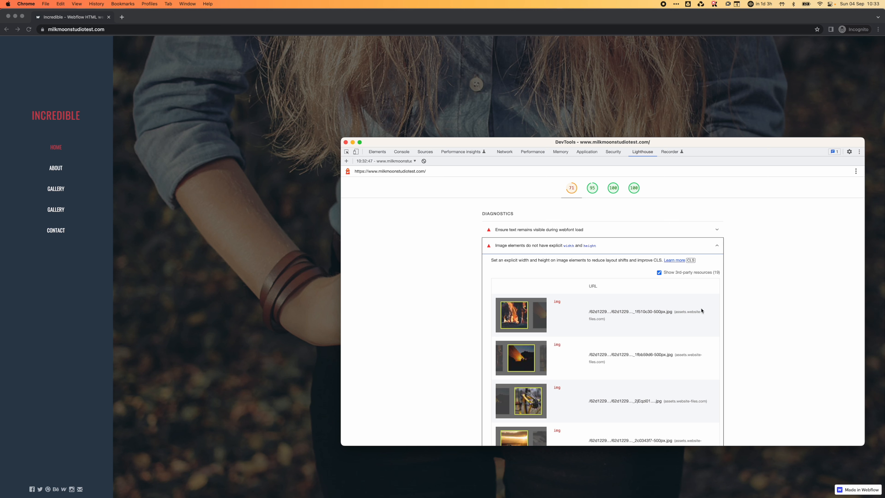
pyautogui.moveTo(675, 314); pyautogui.dragTo(701, 317)
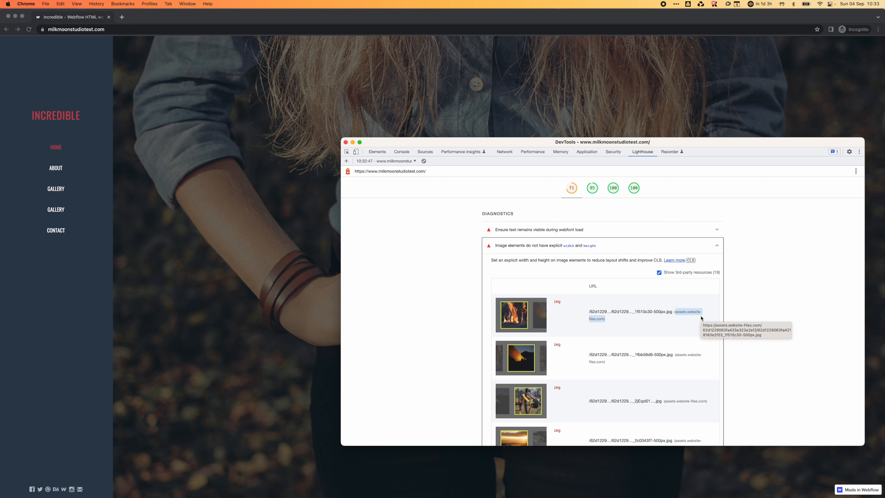
pyautogui.click(742, 412)
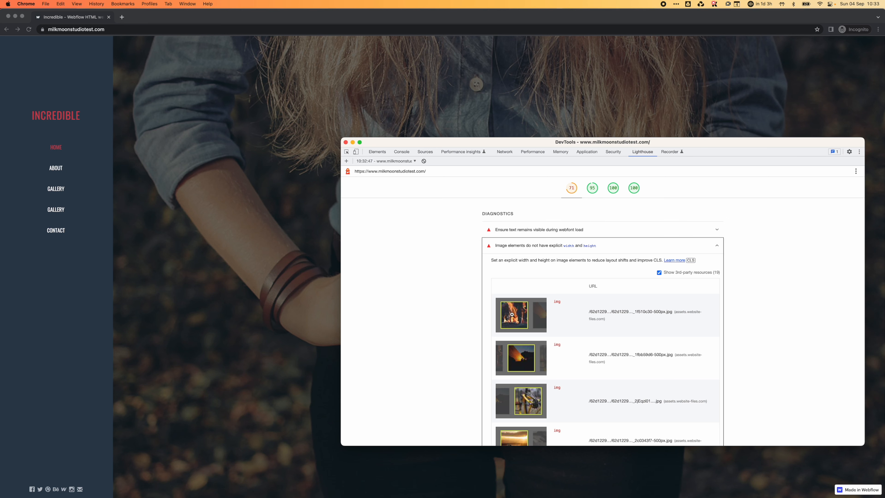
pyautogui.scroll(15, 512, 316)
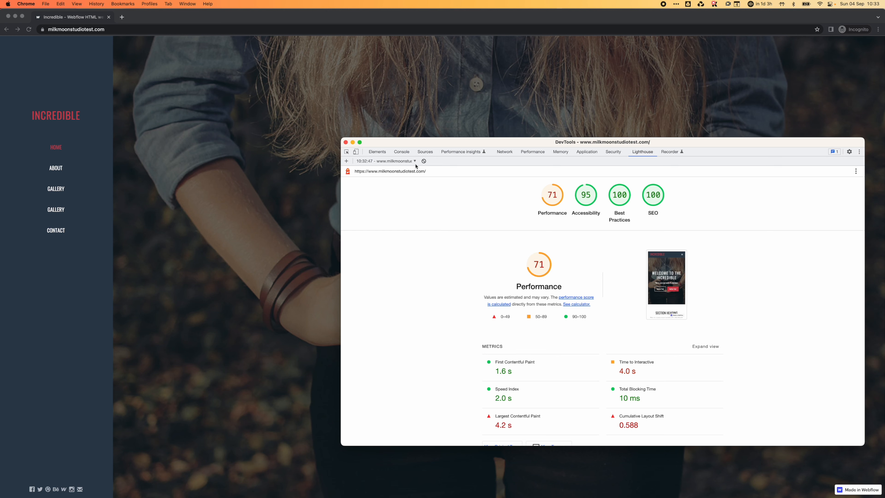
# Load milkmoonstudio.com in a new Incognito tab and open the featured blog post on using Webflow with Cloudflare.
pyautogui.click(157, 107)
pyautogui.click(121, 17)
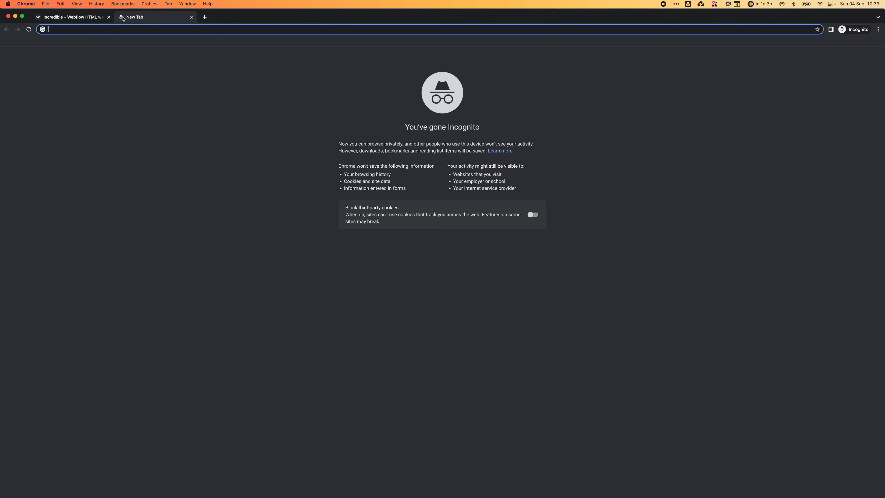
pyautogui.write('milkmoonstudio.com')
pyautogui.press('Return')
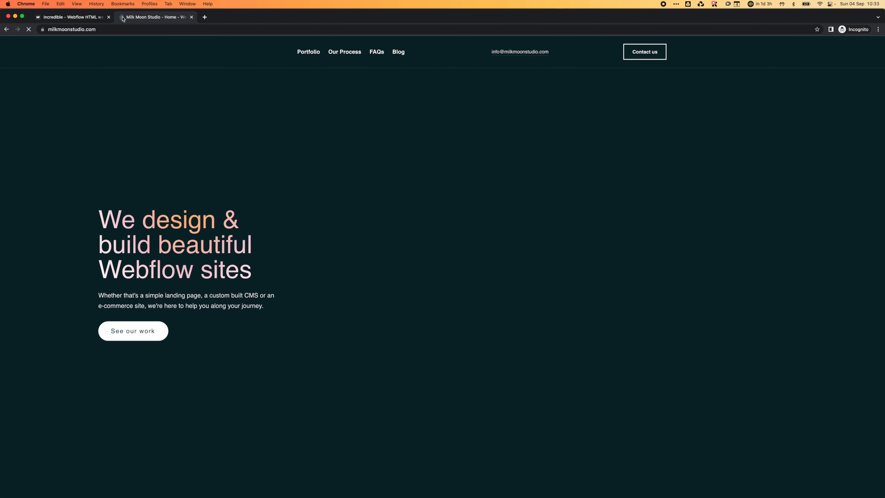
pyautogui.click(398, 52)
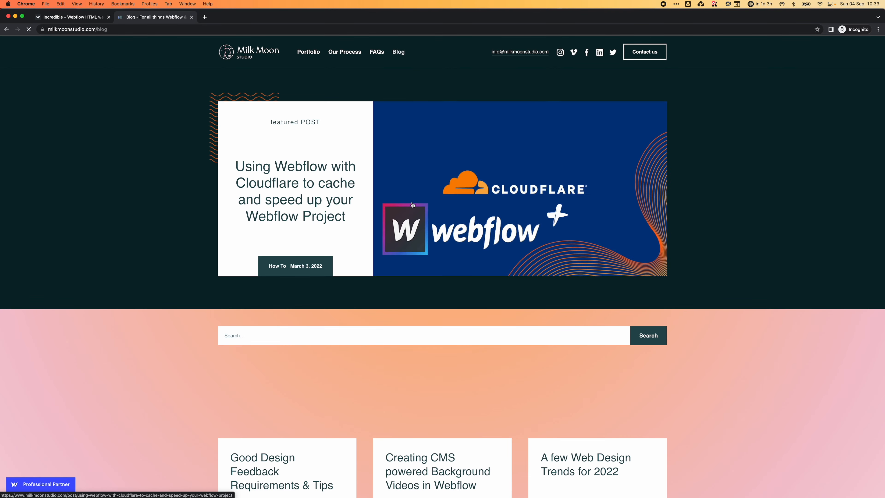
pyautogui.click(412, 204)
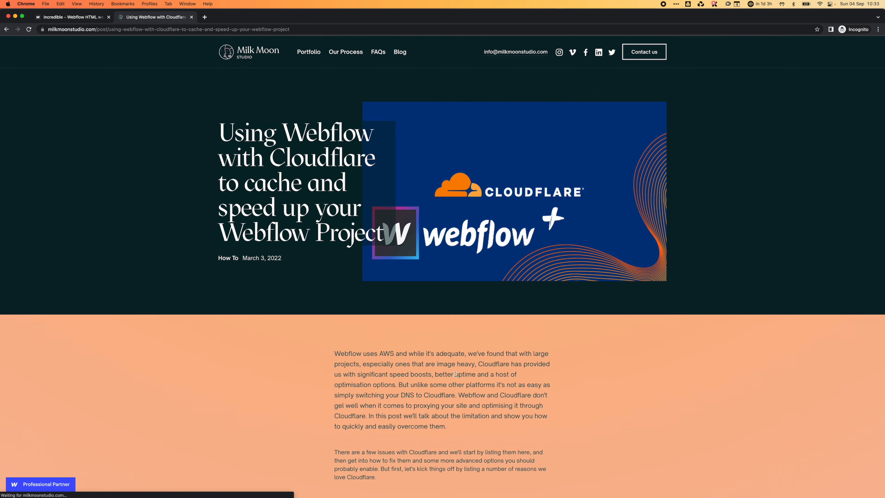
# Skim the blog post down to its comments and return to the section on Cloudflare Image Resizing.
pyautogui.scroll(-10, 455, 374)
pyautogui.scroll(-20, 455, 374)
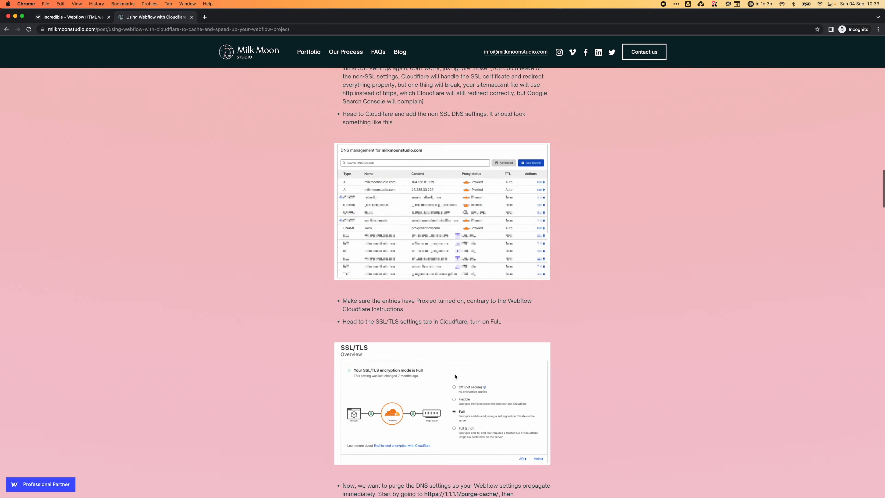
pyautogui.scroll(-20, 455, 376)
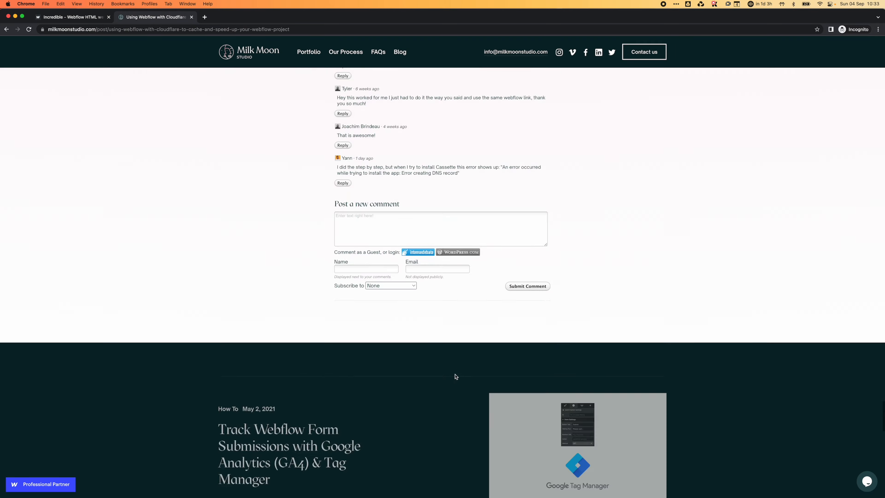
pyautogui.scroll(20, 455, 376)
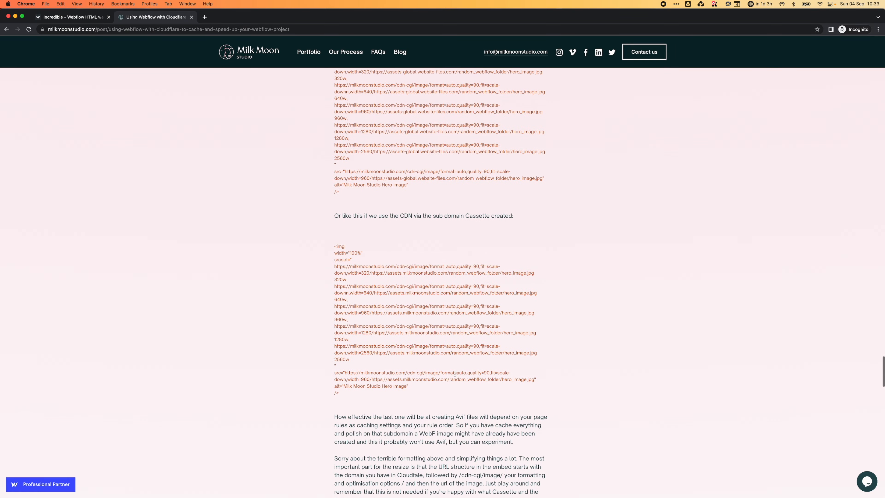
pyautogui.scroll(20, 455, 375)
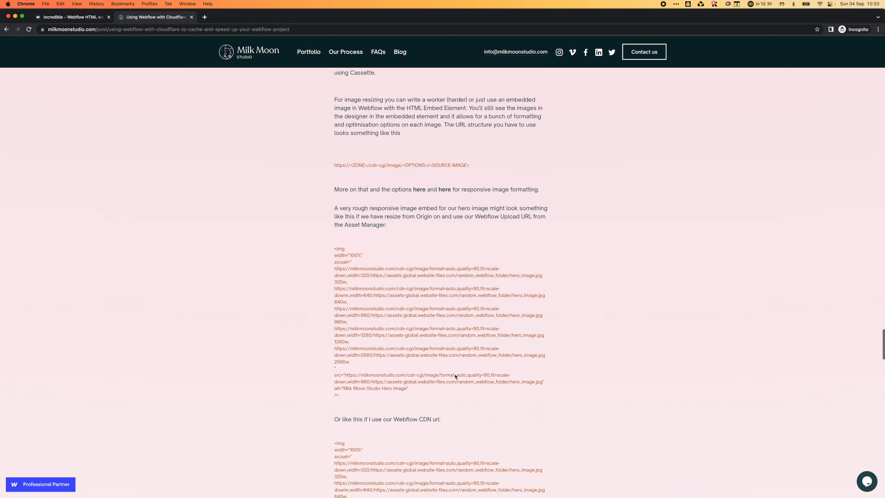
pyautogui.scroll(1, 455, 377)
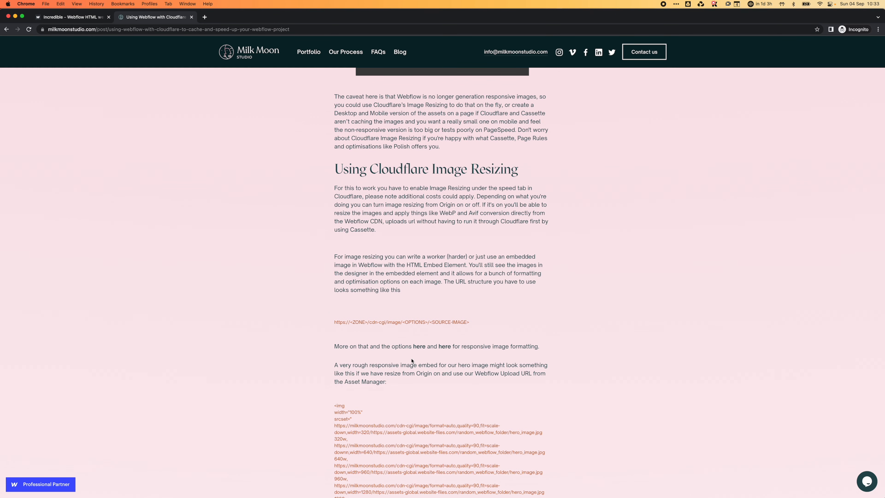
# Examine the responsive image embed code, the Using Cloudflare Image Resizing heading and the article's closing notes.
pyautogui.scroll(-8, 411, 360)
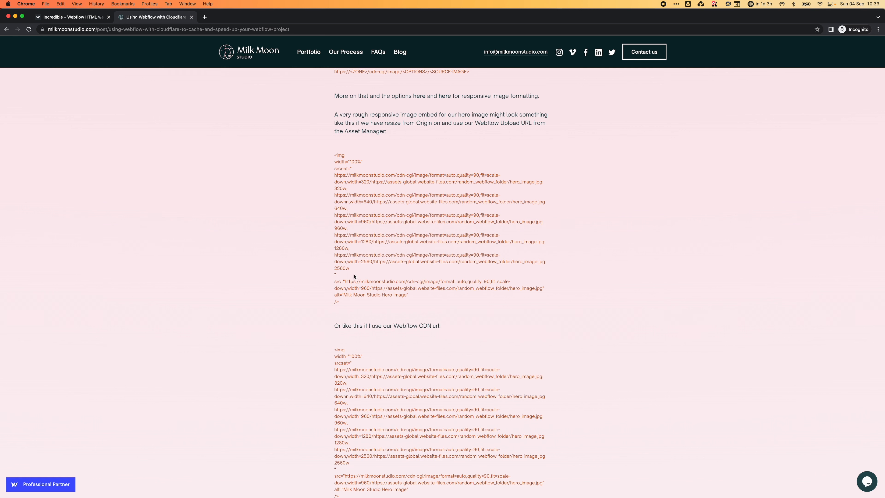
pyautogui.moveTo(355, 270); pyautogui.dragTo(336, 147)
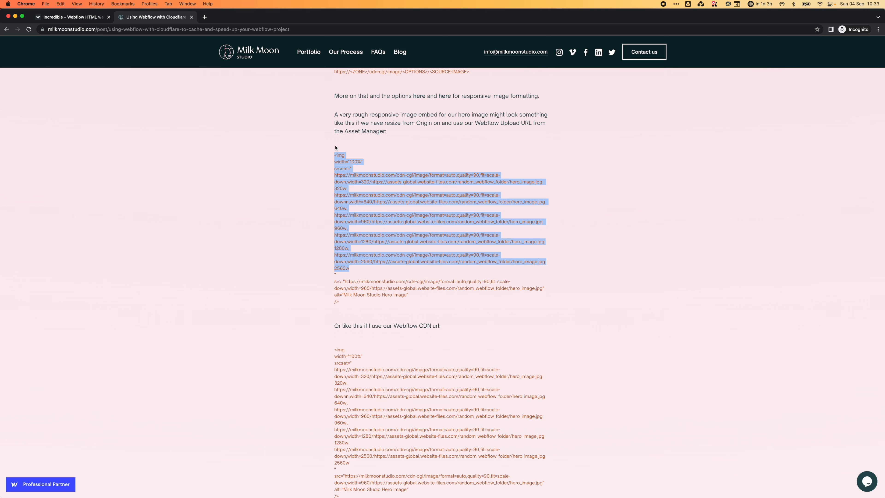
pyautogui.click(265, 227)
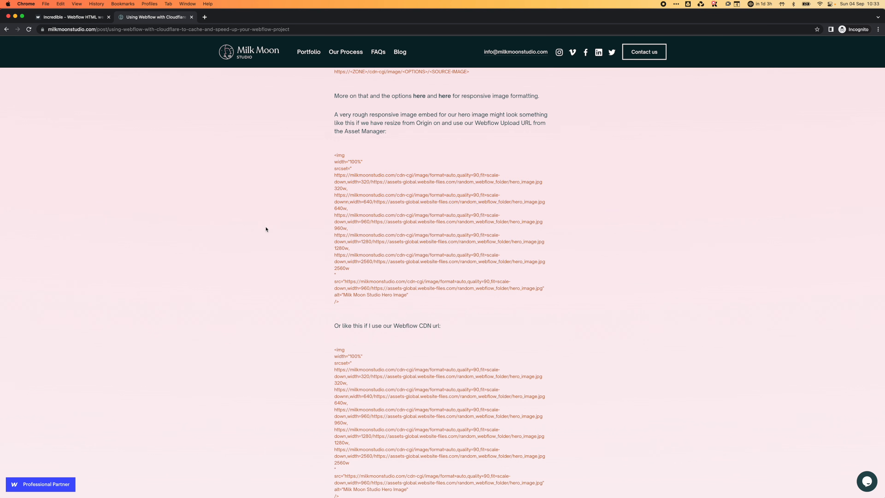
pyautogui.scroll(8, 473, 267)
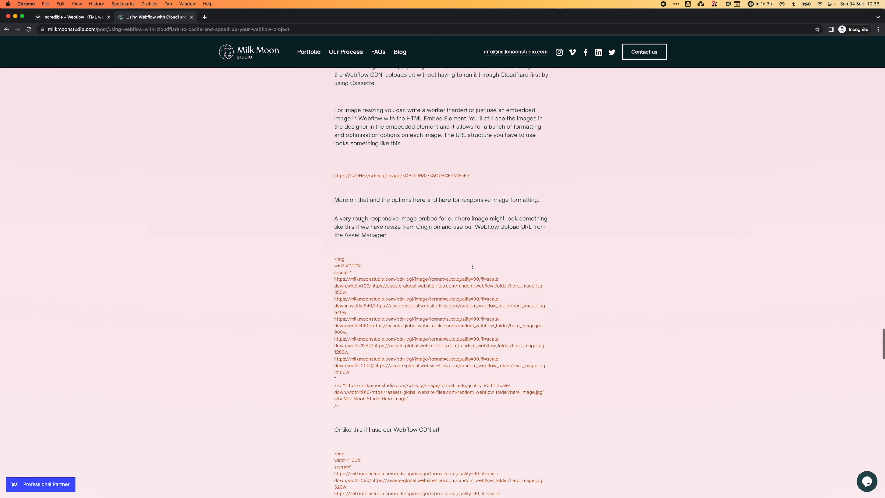
pyautogui.scroll(2, 474, 268)
pyautogui.moveTo(518, 213); pyautogui.dragTo(334, 212)
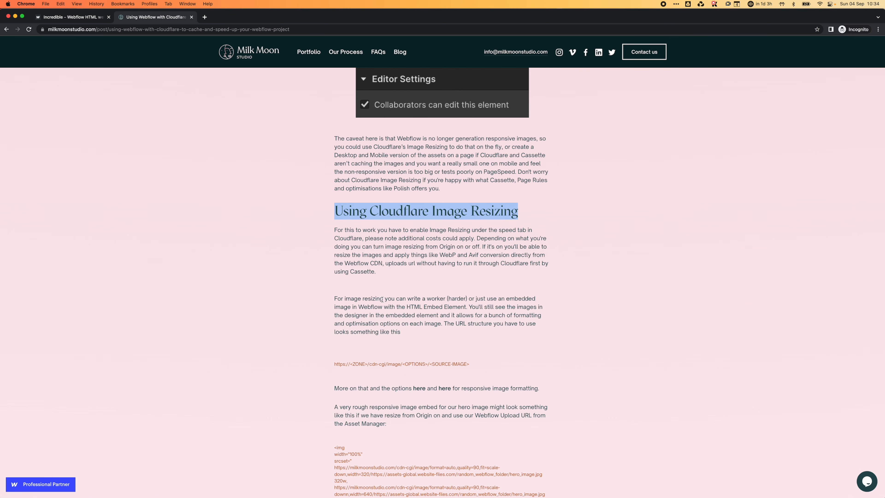
pyautogui.scroll(-20, 382, 299)
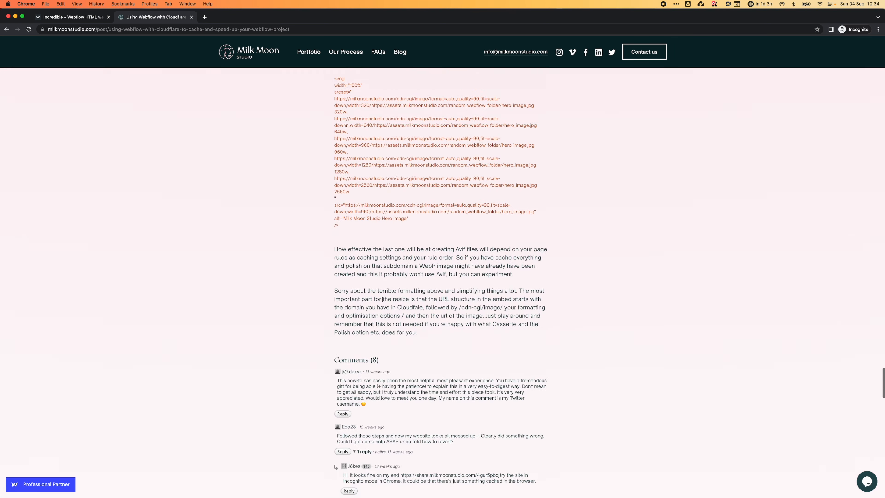
pyautogui.scroll(-1, 382, 299)
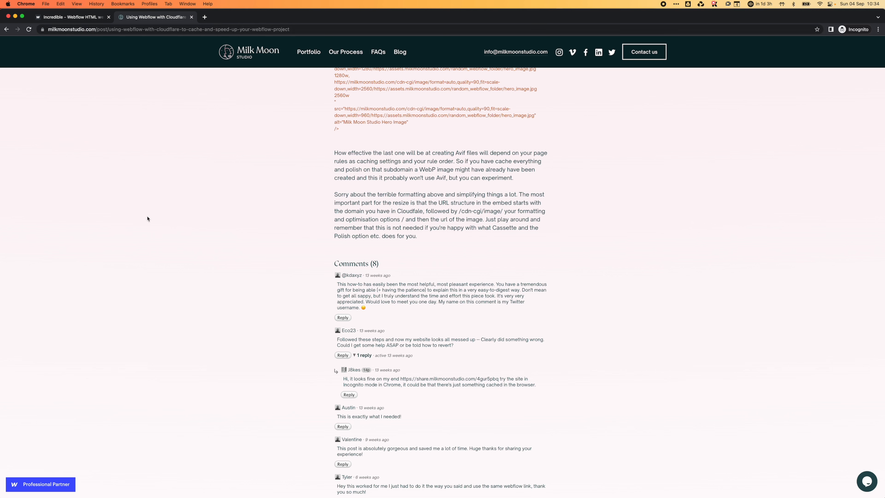
# Close the Incognito window and compare the Development Mode and Cloudflare loading timelines on the site's Cloudflare Speed overview.
pyautogui.click(81, 19)
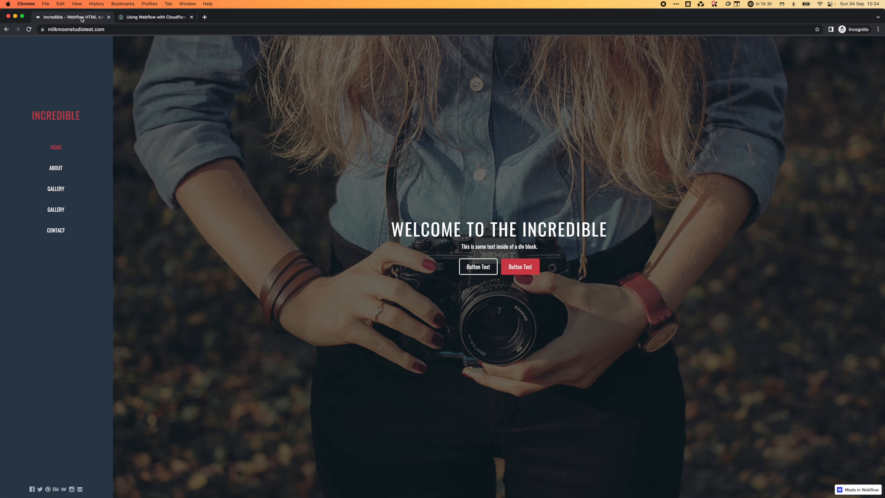
pyautogui.click(7, 16)
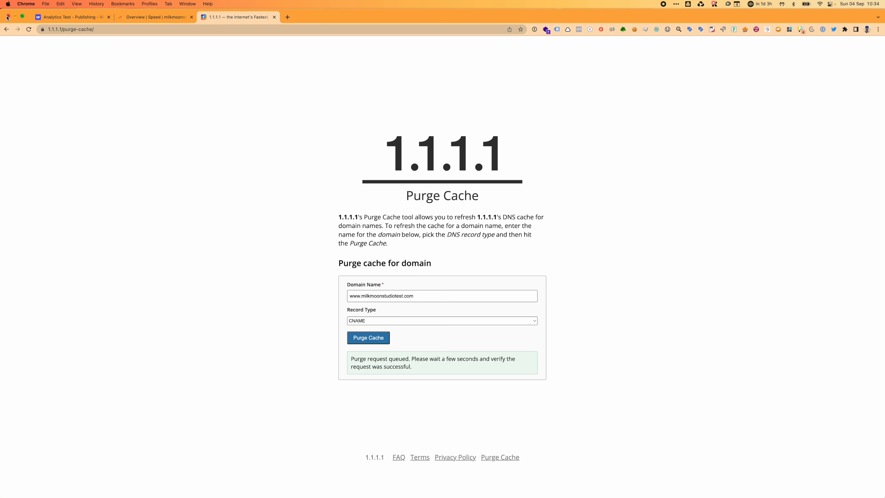
pyautogui.click(150, 21)
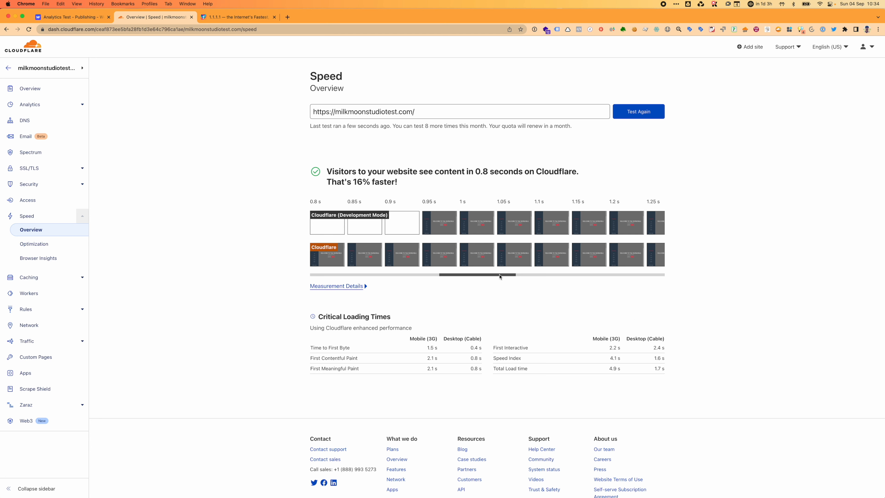
pyautogui.moveTo(499, 275); pyautogui.dragTo(622, 276)
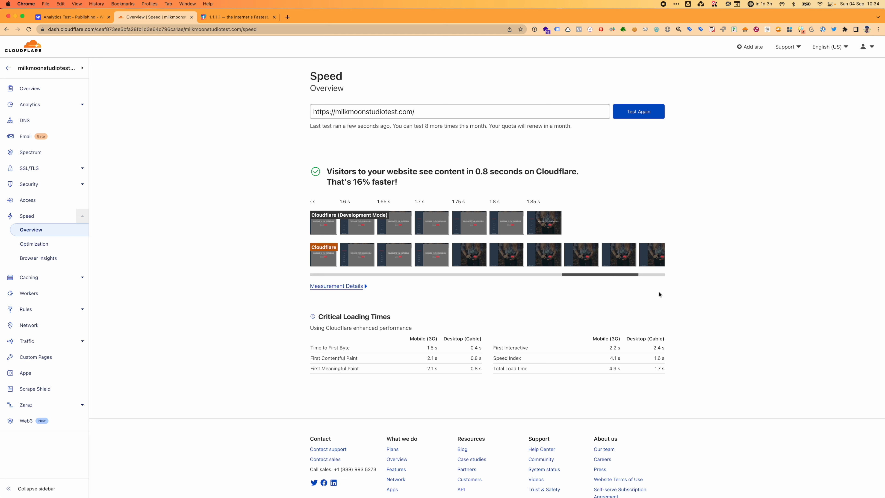
pyautogui.moveTo(600, 277); pyautogui.dragTo(341, 281)
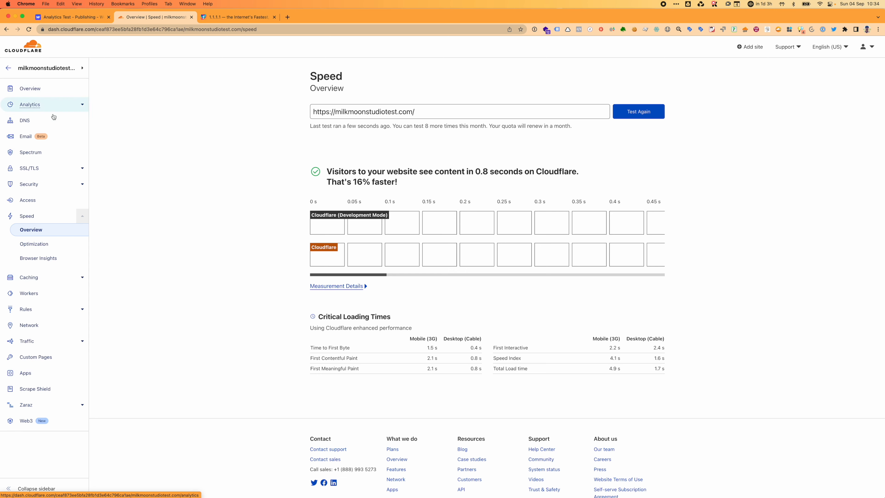
# Check the site's DNS page and its list of installed Cloudflare apps.
pyautogui.click(52, 123)
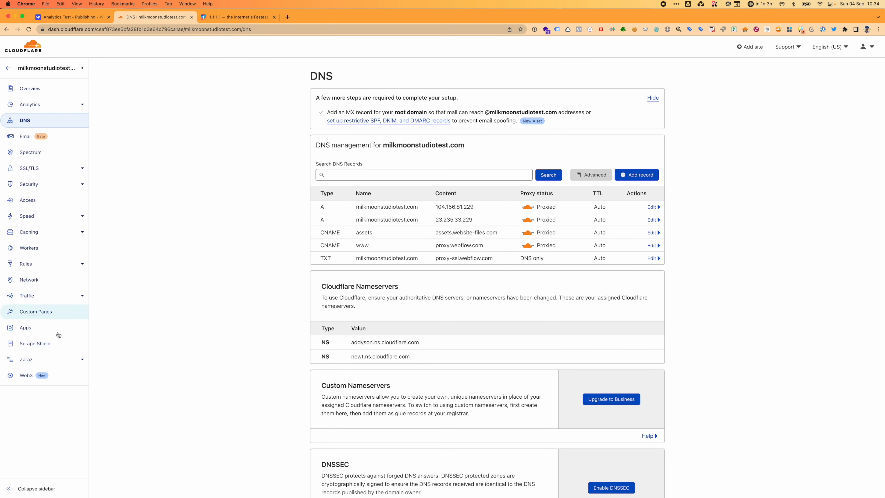
pyautogui.click(42, 328)
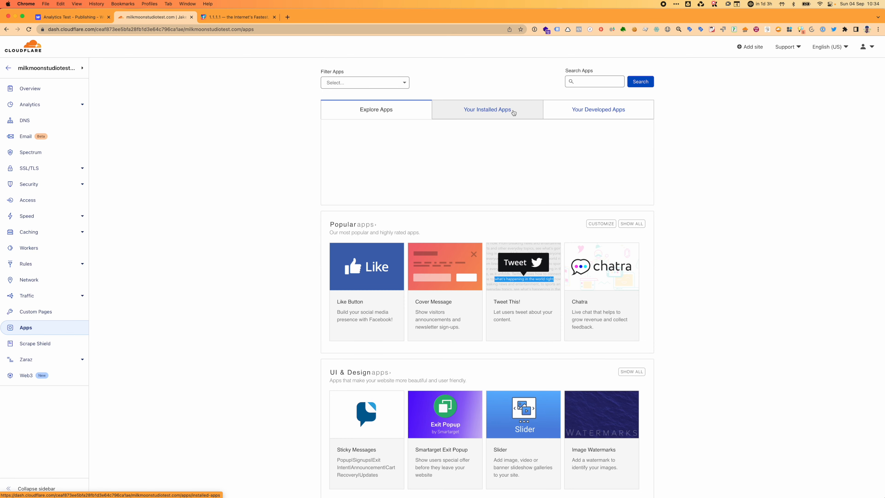
pyautogui.click(512, 110)
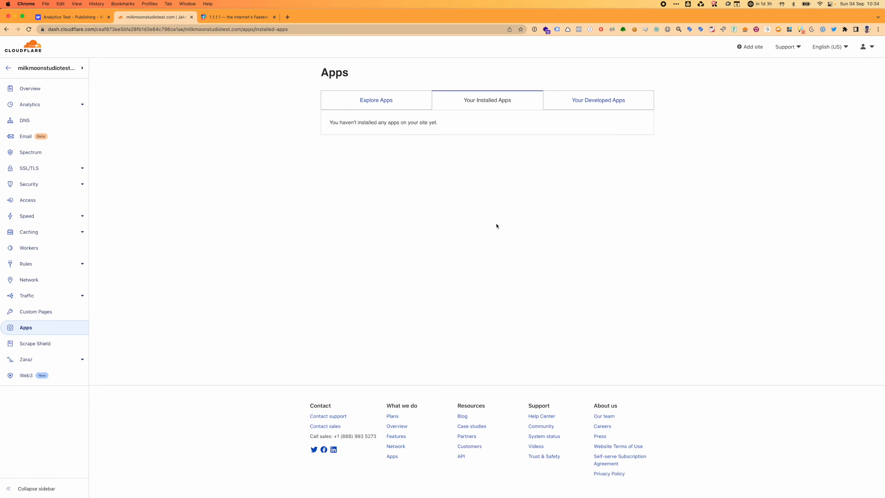
# Review the site's DNS records, highlighting the assets CNAME record and its assets.website-files.com target, and look over the remaining DNS settings.
pyautogui.click(36, 125)
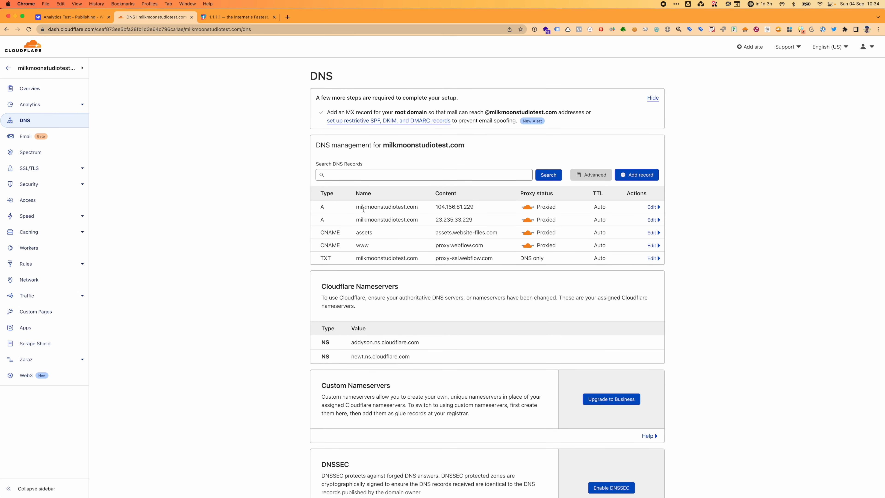
pyautogui.moveTo(499, 233); pyautogui.dragTo(313, 230)
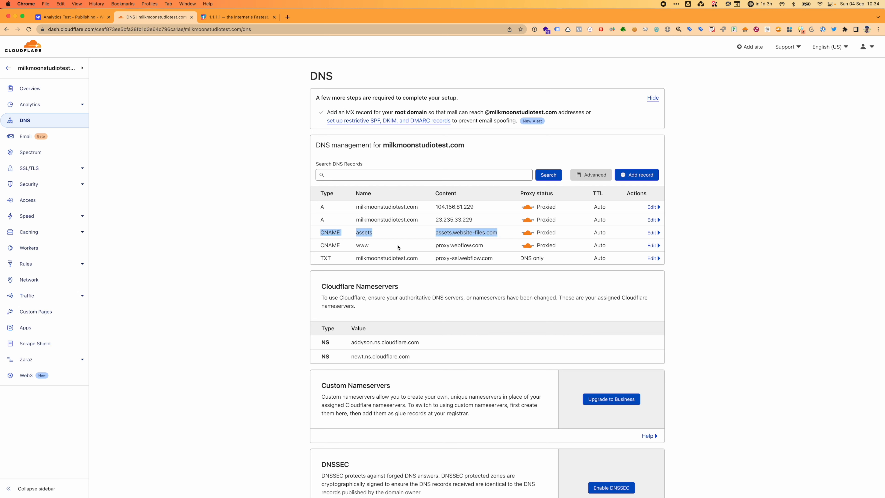
pyautogui.moveTo(500, 231); pyautogui.dragTo(432, 236)
pyautogui.scroll(-10, 578, 375)
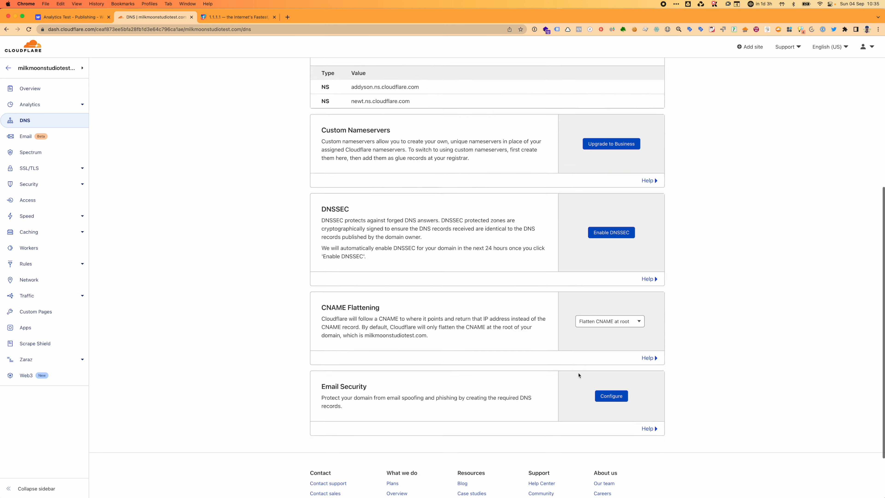
pyautogui.scroll(10, 578, 375)
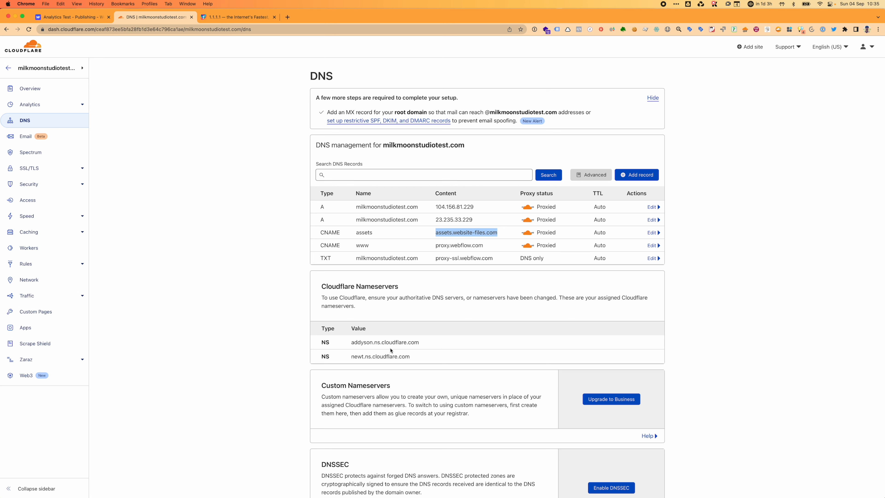
pyautogui.click(311, 373)
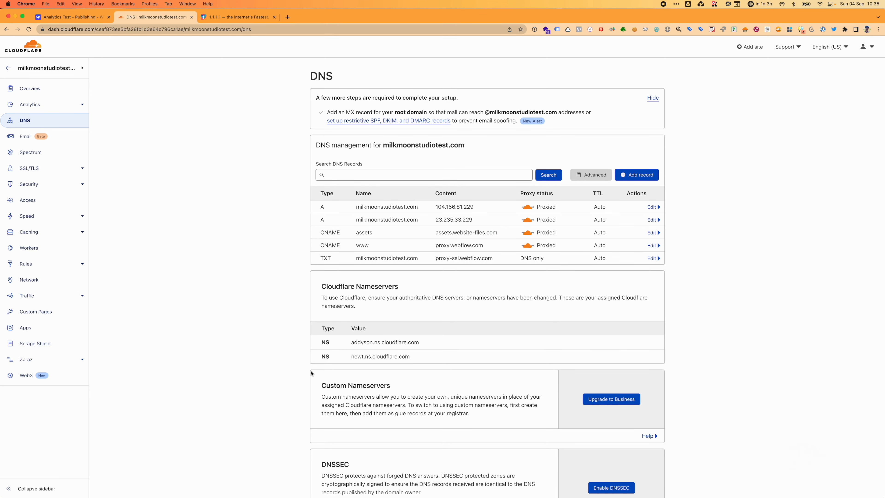